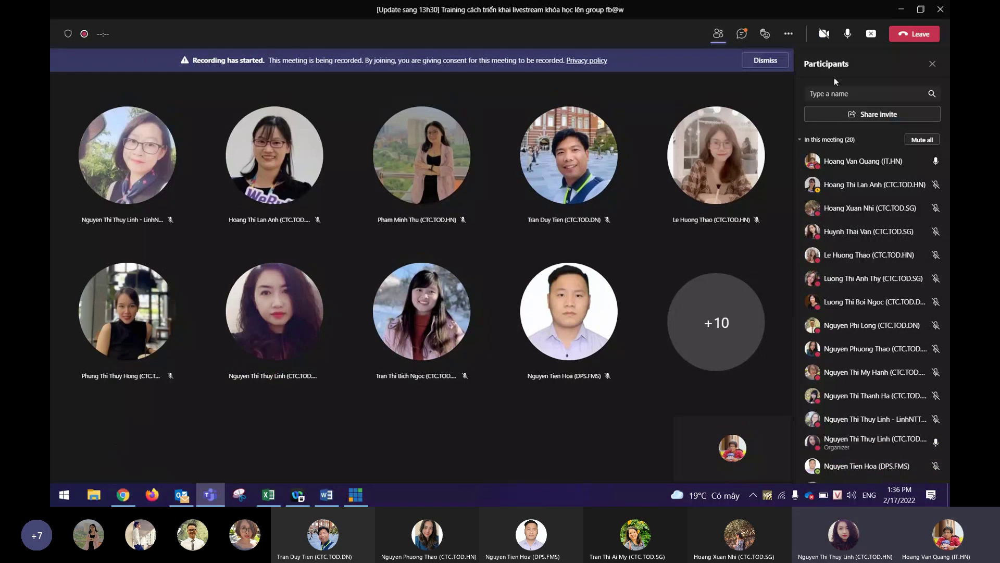
Mute the mic and post the Guideline-livestream file from Downloads in the meeting chat.
{"action": "left_click", "coordinate": [742, 33]}
{"action": "left_click", "coordinate": [849, 35]}
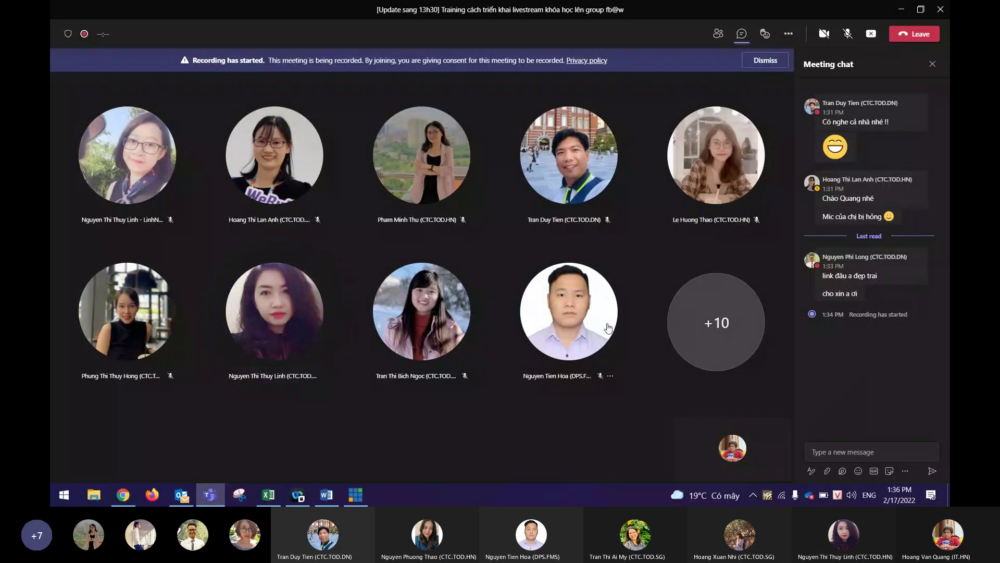
{"action": "left_click", "coordinate": [827, 470]}
{"action": "left_click", "coordinate": [826, 452]}
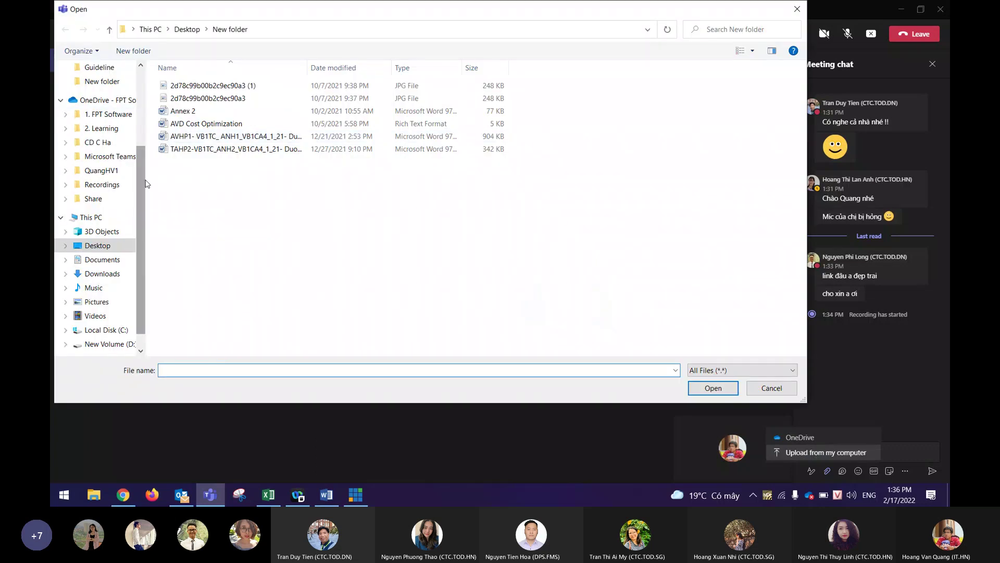
{"action": "scroll", "coordinate": [102, 112], "scroll_direction": "up", "scroll_amount": 3}
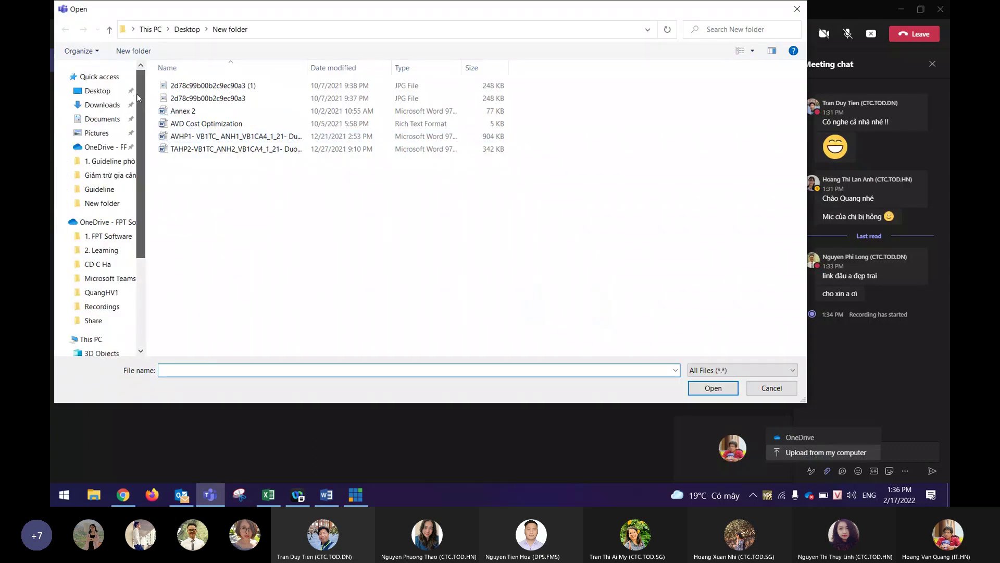
{"action": "left_click", "coordinate": [97, 105]}
{"action": "double_click", "coordinate": [190, 98]}
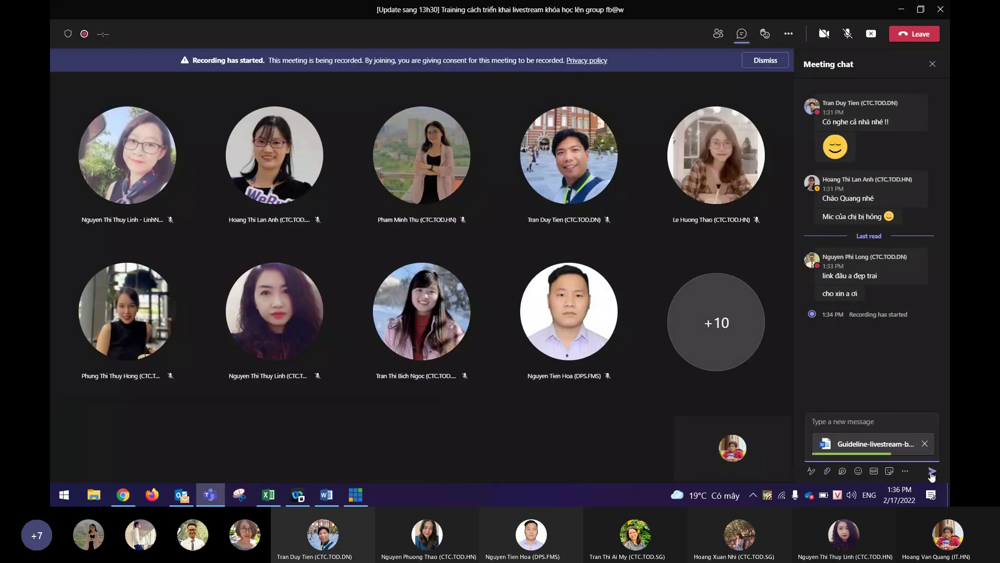
{"action": "left_click", "coordinate": [933, 472]}
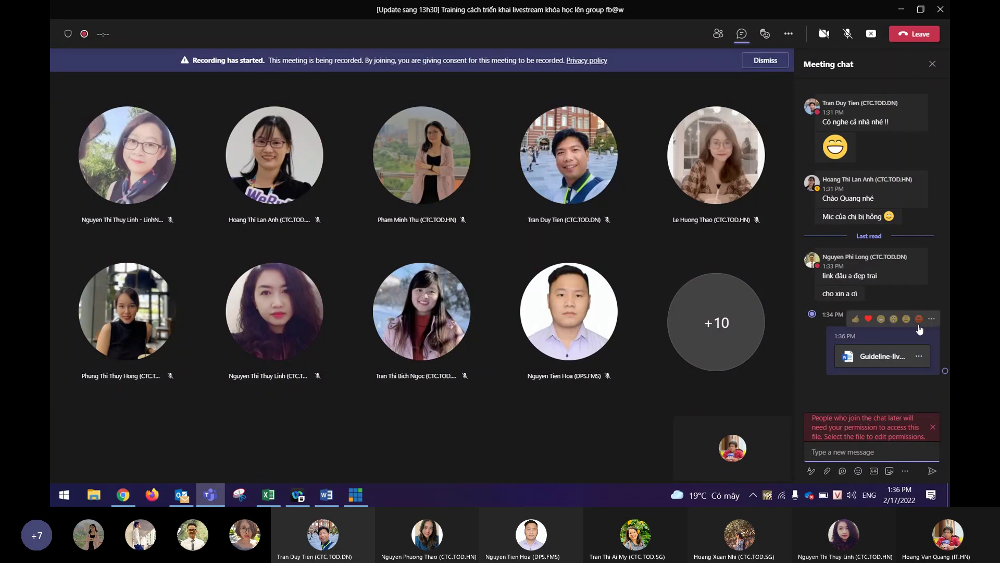
{"action": "left_click", "coordinate": [933, 426]}
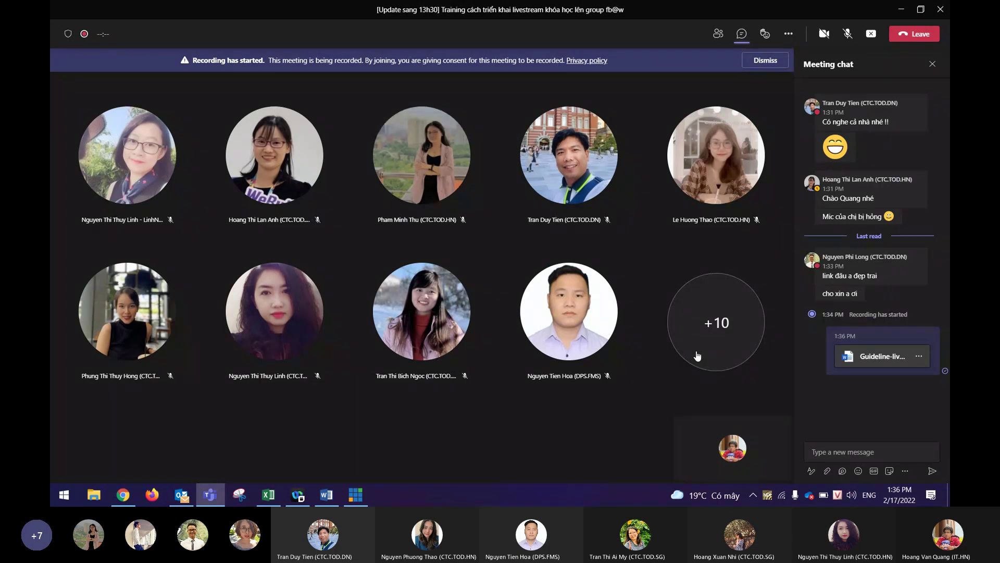
Unmute the Teams microphone, then bring up the Windows Start menu.
{"action": "mouse_move", "coordinate": [849, 316]}
{"action": "left_click", "coordinate": [848, 34]}
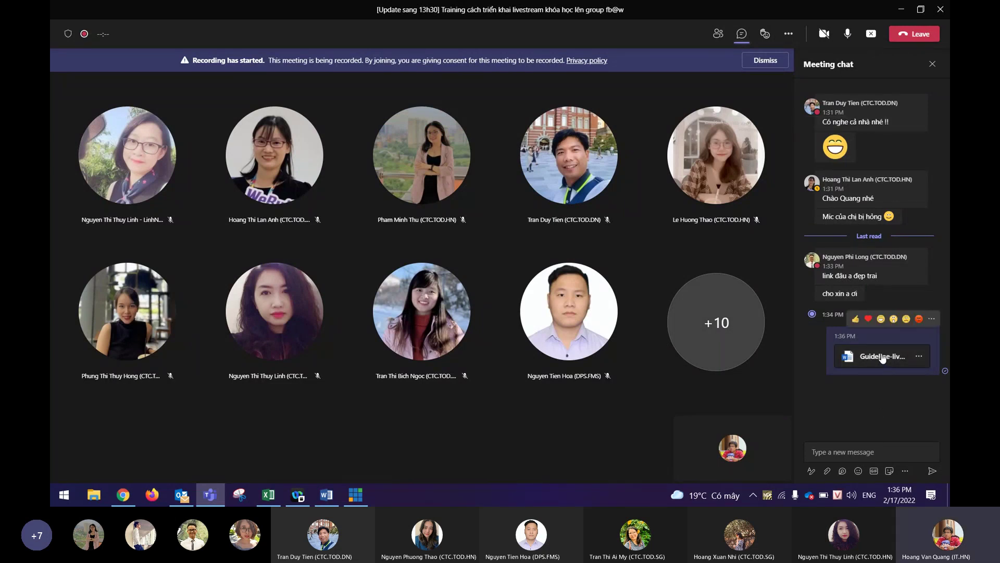
{"action": "mouse_move", "coordinate": [862, 289]}
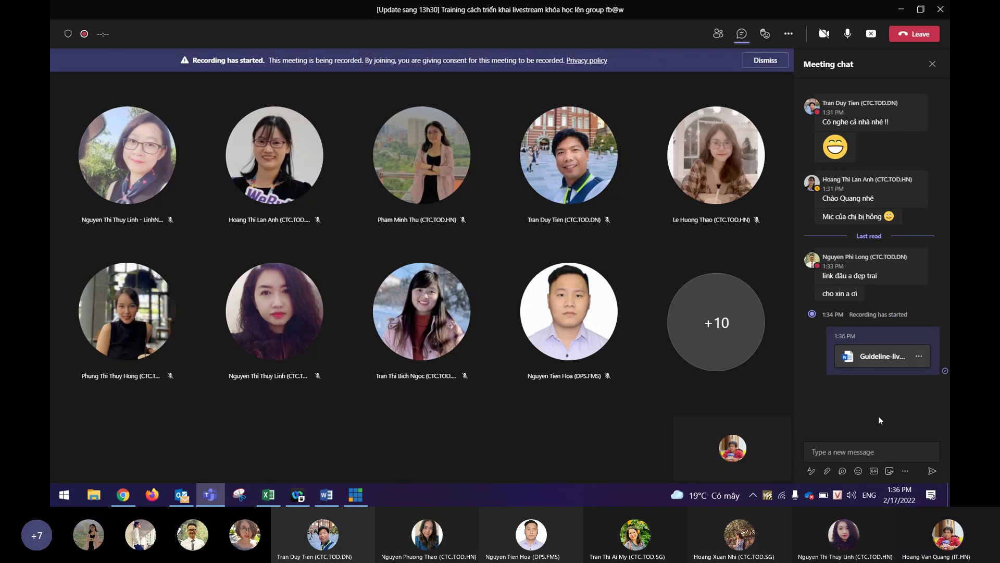
{"action": "mouse_move", "coordinate": [748, 420]}
{"action": "mouse_move", "coordinate": [738, 215]}
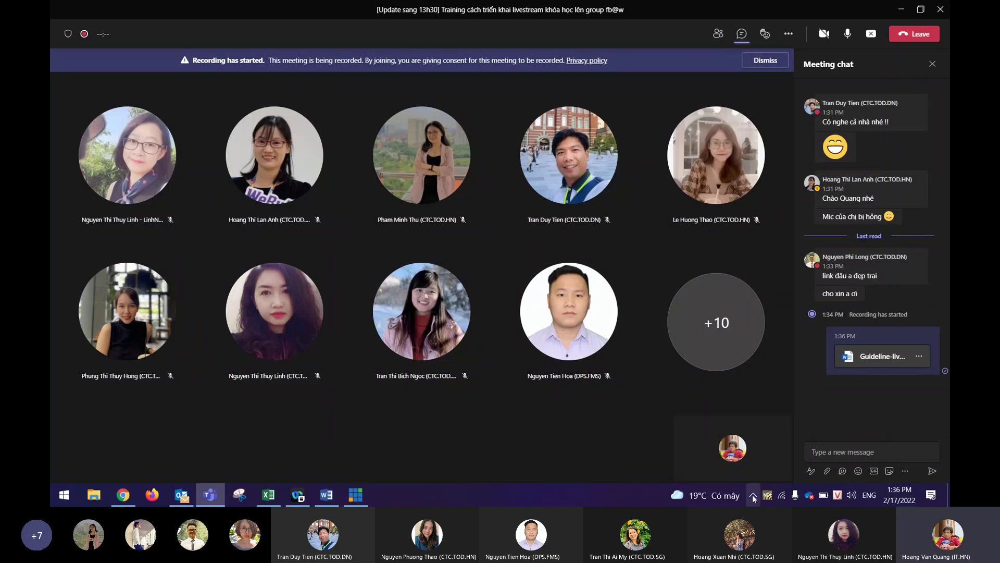
{"action": "key", "text": "super"}
Launch Control Panel and review the Sound playback devices, including CABLE Input.
{"action": "type", "text": "contr"}
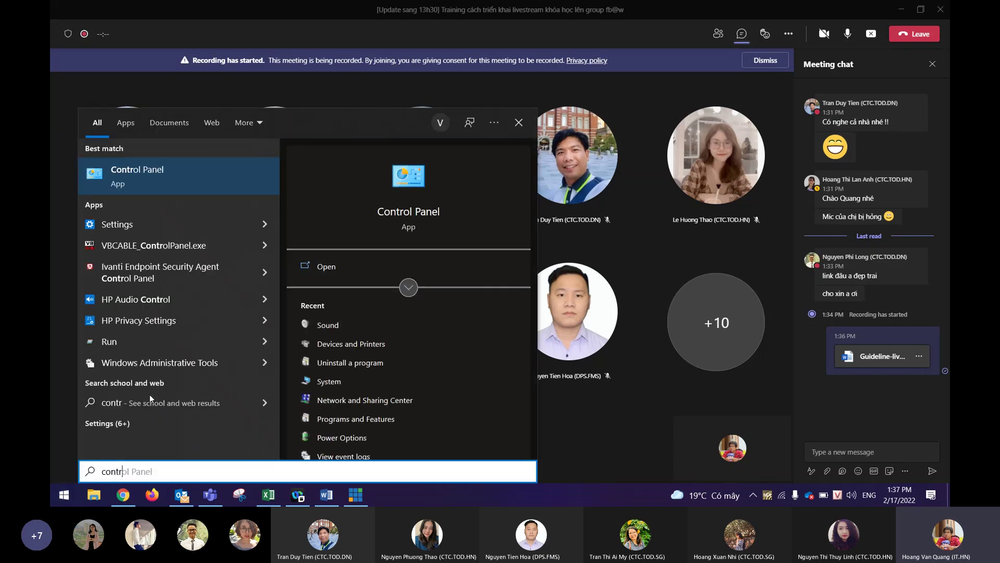
{"action": "key", "text": "Return"}
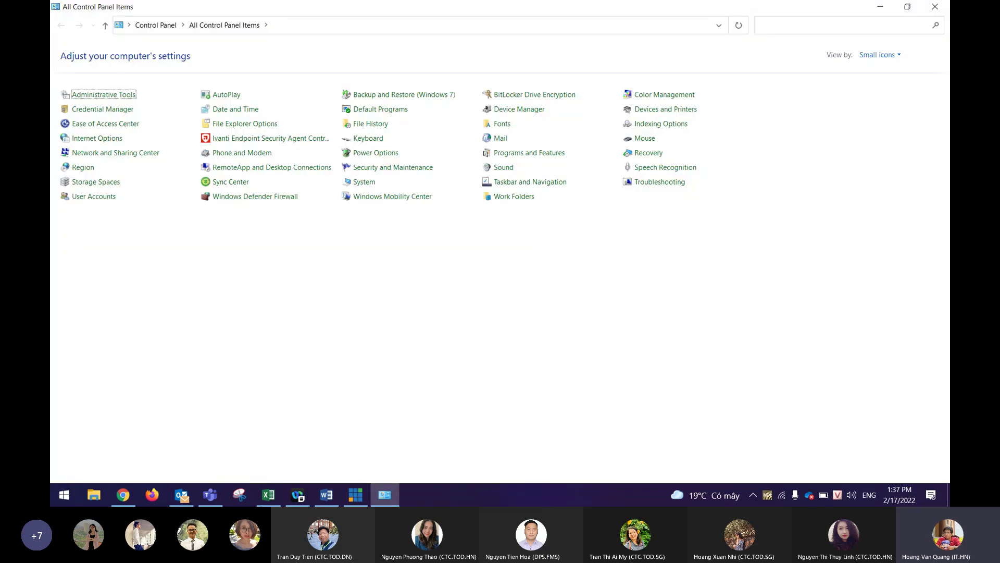
{"action": "left_click", "coordinate": [355, 495]}
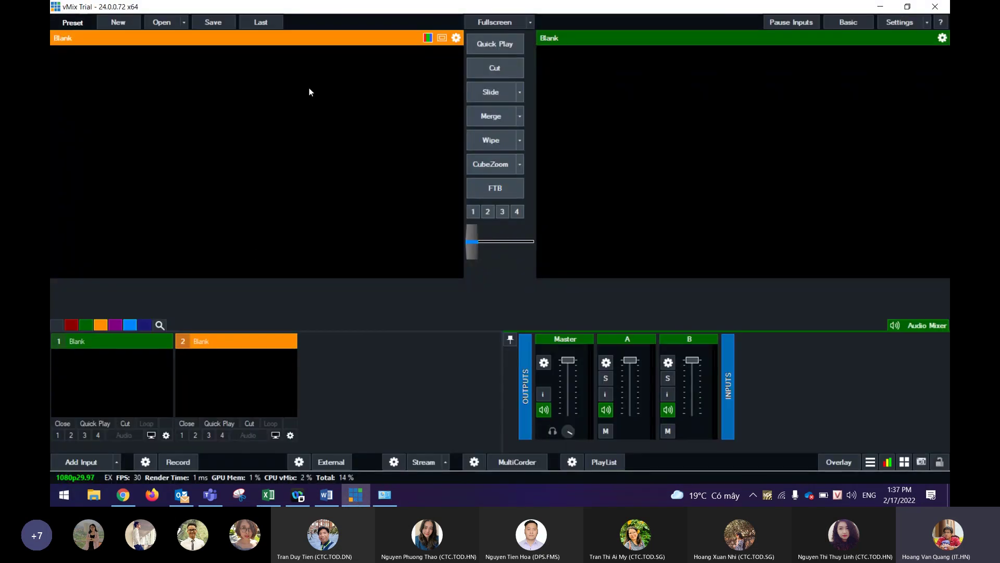
{"action": "left_click", "coordinate": [768, 497]}
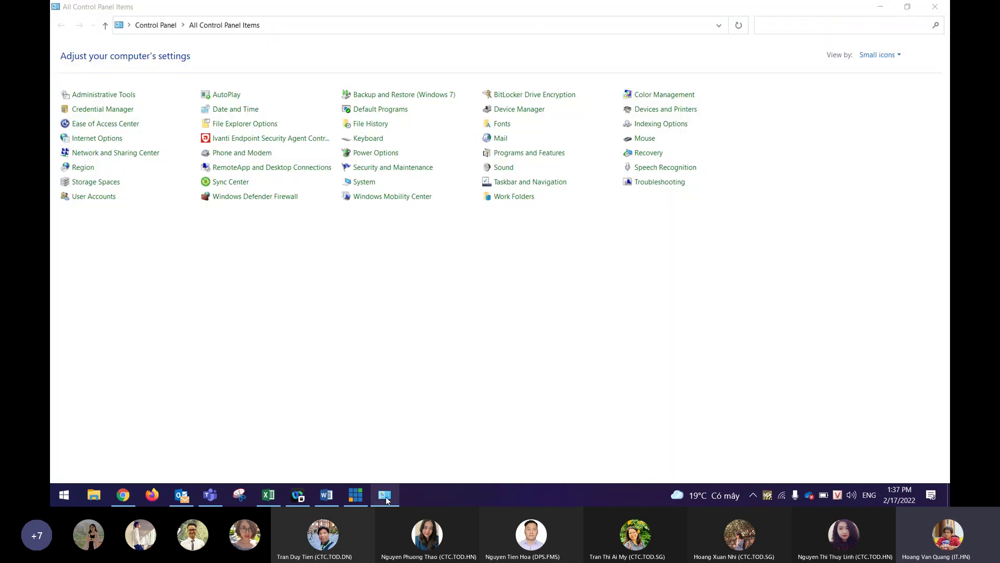
{"action": "left_click", "coordinate": [503, 167]}
{"action": "left_click_drag", "start_coordinate": [193, 49], "coordinate": [494, 45]}
{"action": "scroll", "coordinate": [532, 165], "scroll_direction": "down", "scroll_amount": 1}
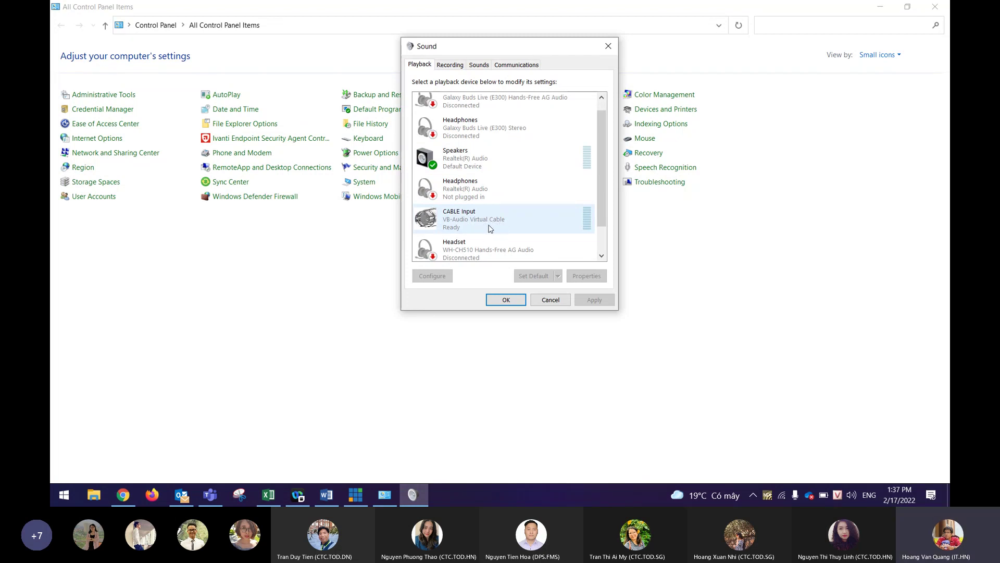
{"action": "scroll", "coordinate": [499, 211], "scroll_direction": "down", "scroll_amount": 1}
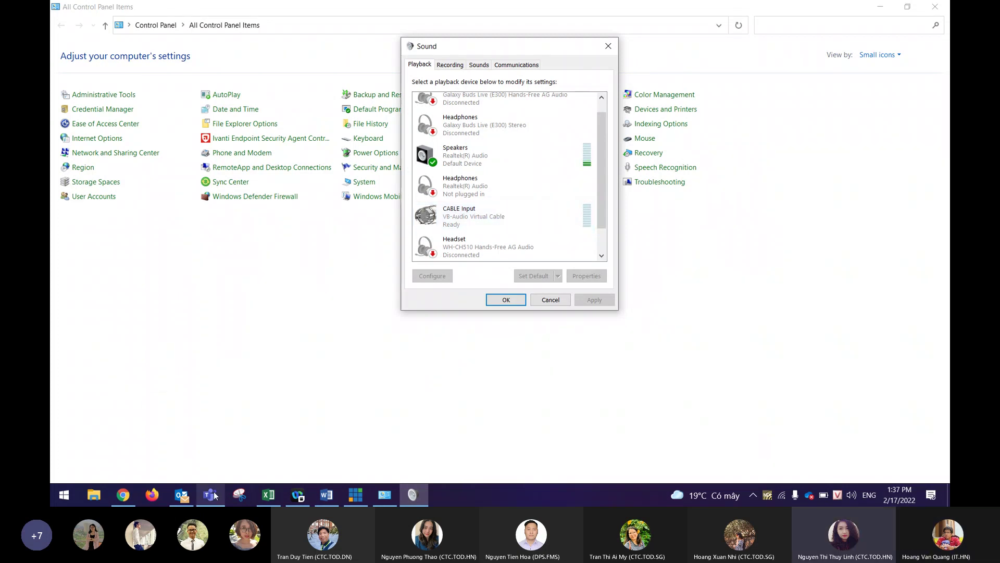
Return to the Teams meeting and mute the microphone.
{"action": "mouse_move", "coordinate": [214, 495]}
{"action": "left_click", "coordinate": [182, 457]}
{"action": "left_click", "coordinate": [854, 42]}
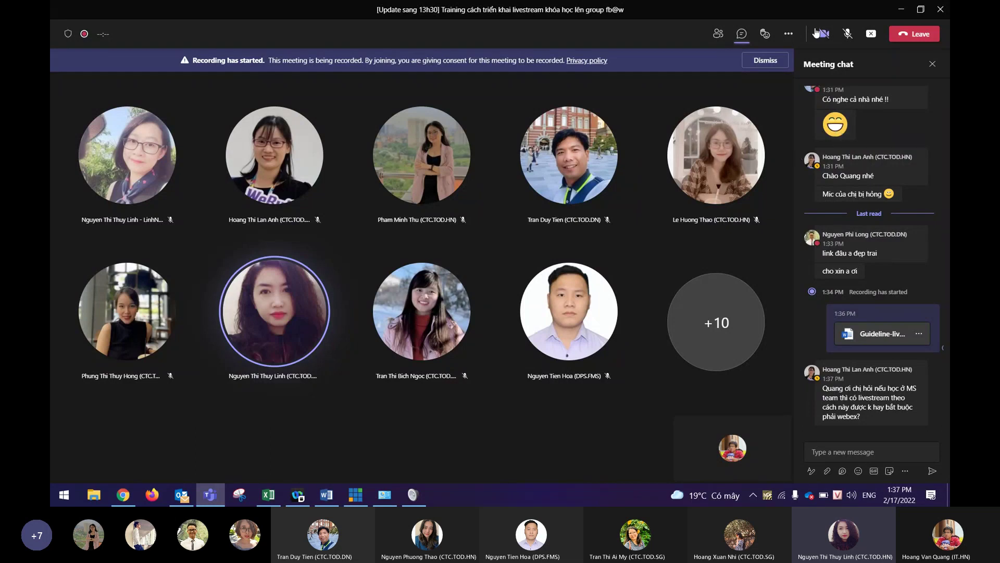
Dismiss the 'Recording has started' banner and unmute the microphone.
{"action": "left_click", "coordinate": [750, 62]}
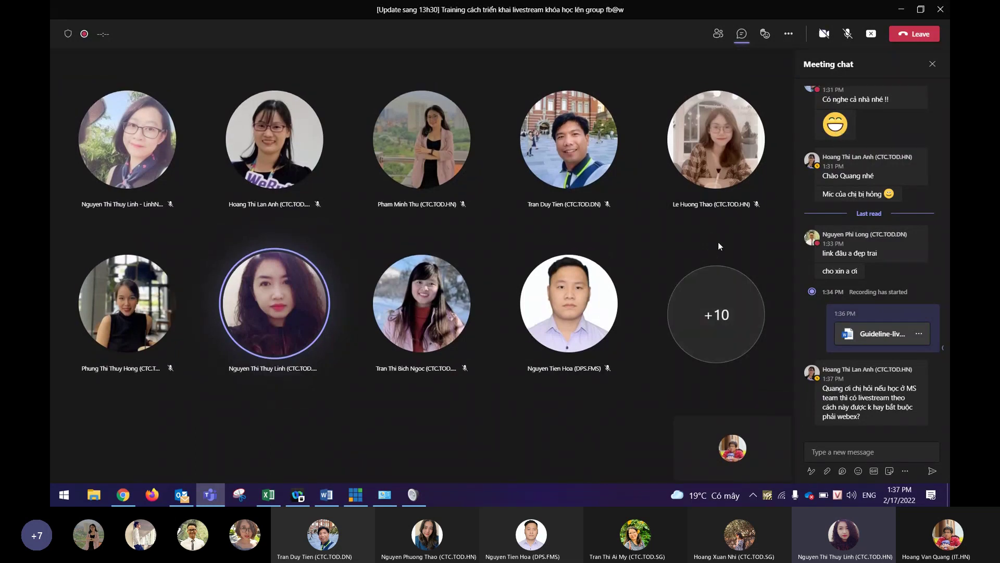
{"action": "left_click", "coordinate": [848, 36]}
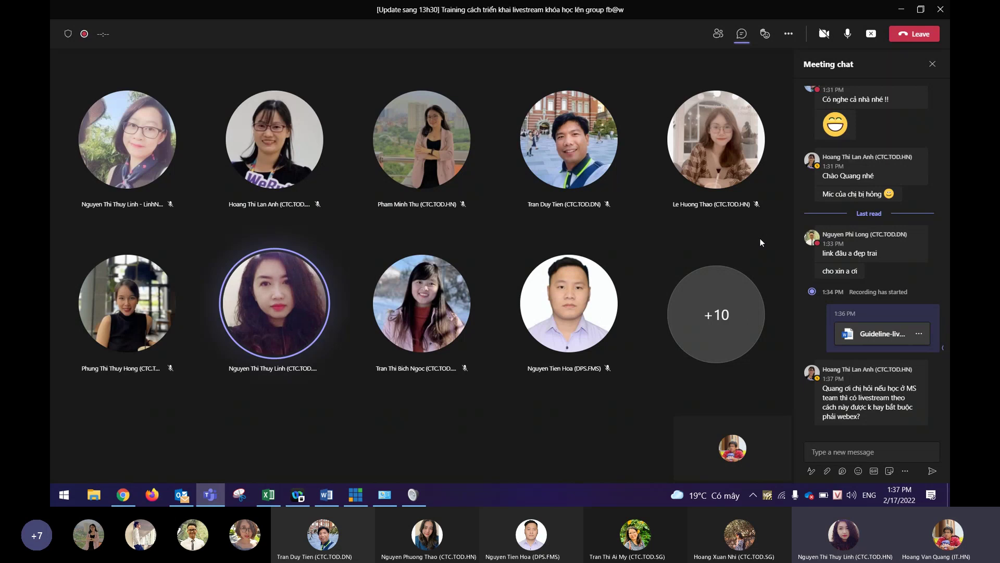
{"action": "mouse_move", "coordinate": [861, 301]}
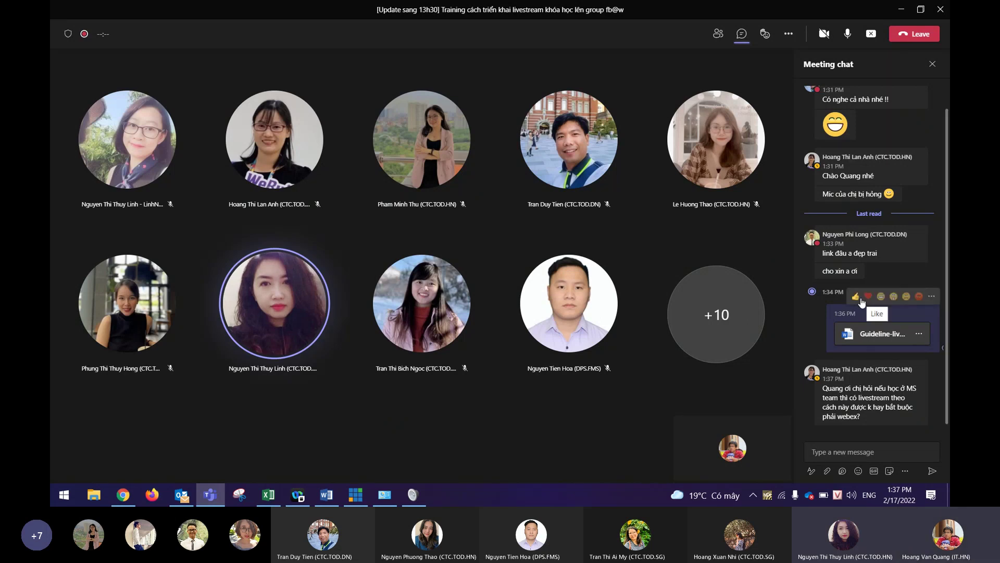
Discard the draft 'đc' chat text, leave the mic muted, and enlarge the attendee's vMix screenshot.
{"action": "left_click", "coordinate": [863, 454]}
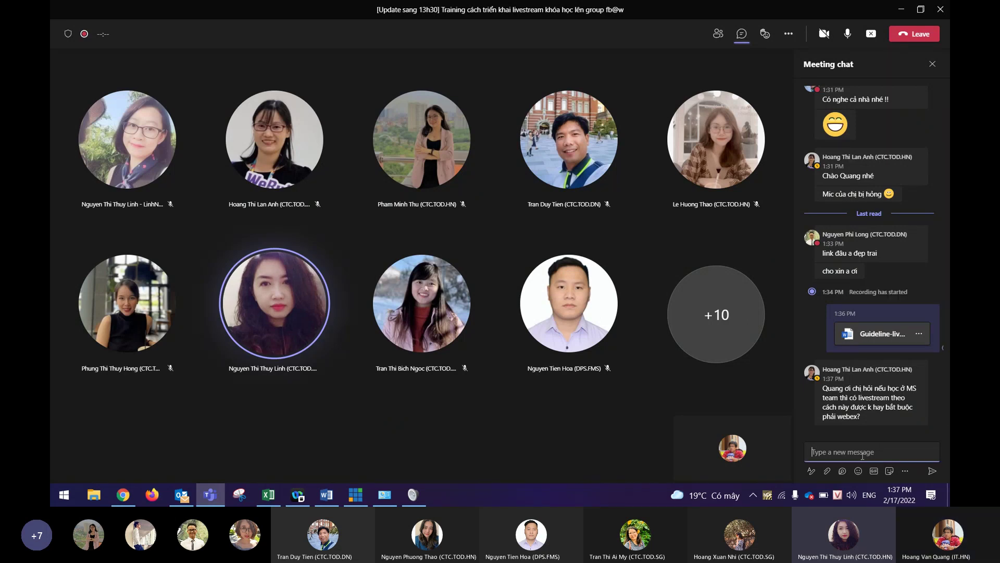
{"action": "type", "text": "đc"}
{"action": "key", "text": "BackSpace"}
{"action": "left_click", "coordinate": [848, 36]}
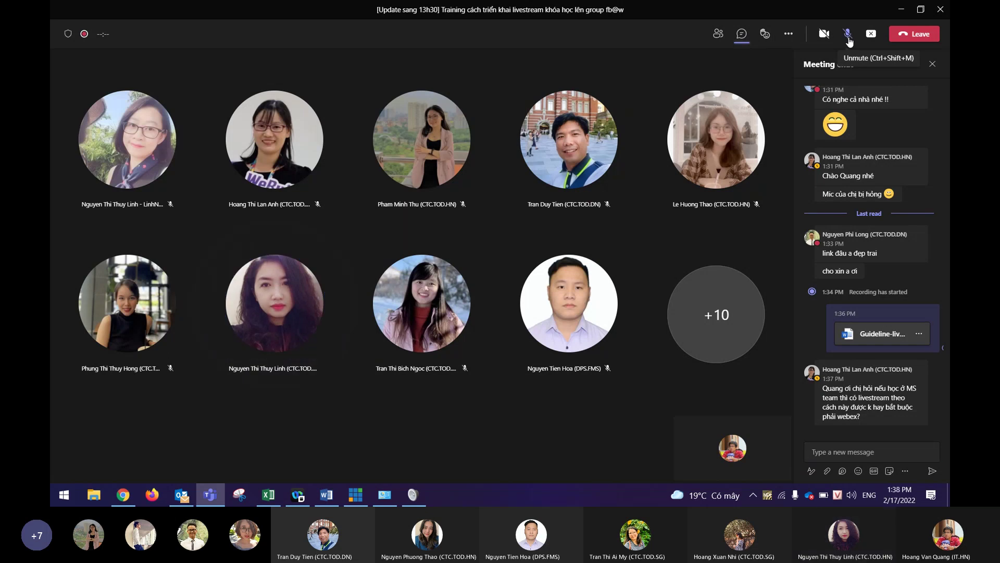
{"action": "left_click", "coordinate": [849, 35]}
{"action": "left_click", "coordinate": [871, 449]}
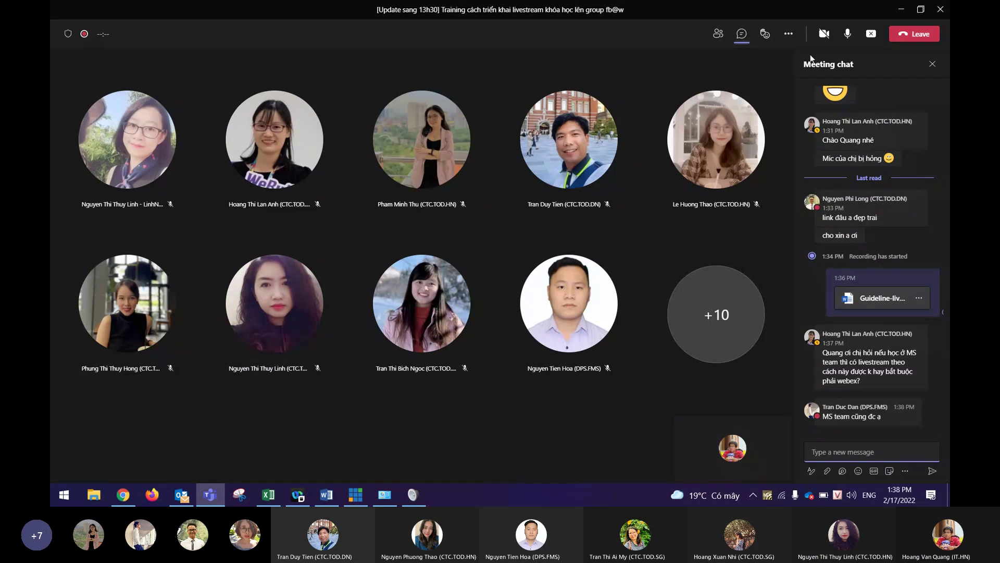
{"action": "left_click", "coordinate": [849, 35]}
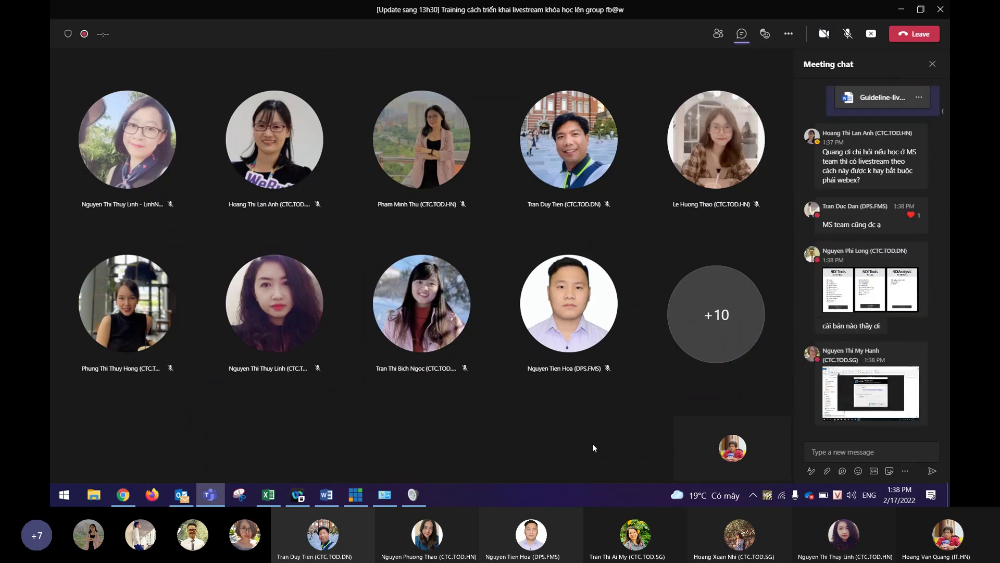
{"action": "left_click", "coordinate": [857, 395]}
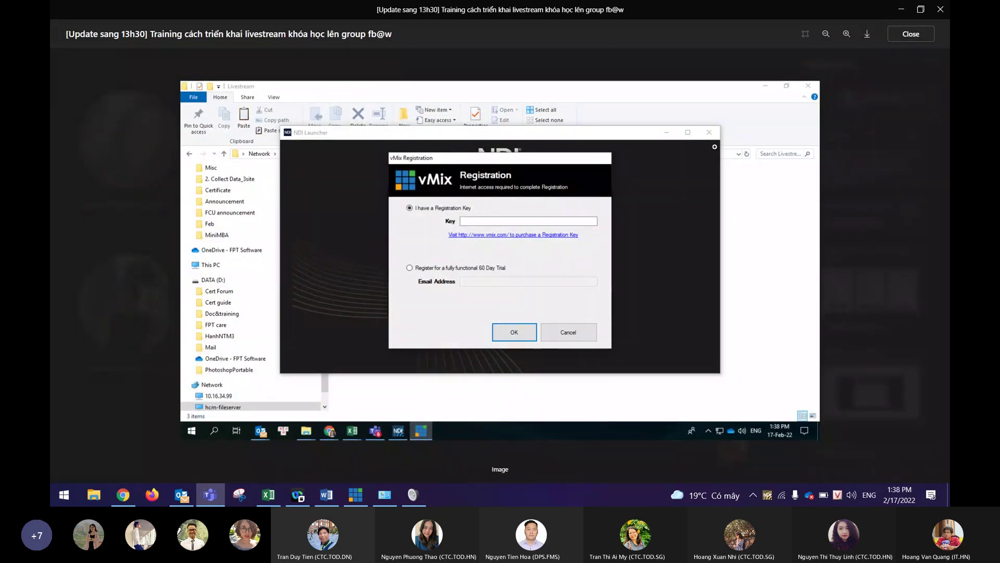
Reply mentioning the asker with 'trial 60 ngày', then send 'chọn dòng bên dưới'.
{"action": "left_click", "coordinate": [904, 34]}
{"action": "left_click", "coordinate": [834, 452]}
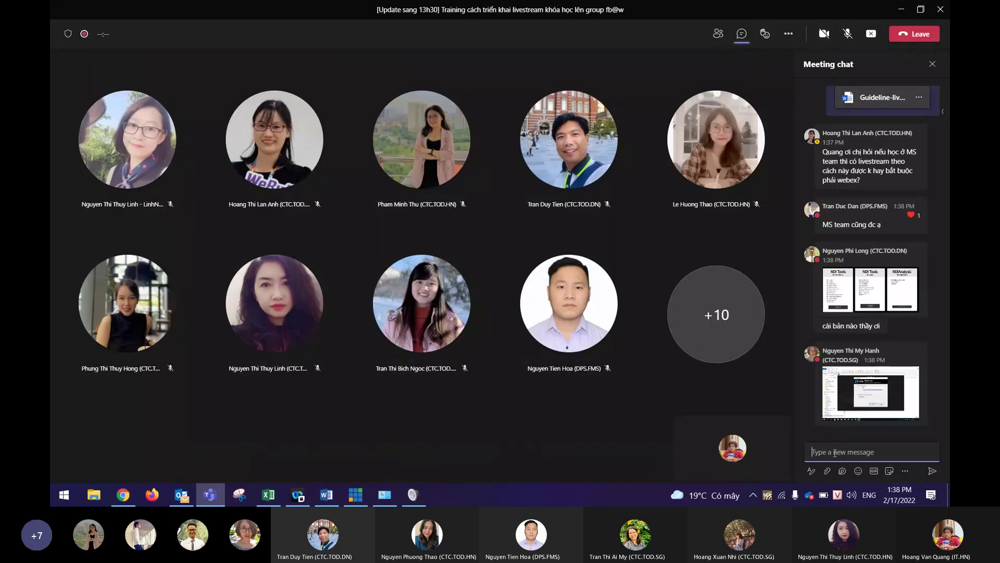
{"action": "type", "text": "@han"}
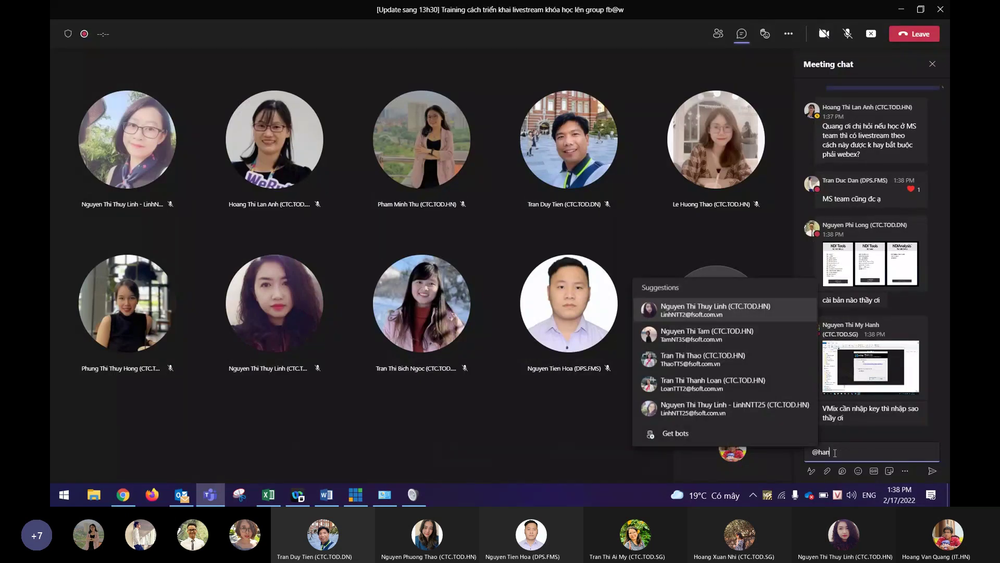
{"action": "key", "text": "Return"}
{"action": "type", "text": "trial 60 ngày"}
{"action": "key", "text": "Return"}
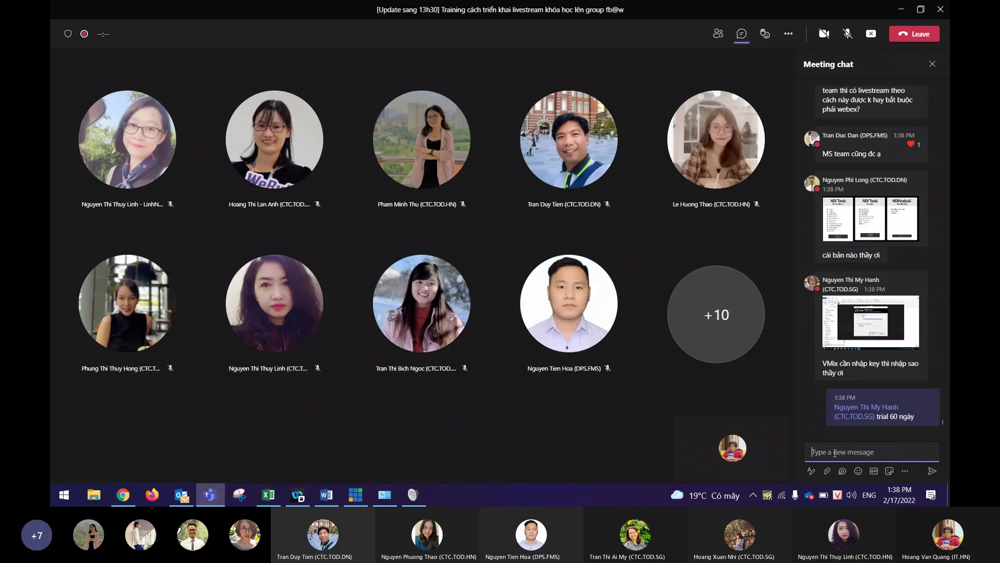
{"action": "type", "text": "chon dọng bên dưới"}
{"action": "key", "text": "Return"}
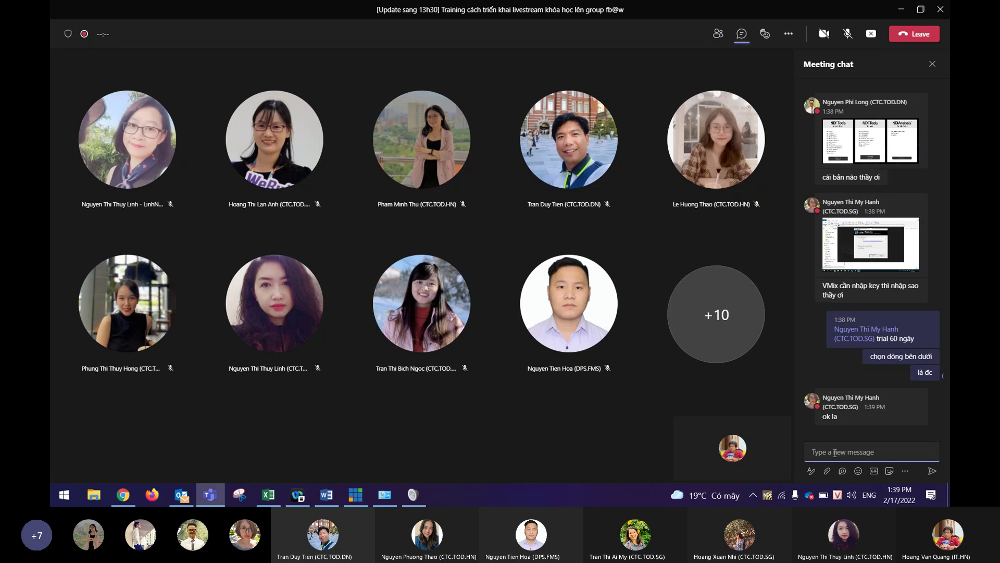
Follow the meeting chat as the attendee replies 'ok la' to the vMix instructions.
{"action": "mouse_move", "coordinate": [885, 326]}
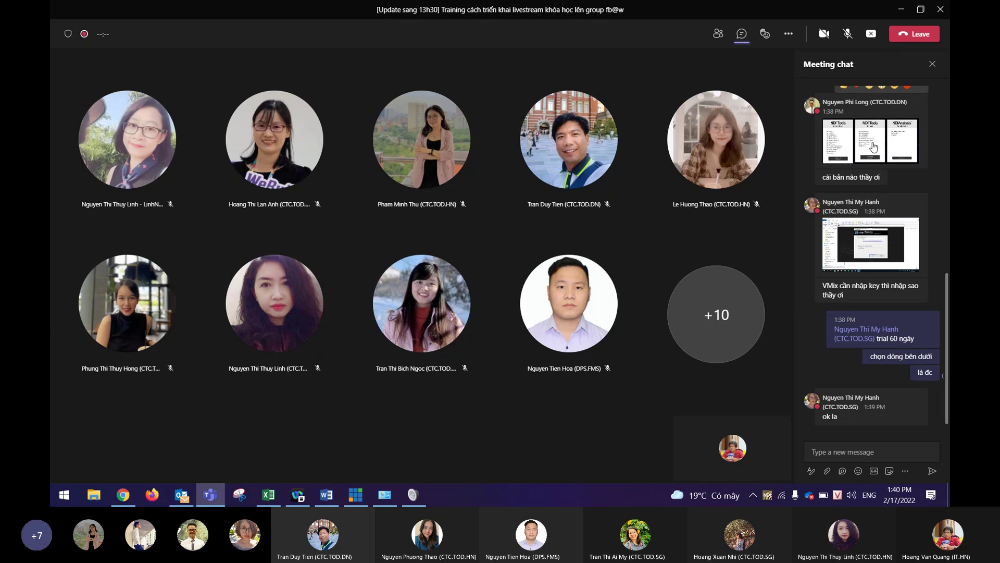
View the NDI Tools screenshot and reply, mentioning its sender, 'cài bản windows'.
{"action": "left_click", "coordinate": [873, 145]}
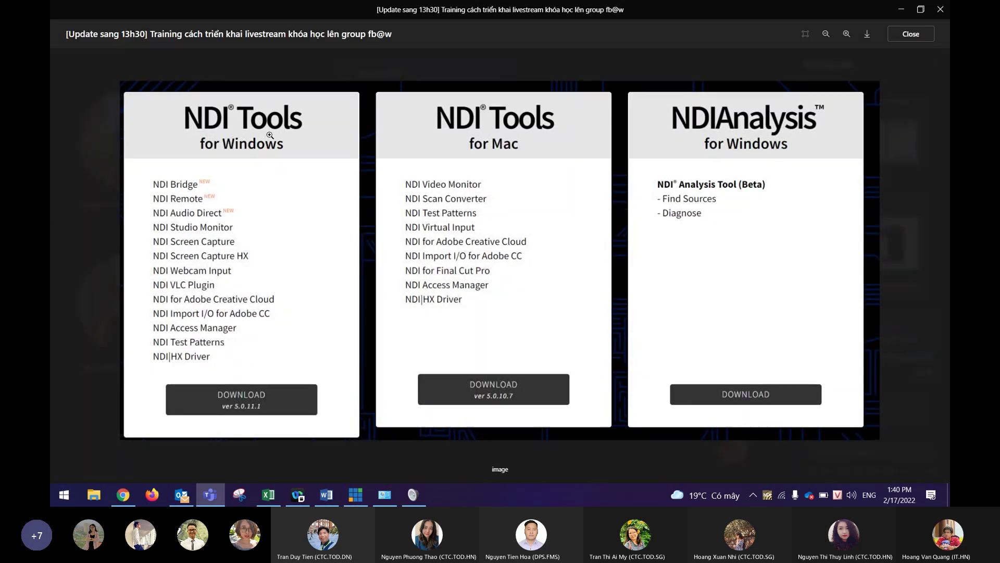
{"action": "key", "text": "Escape"}
{"action": "left_click", "coordinate": [845, 457]}
{"action": "type", "text": "@"}
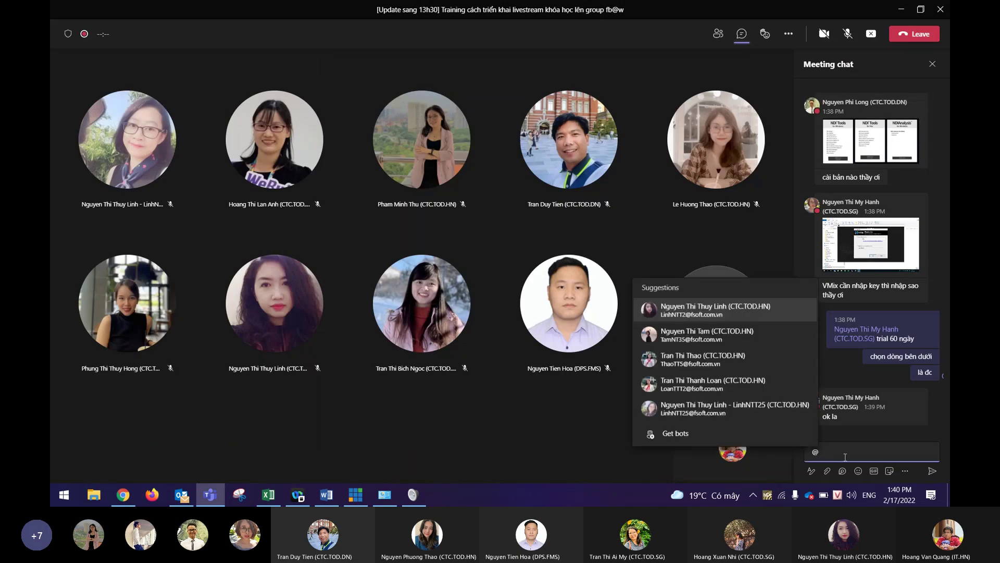
{"action": "type", "text": "long"}
{"action": "key", "text": "Return"}
{"action": "type", "text": "cài b"}
{"action": "type", "text": "àn"}
{"action": "type", "text": "n windows"}
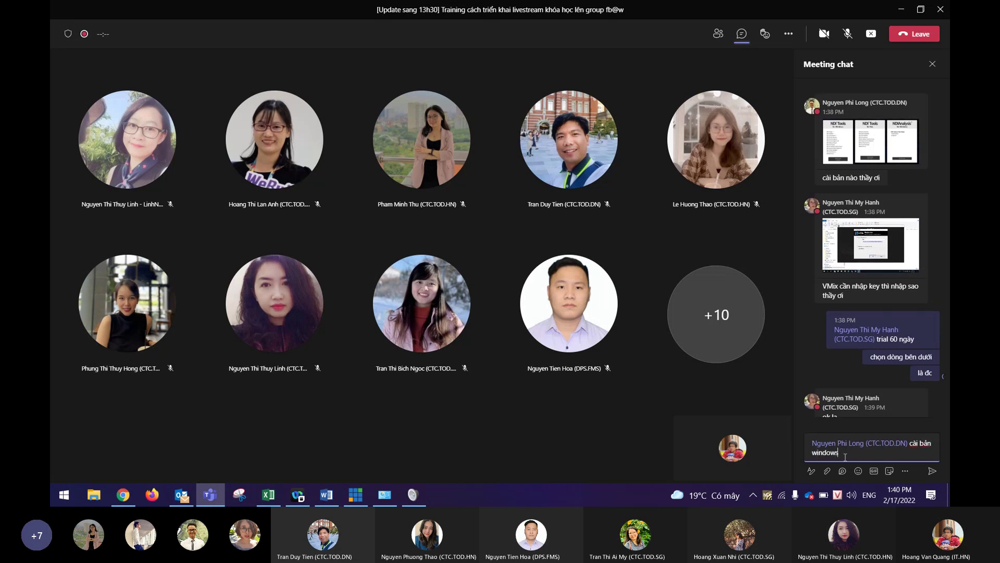
{"action": "key", "text": "Return"}
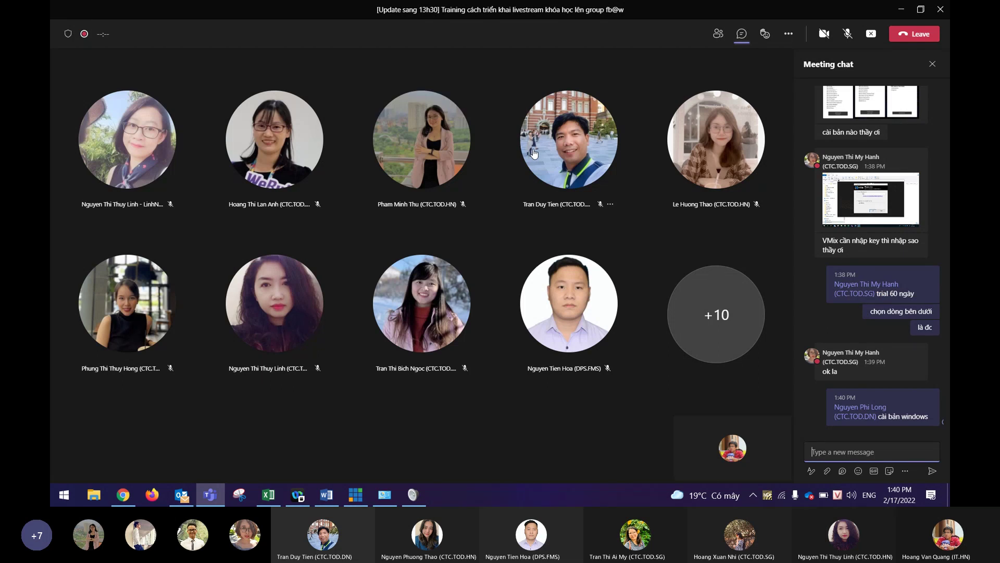
{"action": "mouse_move", "coordinate": [845, 146]}
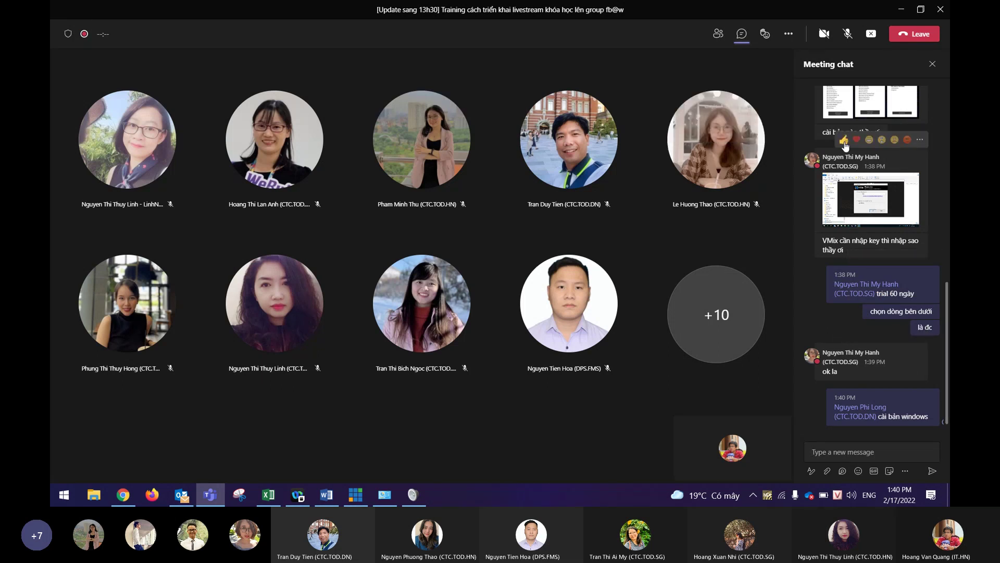
Send 'chọn cái màu vàng nhé' and 'bên trái' in chat, then bring back the Sound dialog.
{"action": "mouse_move", "coordinate": [855, 290]}
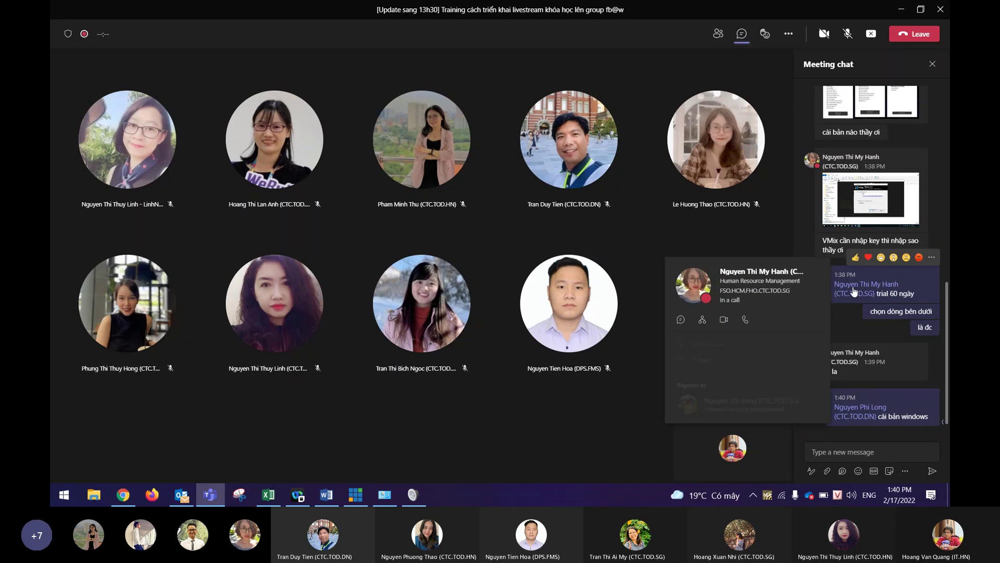
{"action": "left_click", "coordinate": [878, 449]}
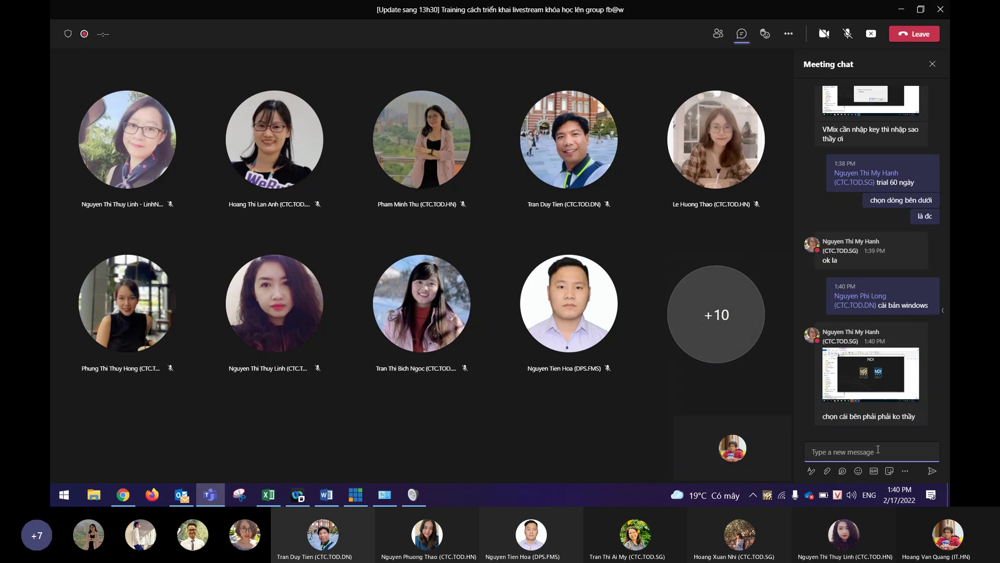
{"action": "type", "text": "chọn cái mau"}
{"action": "type", "text": "f vangf nhe"}
{"action": "type", "text": "s Hanh"}
{"action": "key", "text": "Return"}
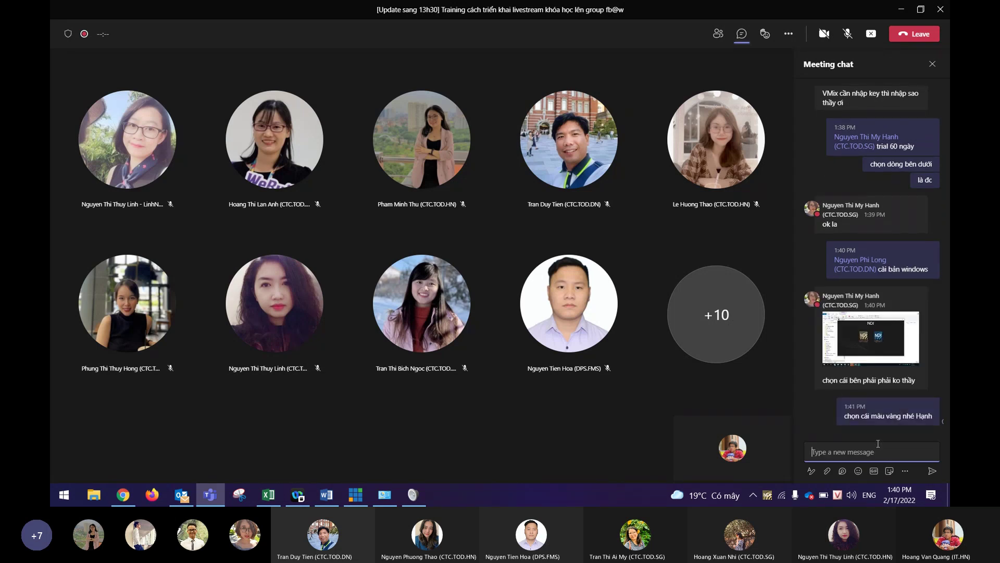
{"action": "type", "text": "bên trái"}
{"action": "key", "text": "Return"}
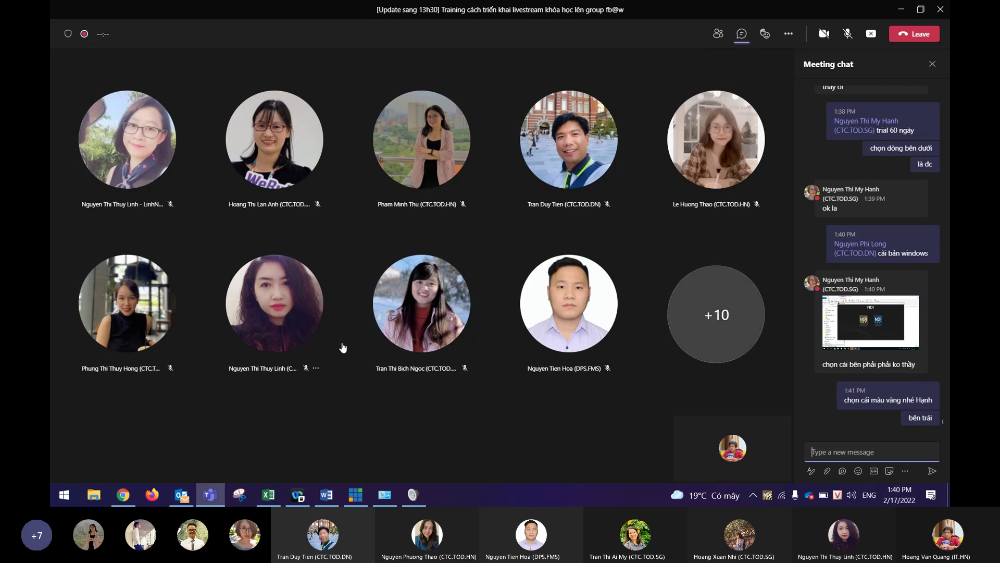
{"action": "left_click", "coordinate": [849, 430]}
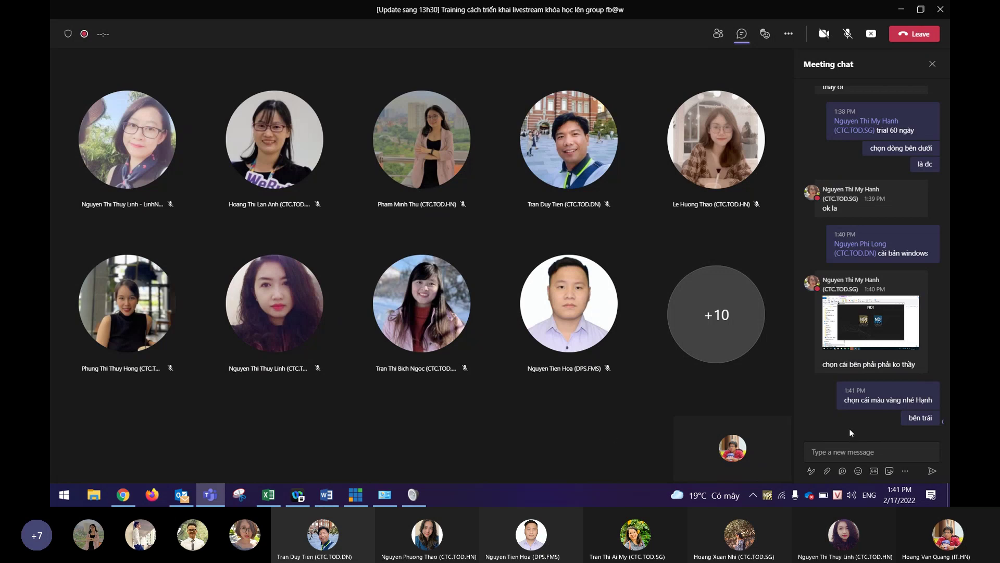
{"action": "left_click", "coordinate": [416, 496]}
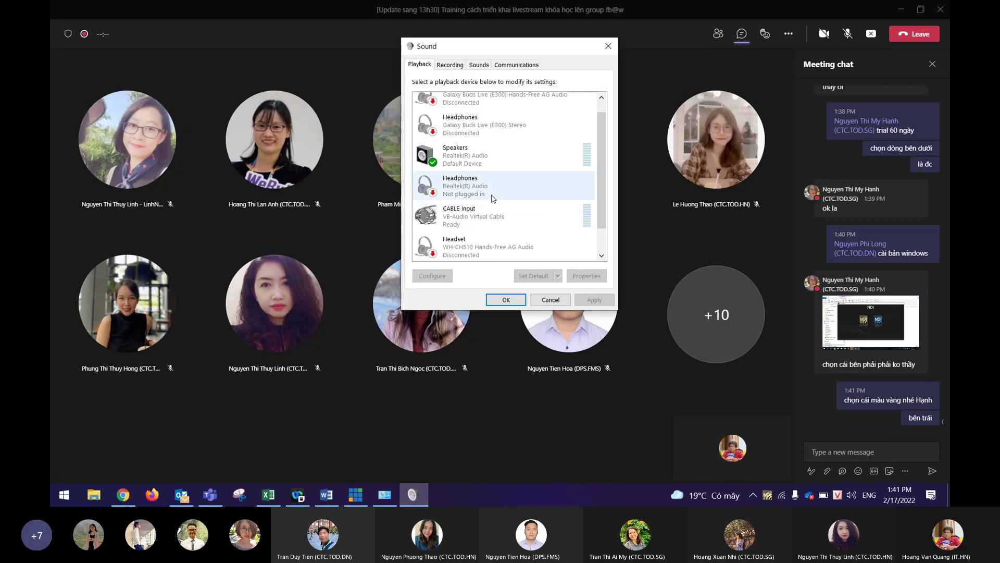
Close the Sound dialog, switch to vMix, and open the NDI tray source list.
{"action": "scroll", "coordinate": [500, 192], "scroll_direction": "down", "scroll_amount": 1}
{"action": "left_click", "coordinate": [612, 46]}
{"action": "left_click", "coordinate": [360, 498]}
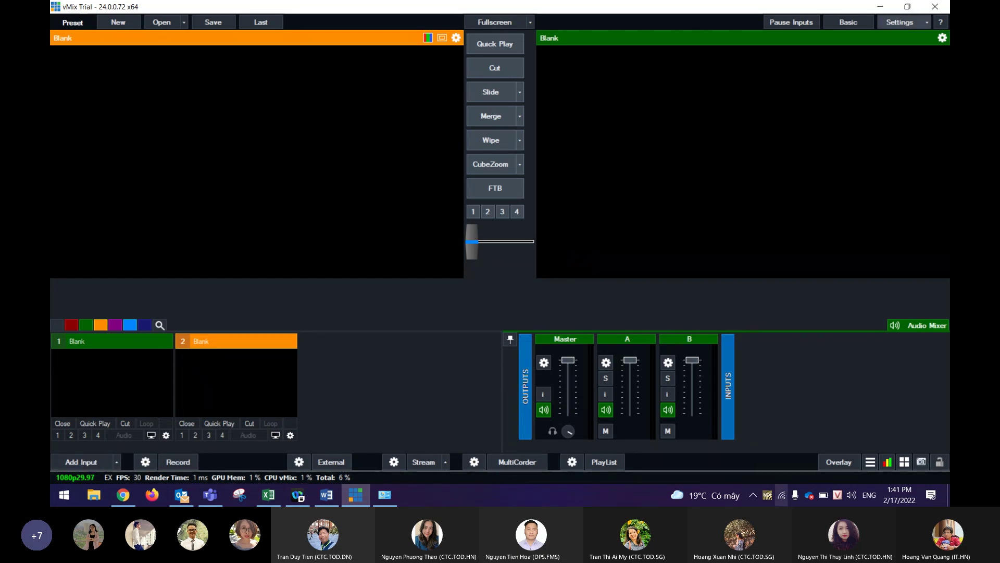
{"action": "right_click", "coordinate": [771, 492]}
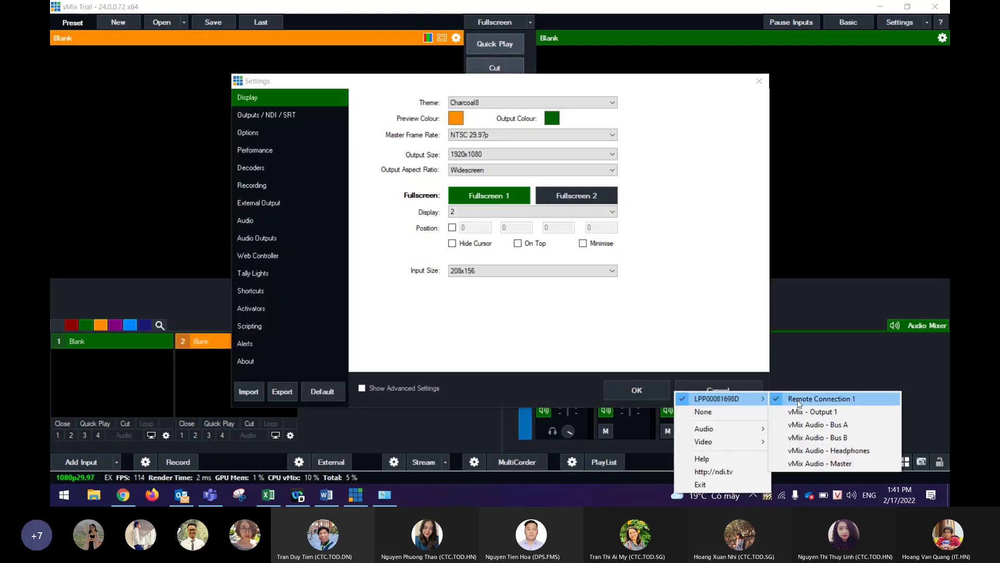
Pick vMix - Output 1 as NDI source, check Outputs / NDI / SRT settings, return to Teams.
{"action": "left_click", "coordinate": [844, 414]}
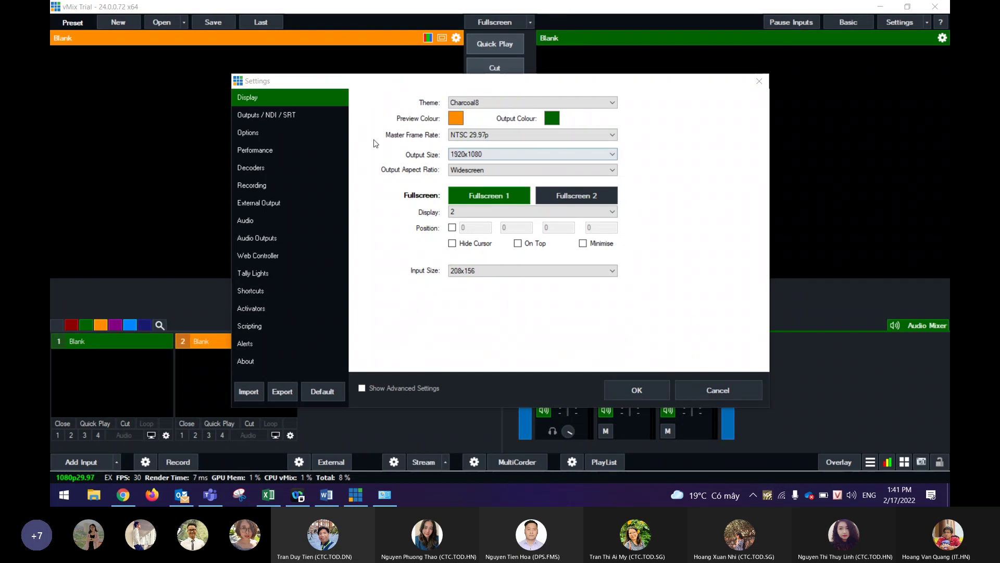
{"action": "left_click", "coordinate": [759, 81]}
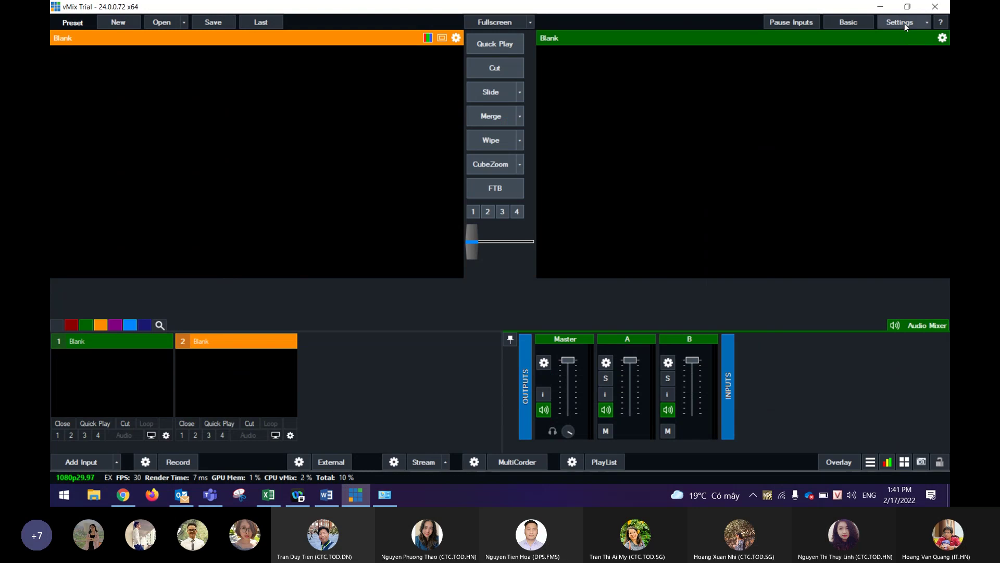
{"action": "left_click", "coordinate": [921, 23]}
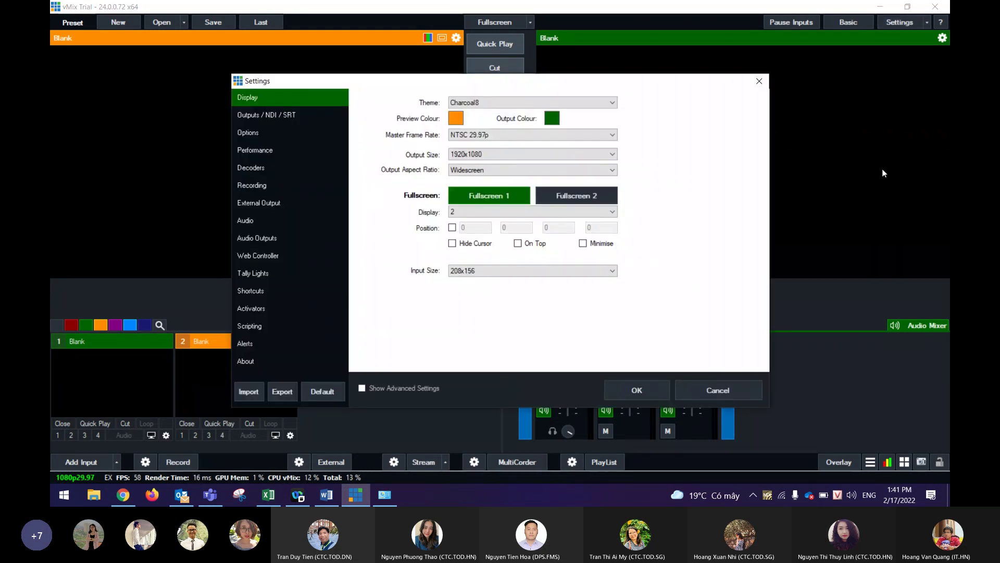
{"action": "left_click", "coordinate": [273, 115]}
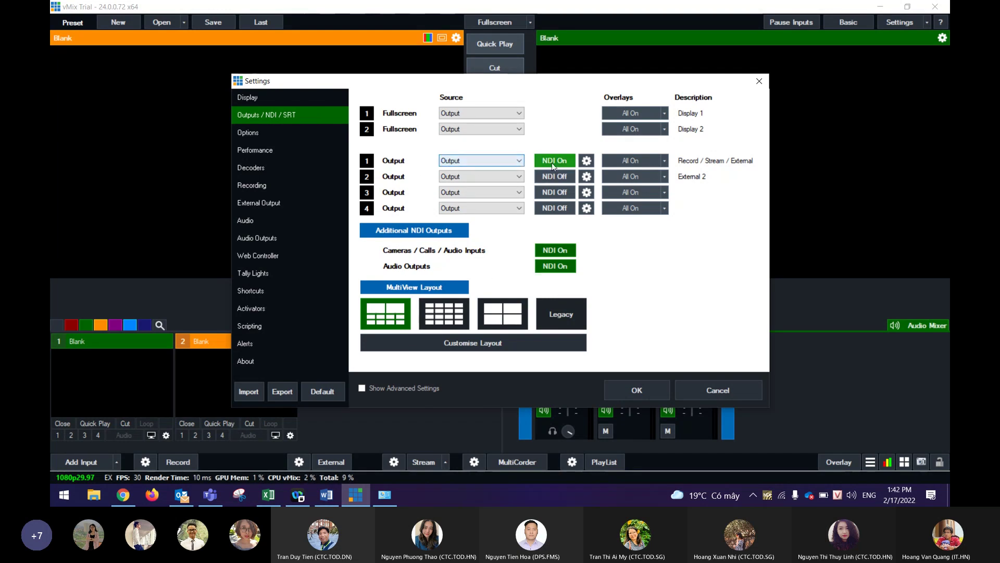
{"action": "left_click", "coordinate": [759, 82]}
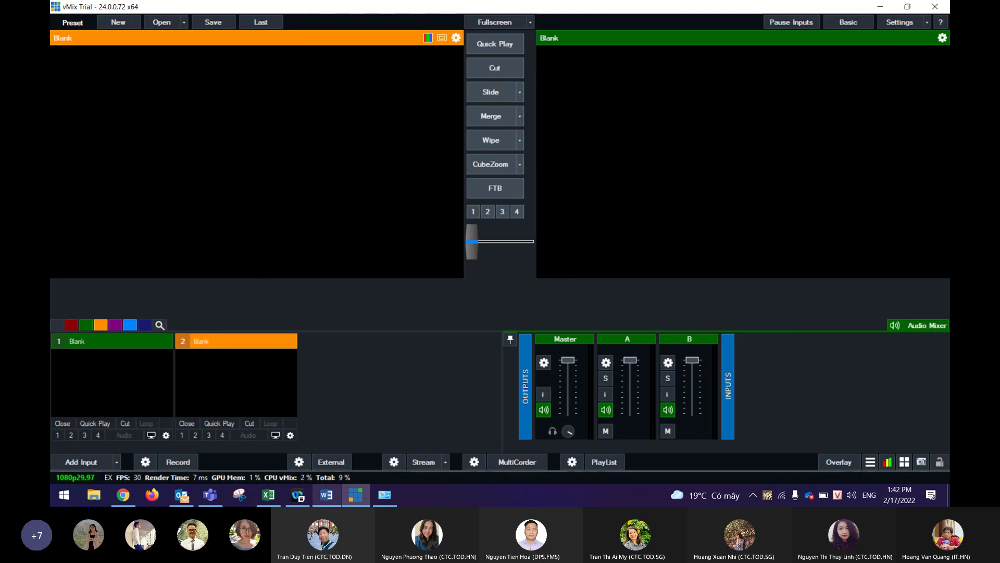
{"action": "left_click", "coordinate": [211, 497]}
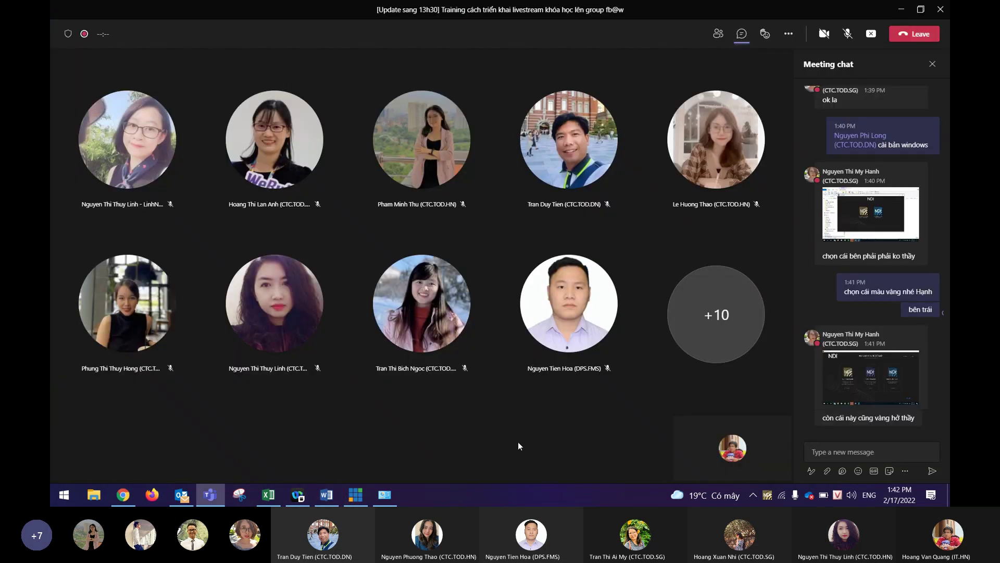
Send a 'cảm ơn em' thank-you in the Nhờ IT FSO support Event chat on Workplace.
{"action": "mouse_move", "coordinate": [121, 501]}
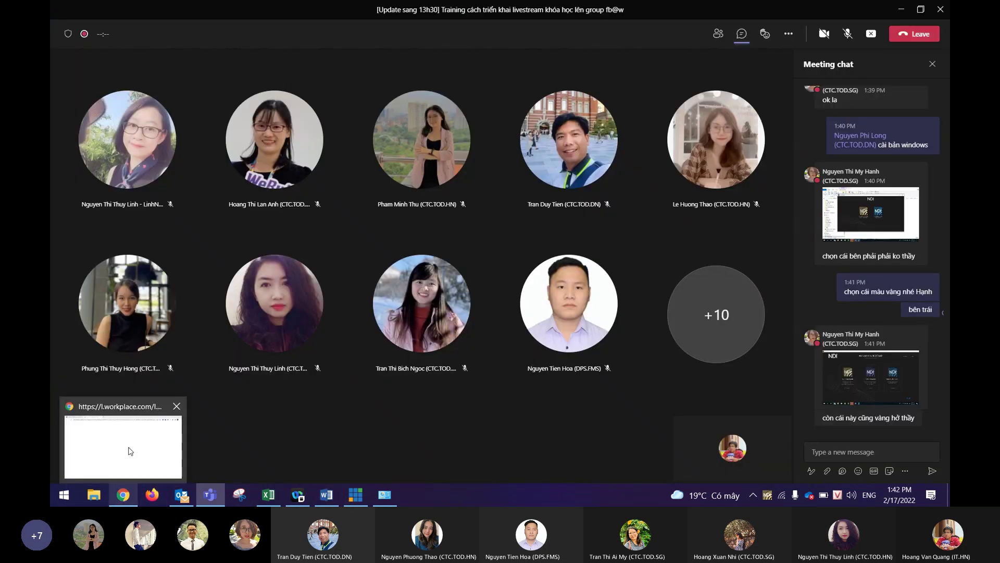
{"action": "left_click", "coordinate": [130, 447]}
{"action": "left_click", "coordinate": [151, 13]}
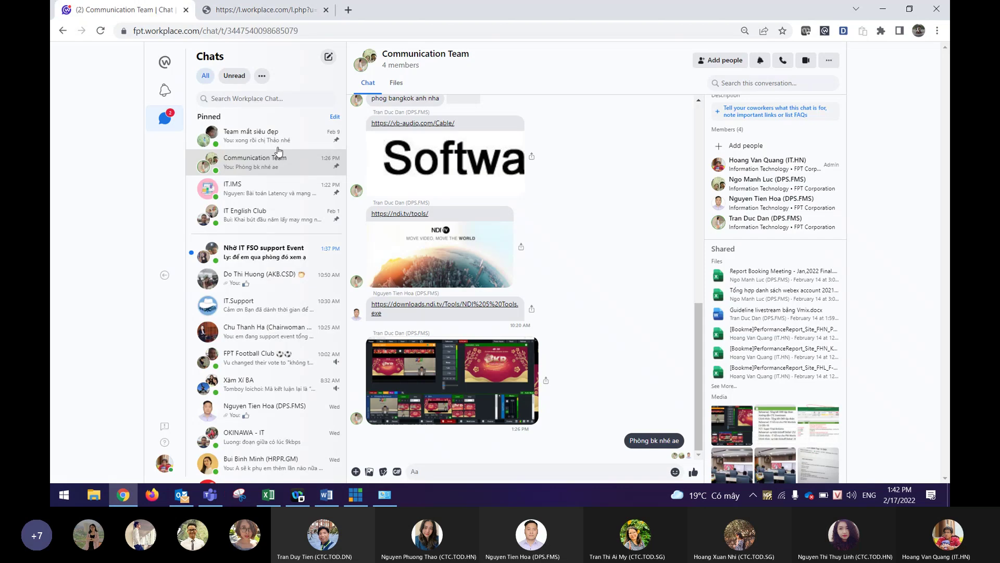
{"action": "left_click", "coordinate": [263, 251]}
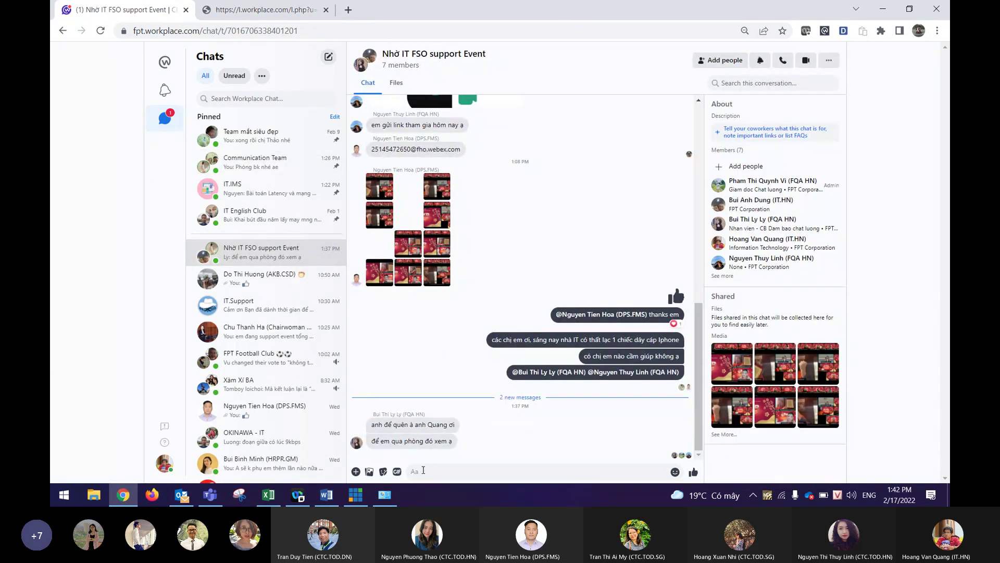
{"action": "type", "text": "a cảm oen m"}
{"action": "key", "text": "BackSpace"}
{"action": "key", "text": "BackSpace"}
{"action": "key", "text": "BackSpace"}
{"action": "key", "text": "BackSpace"}
{"action": "key", "text": "BackSpace"}
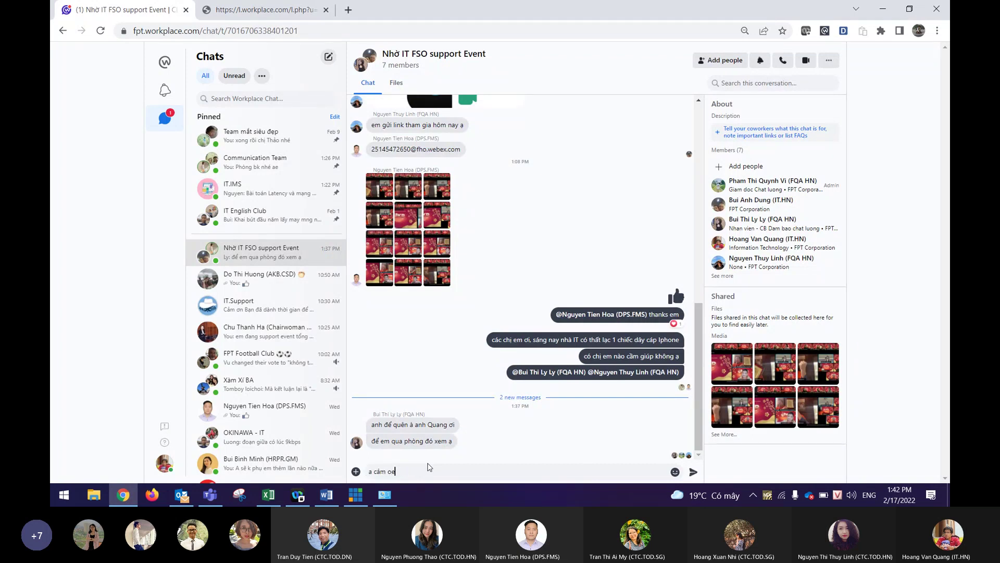
{"action": "type", "text": "ơn em"}
{"action": "key", "text": "Return"}
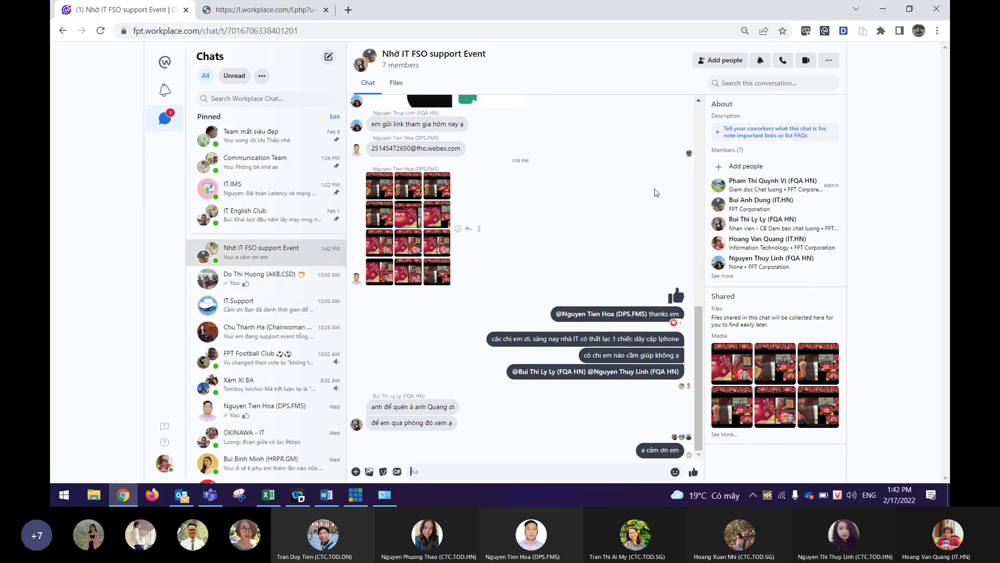
Go to the Workplace home view and open the full Groups list.
{"action": "left_click", "coordinate": [280, 14]}
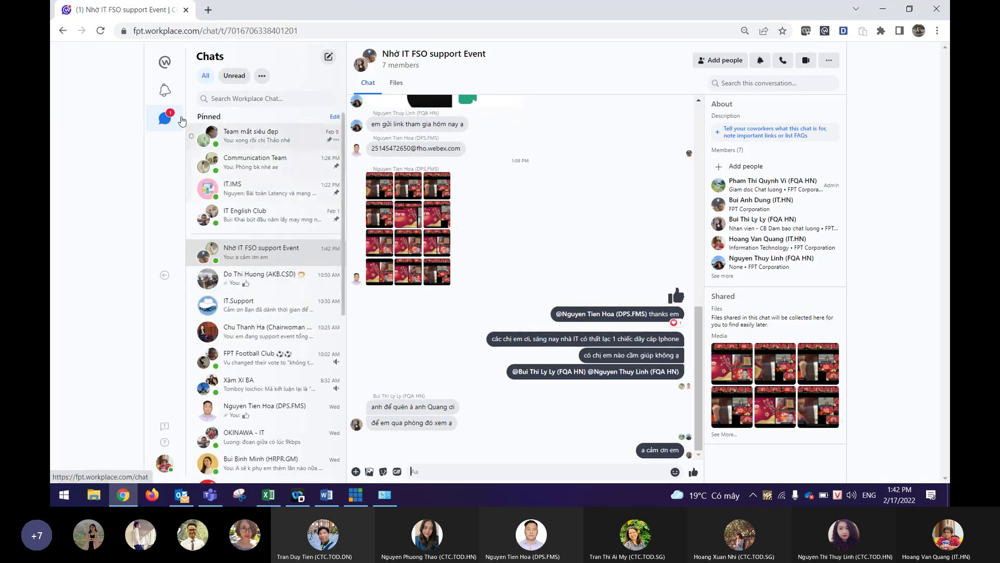
{"action": "left_click", "coordinate": [165, 64]}
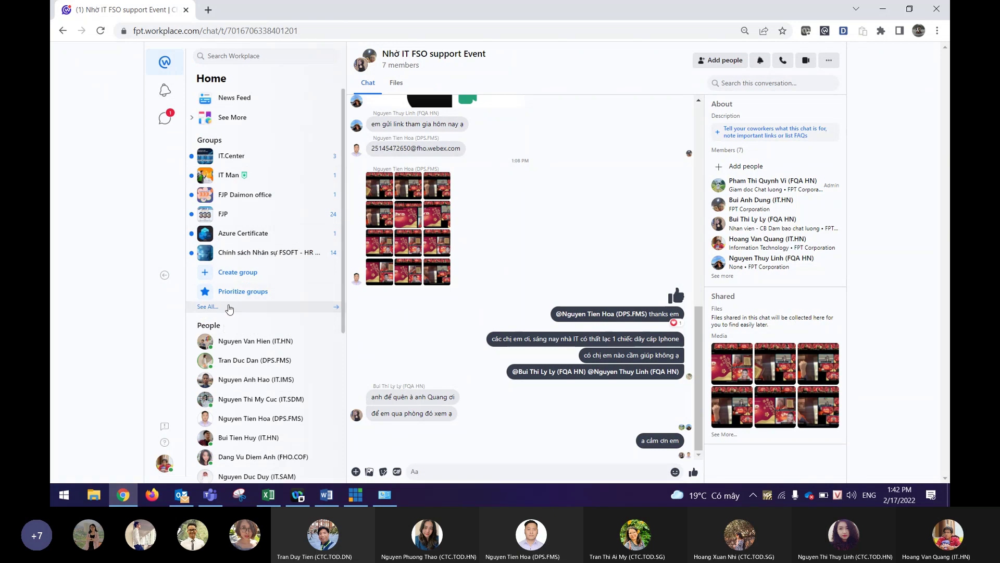
{"action": "left_click", "coordinate": [237, 311]}
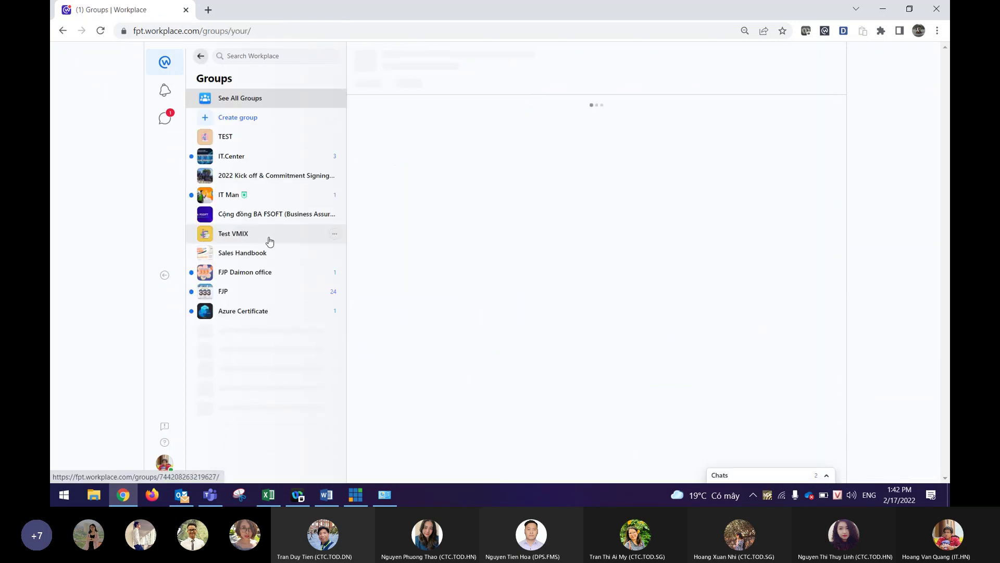
Open the Test VMIX group and reply 'thế ak' and 'thôi vậy' in the support event chat.
{"action": "left_click", "coordinate": [259, 235]}
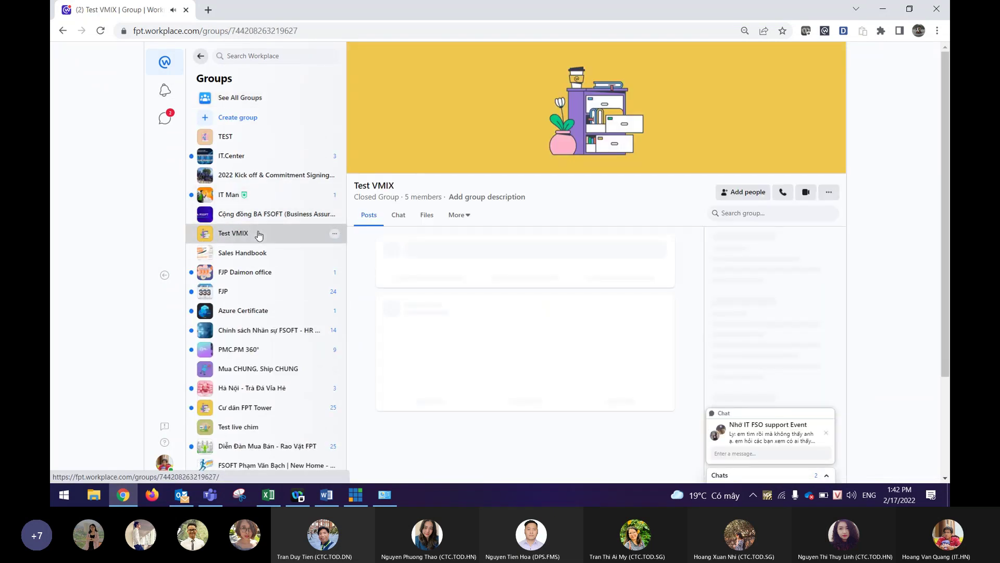
{"action": "left_click", "coordinate": [775, 444]}
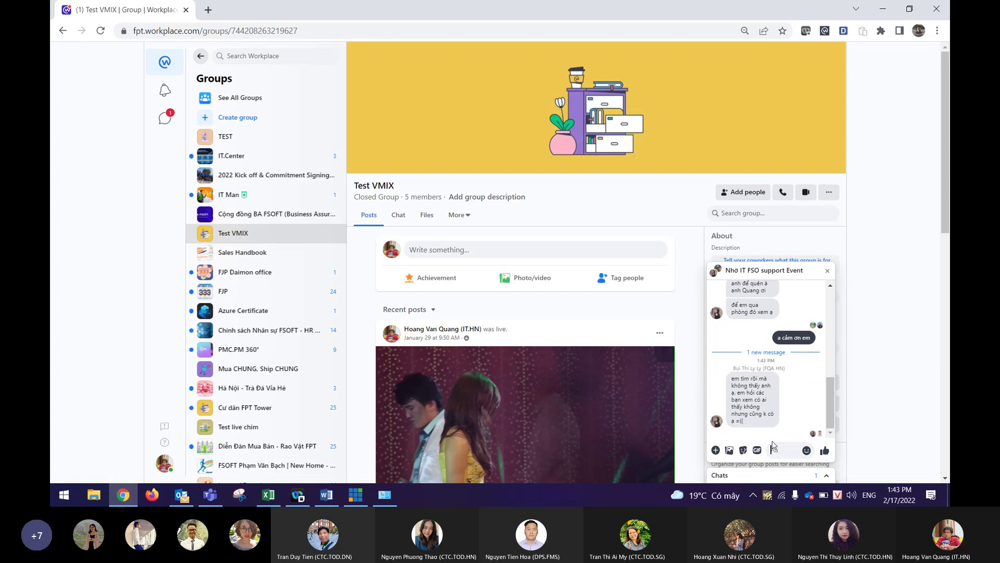
{"action": "left_click", "coordinate": [783, 449]}
{"action": "type", "text": "th"}
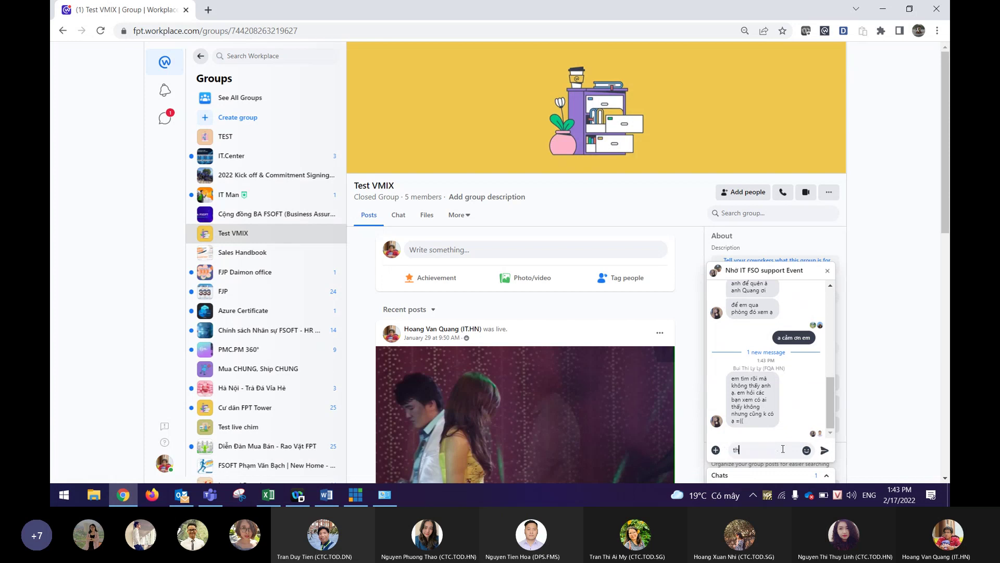
{"action": "type", "text": "eế ak"}
{"action": "key", "text": "Return"}
{"action": "type", "text": "thôi vậy"}
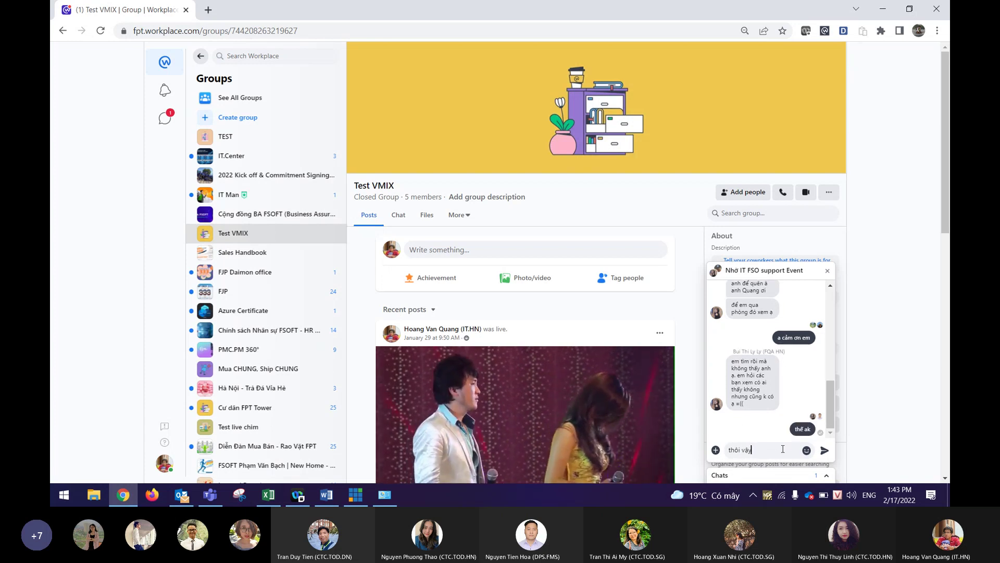
{"action": "key", "text": "Return"}
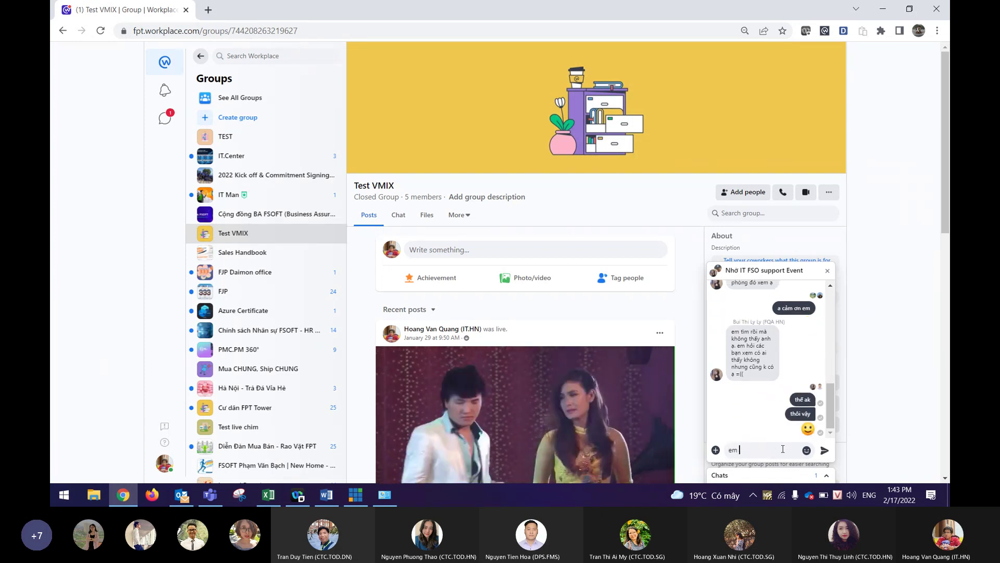
Send 'cảm ơn em' in the support chat, then bring up File Explorer with Win+E.
{"action": "type", "text": "e"}
{"action": "key", "text": "BackSpace"}
{"action": "type", "text": "cảm oe"}
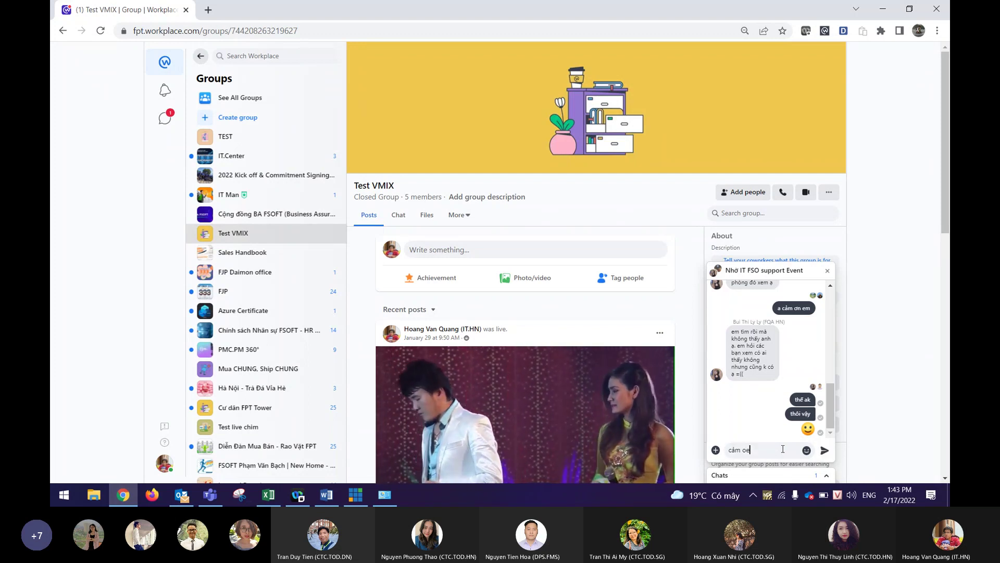
{"action": "key", "text": "BackSpace"}
{"action": "type", "text": "ơn em"}
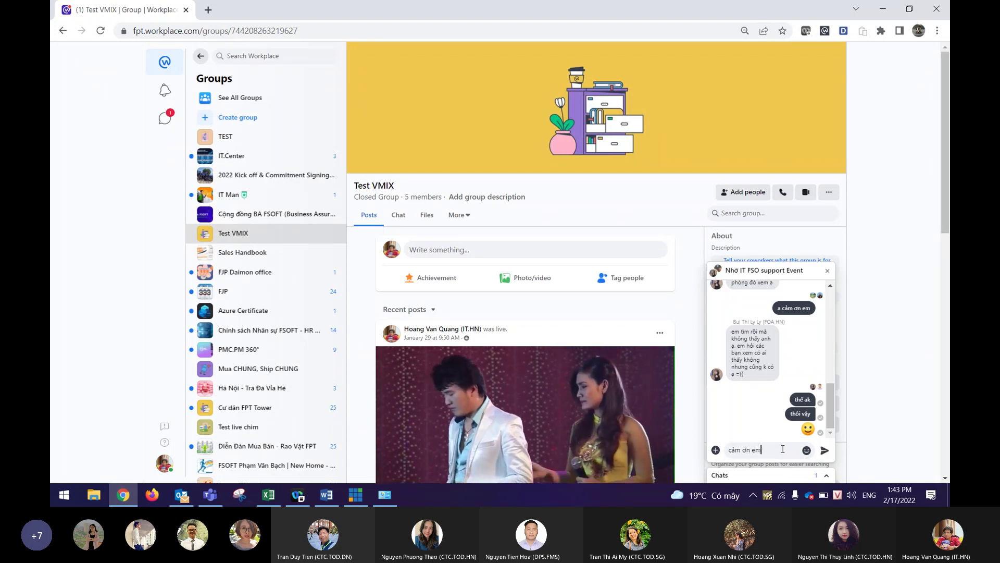
{"action": "key", "text": "Return"}
{"action": "key", "text": "super+e"}
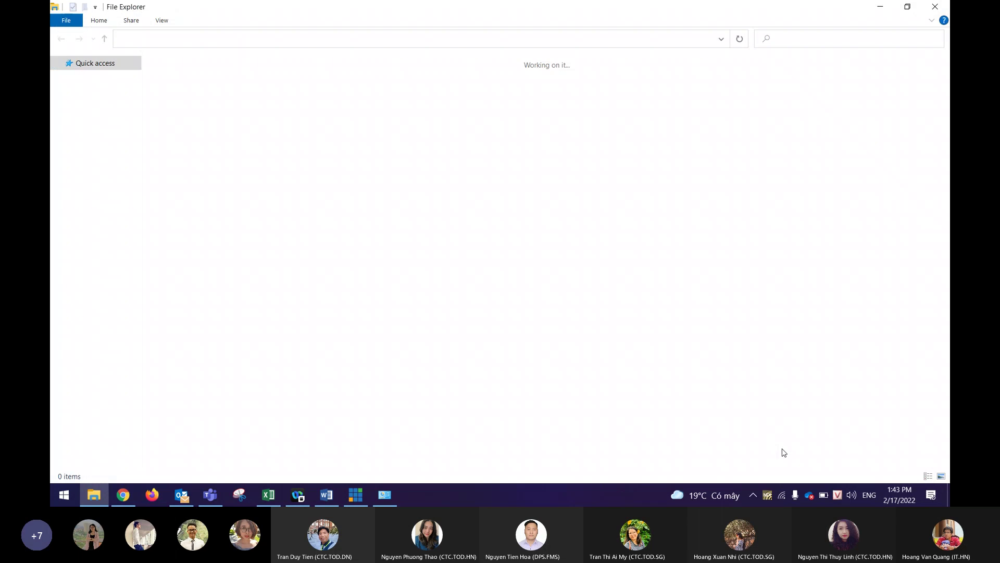
Look through the Downloads folder, then minimize File Explorer.
{"action": "left_click", "coordinate": [99, 96]}
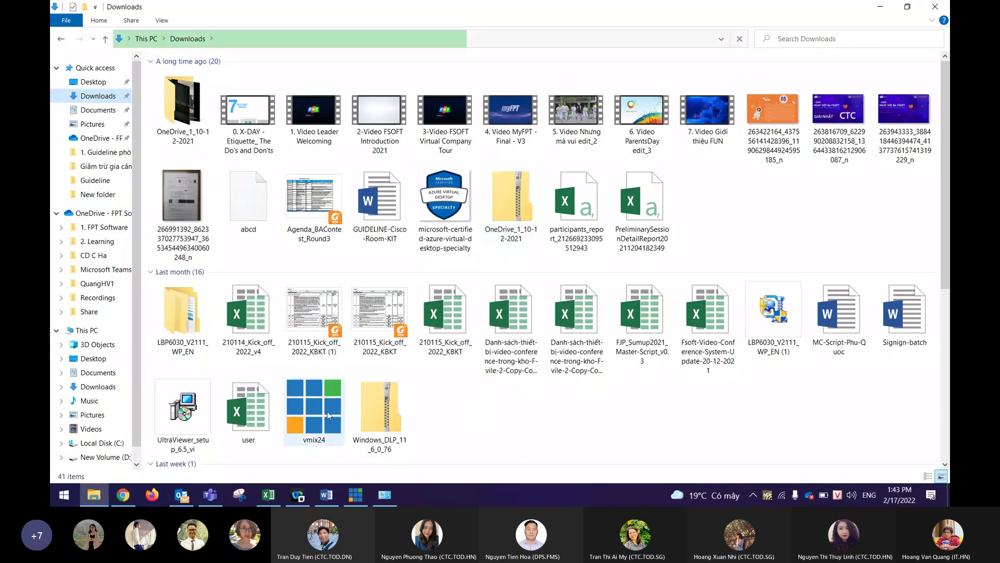
{"action": "left_click", "coordinate": [879, 6]}
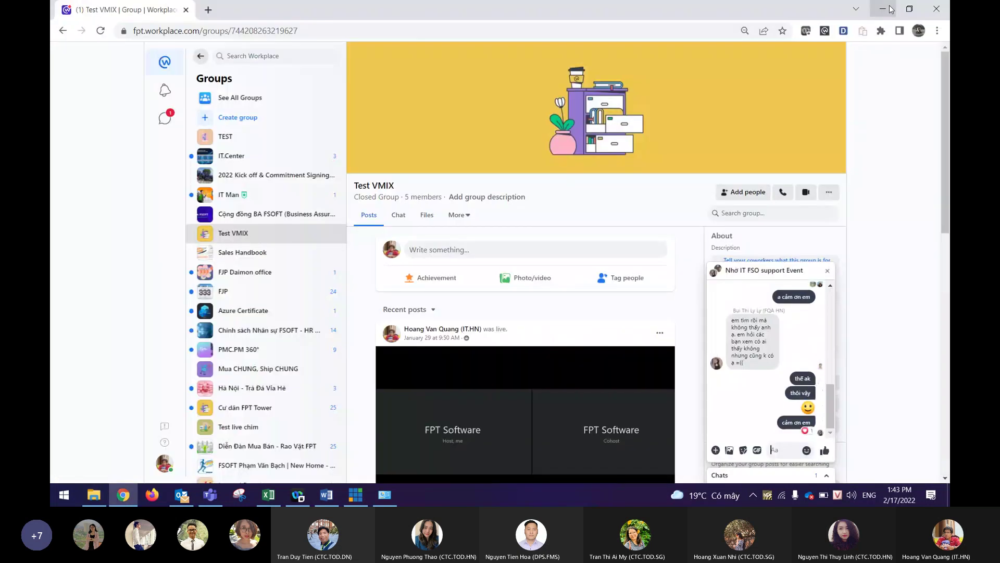
Close the support chat popup, scroll through the group feed, then minimize Chrome.
{"action": "left_click", "coordinate": [828, 271]}
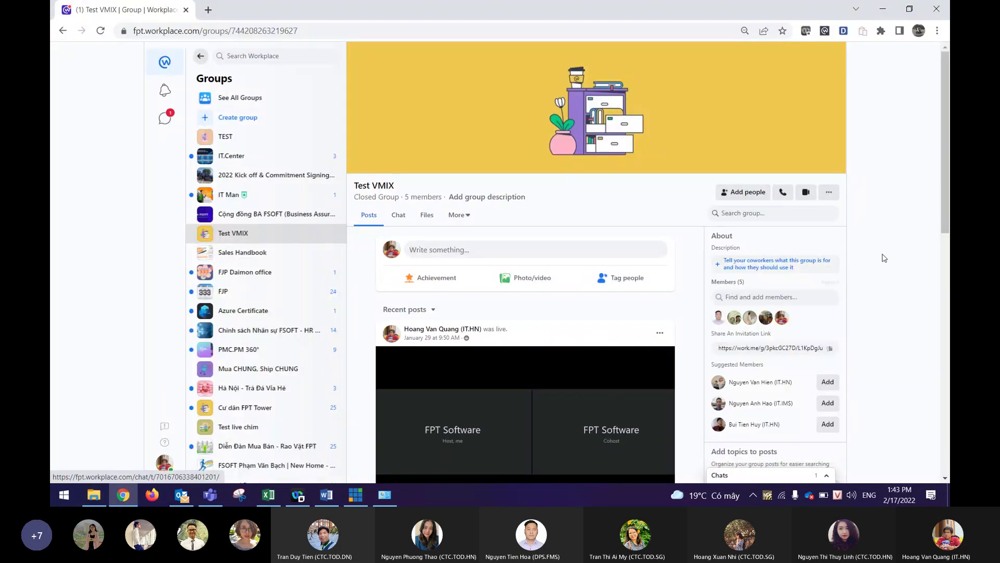
{"action": "scroll", "coordinate": [898, 249], "scroll_direction": "down", "scroll_amount": 3}
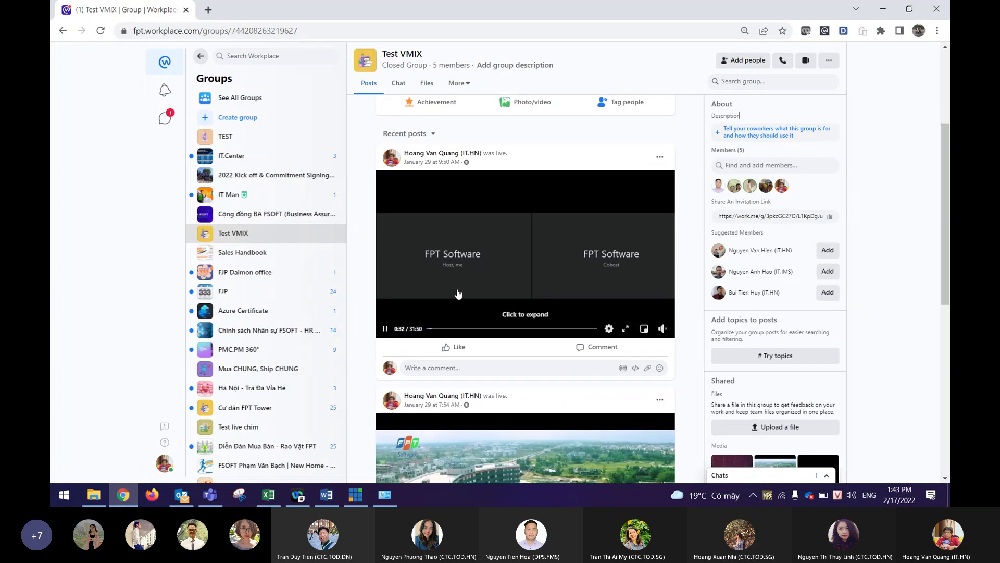
{"action": "scroll", "coordinate": [504, 282], "scroll_direction": "down", "scroll_amount": 4}
{"action": "scroll", "coordinate": [503, 282], "scroll_direction": "up", "scroll_amount": 4}
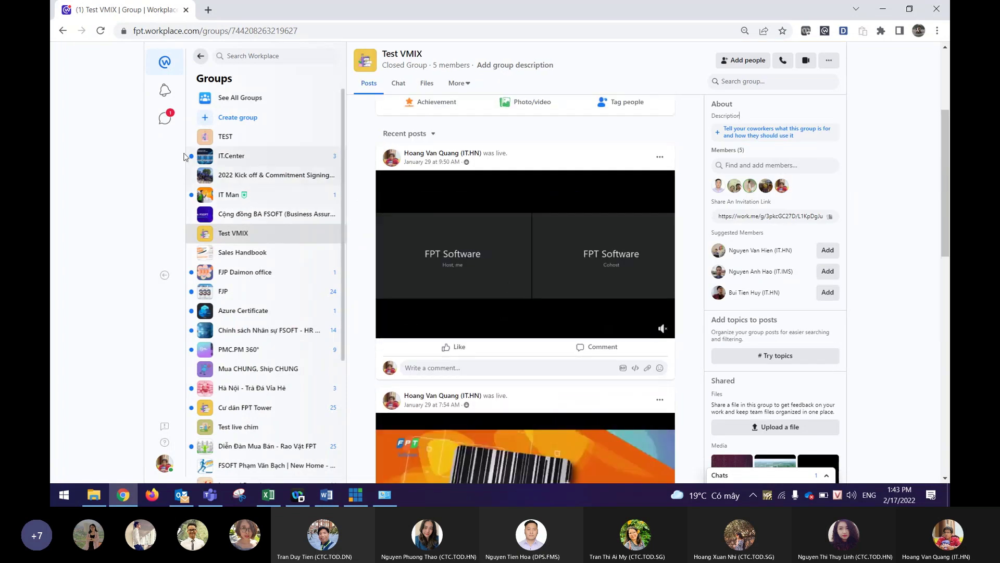
{"action": "scroll", "coordinate": [562, 174], "scroll_direction": "up", "scroll_amount": 3}
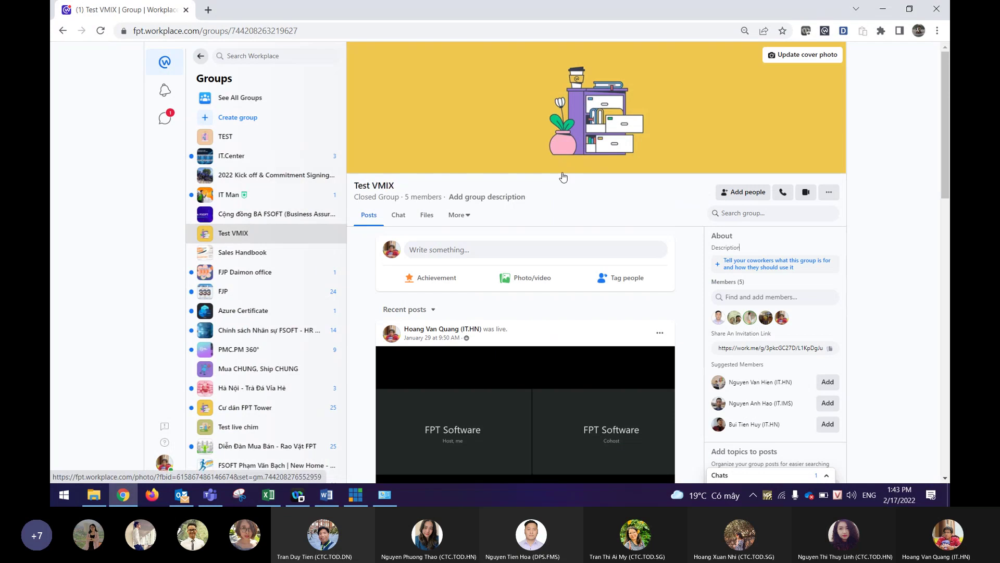
{"action": "scroll", "coordinate": [846, 156], "scroll_direction": "down", "scroll_amount": 2}
{"action": "scroll", "coordinate": [846, 158], "scroll_direction": "up", "scroll_amount": 2}
{"action": "left_click", "coordinate": [882, 9]}
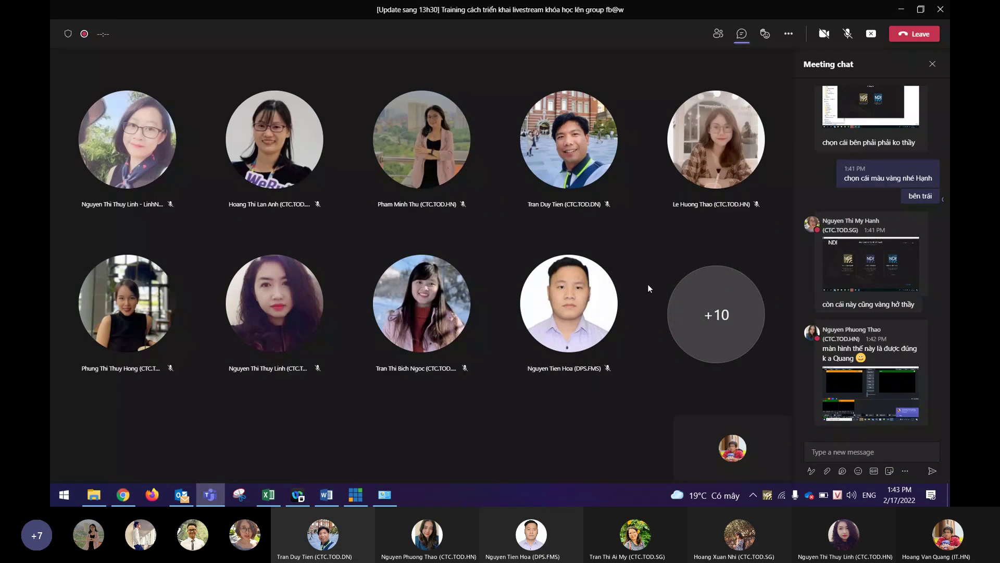
{"action": "left_click", "coordinate": [861, 453]}
{"action": "type", "text": "@thao"}
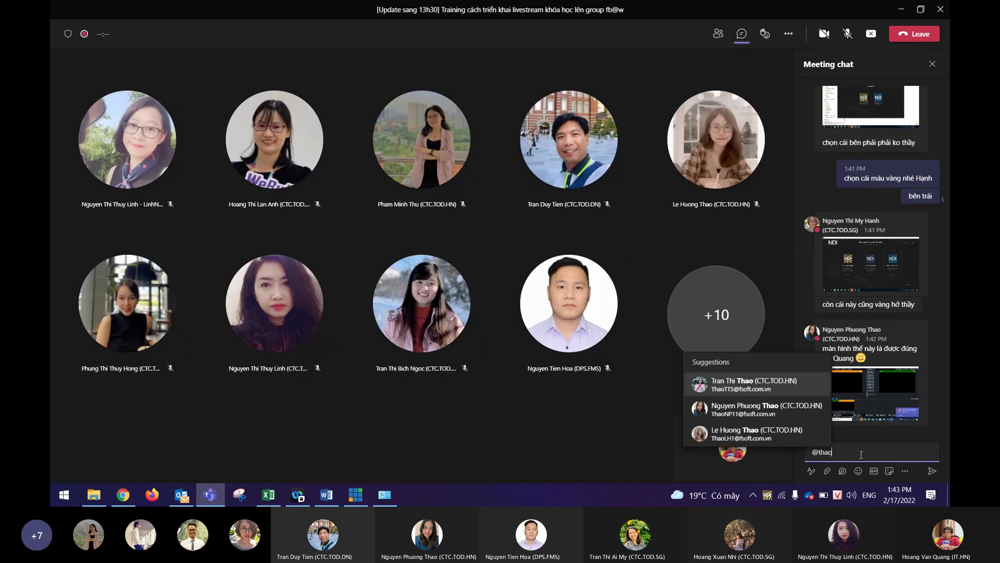
{"action": "key", "text": "Down"}
{"action": "key", "text": "Return"}
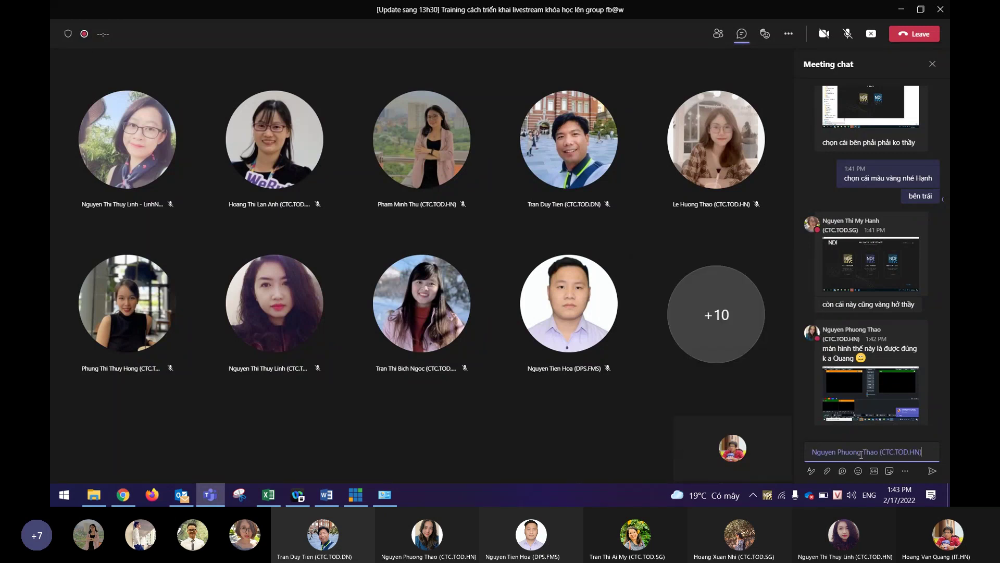
{"action": "type", "text": "đã caif xong pmem"}
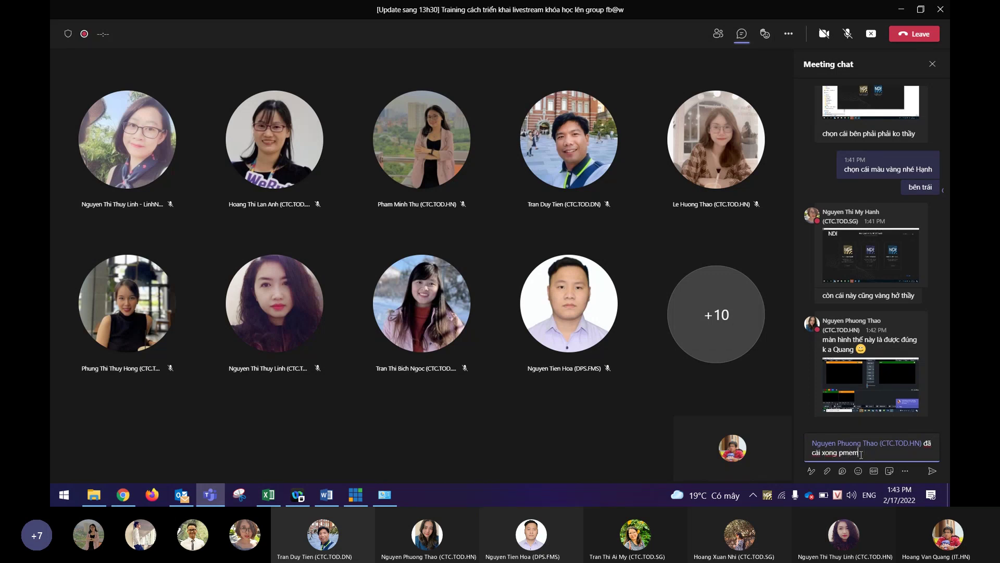
{"action": "type", "text": " vmix"}
{"action": "key", "text": "Return"}
{"action": "type", "text": "còn 2 pmem k"}
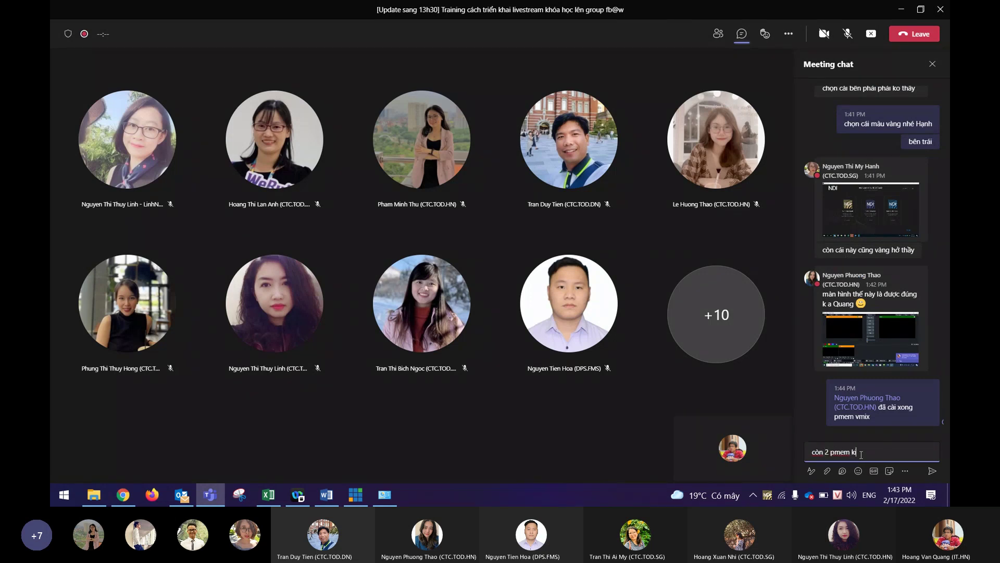
{"action": "type", "text": "ia nuwax"}
{"action": "key", "text": "Return"}
{"action": "type", "text": "@hanh"}
{"action": "key", "text": "Return"}
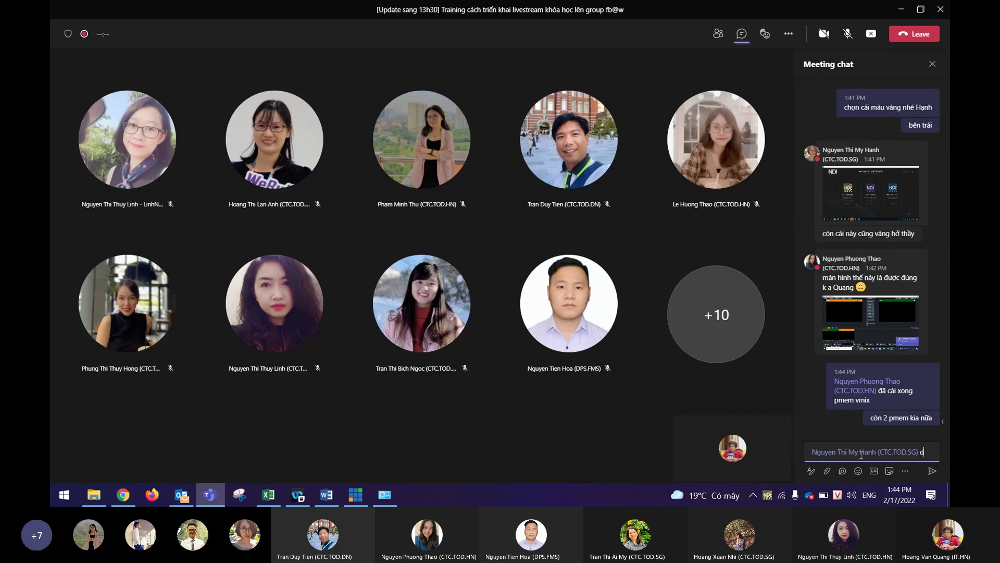
{"action": "type", "text": "đúng rồi,"}
{"action": "type", "text": " vàng nhé"}
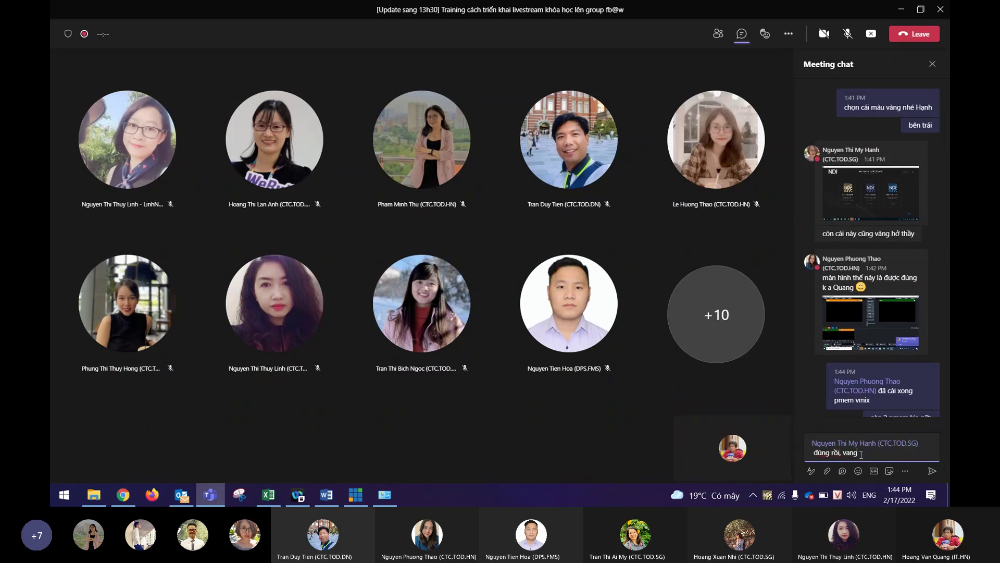
{"action": "key", "text": "Return"}
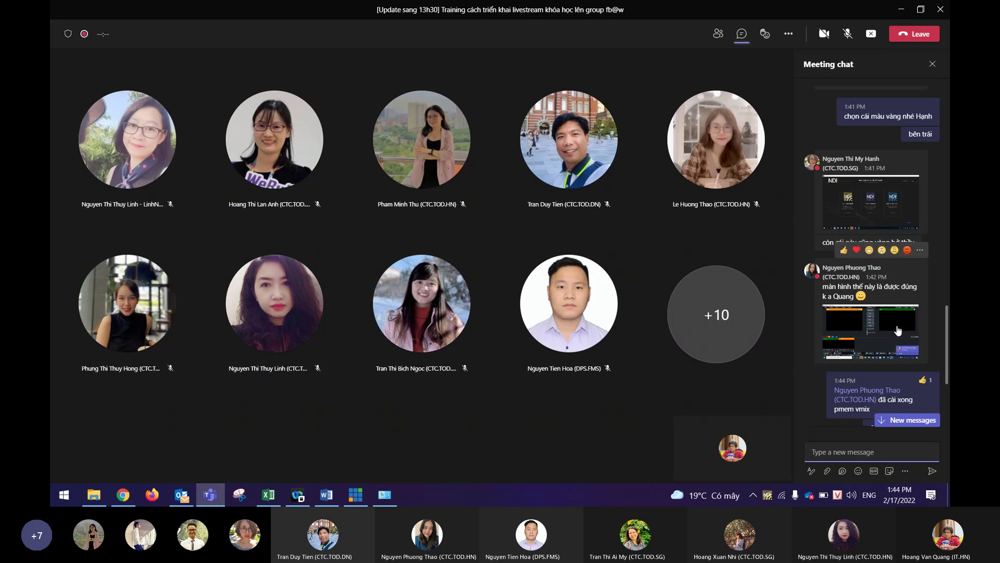
View the attendee's shared screenshot full size, then return to the message box.
{"action": "scroll", "coordinate": [885, 333], "scroll_direction": "down", "scroll_amount": 3}
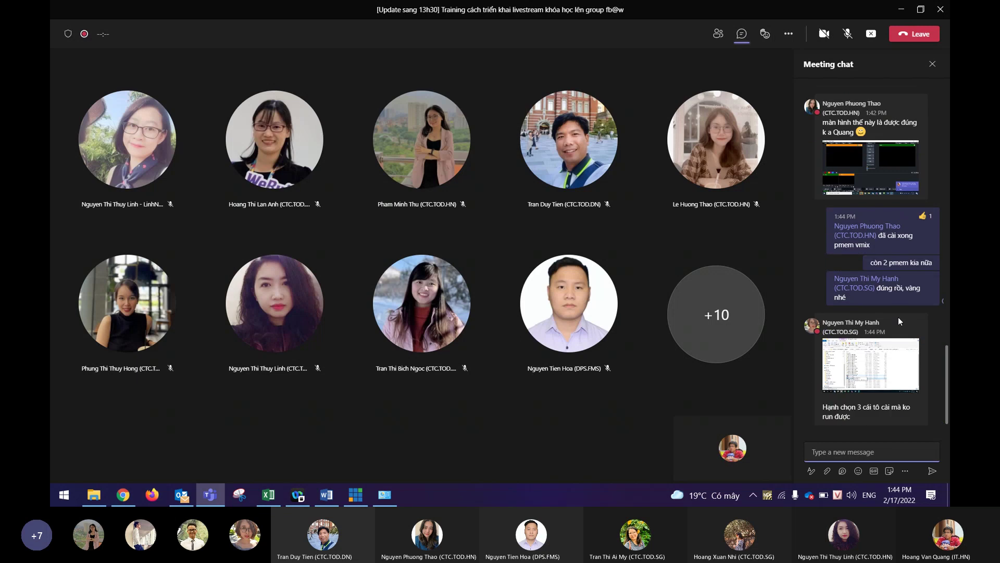
{"action": "left_click", "coordinate": [858, 381]}
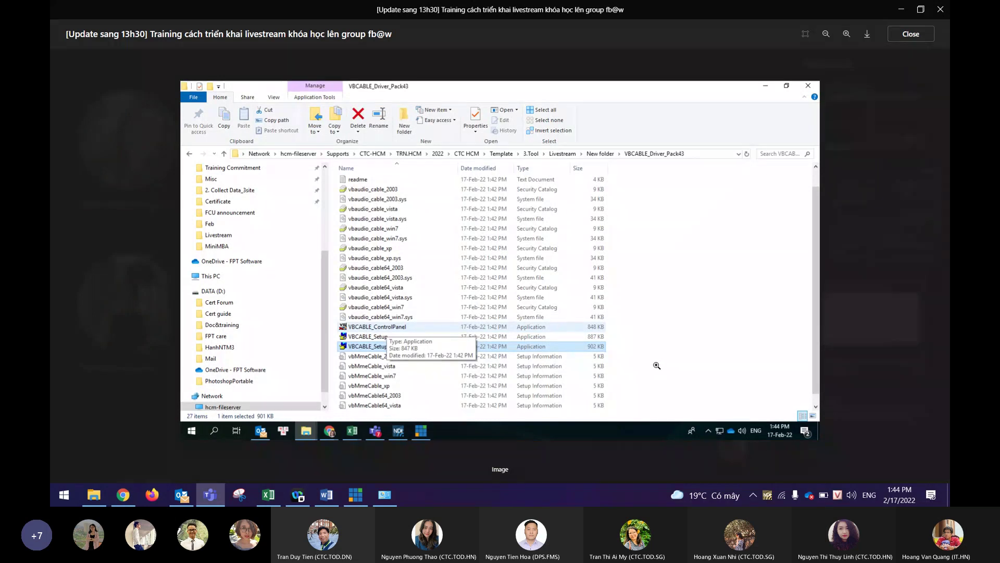
{"action": "key", "text": "Escape"}
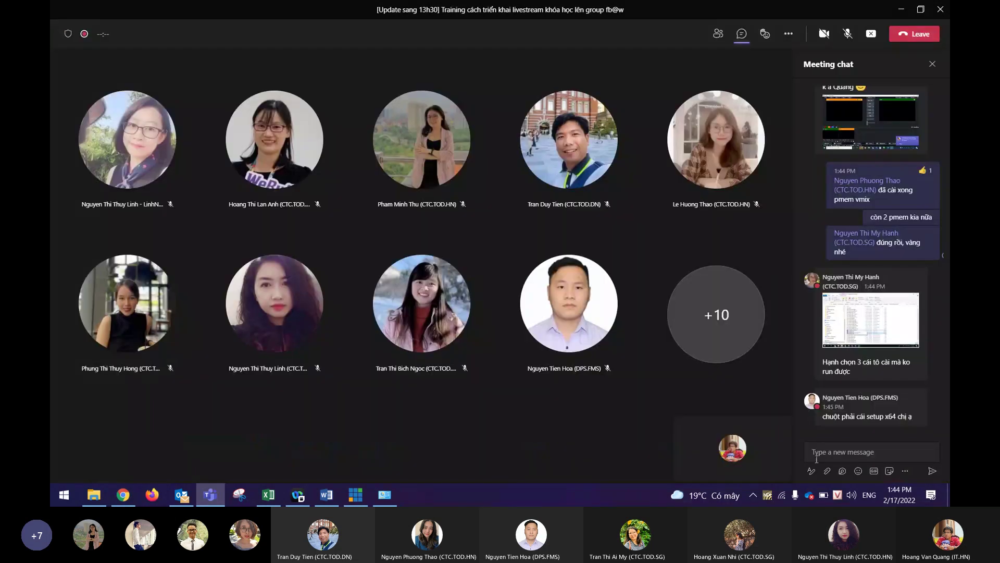
{"action": "left_click", "coordinate": [817, 459]}
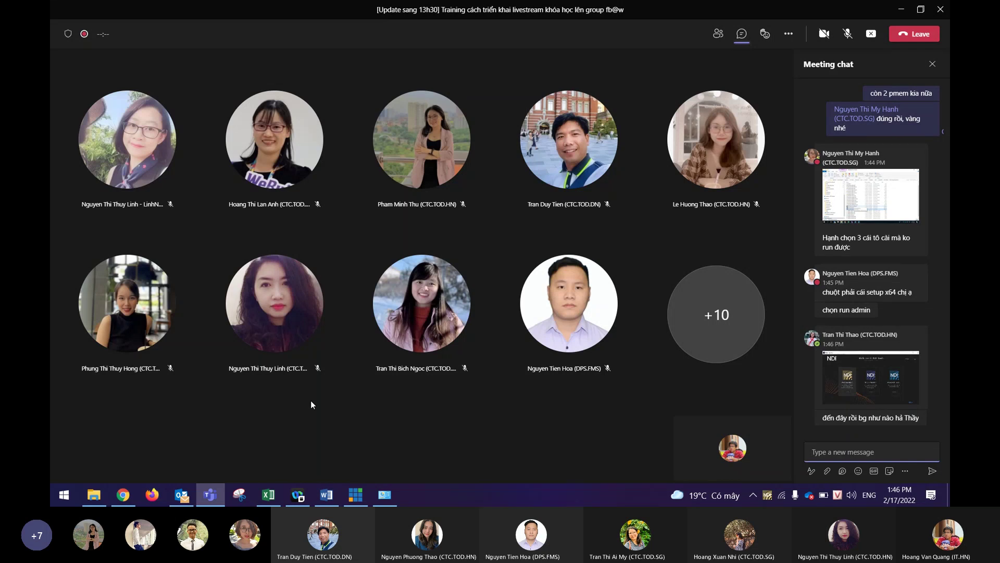
{"action": "type", "text": "vàng ạ"}
{"action": "key", "text": "Return"}
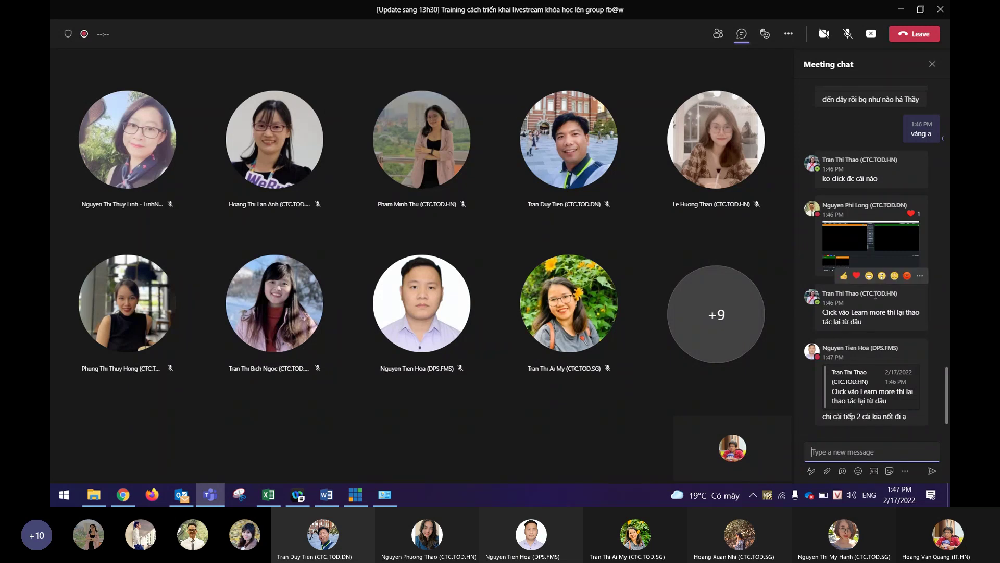
{"action": "left_click", "coordinate": [920, 277]}
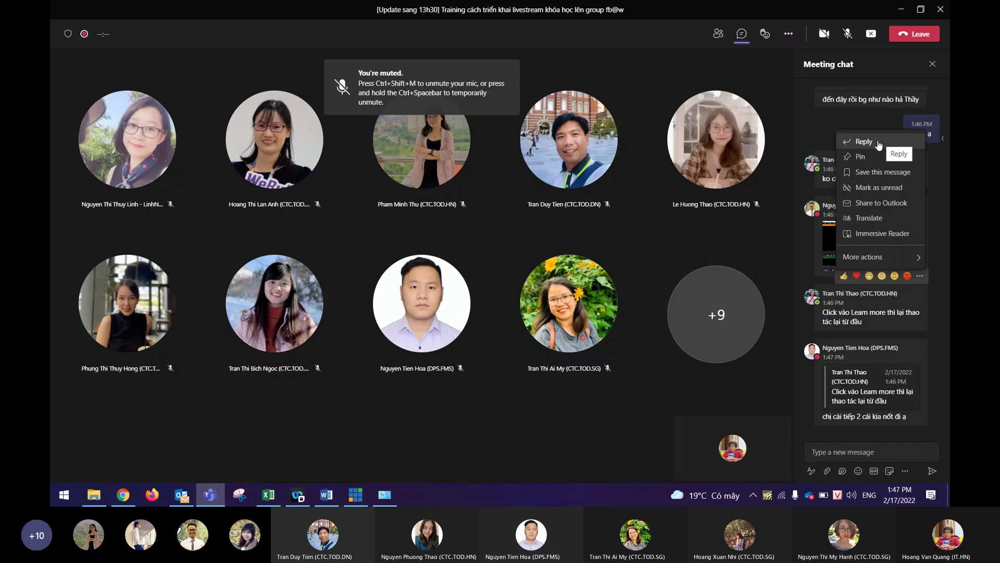
{"action": "left_click", "coordinate": [452, 437]}
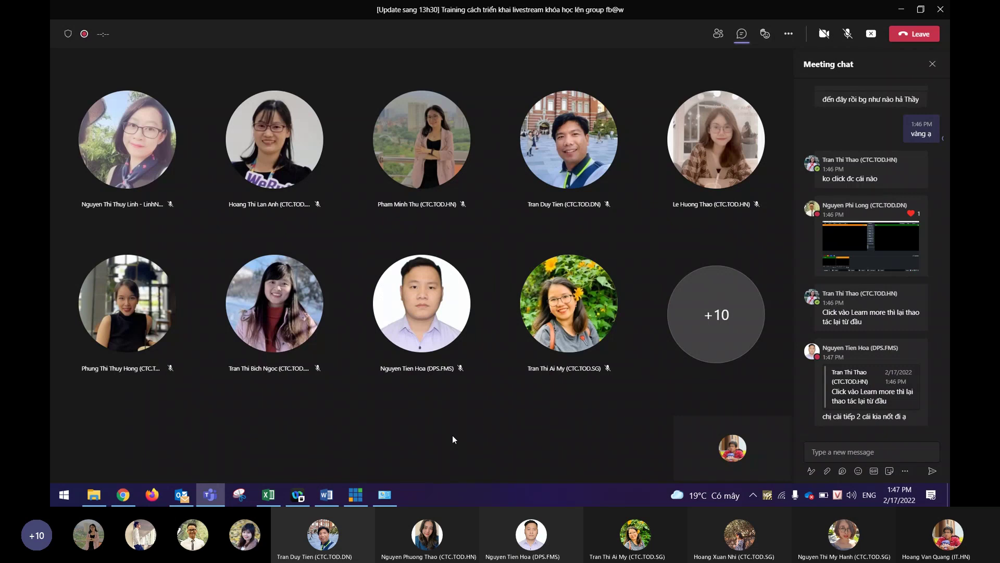
{"action": "mouse_move", "coordinate": [868, 202]}
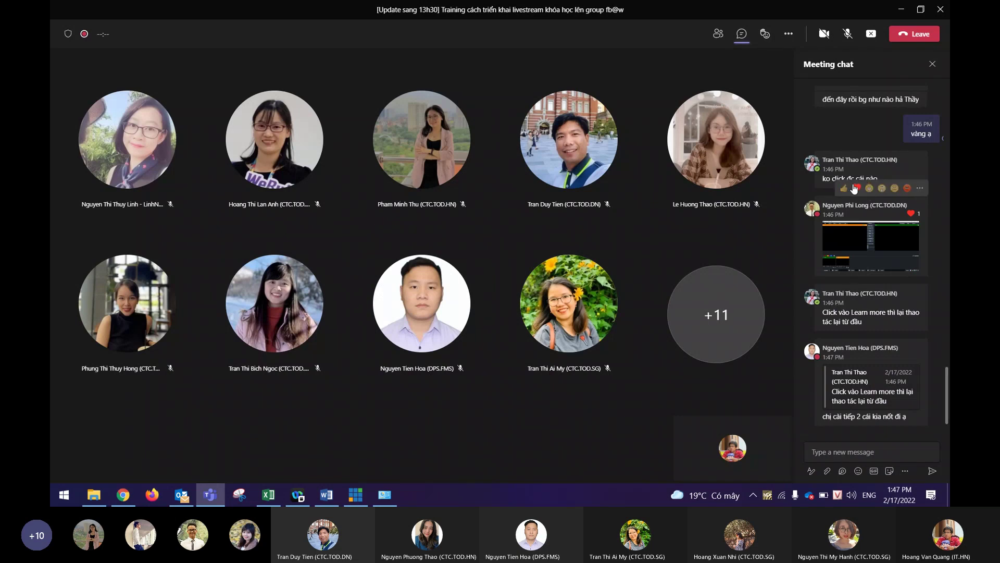
{"action": "left_click", "coordinate": [855, 189]}
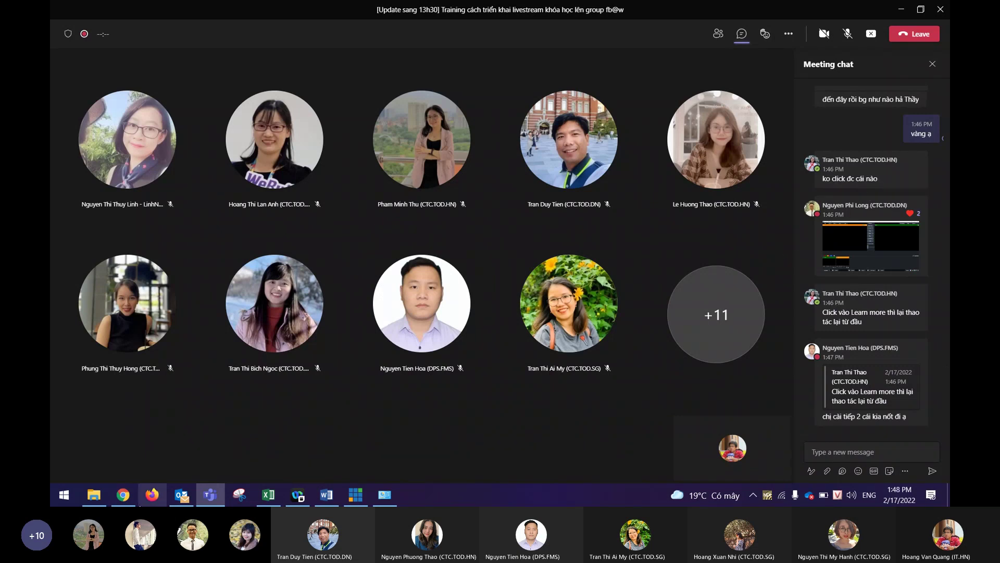
{"action": "mouse_move", "coordinate": [182, 499]}
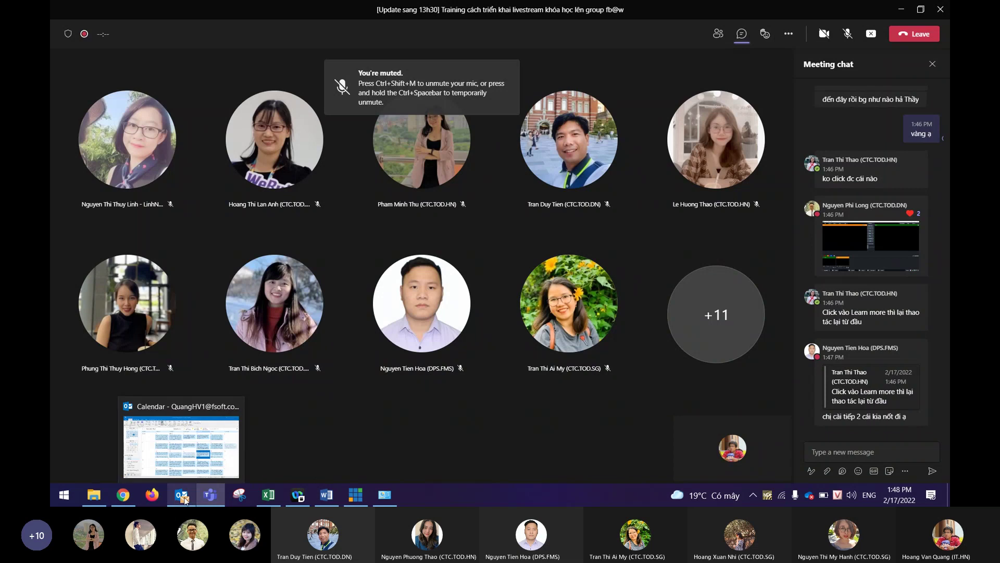
Switch Outlook from Calendar to the Mail inbox, scroll through messages, then close Outlook.
{"action": "left_click", "coordinate": [195, 443]}
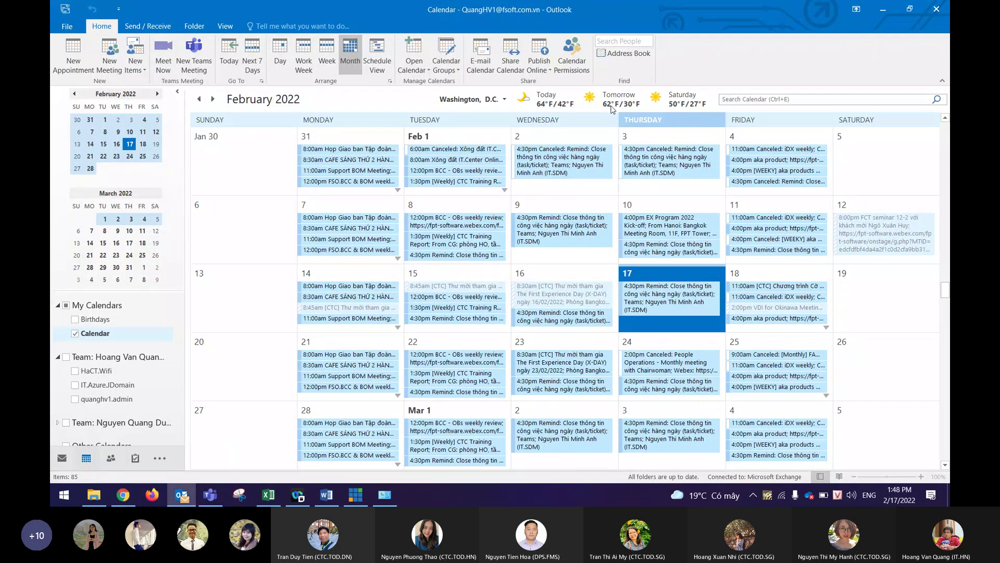
{"action": "key", "text": "ctrl+1"}
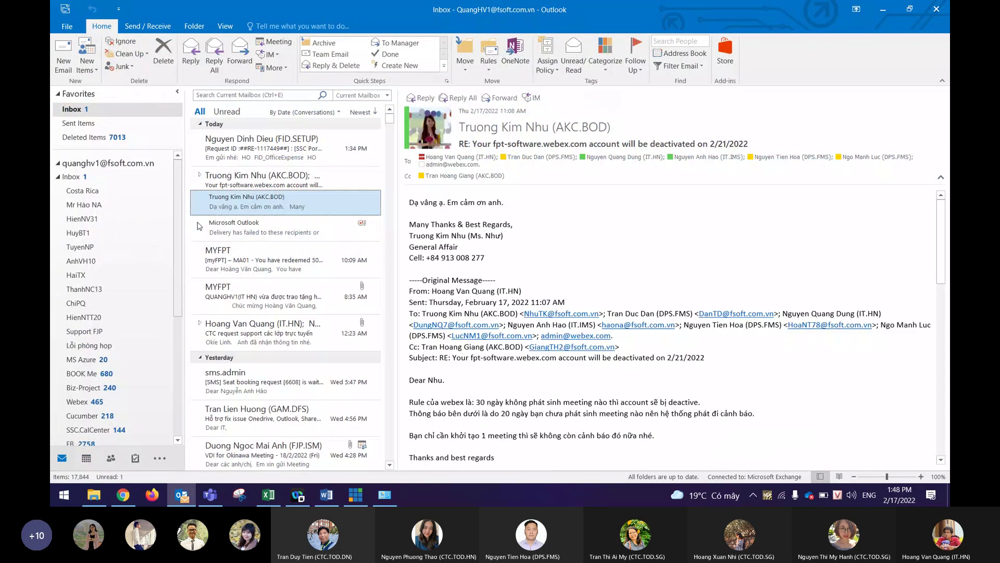
{"action": "scroll", "coordinate": [573, 312], "scroll_direction": "down", "scroll_amount": 5}
{"action": "scroll", "coordinate": [306, 263], "scroll_direction": "down", "scroll_amount": 5}
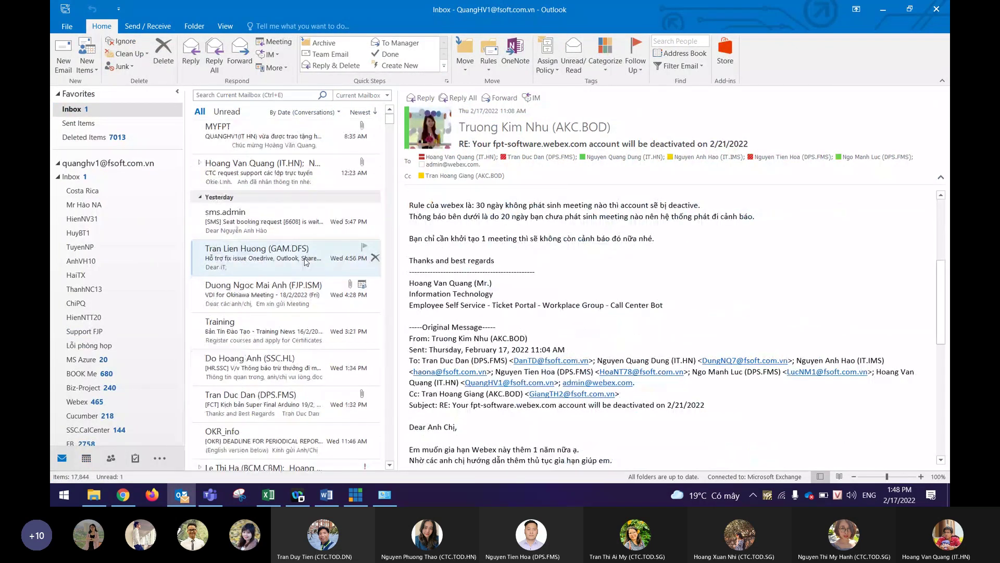
{"action": "scroll", "coordinate": [307, 263], "scroll_direction": "down", "scroll_amount": 1}
{"action": "scroll", "coordinate": [574, 312], "scroll_direction": "up", "scroll_amount": 5}
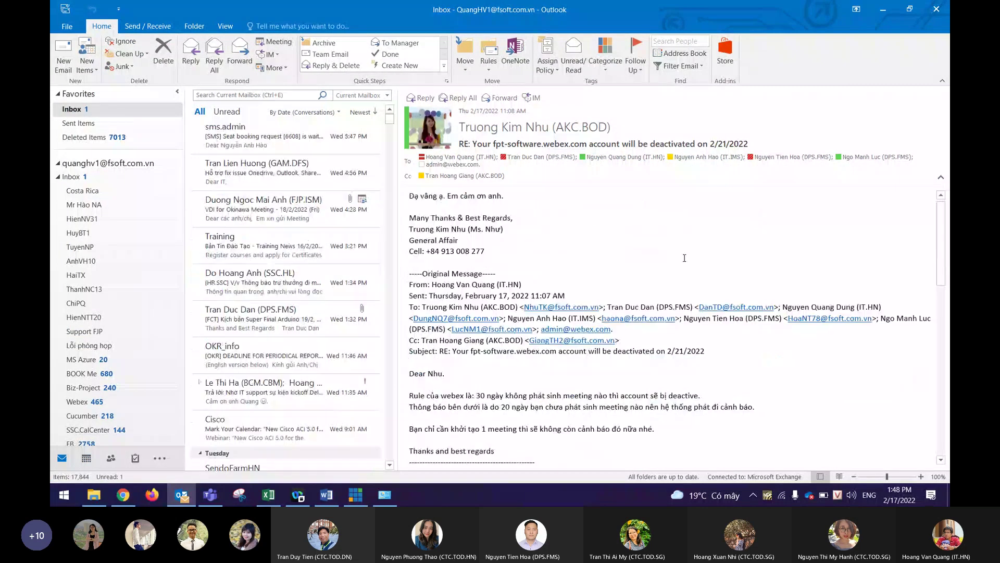
{"action": "left_click", "coordinate": [936, 12]}
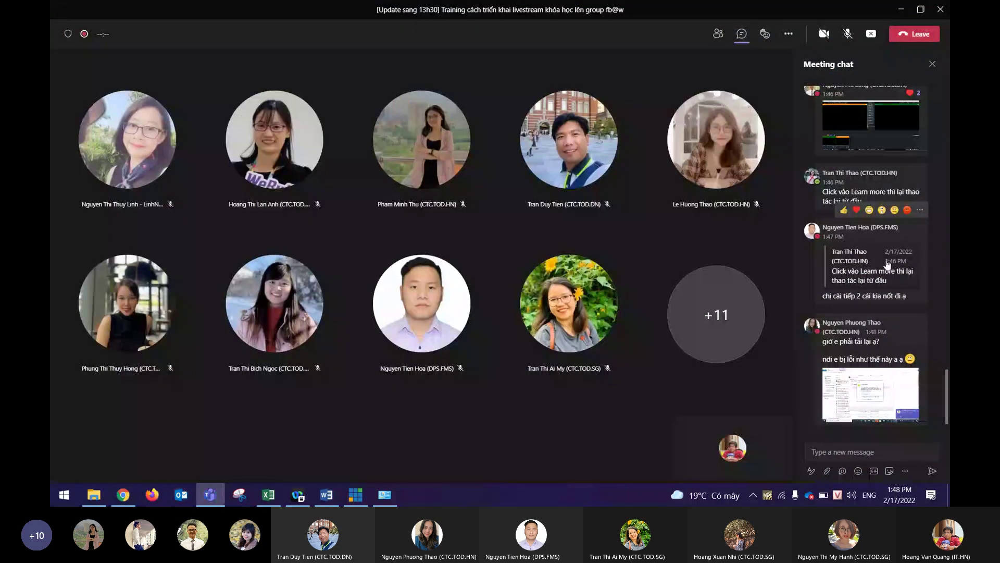
View the attendee's 'ndi lỗi.png' error screenshot and reply telling her to close all apps.
{"action": "left_click", "coordinate": [866, 370]}
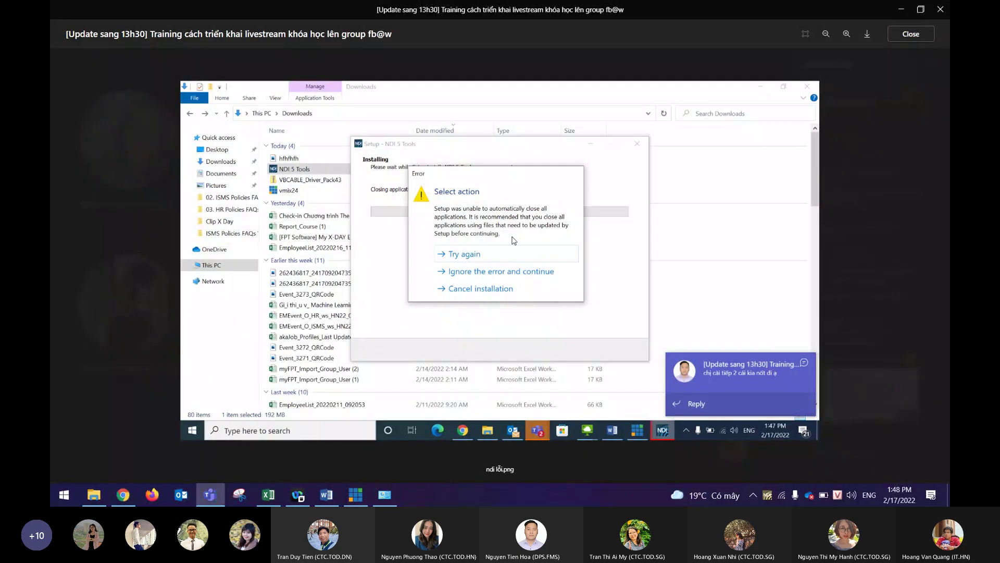
{"action": "key", "text": "Escape"}
{"action": "left_click", "coordinate": [853, 451]}
{"action": "type", "text": "T"}
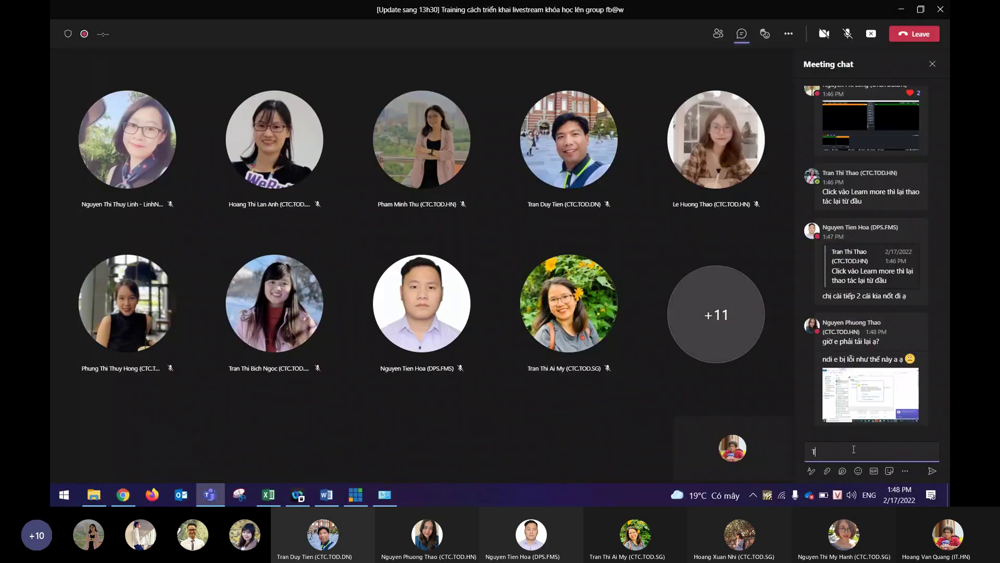
{"action": "type", "text": "ất tất cả cacs app đi"}
{"action": "key", "text": "Return"}
Send a reply, mentioning the attendee, to run only the installer, then show the participants list.
{"action": "type", "text": "k"}
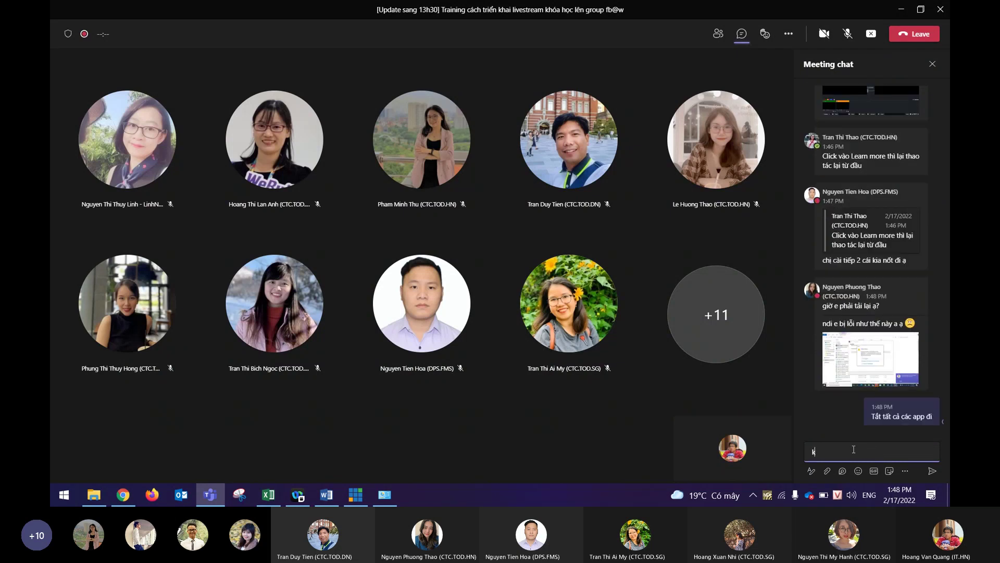
{"action": "type", "text": "hi cài chỉ chạy mình"}
{"action": "type", "text": " cái app thôi"}
{"action": "type", "text": "@"}
{"action": "key", "text": "BackSpace"}
{"action": "key", "text": "BackSpace"}
{"action": "key", "text": "BackSpace"}
{"action": "key", "text": "BackSpace"}
{"action": "type", "text": "đang cai thôi @thao"}
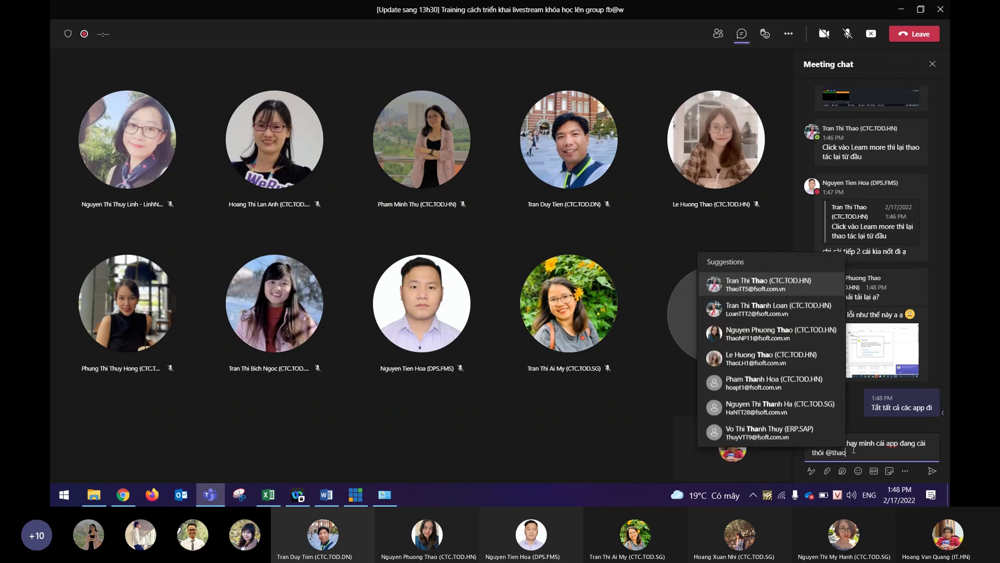
{"action": "key", "text": "BackSpace"}
{"action": "key", "text": "BackSpace"}
{"action": "key", "text": "BackSpace"}
{"action": "key", "text": "BackSpace"}
{"action": "key", "text": "BackSpace"}
{"action": "key", "text": "BackSpace"}
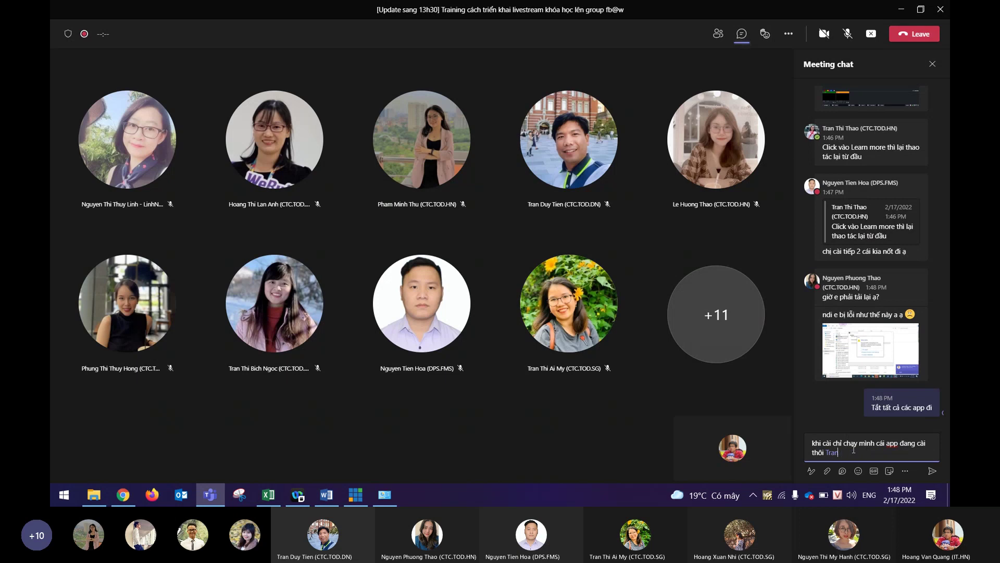
{"action": "type", "text": "Thao"}
{"action": "key", "text": "Return"}
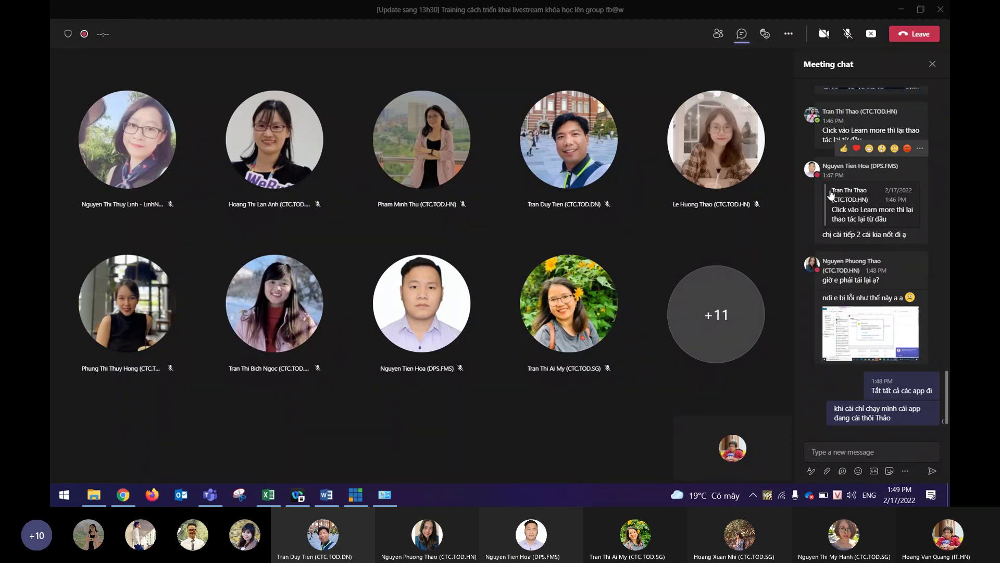
{"action": "left_click", "coordinate": [718, 38]}
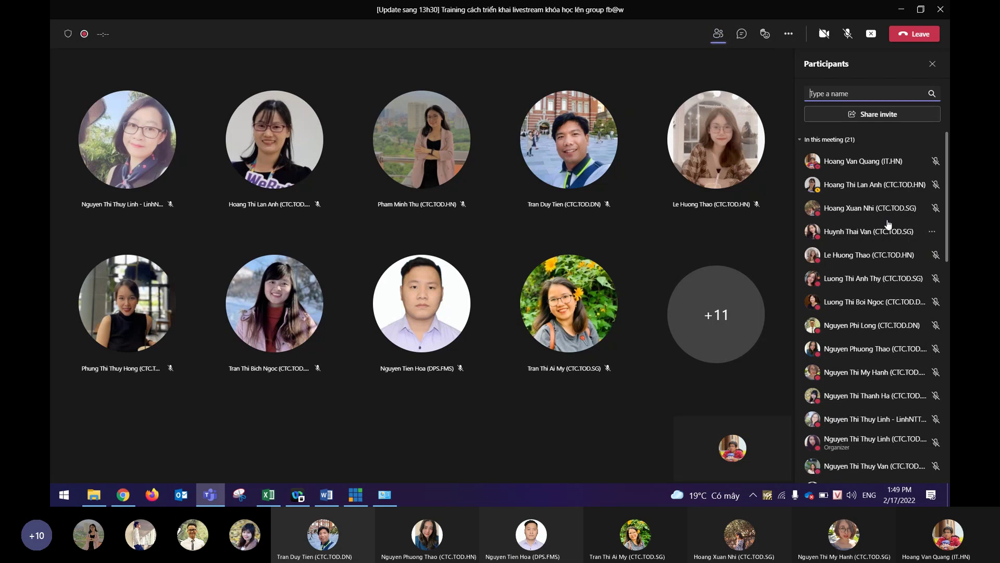
Swap the participants list back to meeting chat and open the 'card audio ảo.png' screenshot.
{"action": "left_click", "coordinate": [718, 33]}
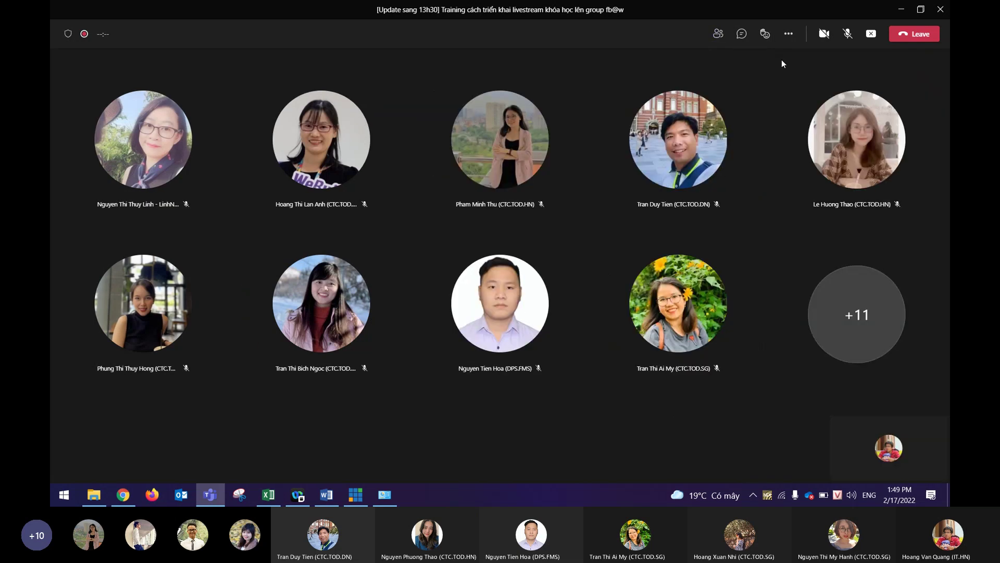
{"action": "left_click", "coordinate": [741, 34]}
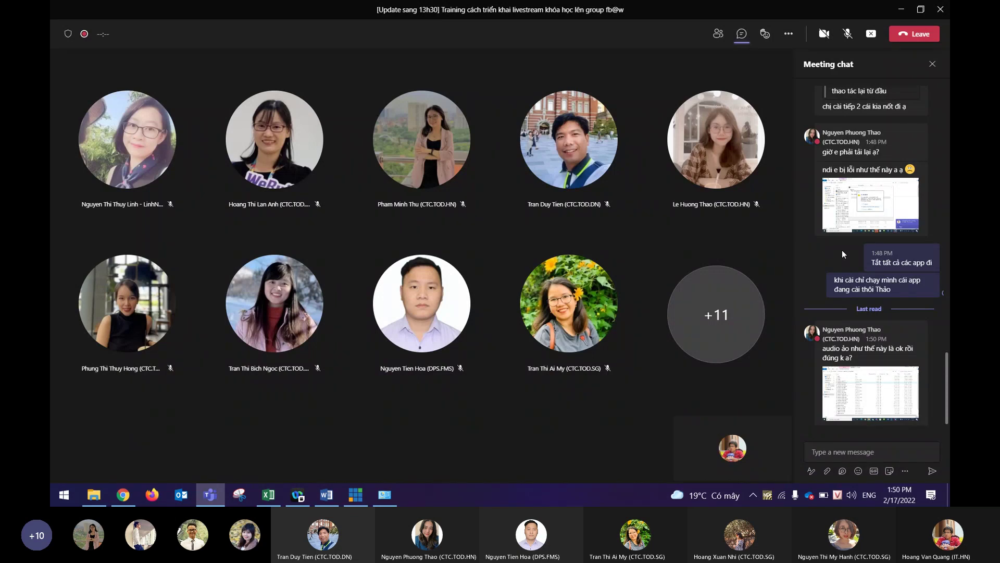
{"action": "left_click", "coordinate": [861, 389]}
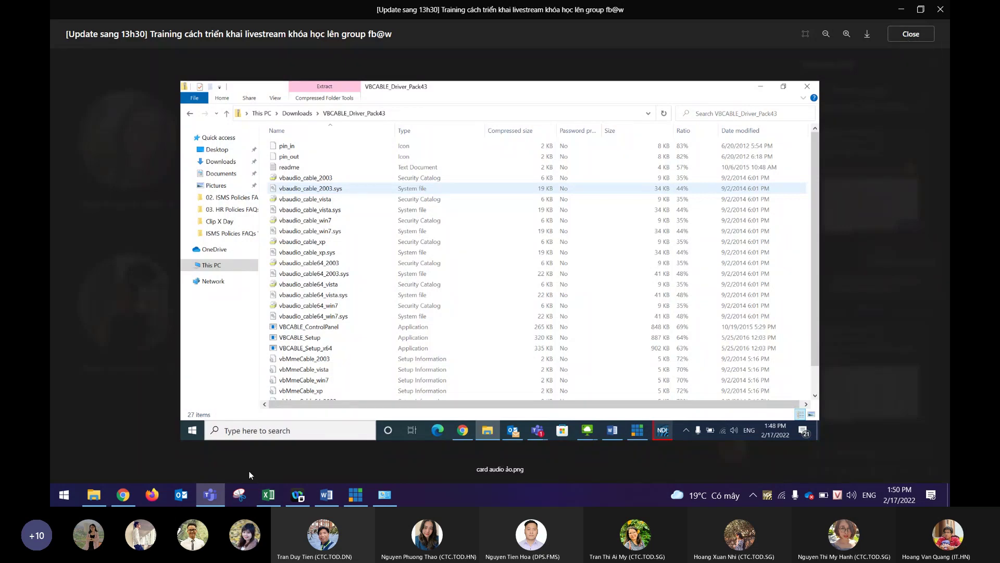
Snip the folder screenshot, circle VBCABLE_Setup_x64 in ink, then close the Teams image viewer.
{"action": "left_click", "coordinate": [240, 494]}
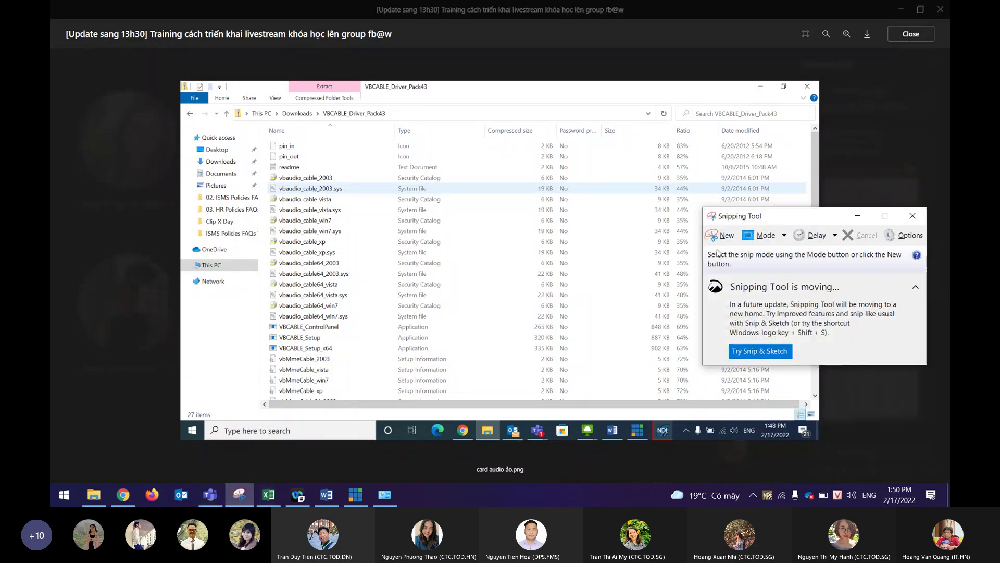
{"action": "left_click", "coordinate": [726, 236]}
{"action": "left_click_drag", "start_coordinate": [145, 65], "coordinate": [849, 454]}
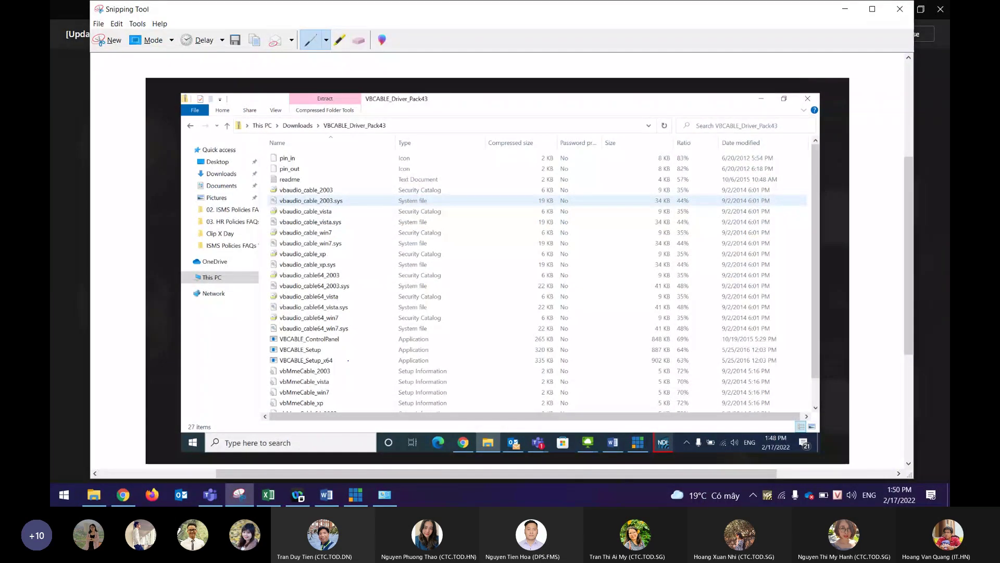
{"action": "mouse_move", "coordinate": [337, 359]}
{"action": "left_mouse_down"}
{"action": "mouse_move", "coordinate": [354, 371]}
{"action": "mouse_move", "coordinate": [260, 358]}
{"action": "mouse_move", "coordinate": [358, 357]}
{"action": "mouse_move", "coordinate": [291, 365]}
{"action": "left_mouse_up"}
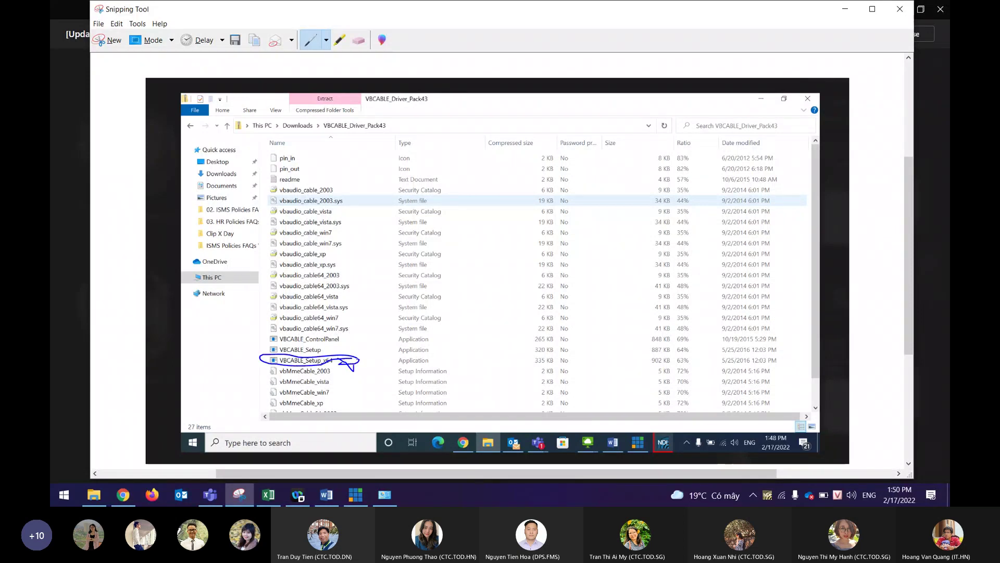
{"action": "left_click", "coordinate": [845, 9]}
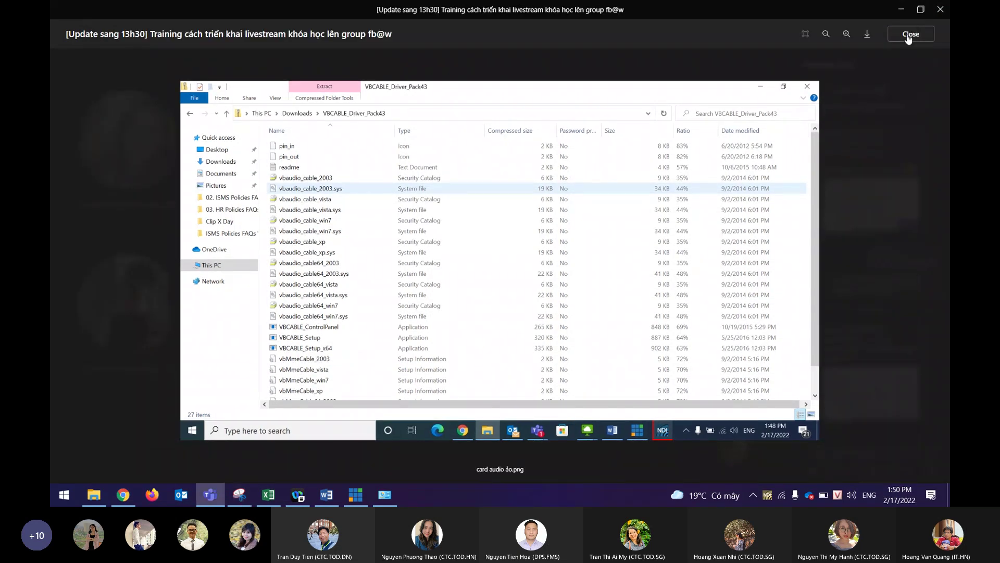
{"action": "left_click", "coordinate": [909, 36]}
Paste and send the annotated snip, then add a note to right-click and run the marked file.
{"action": "left_click", "coordinate": [841, 452]}
{"action": "key", "text": "ctrl+v"}
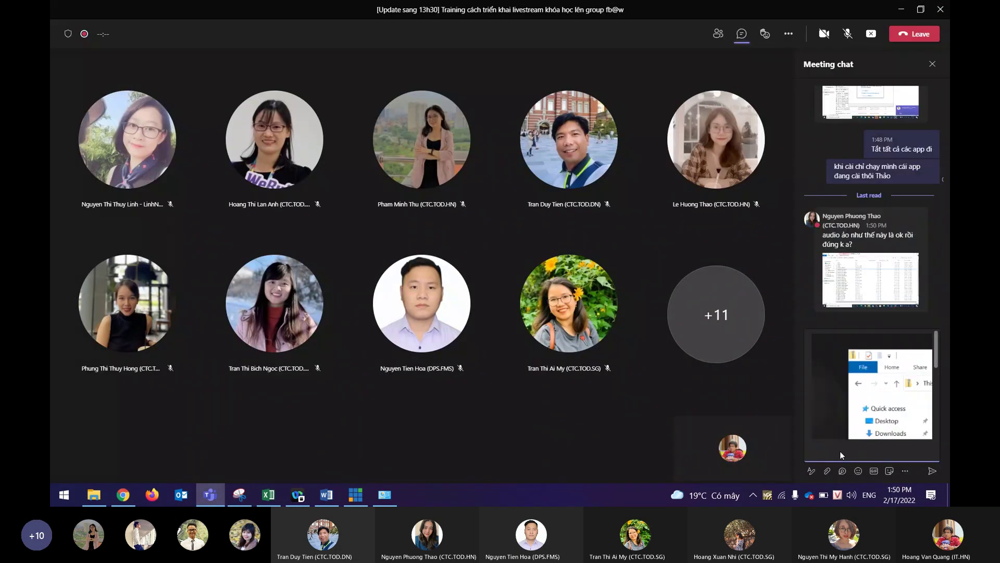
{"action": "key", "text": "Return"}
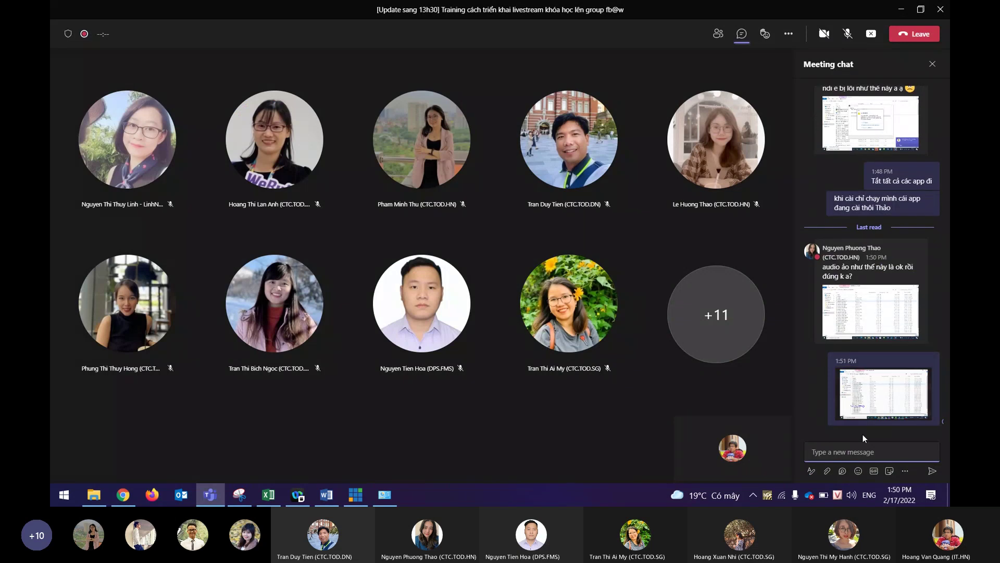
{"action": "type", "text": "click chuot"}
{"action": "type", "text": "oj phari chay"}
{"action": "type", "text": " cais"}
{"action": "type", "text": " maf a ddanhs da"}
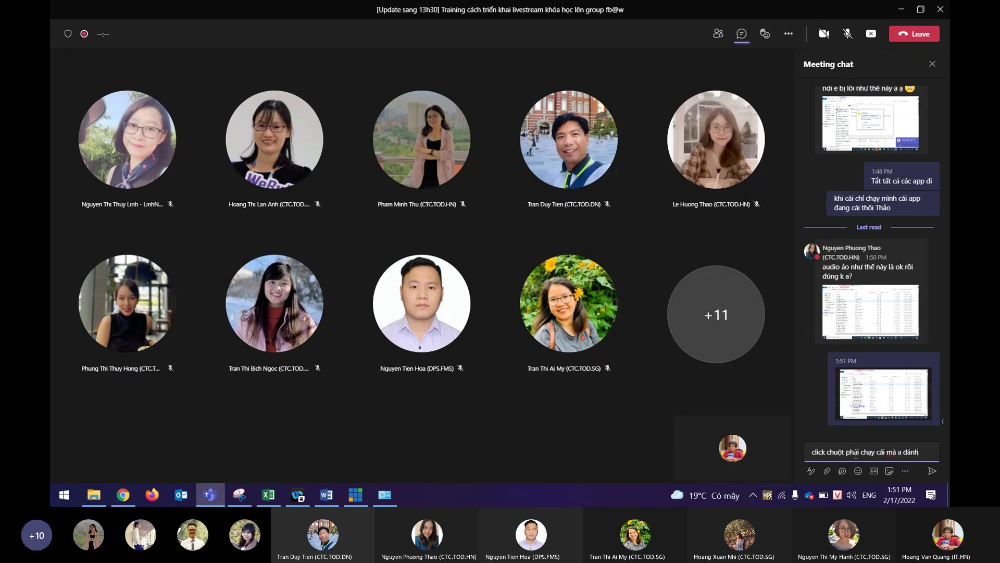
{"action": "type", "text": "u ddi"}
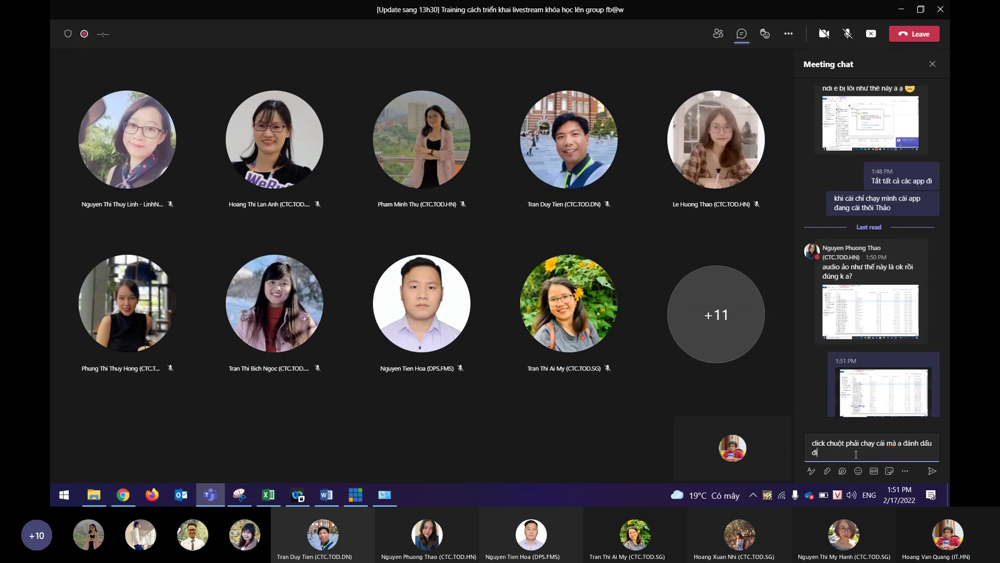
{"action": "key", "text": "Return"}
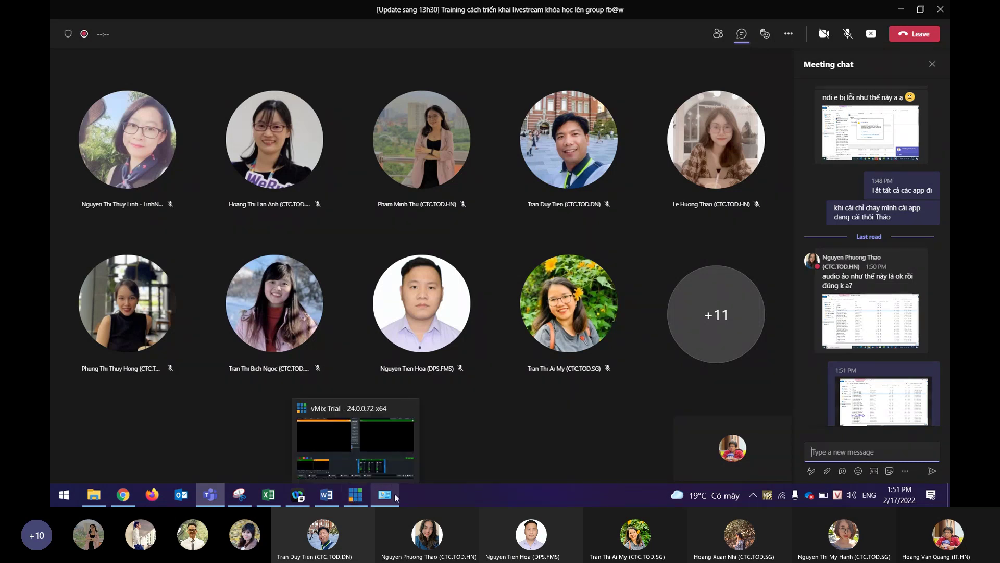
Bring the All Control Panel Items window in front of the Teams meeting.
{"action": "left_click", "coordinate": [415, 457]}
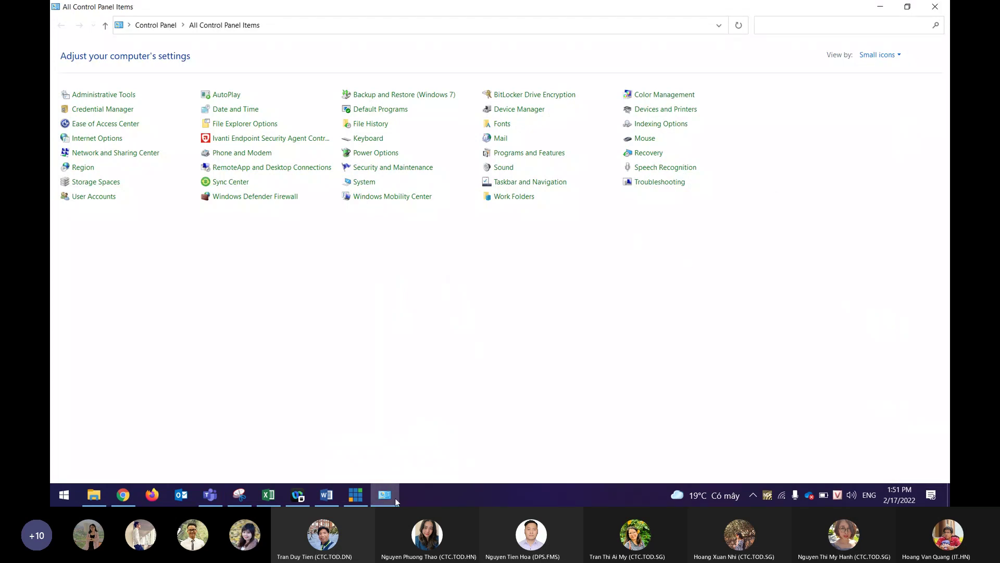
{"action": "mouse_move", "coordinate": [329, 498]}
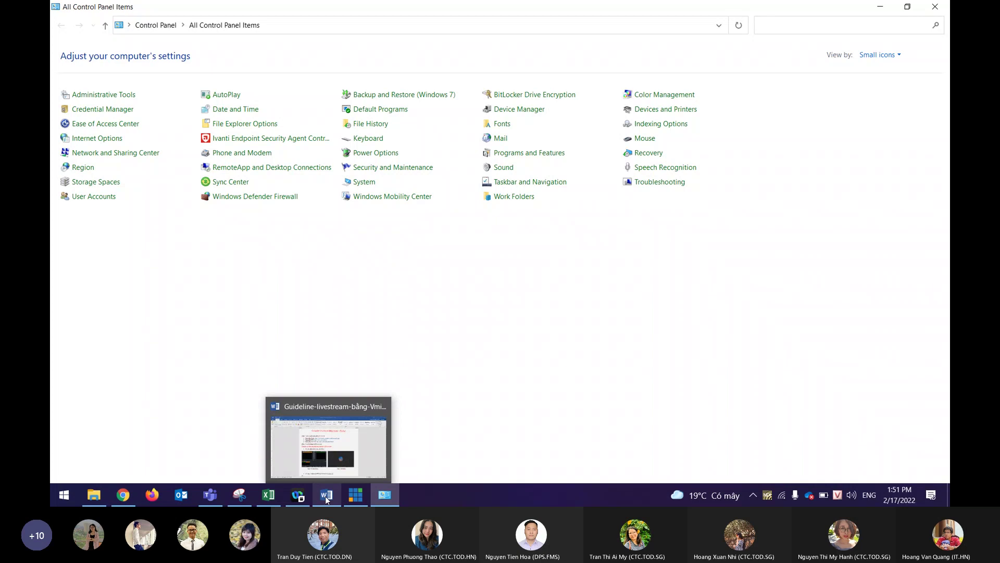
Scroll the Word guideline back to the top, then minimize Word and Control Panel.
{"action": "left_click", "coordinate": [327, 497]}
{"action": "scroll", "coordinate": [513, 376], "scroll_direction": "down", "scroll_amount": 7}
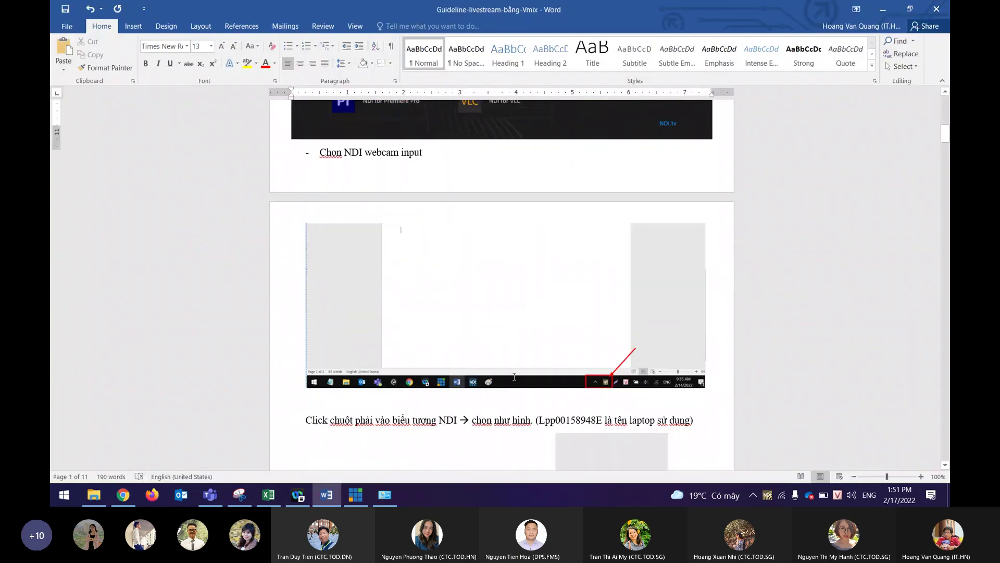
{"action": "scroll", "coordinate": [512, 376], "scroll_direction": "down", "scroll_amount": 4}
{"action": "scroll", "coordinate": [777, 307], "scroll_direction": "up", "scroll_amount": 12}
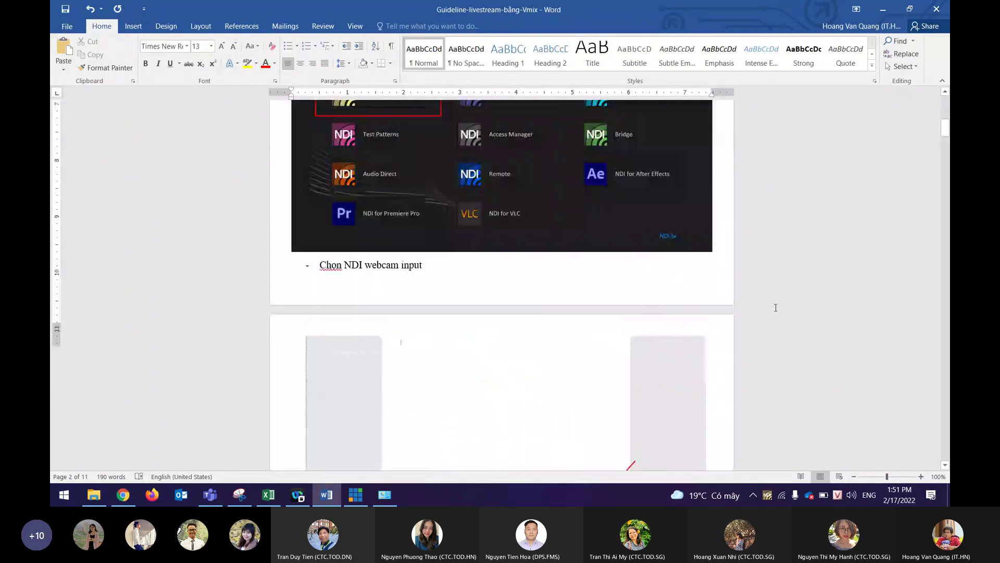
{"action": "scroll", "coordinate": [776, 308], "scroll_direction": "up", "scroll_amount": 10}
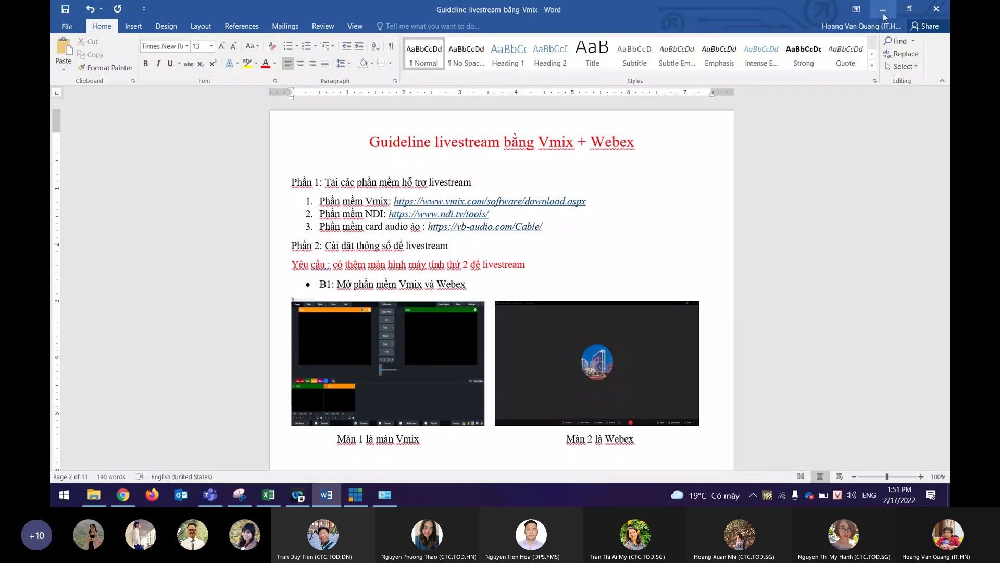
{"action": "left_click", "coordinate": [882, 9]}
{"action": "left_click", "coordinate": [880, 7]}
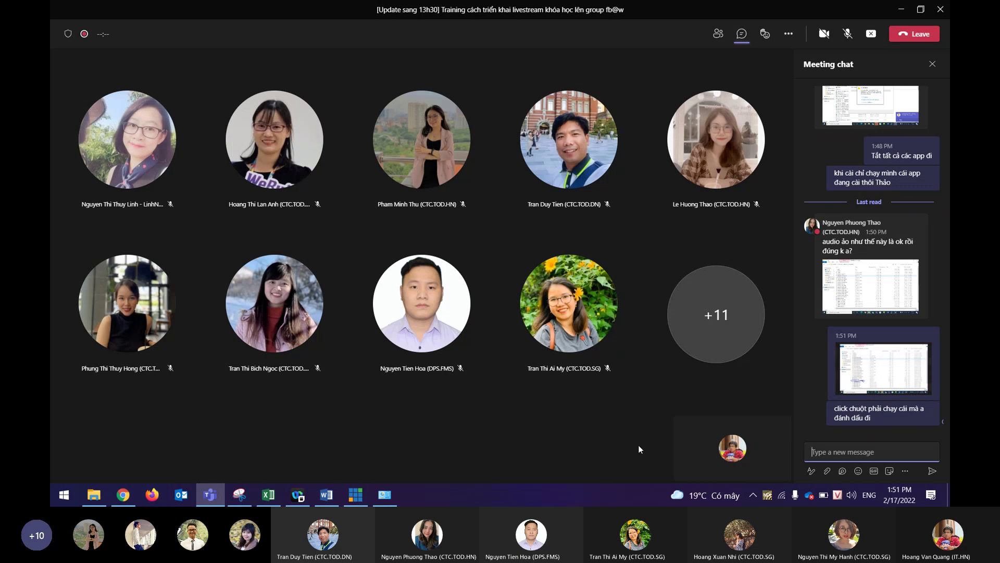
Ask a mentioned attendee 'xong cả 3 phần mềm rồi ạ?', then enlarge their VBCABLE error screenshot.
{"action": "mouse_move", "coordinate": [211, 501]}
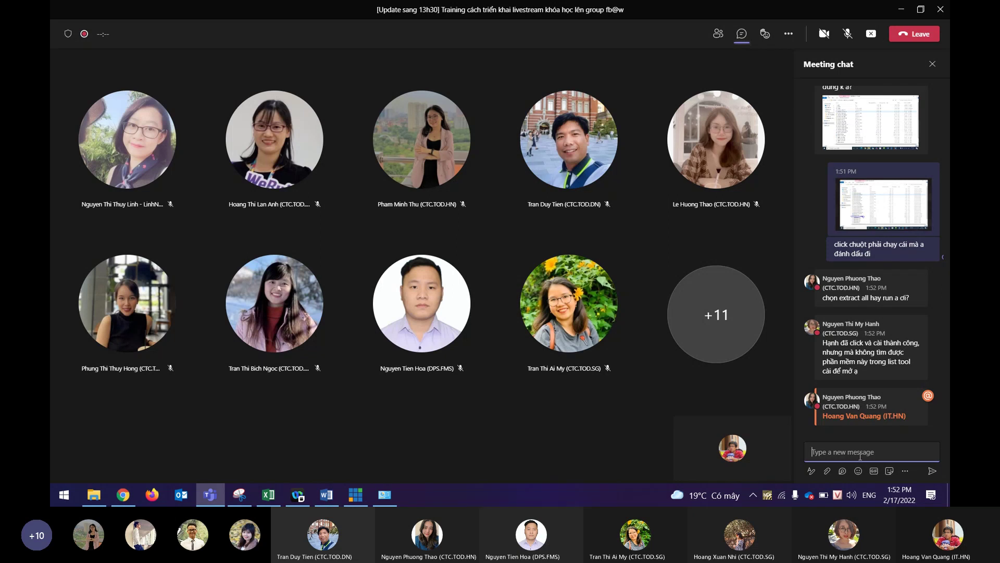
{"action": "type", "text": "@hanh"}
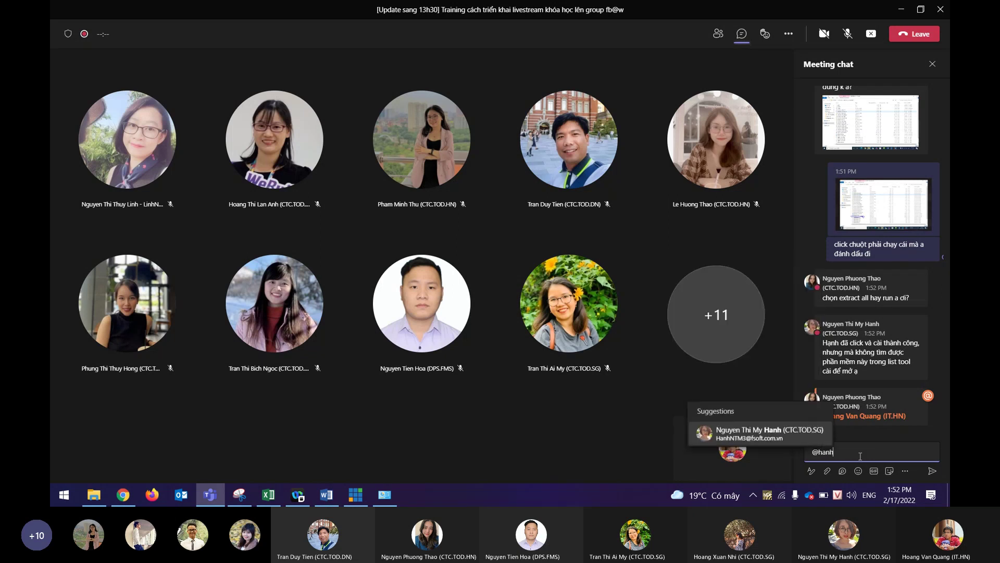
{"action": "key", "text": "Return"}
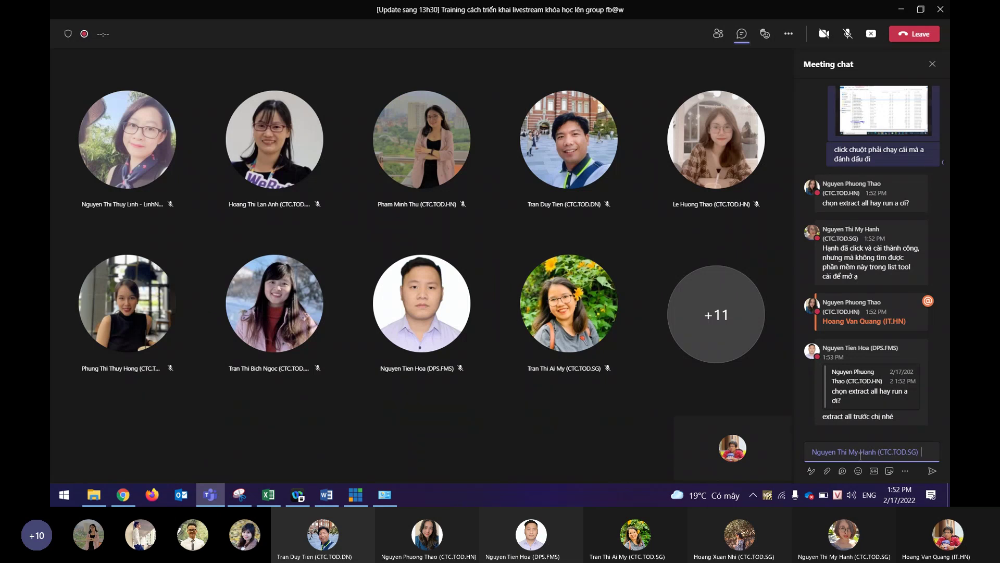
{"action": "key", "text": "shift+Return"}
{"action": "type", "text": "xong cả"}
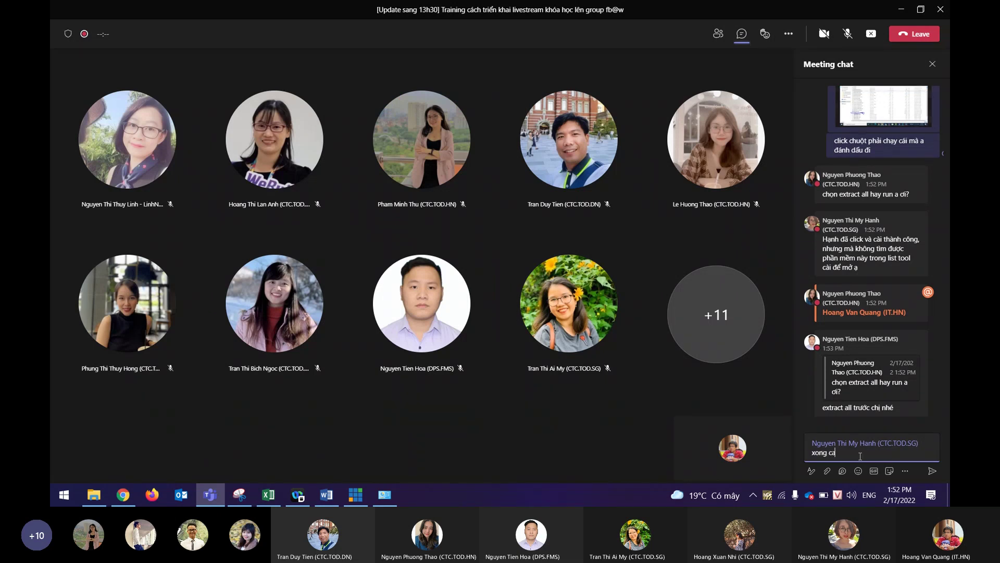
{"action": "type", "text": " 3 phần mềm rồi ạ?"}
{"action": "key", "text": "Return"}
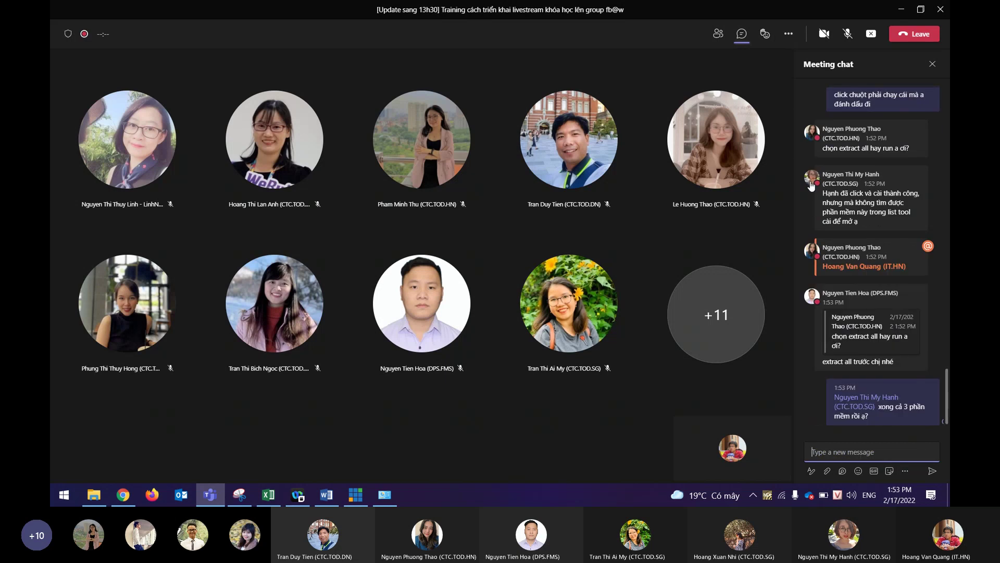
{"action": "mouse_move", "coordinate": [811, 185]}
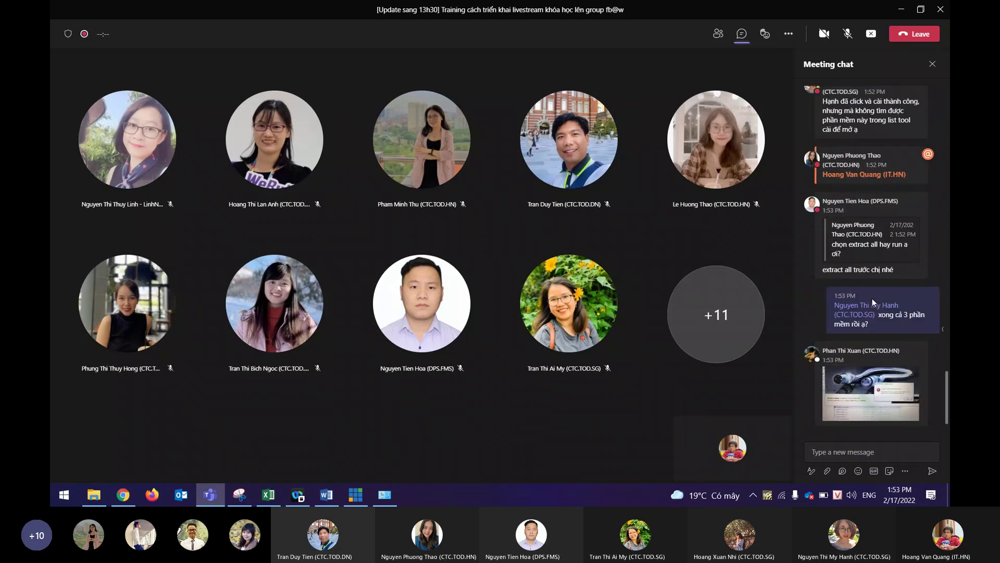
{"action": "left_click", "coordinate": [865, 414]}
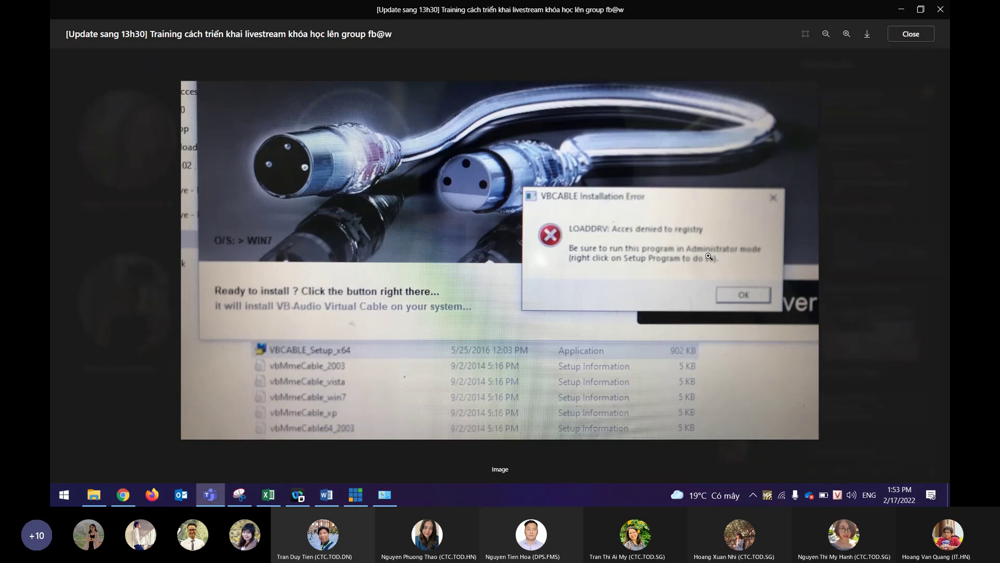
Close the error screenshot and review the attendee's app search screenshot full size.
{"action": "key", "text": "Escape"}
{"action": "left_click", "coordinate": [851, 452]}
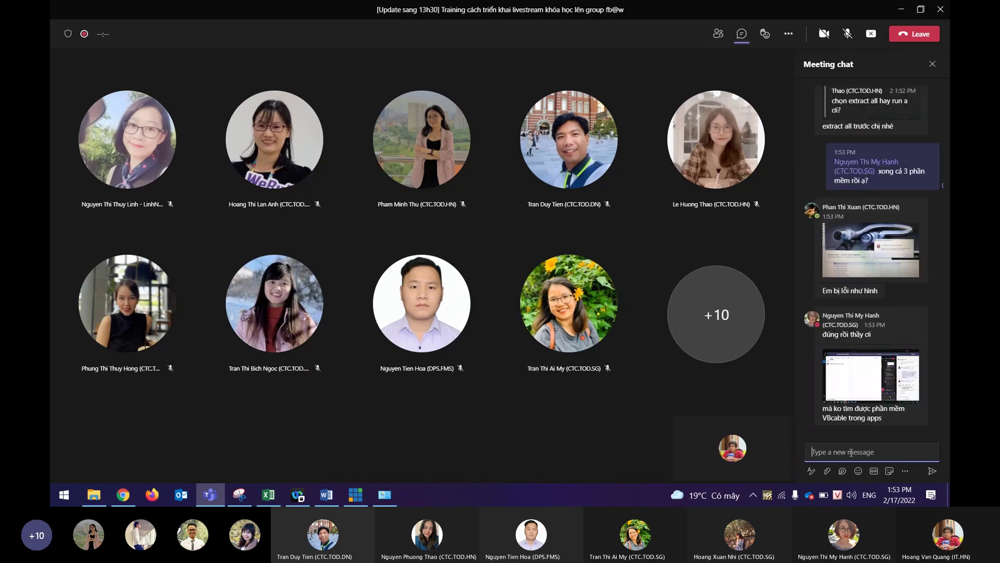
{"action": "left_click", "coordinate": [880, 380]}
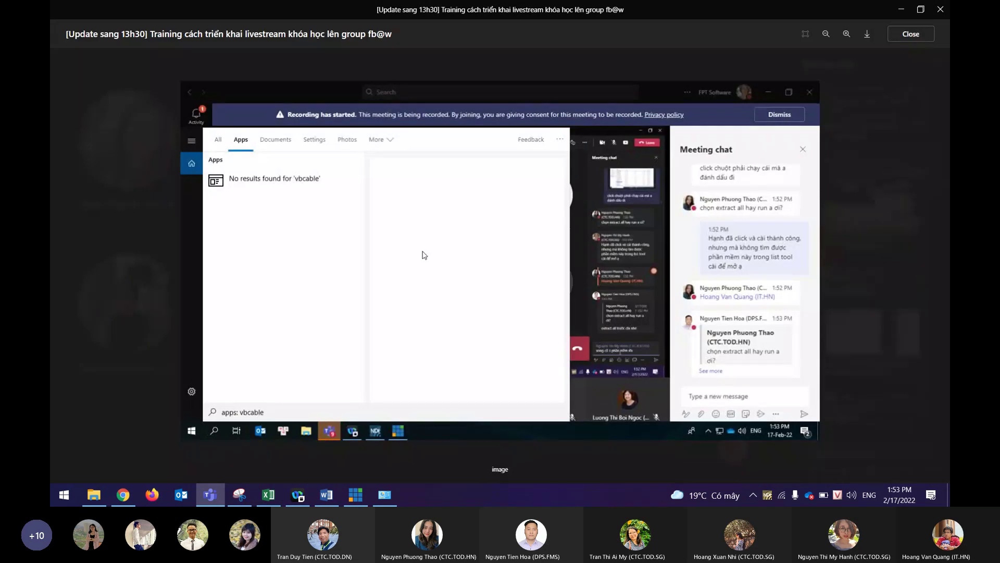
{"action": "left_click", "coordinate": [855, 449]}
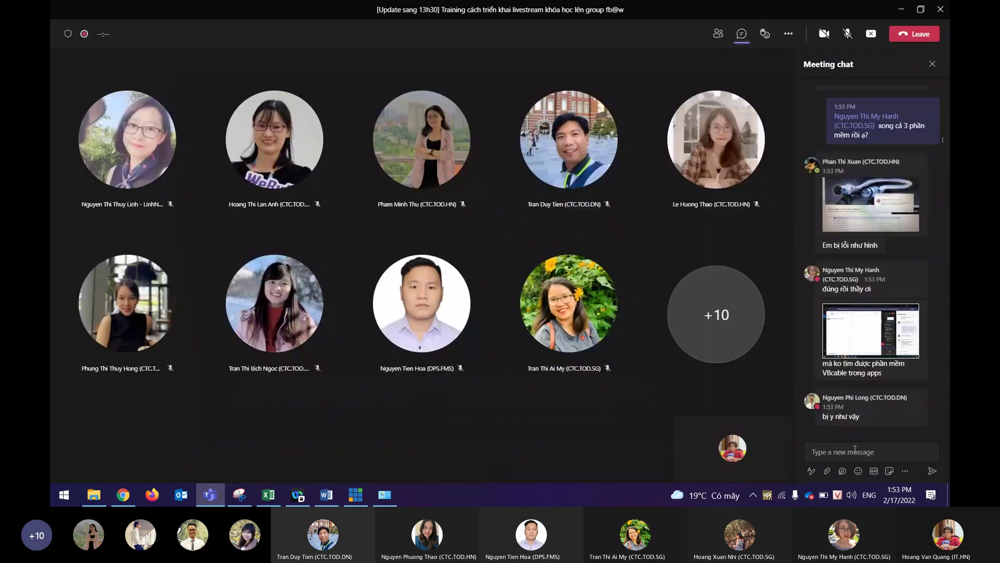
Reply 'check VB là vào phần control panel' in the meeting chat.
{"action": "left_click", "coordinate": [855, 449]}
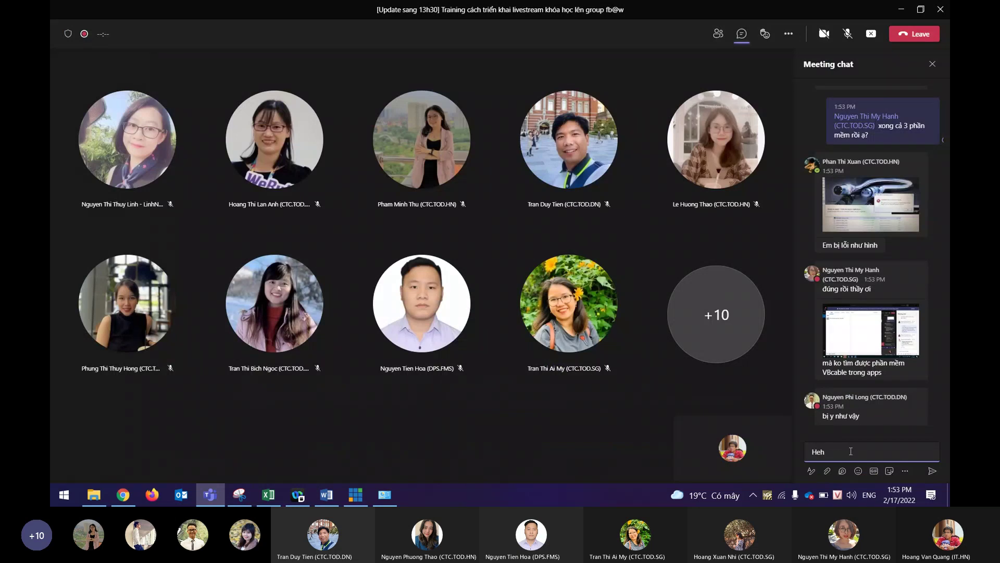
{"action": "type", "text": "check VB là vào phần control panel"}
{"action": "key", "text": "Return"}
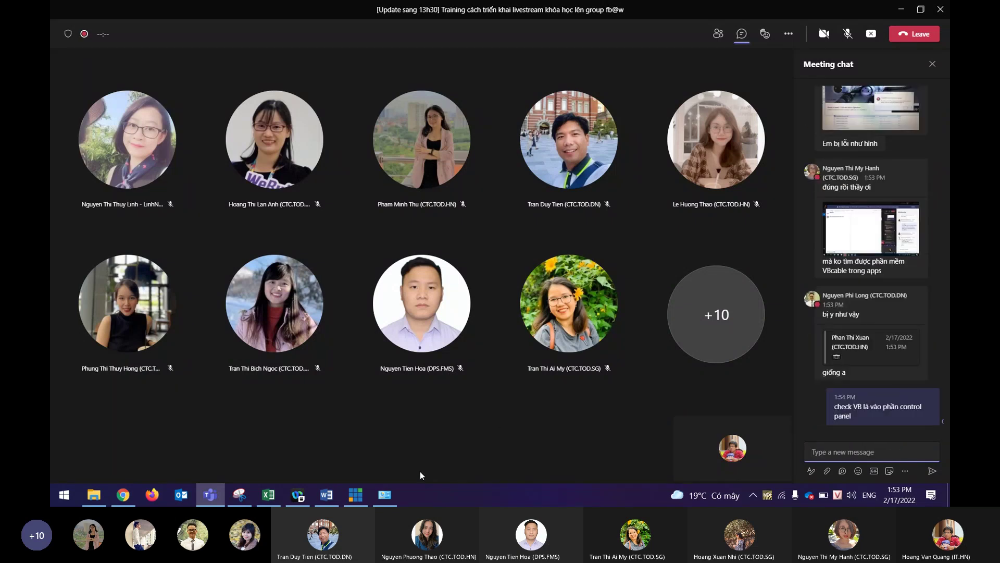
Open Sound from Control Panel and select the CABLE Input playback device.
{"action": "left_click", "coordinate": [383, 498]}
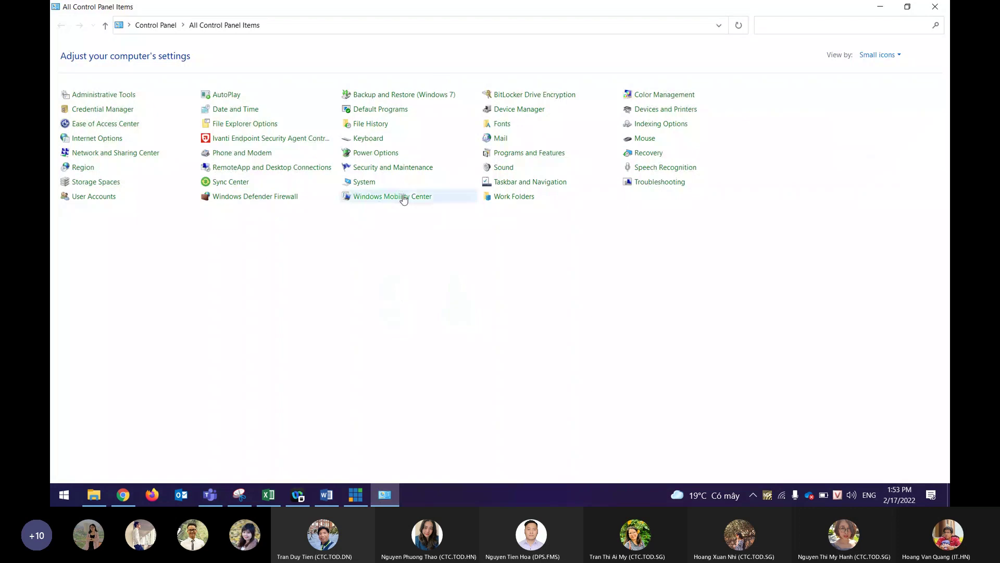
{"action": "right_click", "coordinate": [498, 172]}
{"action": "left_click", "coordinate": [514, 171]}
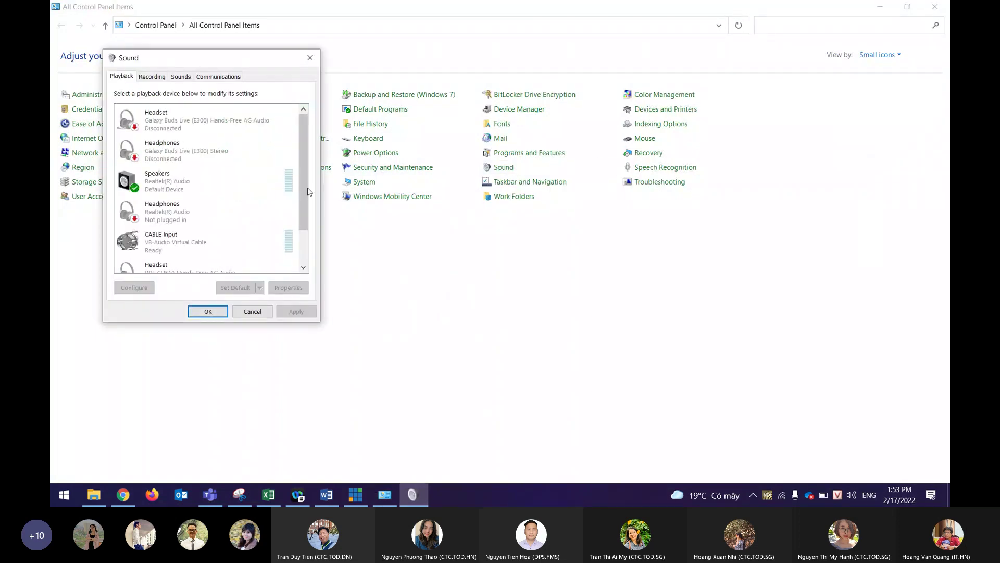
{"action": "left_click_drag", "start_coordinate": [302, 181], "coordinate": [302, 211]}
{"action": "left_click", "coordinate": [275, 195]}
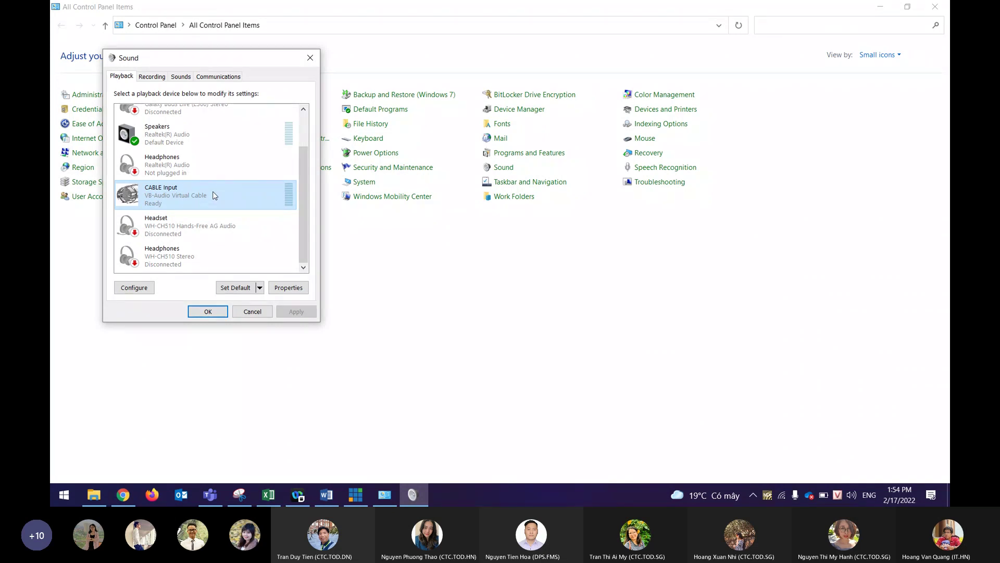
Move the Sound dialog toward the centre, then return to the Teams meeting.
{"action": "left_click_drag", "start_coordinate": [252, 63], "coordinate": [380, 92]}
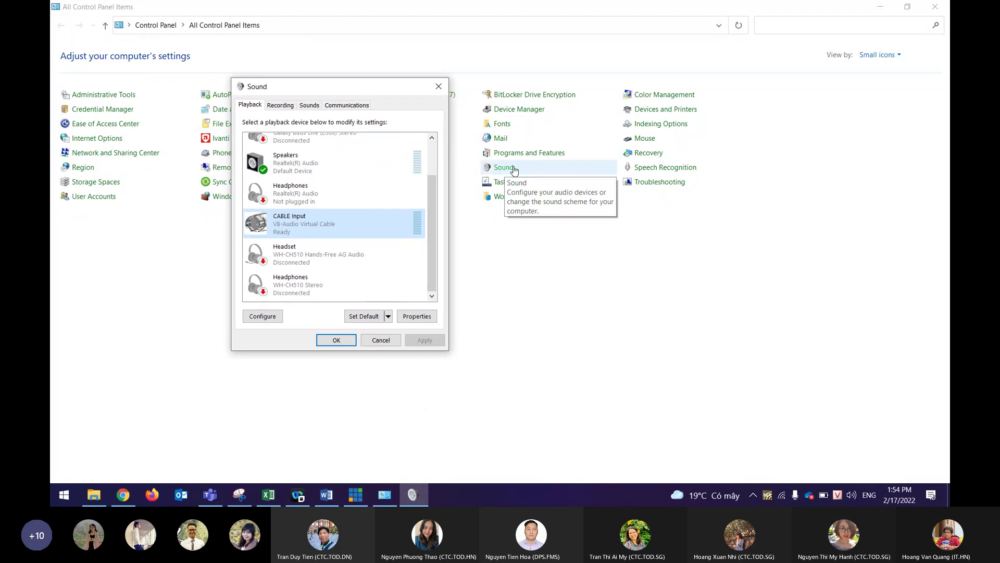
{"action": "left_click", "coordinate": [533, 169]}
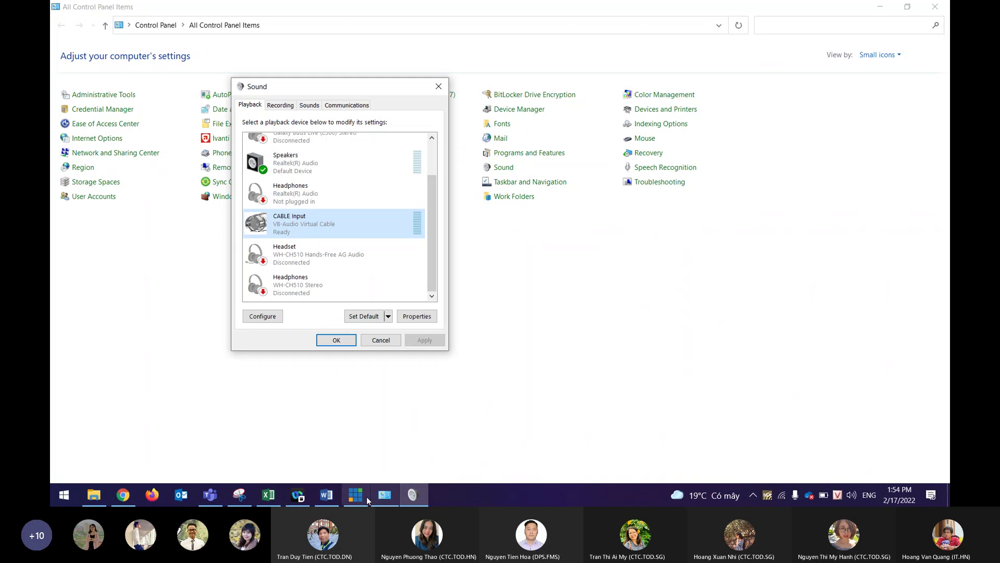
{"action": "mouse_move", "coordinate": [299, 495]}
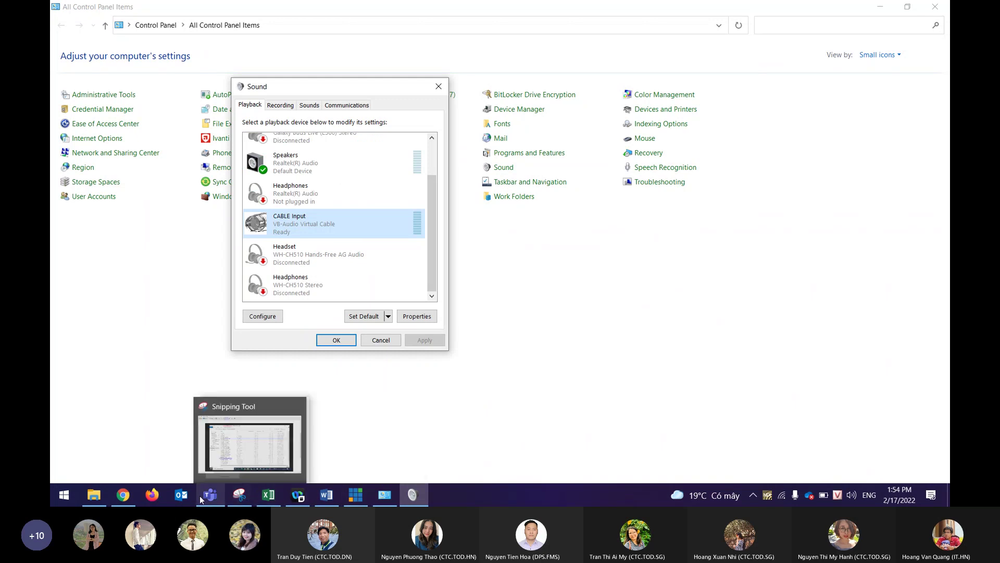
{"action": "left_click", "coordinate": [213, 458]}
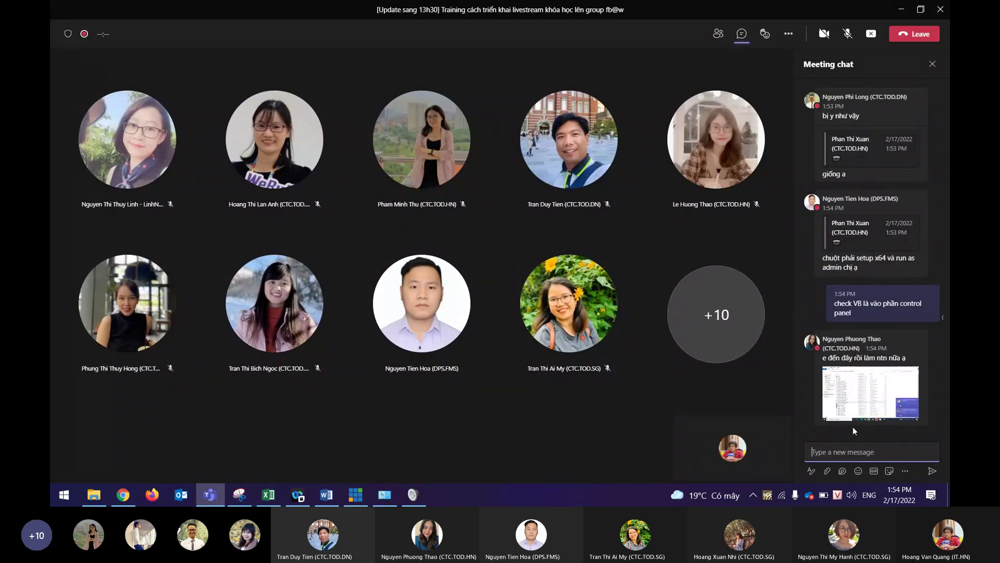
View the attendee's Explorer screenshot full size, then select part of their question.
{"action": "left_click", "coordinate": [870, 387]}
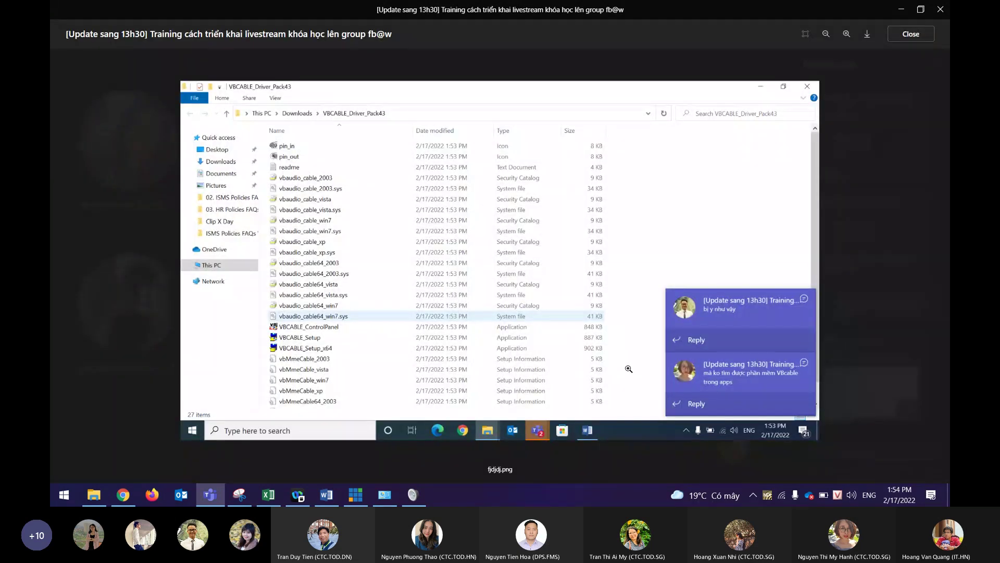
{"action": "key", "text": "Escape"}
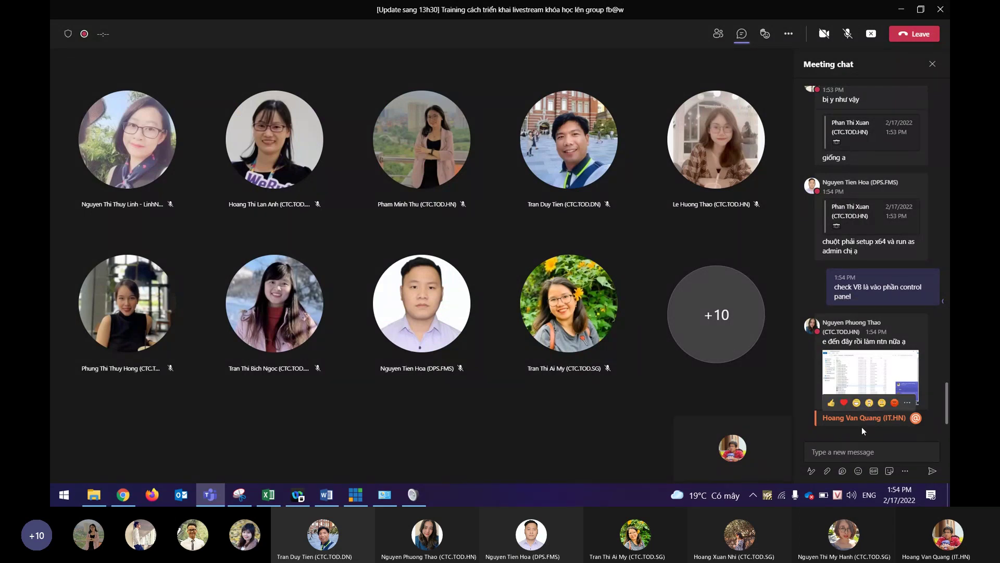
{"action": "left_click_drag", "start_coordinate": [836, 341], "coordinate": [884, 342]}
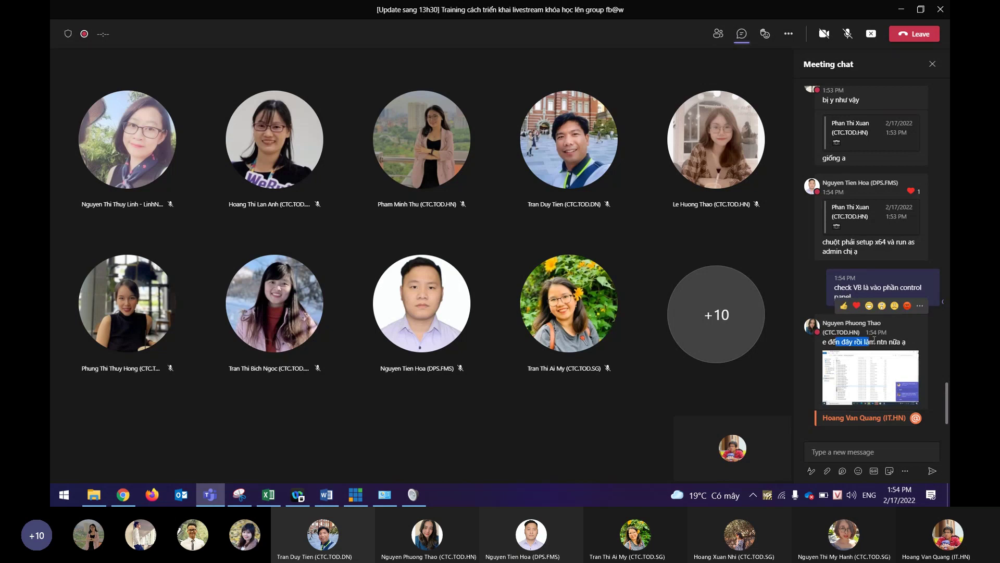
Mention an attendee asking them to chat privately with support, then check their driver-removal screenshot.
{"action": "left_click", "coordinate": [843, 450]}
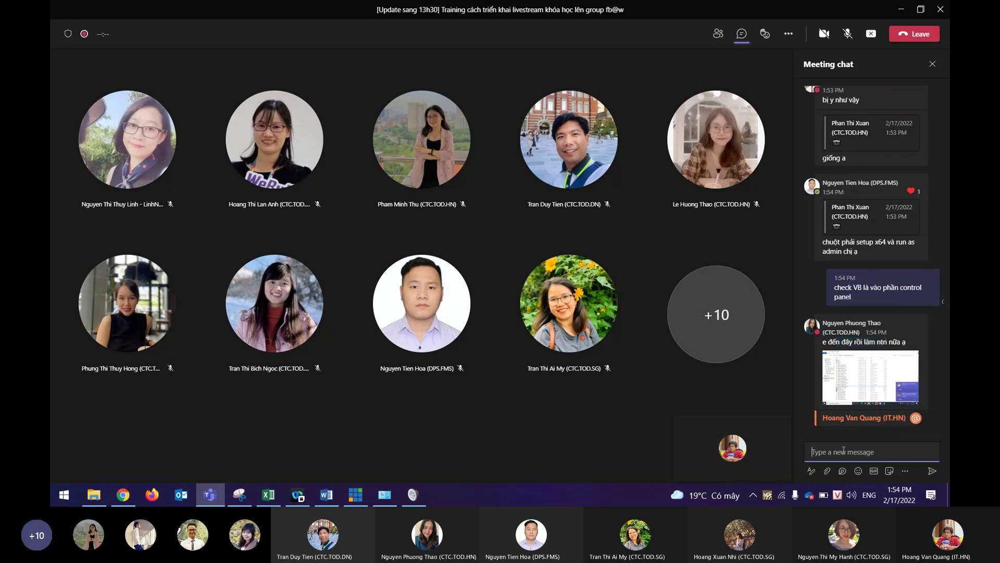
{"action": "type", "text": "@hoa"}
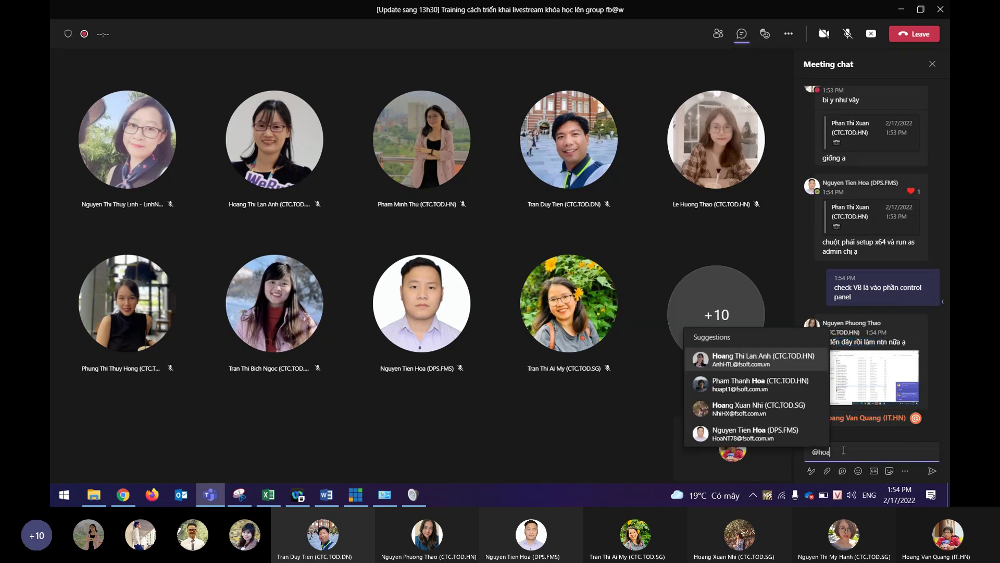
{"action": "type", "text": "f"}
{"action": "key", "text": "BackSpace"}
{"action": "key", "text": "BackSpace"}
{"action": "type", "text": "hoaf"}
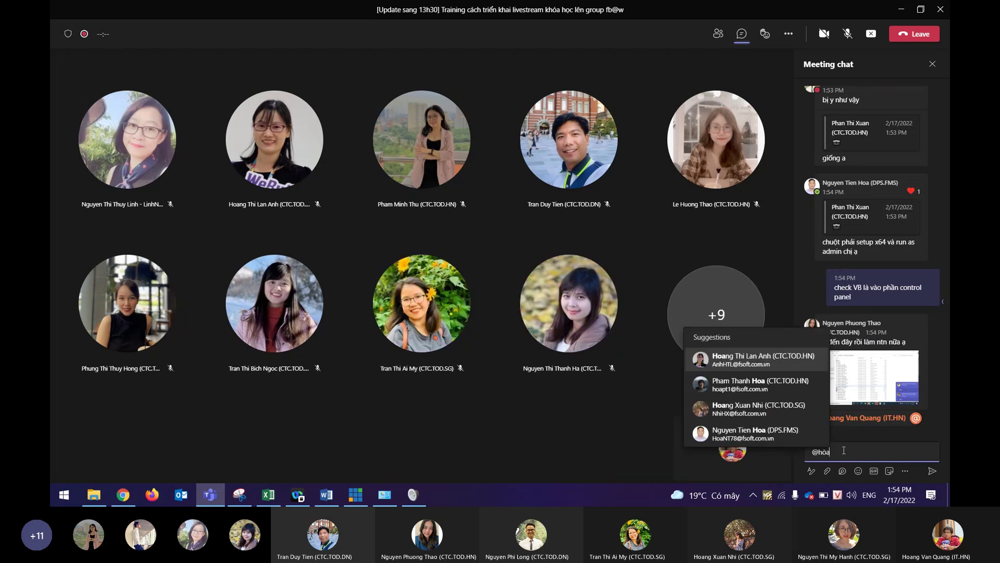
{"action": "type", "text": "a"}
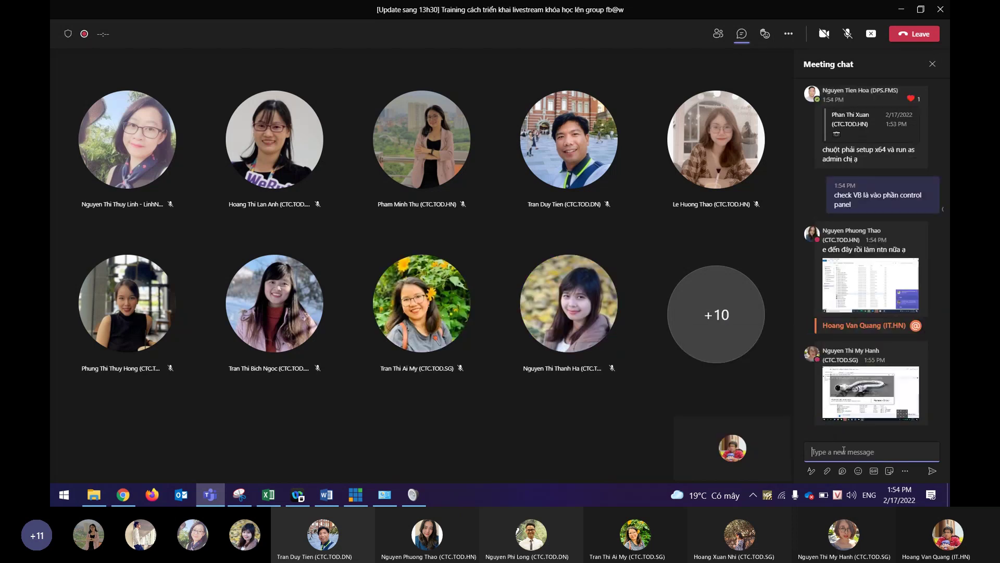
{"action": "key", "text": "Return"}
{"action": "type", "text": "chat riêng support THảo nhé"}
{"action": "key", "text": "Return"}
{"action": "left_click", "coordinate": [877, 330]}
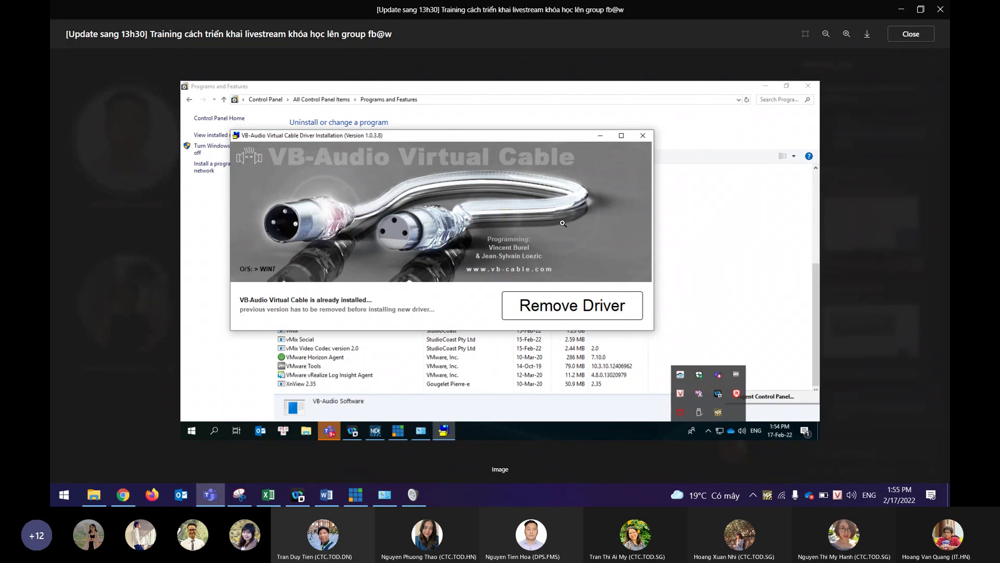
{"action": "key", "text": "Escape"}
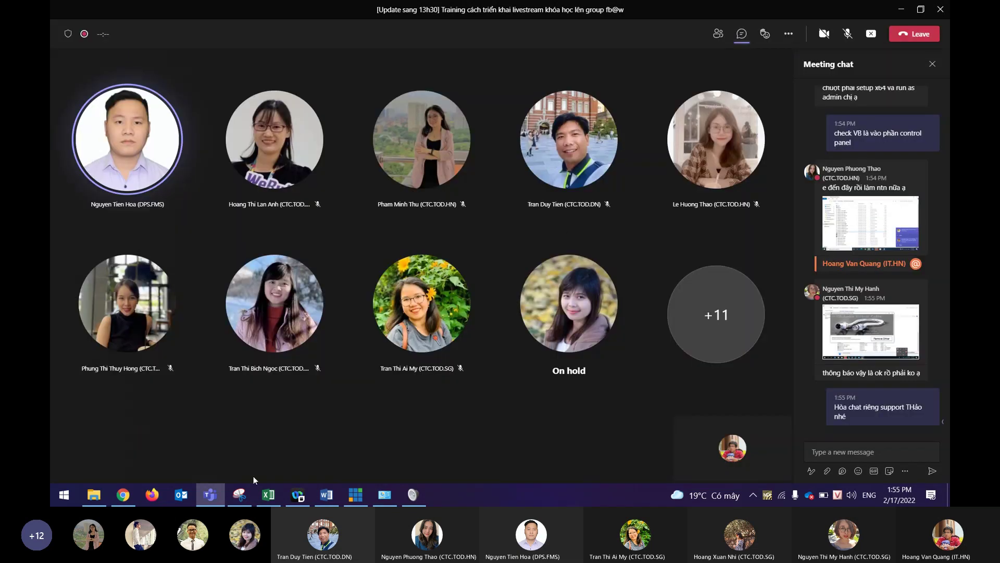
Open the browser's Downloads list with Ctrl+J.
{"action": "left_click", "coordinate": [104, 501]}
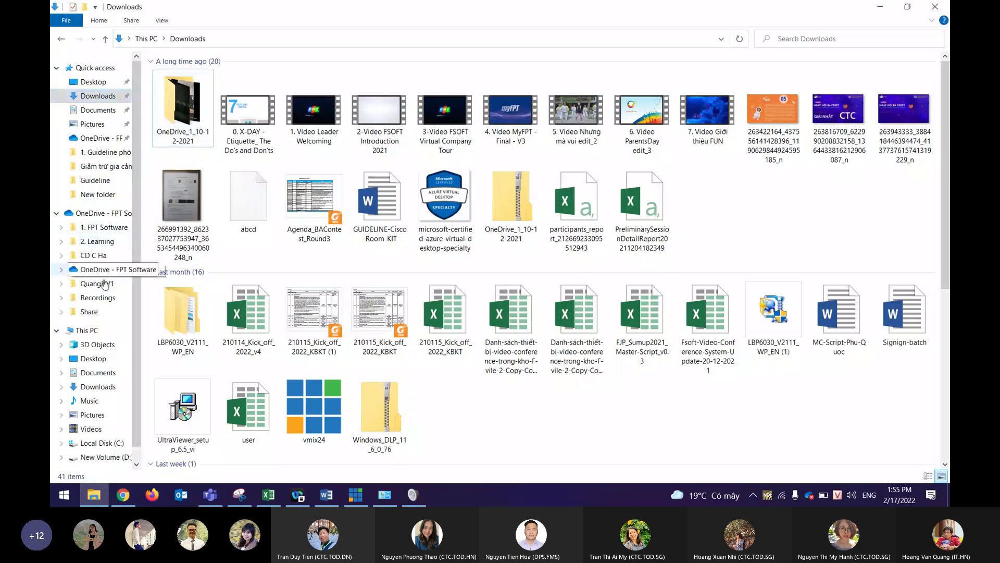
{"action": "left_click", "coordinate": [94, 331]}
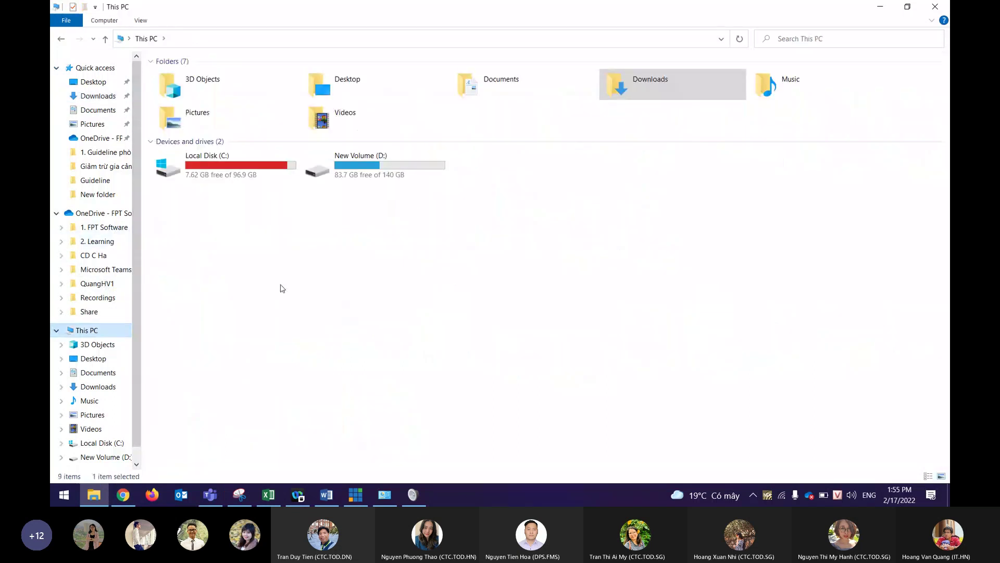
{"action": "left_click", "coordinate": [101, 499]}
{"action": "left_click", "coordinate": [123, 495]}
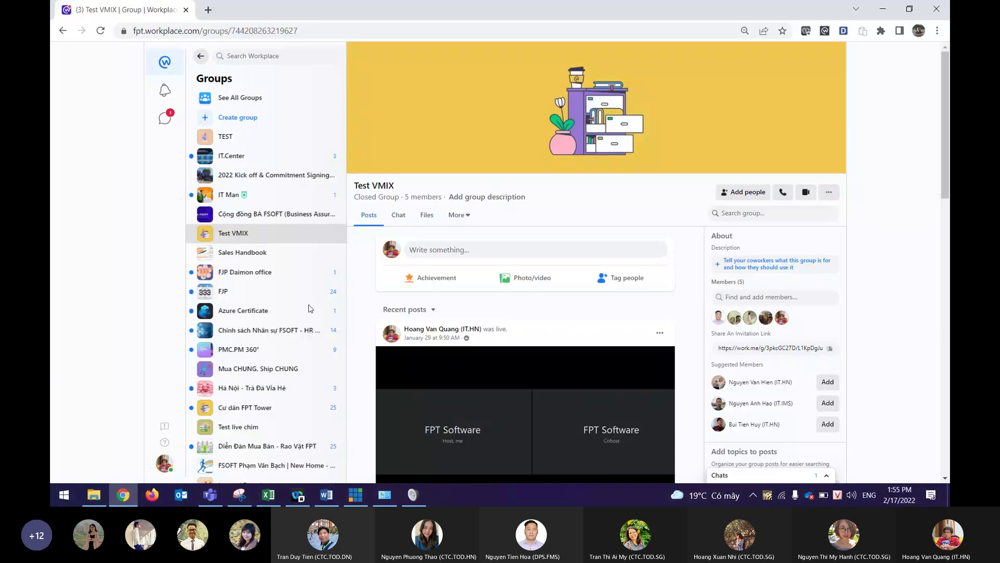
{"action": "key", "text": "ctrl+j"}
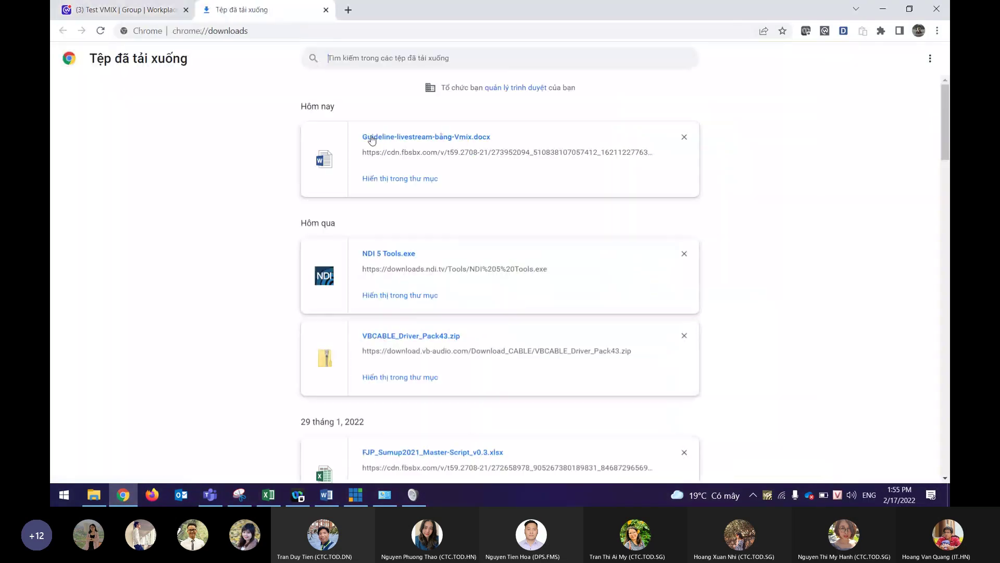
Run VBCABLE_Setup_x64 from VBCABLE_Driver_Pack43 as administrator, then return to Teams.
{"action": "left_click", "coordinate": [383, 181]}
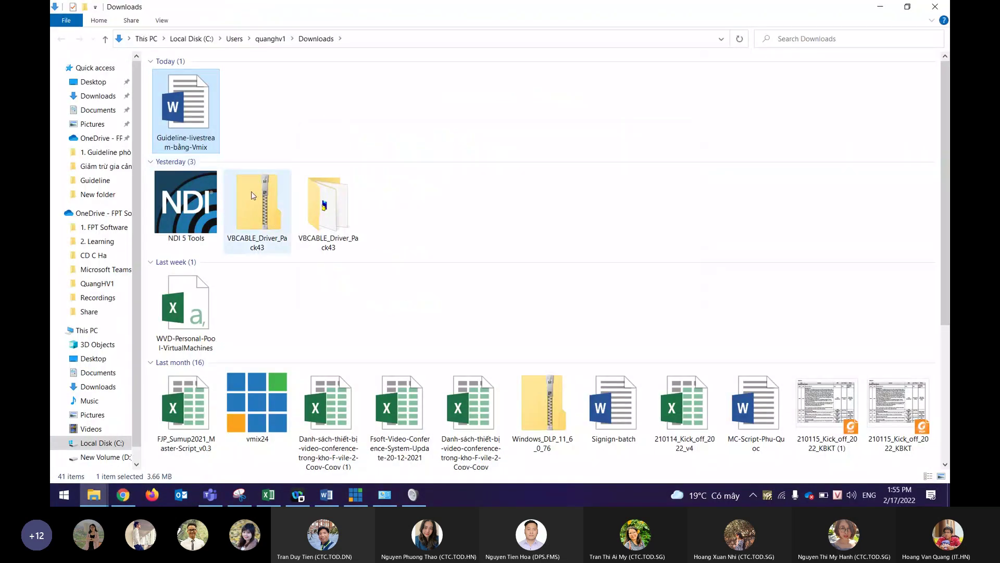
{"action": "double_click", "coordinate": [324, 204]}
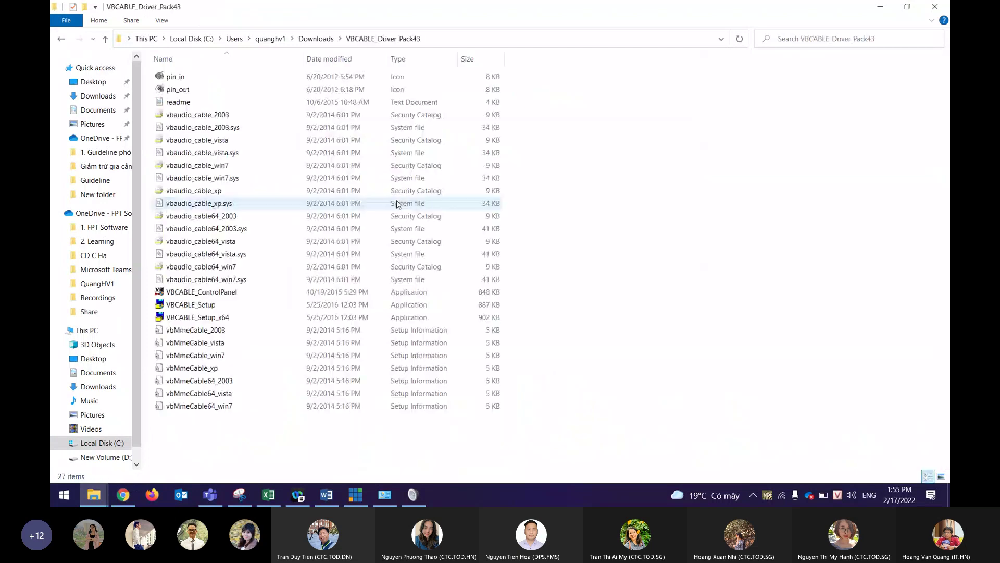
{"action": "right_click", "coordinate": [203, 318]}
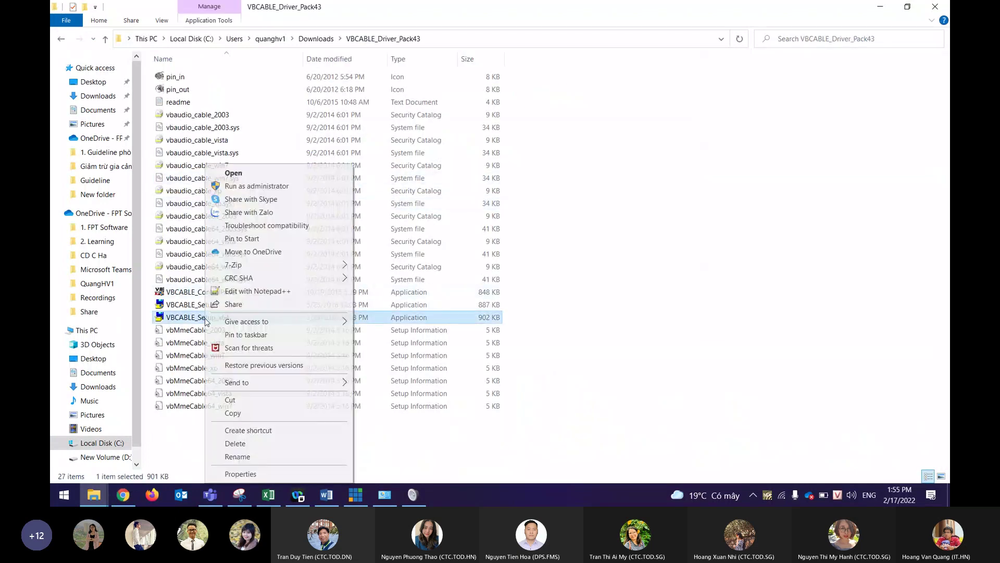
{"action": "left_click", "coordinate": [251, 187]}
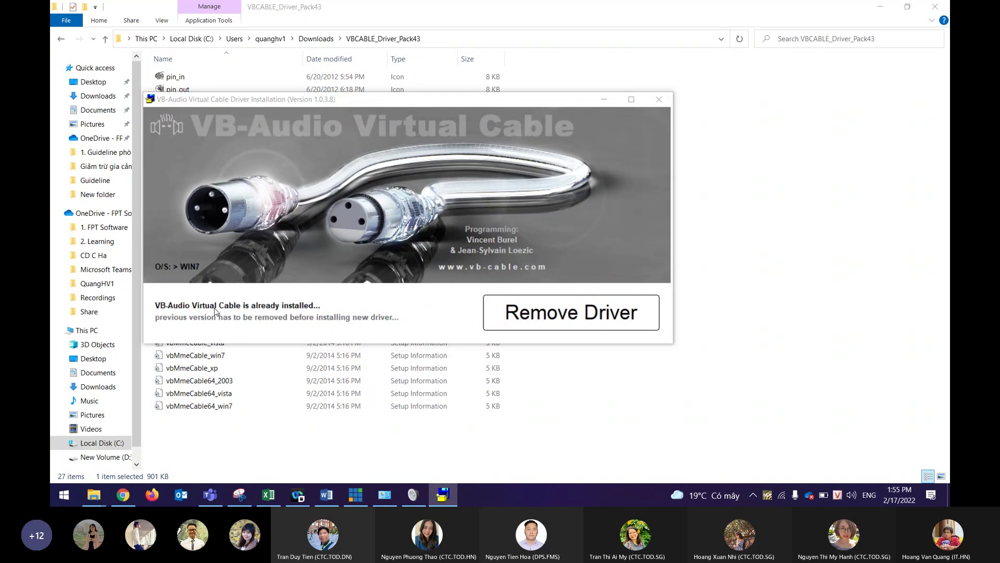
{"action": "key", "text": "alt+Tab"}
{"action": "key", "text": "alt+Tab"}
{"action": "key", "text": "alt+Tab"}
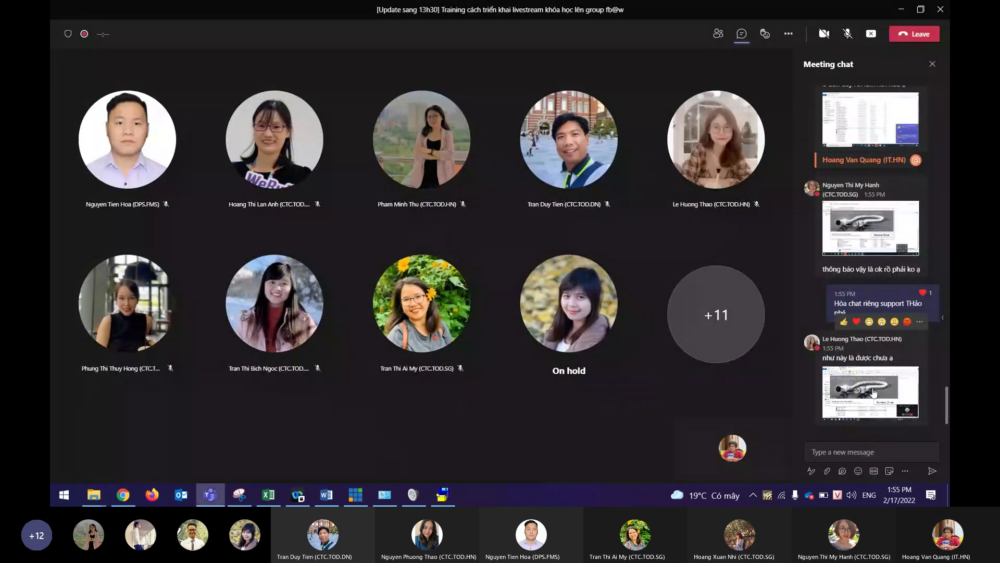
Tell a mentioned attendee to check Control Panel like the host's screen.
{"action": "left_click", "coordinate": [862, 454]}
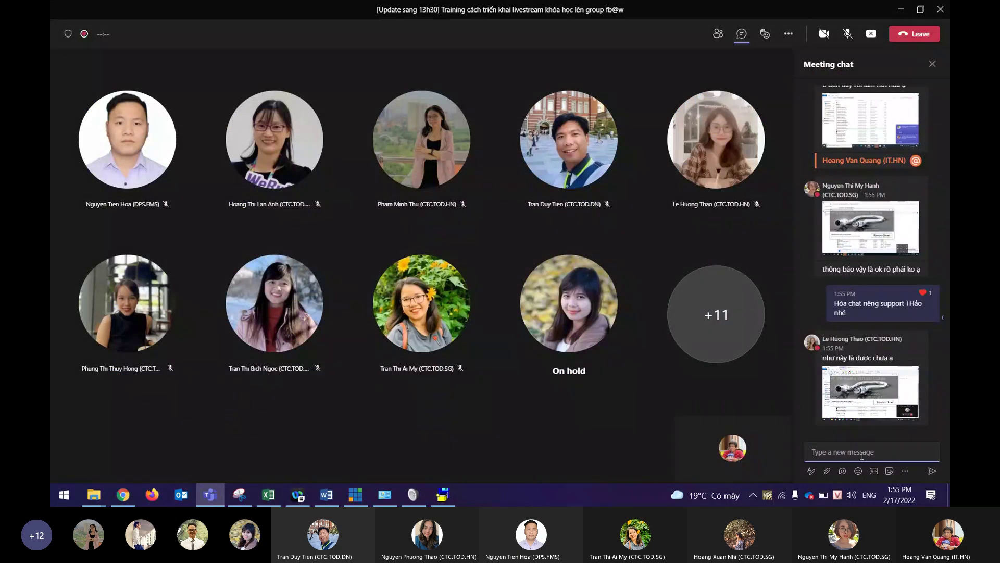
{"action": "type", "text": "@le"}
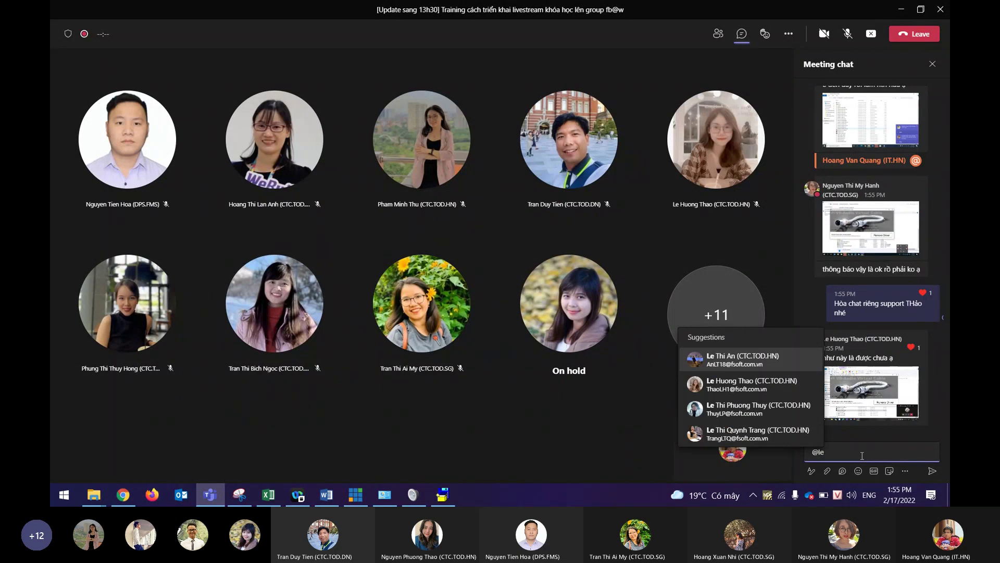
{"action": "key", "text": "Down"}
{"action": "key", "text": "Return"}
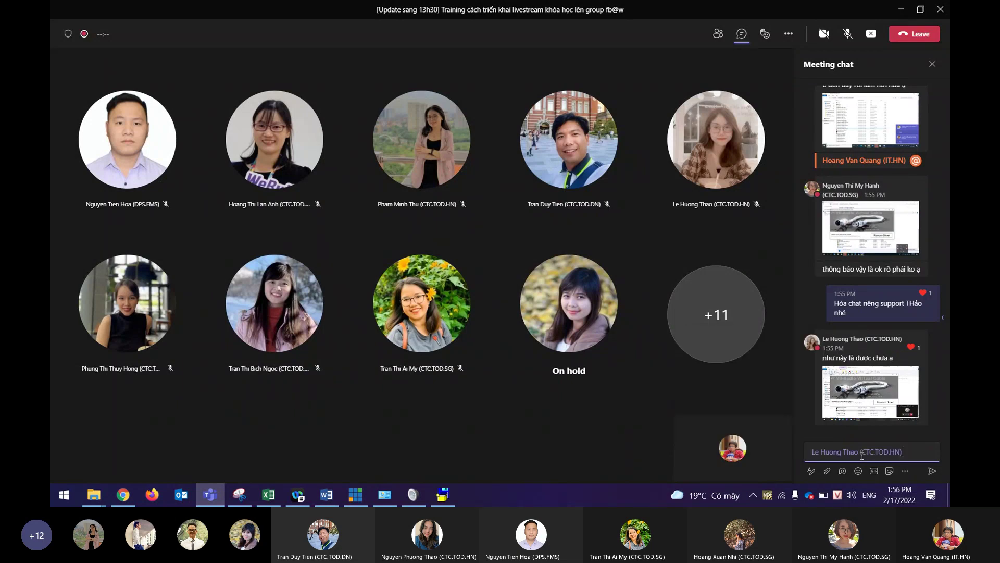
{"action": "type", "text": "vào trong control"}
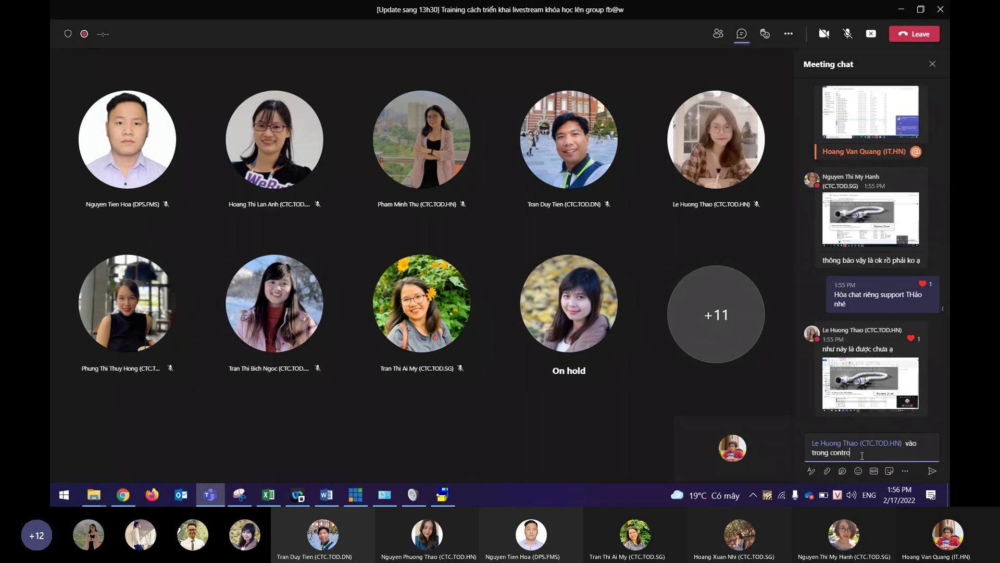
{"action": "type", "text": "l chec"}
{"action": "type", "text": "k"}
{"action": "type", "text": " như màn h"}
{"action": "type", "text": "ình của anh nhé"}
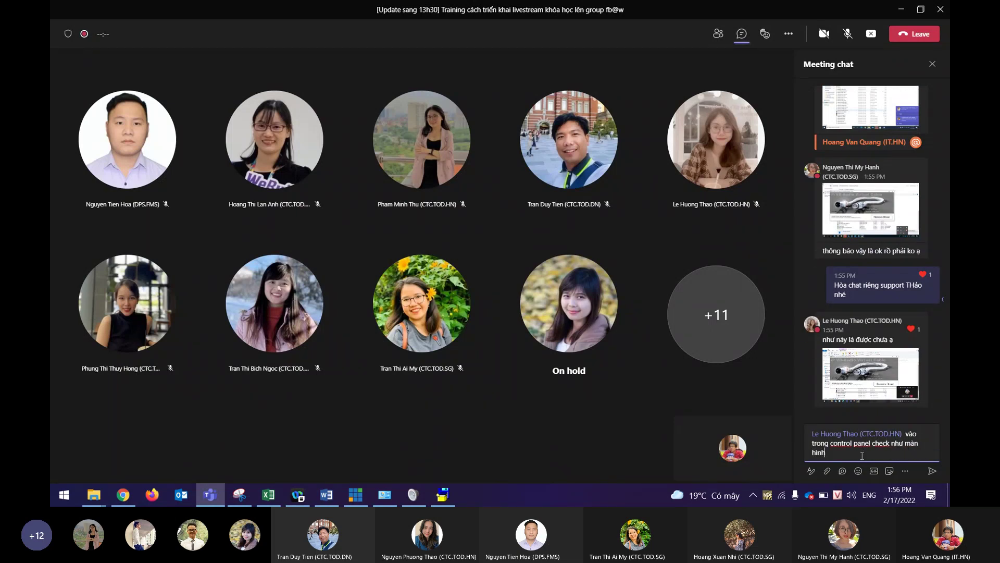
{"action": "key", "text": "Return"}
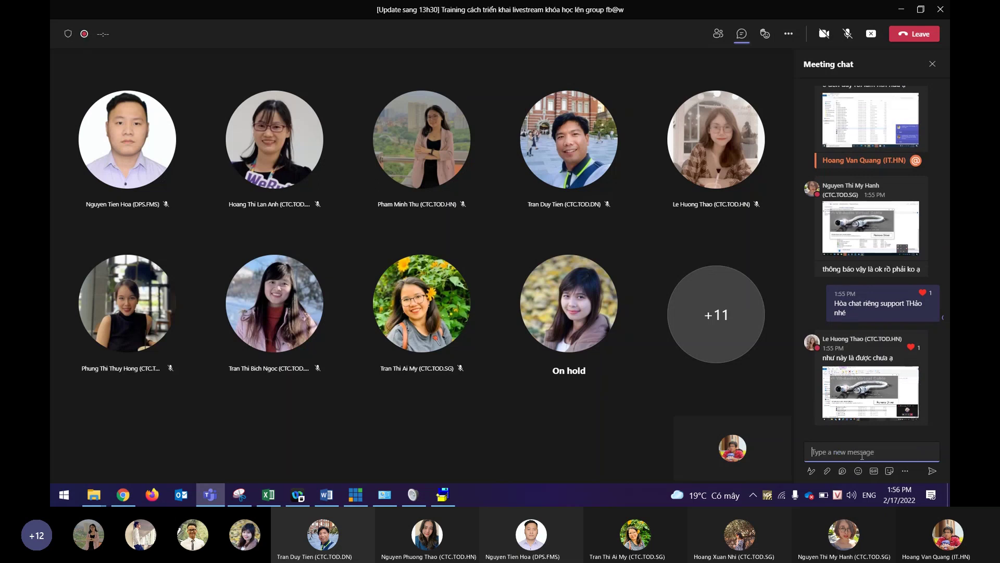
Add that a visible virtual audio card means success, then bring up the Sound settings.
{"action": "type", "text": "nếu cđã"}
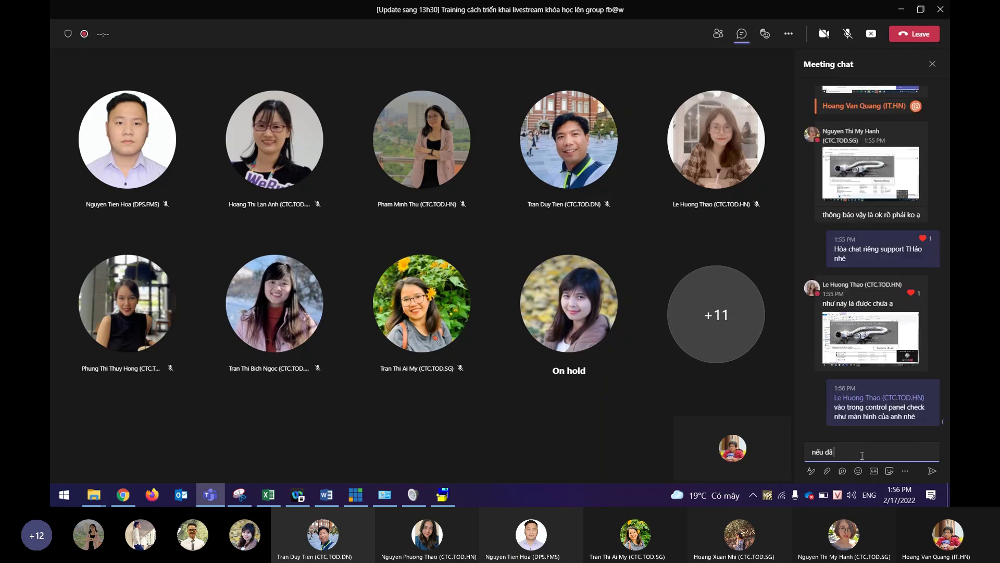
{"action": "type", "text": " thấy card âm thanh ạudio ảo xuất"}
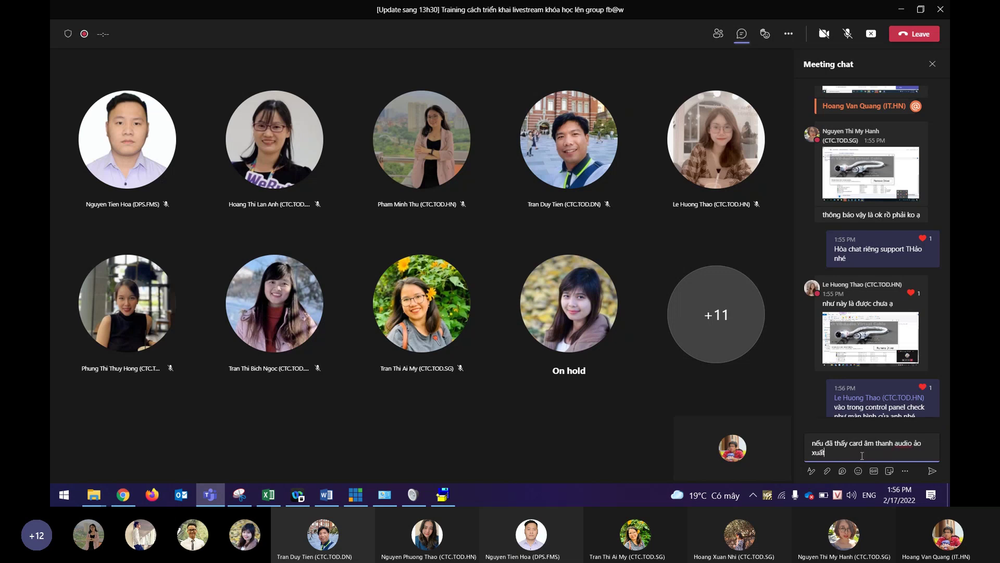
{"action": "type", "text": " hiện là có"}
{"action": "key", "text": "Return"}
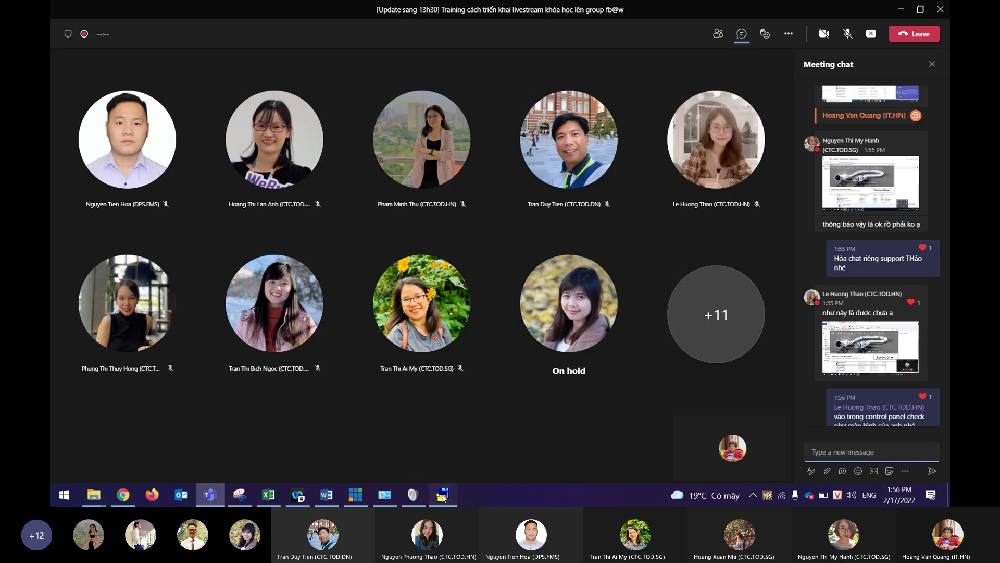
{"action": "left_click", "coordinate": [444, 499]}
{"action": "left_click", "coordinate": [443, 498]}
{"action": "left_click", "coordinate": [384, 495]}
{"action": "left_click", "coordinate": [413, 495]}
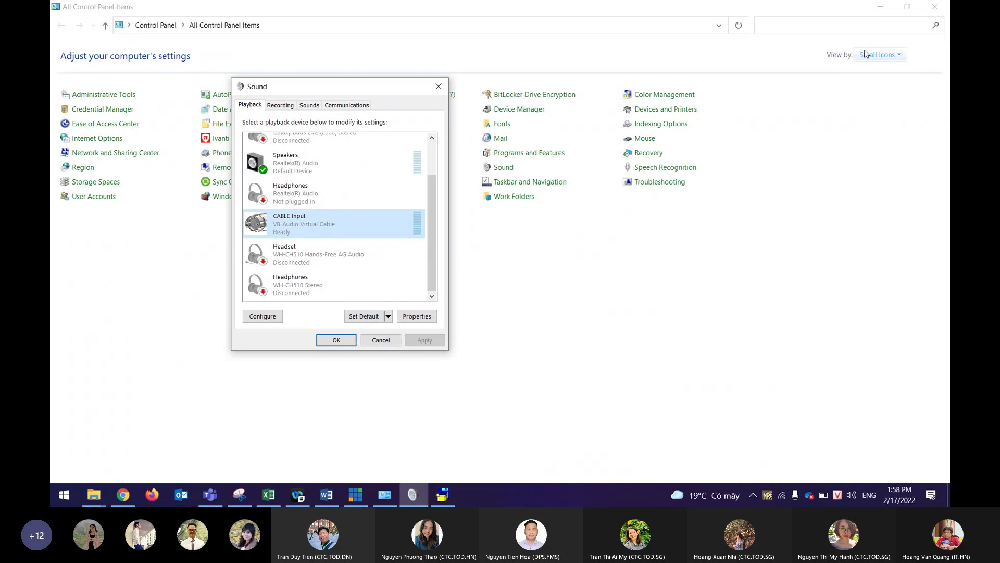
Close the Sound dialog after showing CABLE Input ready in the playback list.
{"action": "left_click", "coordinate": [439, 85]}
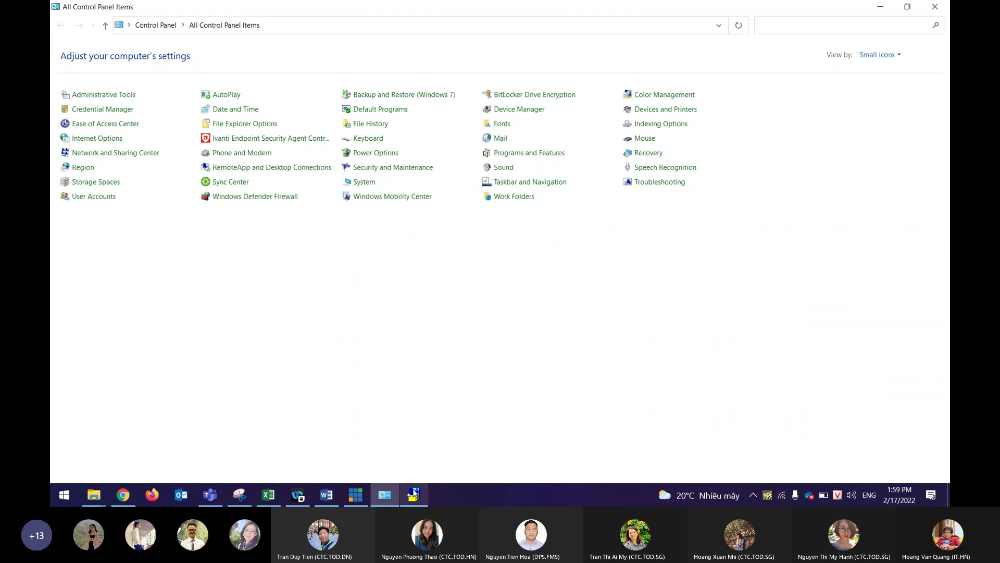
Switch back to the Teams meeting and its attendees' VB-Audio questions.
{"action": "mouse_move", "coordinate": [415, 492]}
{"action": "left_click", "coordinate": [209, 500]}
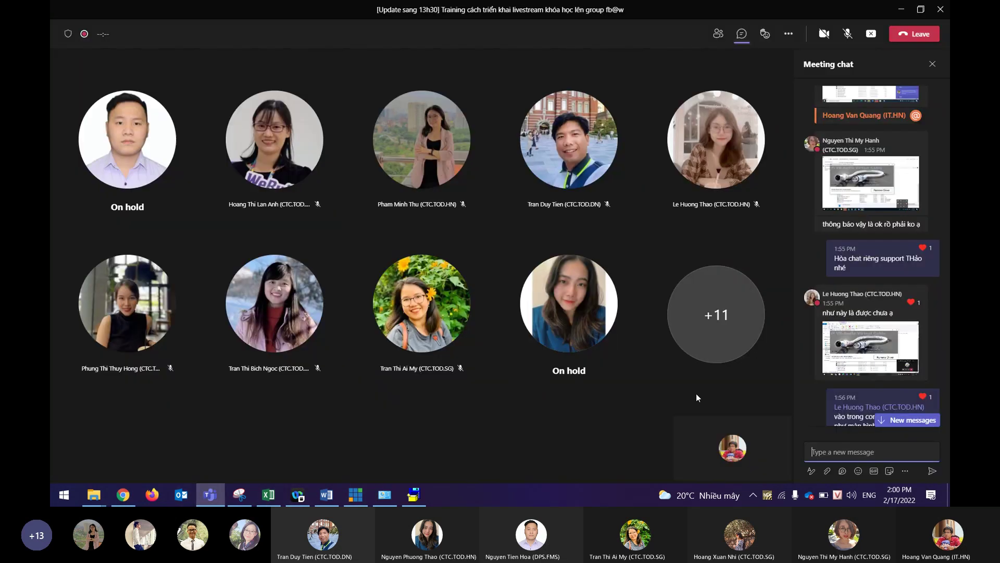
Read the latest chat replies, enlarging and closing an attendee's Sound settings screenshot.
{"action": "scroll", "coordinate": [880, 369], "scroll_direction": "down", "scroll_amount": 3}
{"action": "mouse_move", "coordinate": [892, 253]}
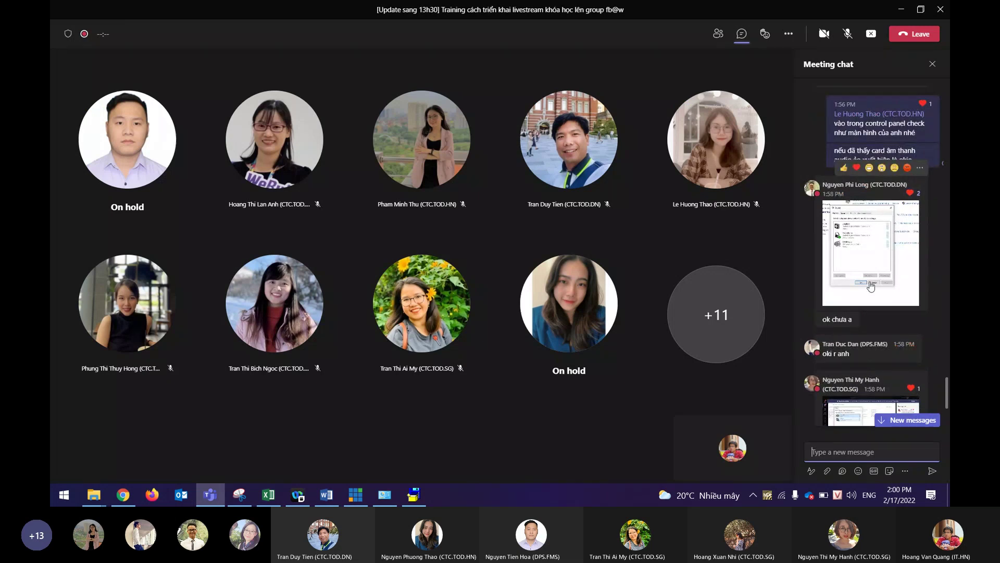
{"action": "scroll", "coordinate": [871, 289], "scroll_direction": "down", "scroll_amount": 4}
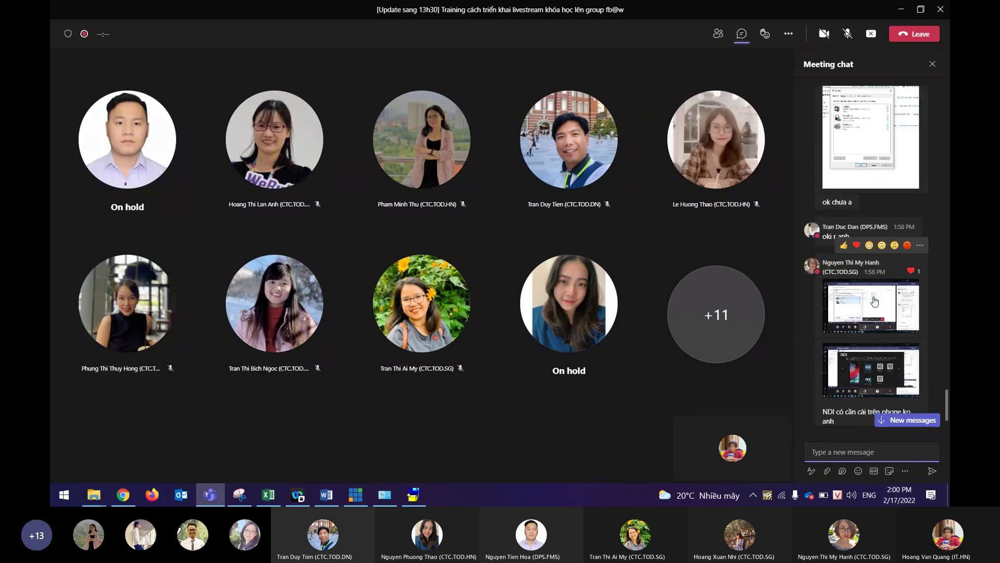
{"action": "left_click", "coordinate": [874, 298]}
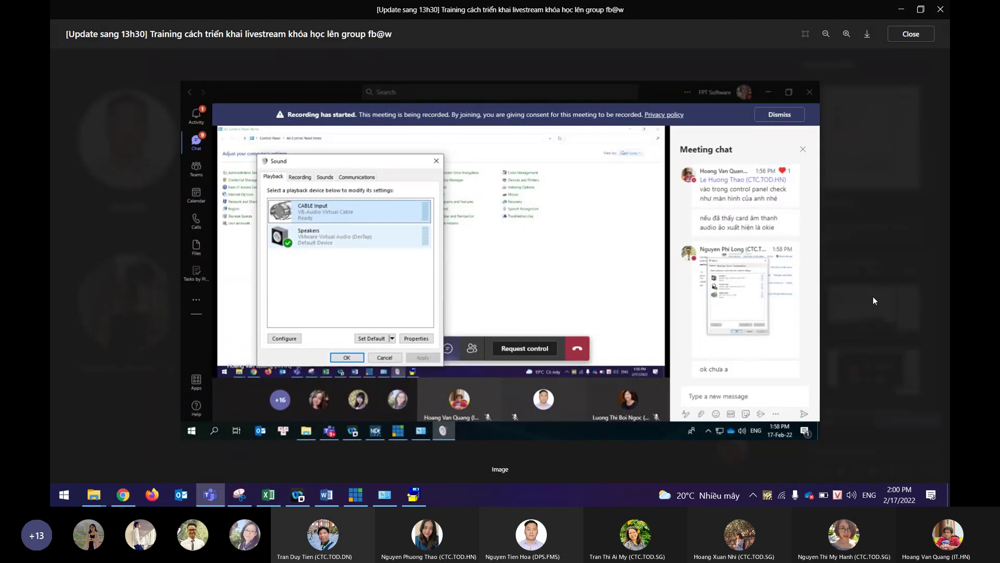
{"action": "key", "text": "Escape"}
{"action": "scroll", "coordinate": [869, 313], "scroll_direction": "down", "scroll_amount": 2}
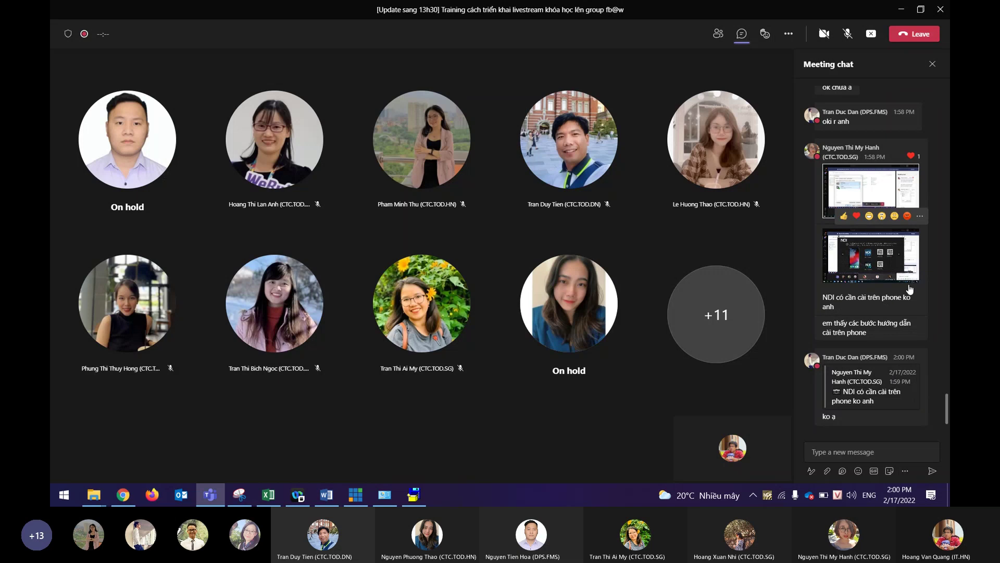
Tag the NDI asker with 'mình chỉ cần cài trên máy tính thôi em', then ask 'Cả nhà xong hết chưa ạ'.
{"action": "left_click", "coordinate": [855, 453]}
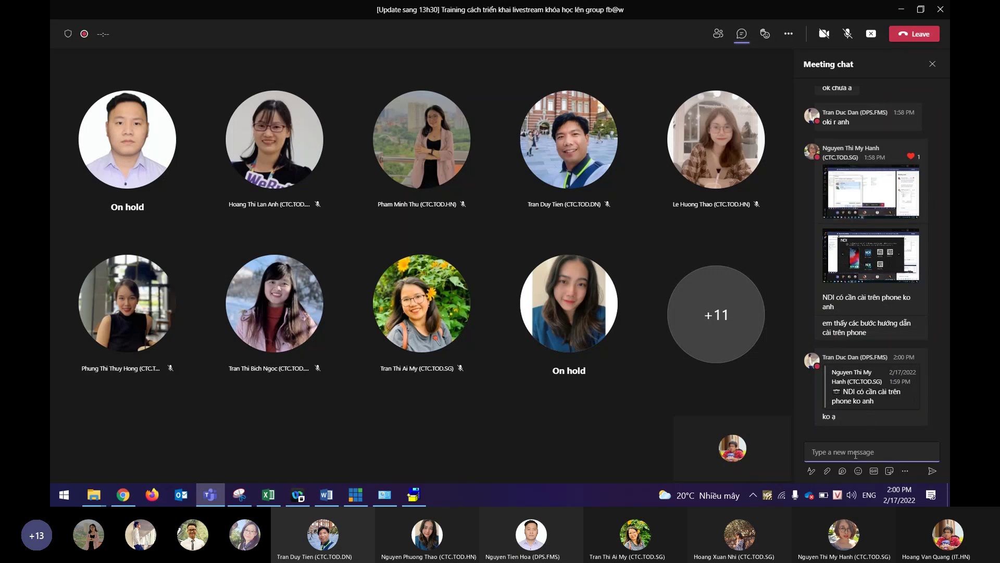
{"action": "type", "text": "@hanh"}
{"action": "key", "text": "Return"}
{"action": "type", "text": "minh chỉ cần"}
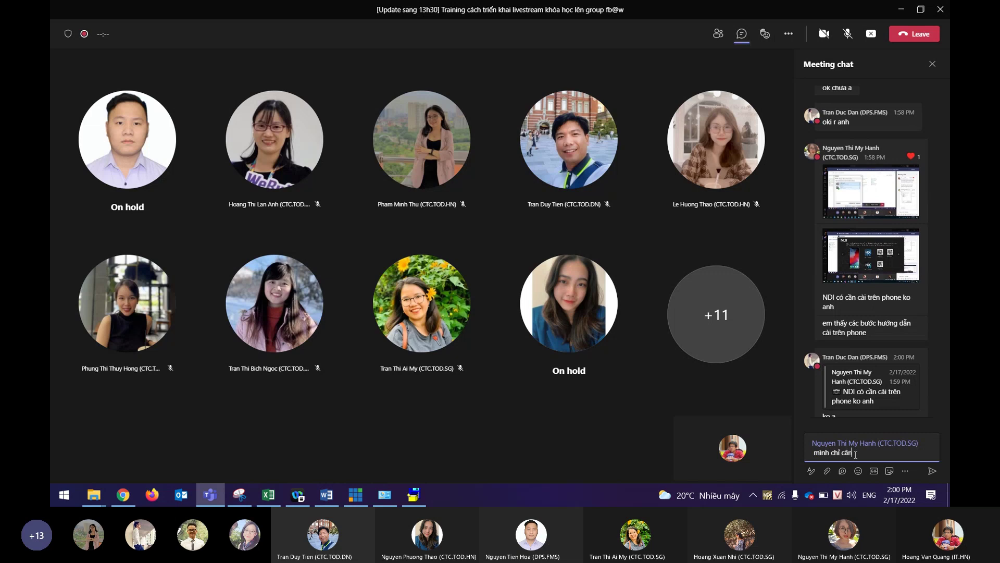
{"action": "type", "text": " cài trên máy tính thôi em"}
{"action": "key", "text": "Return"}
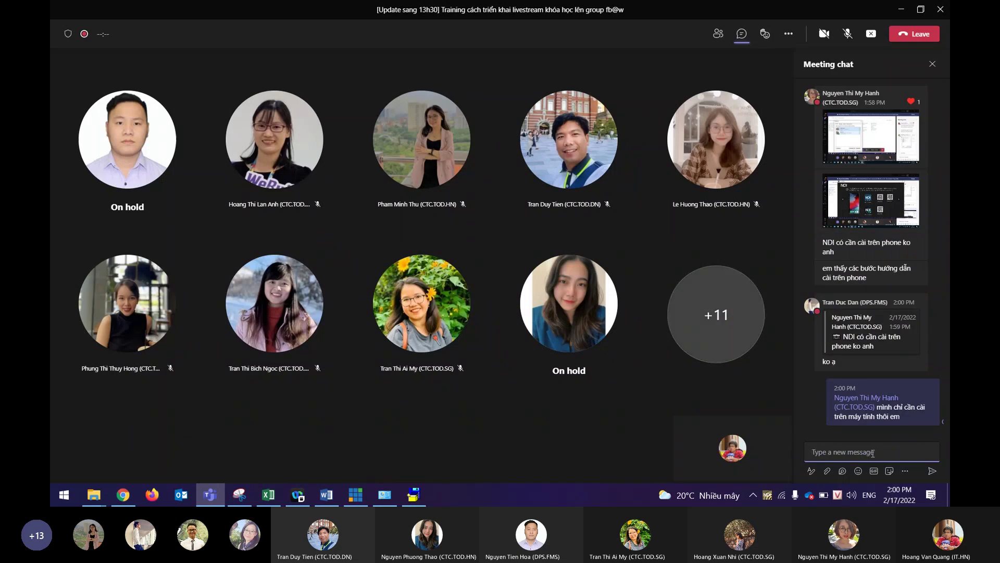
{"action": "type", "text": "Cả nhà xong hết chưa ạ"}
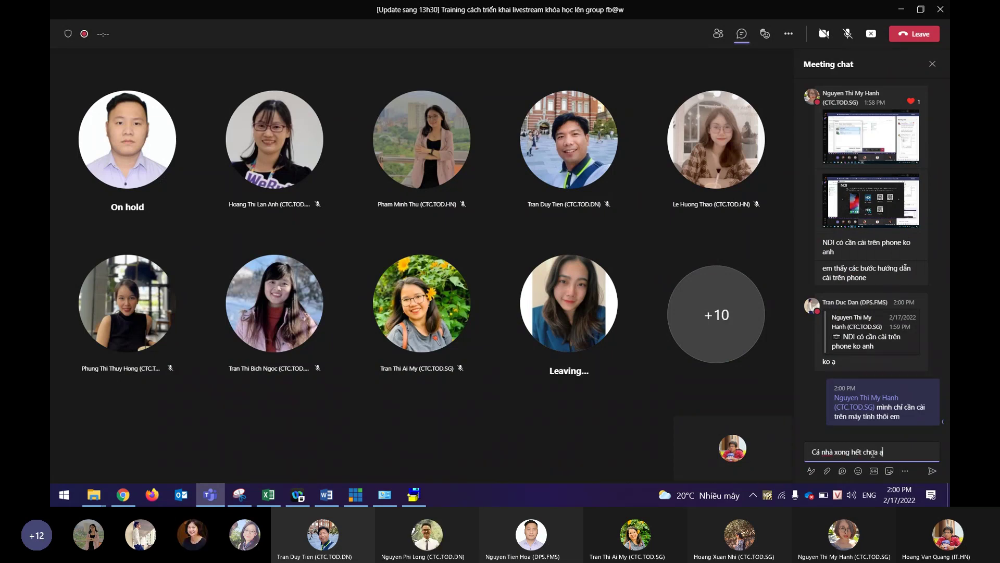
{"action": "key", "text": "Return"}
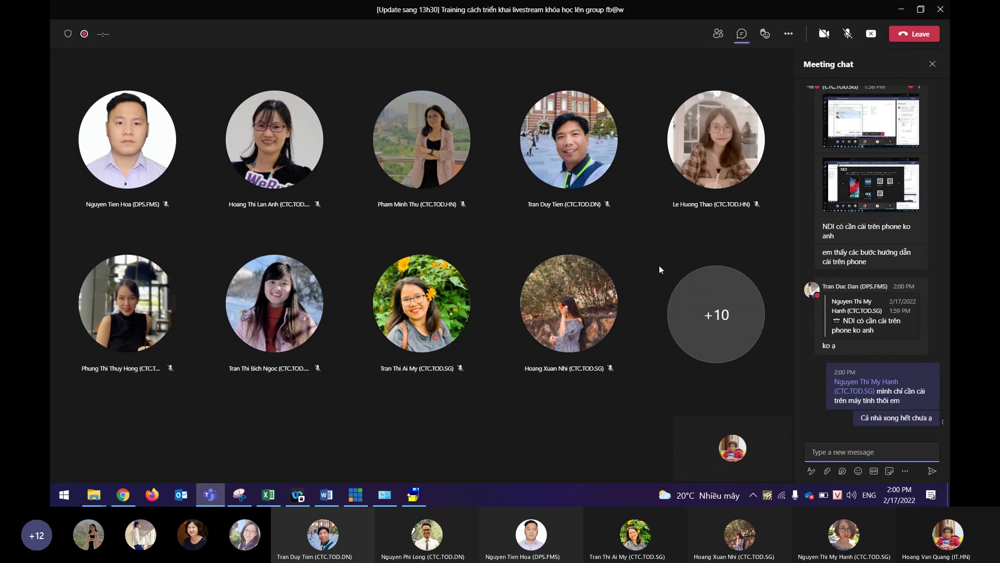
{"action": "left_click", "coordinate": [719, 35]}
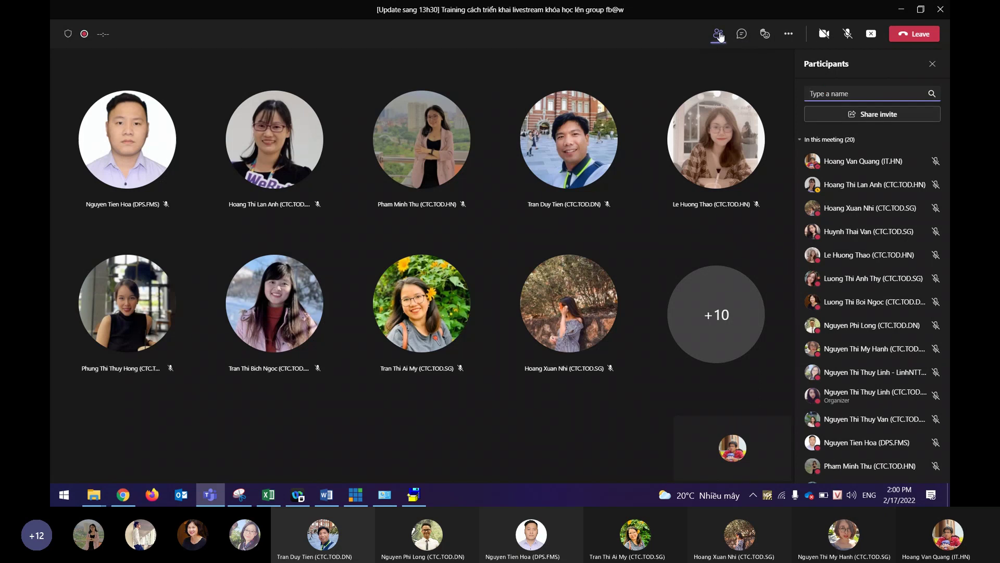
{"action": "left_click", "coordinate": [741, 34]}
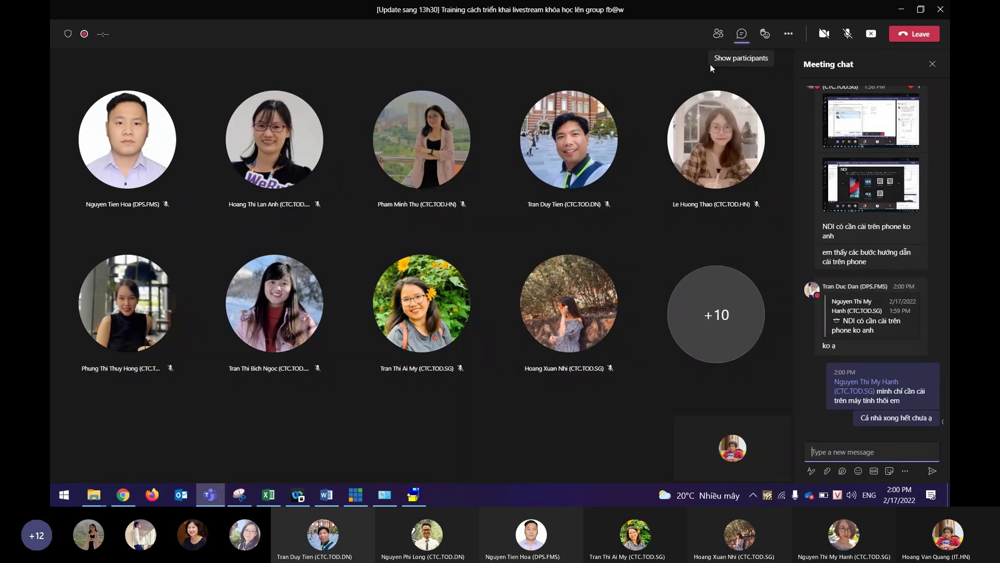
{"action": "mouse_move", "coordinate": [871, 271]}
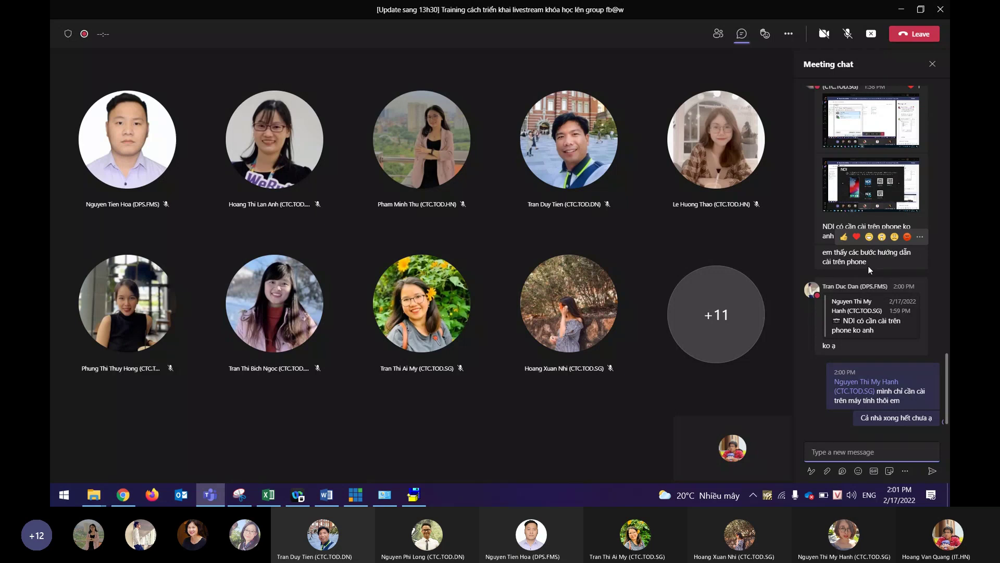
Quit Skype from the system tray's hidden icons while the meeting keeps running.
{"action": "left_click", "coordinate": [754, 495]}
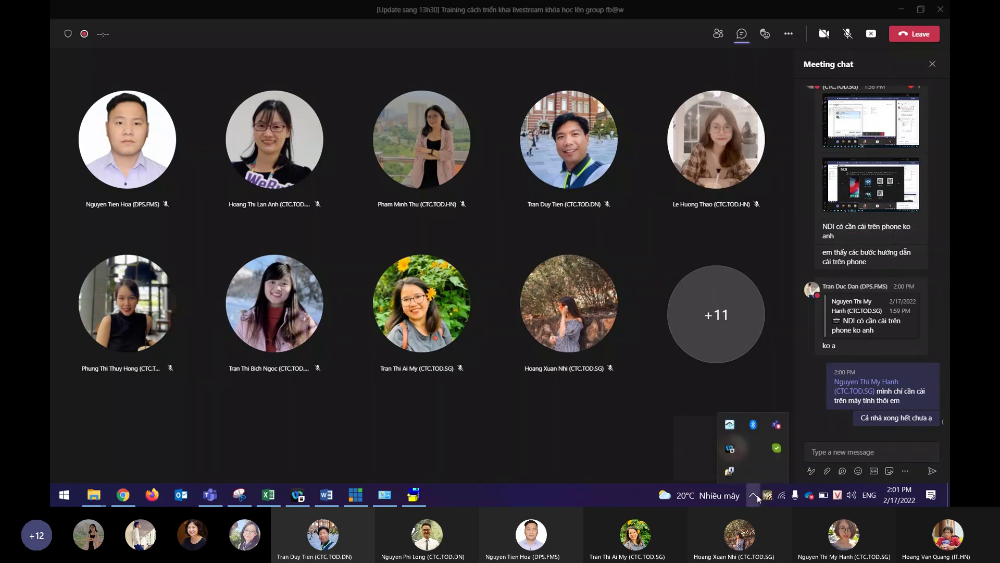
{"action": "right_click", "coordinate": [777, 448]}
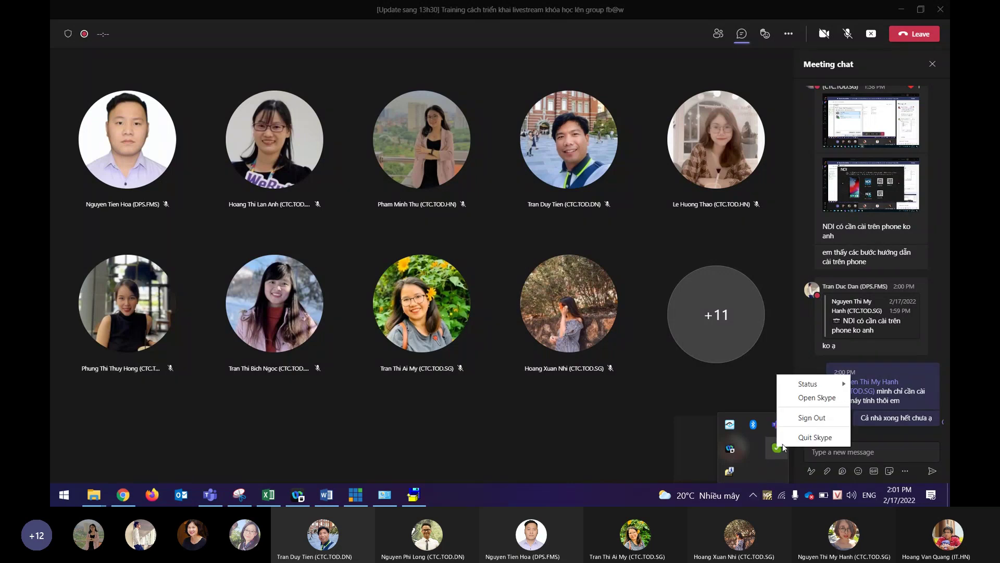
{"action": "left_click", "coordinate": [813, 437]}
{"action": "left_click", "coordinate": [754, 496]}
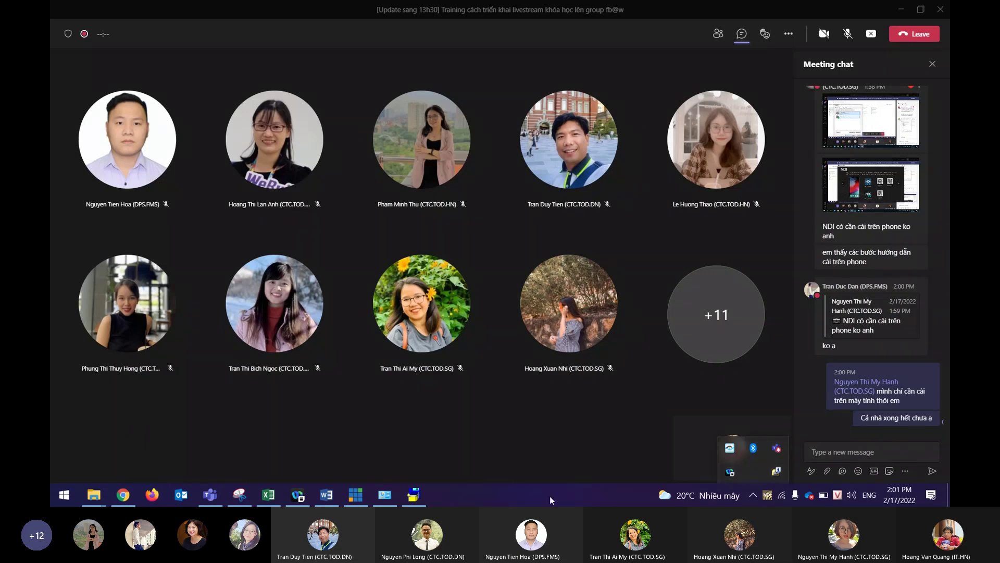
{"action": "left_click", "coordinate": [517, 498]}
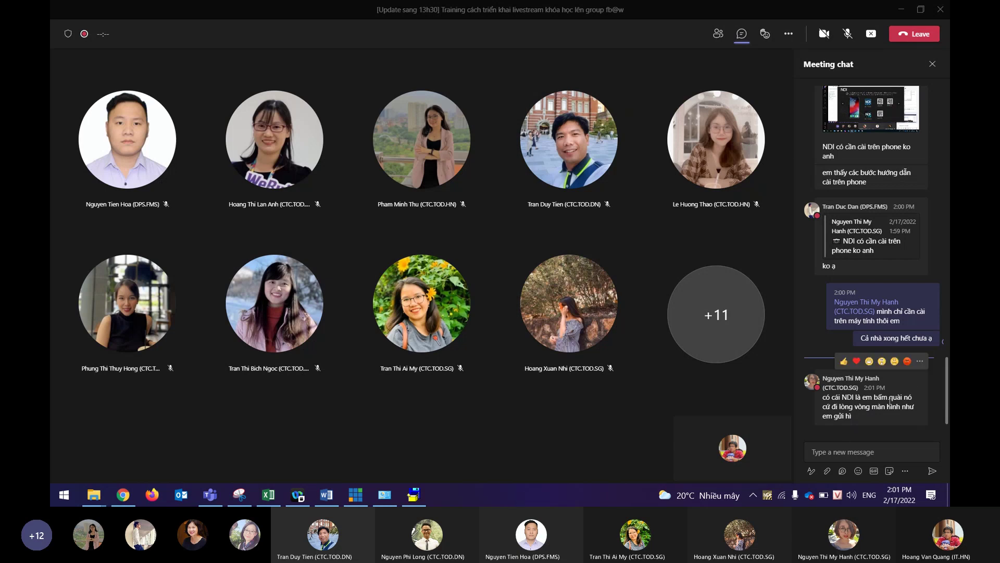
Tell the attendee in chat to watch the screen and that installation is done, then search Windows for 'ndi'.
{"action": "left_click", "coordinate": [861, 446]}
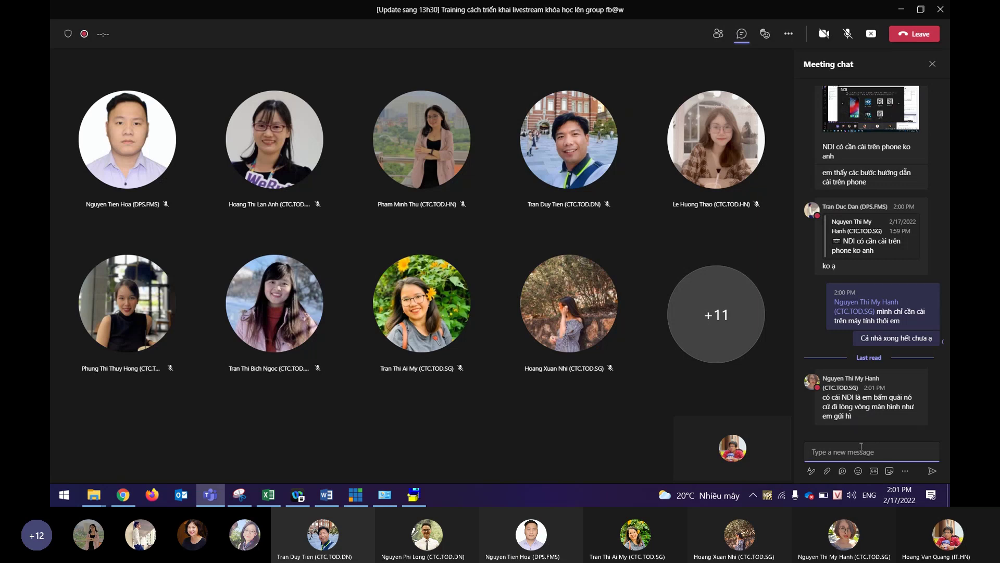
{"action": "type", "text": "đây nhé Hanhj"}
{"action": "key", "text": "Return"}
{"action": "type", "text": "nhìn ma"}
{"action": "type", "text": "nf hinhf a ner"}
{"action": "key", "text": "Return"}
{"action": "type", "text": "c"}
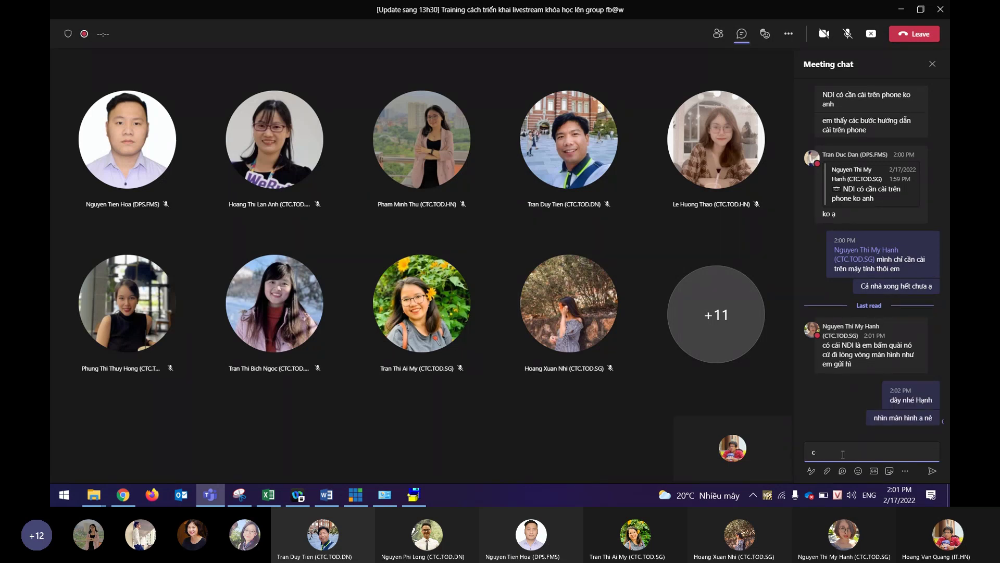
{"action": "type", "text": "aif xong rooif"}
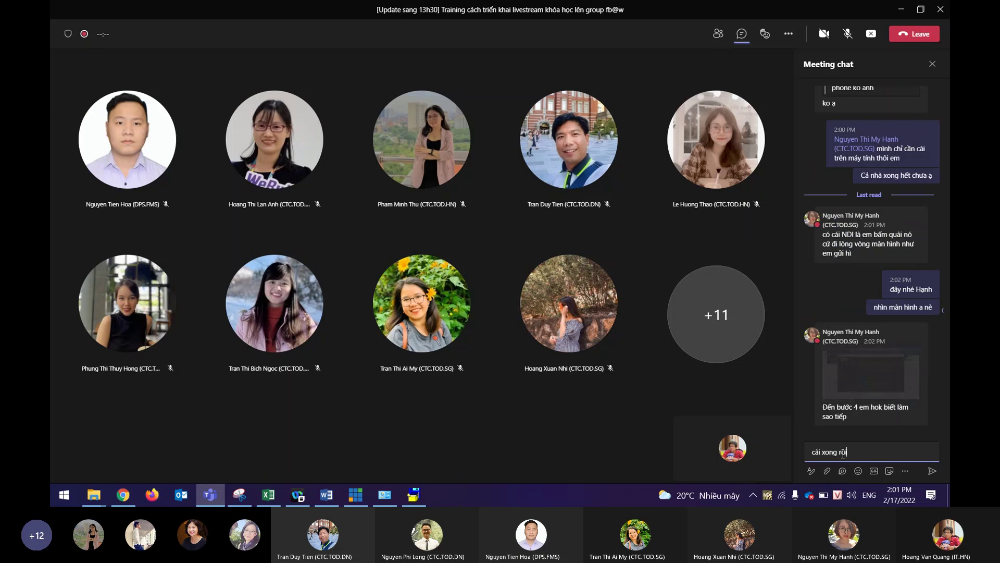
{"action": "key", "text": "Return"}
{"action": "type", "text": "thif nos sex"}
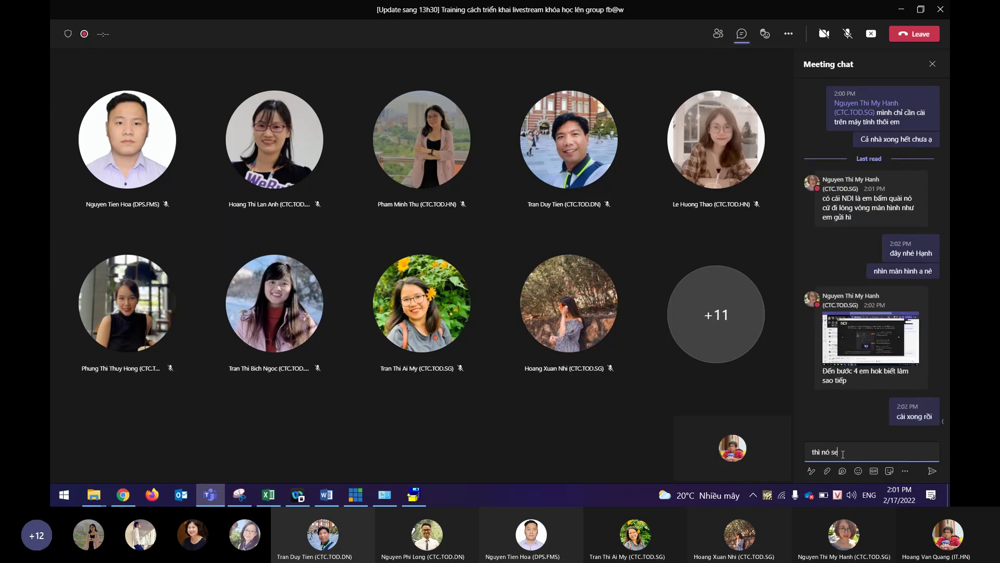
{"action": "type", "text": " trn"}
{"action": "key", "text": "Return"}
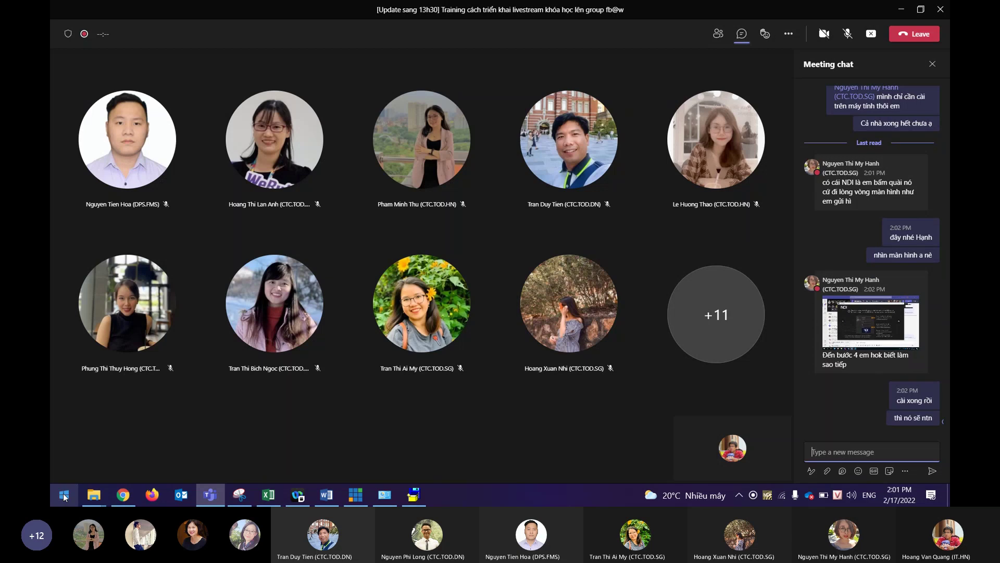
{"action": "left_click", "coordinate": [65, 495]}
{"action": "type", "text": "ndi"}
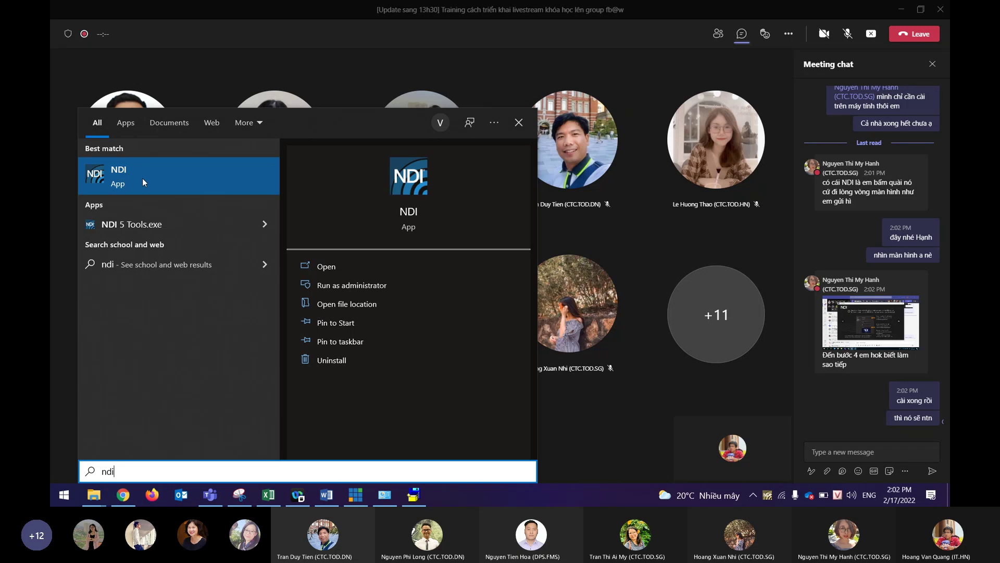
Launch the NDI app from the Best match result to open the NDI Launcher welcome window.
{"action": "left_click", "coordinate": [189, 176]}
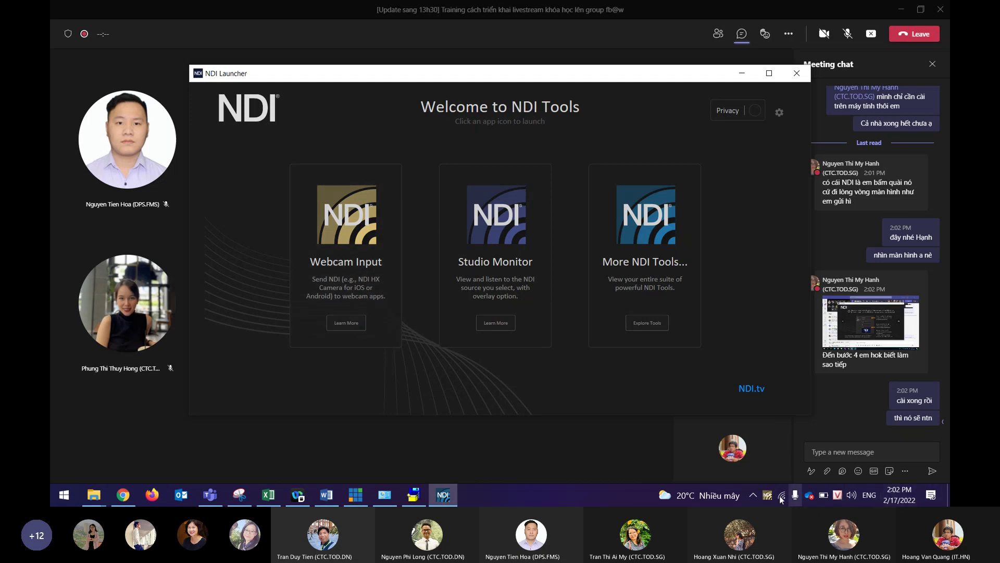
Post 'sau đó nó sẽ xuất hiện ở dưới thanh taskbar' in the meeting chat.
{"action": "left_click", "coordinate": [852, 449]}
{"action": "type", "text": "rồi sua"}
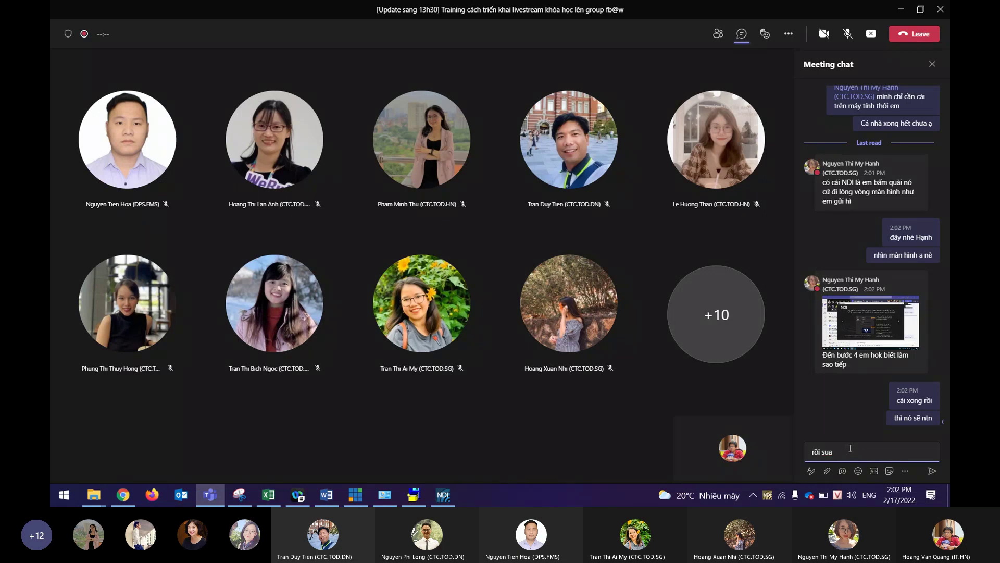
{"action": "key", "text": "BackSpace"}
{"action": "key", "text": "BackSpace"}
{"action": "type", "text": "au đó"}
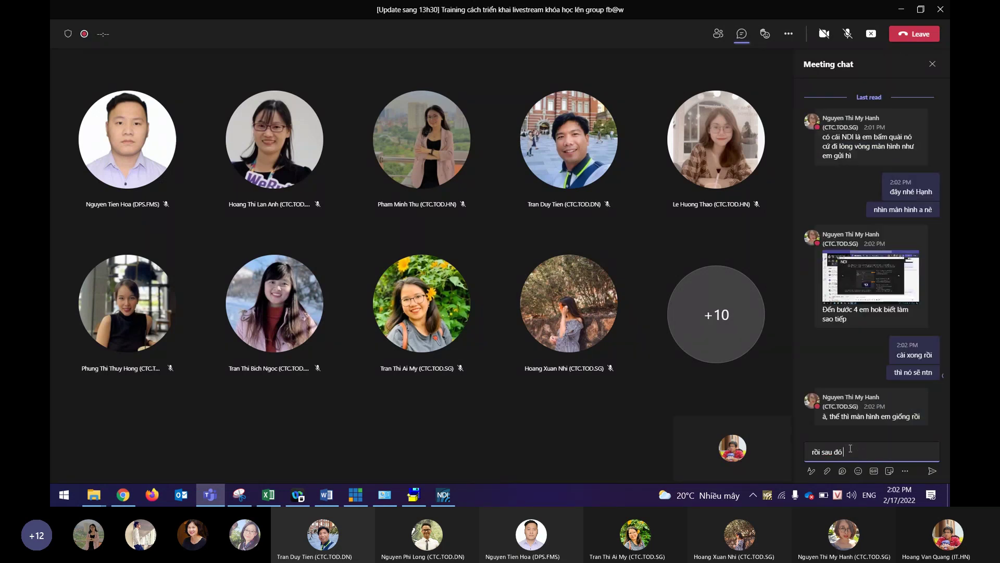
{"action": "type", "text": " nó sẽ xuất hiện ở dưới thanh task"}
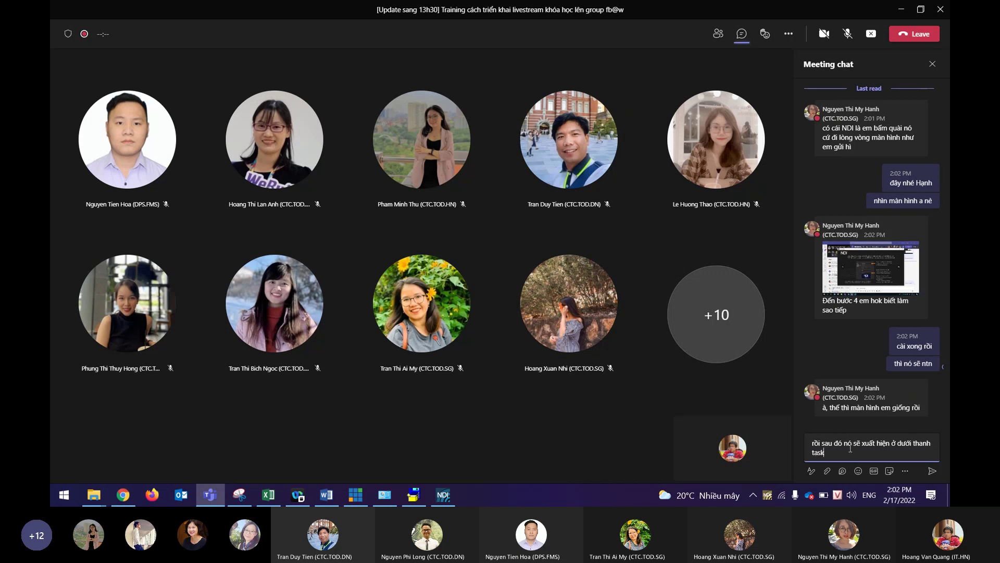
{"action": "type", "text": "bar"}
{"action": "key", "text": "Return"}
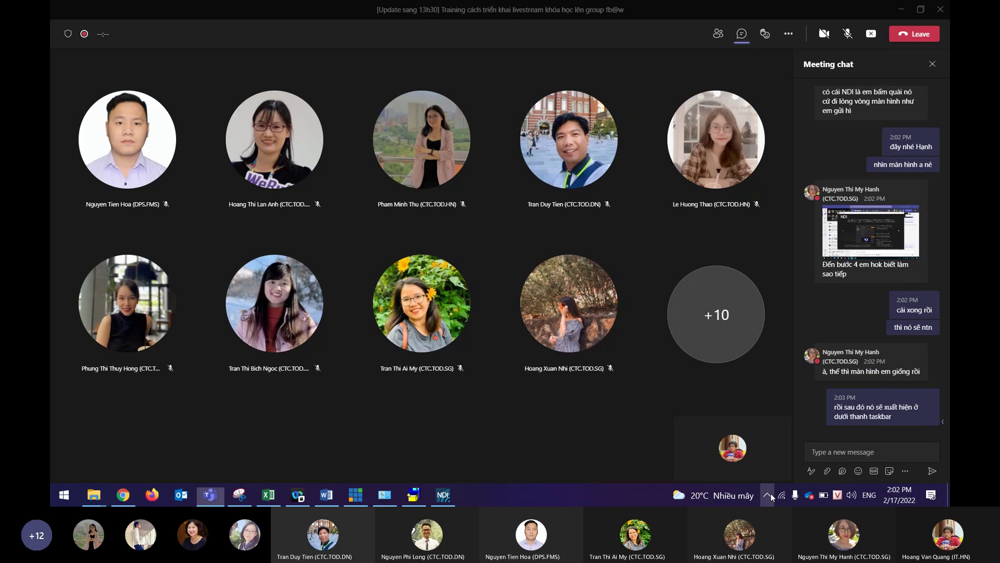
Bring the NDI Tools window back from the taskbar and show the Webcam Input tray icon.
{"action": "left_click", "coordinate": [769, 494]}
{"action": "left_click", "coordinate": [443, 495]}
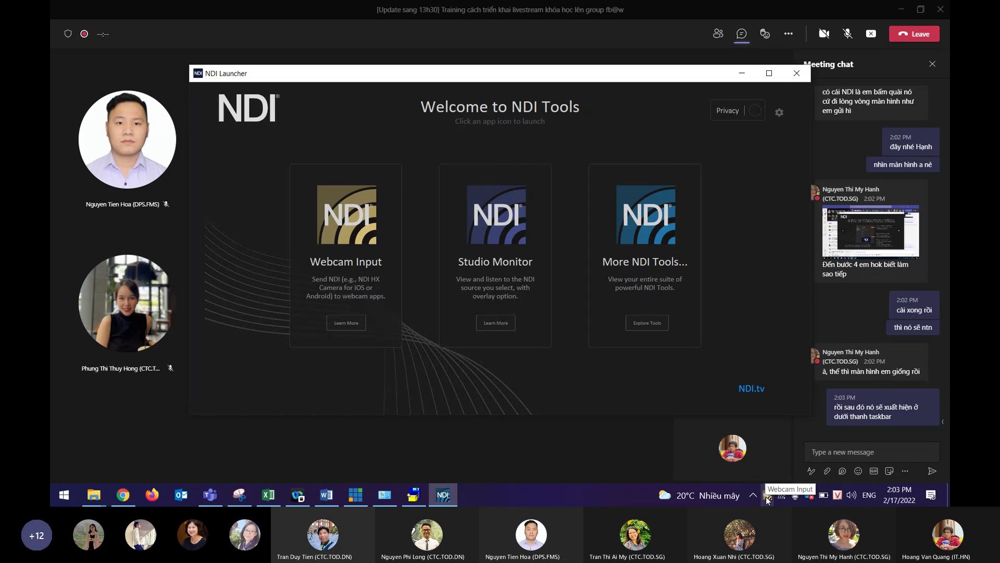
{"action": "left_click", "coordinate": [767, 498]}
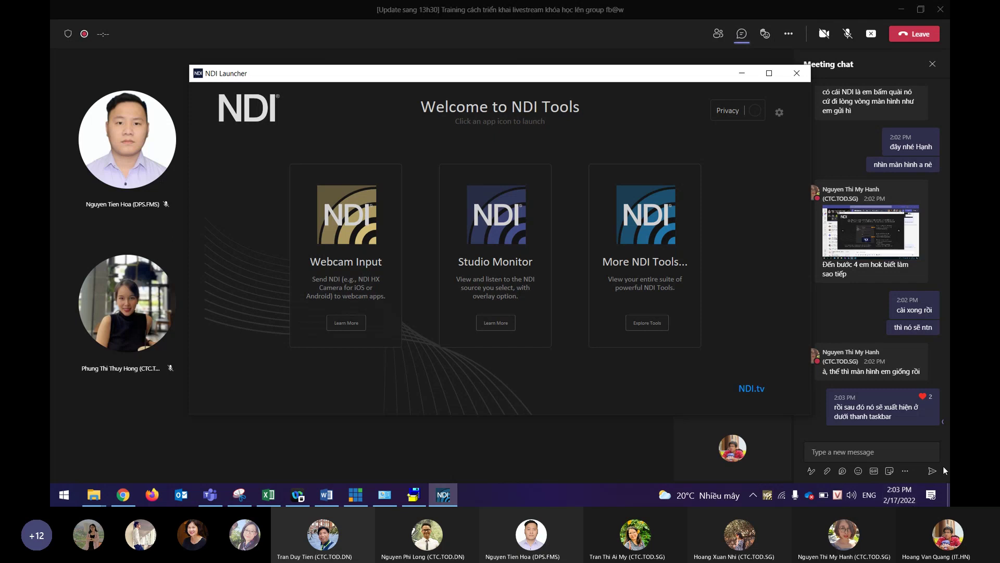
Bring the Teams meeting chat back in front of the NDI Launcher.
{"action": "left_click", "coordinate": [849, 453]}
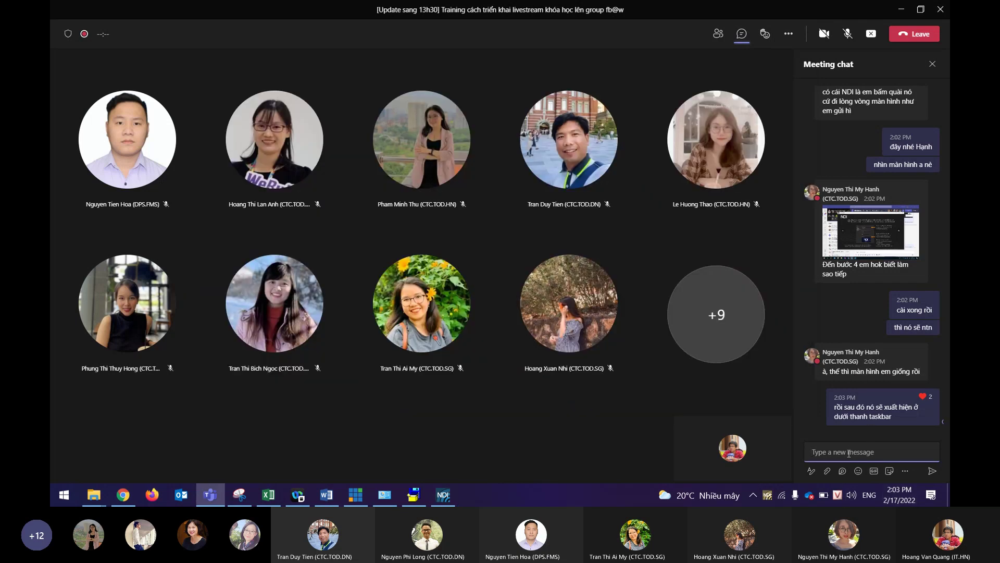
Send 'còn ai chưa xong nữa k ạ?' to the meeting chat and watch for replies.
{"action": "type", "text": "còn ai chưa xong nữa k ạ?"}
{"action": "key", "text": "Return"}
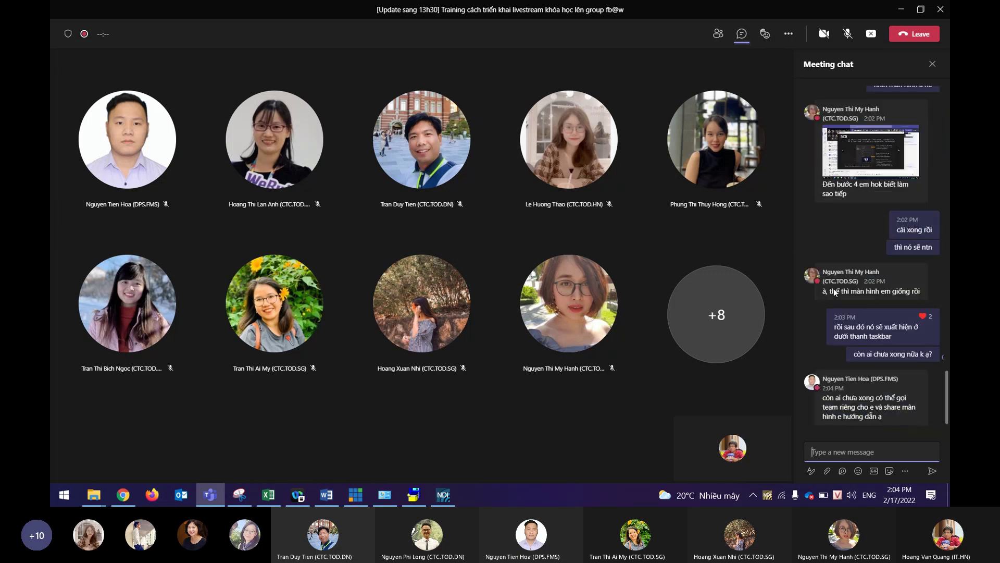
{"action": "mouse_move", "coordinate": [834, 288]}
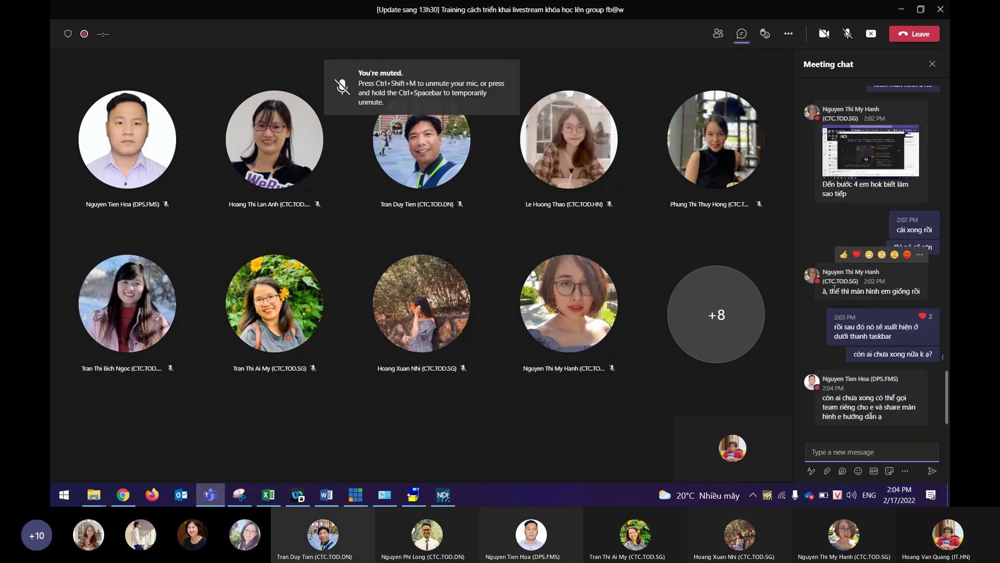
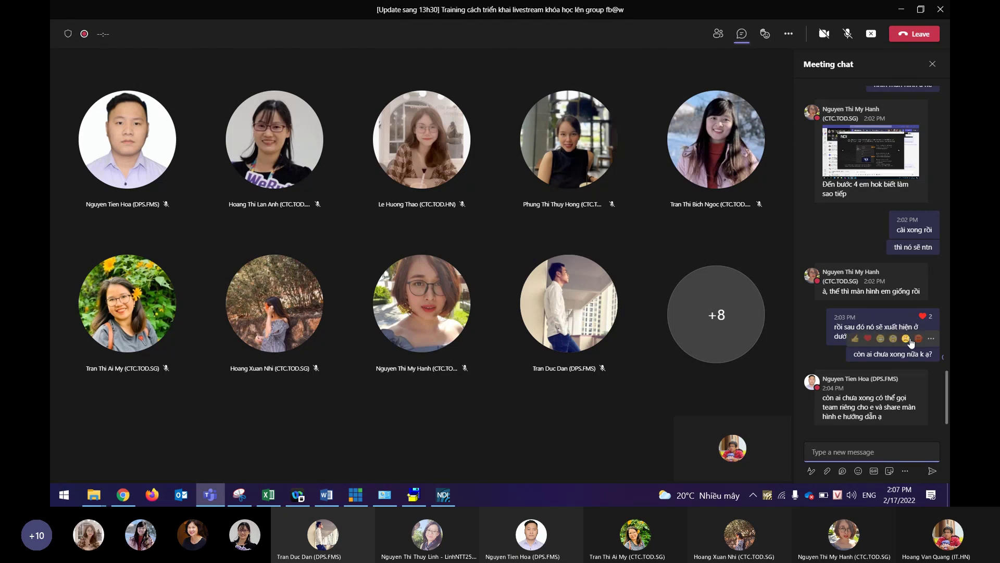
Post a Meeting chat message offering support to anyone not finished or having problems.
{"action": "mouse_move", "coordinate": [927, 317]}
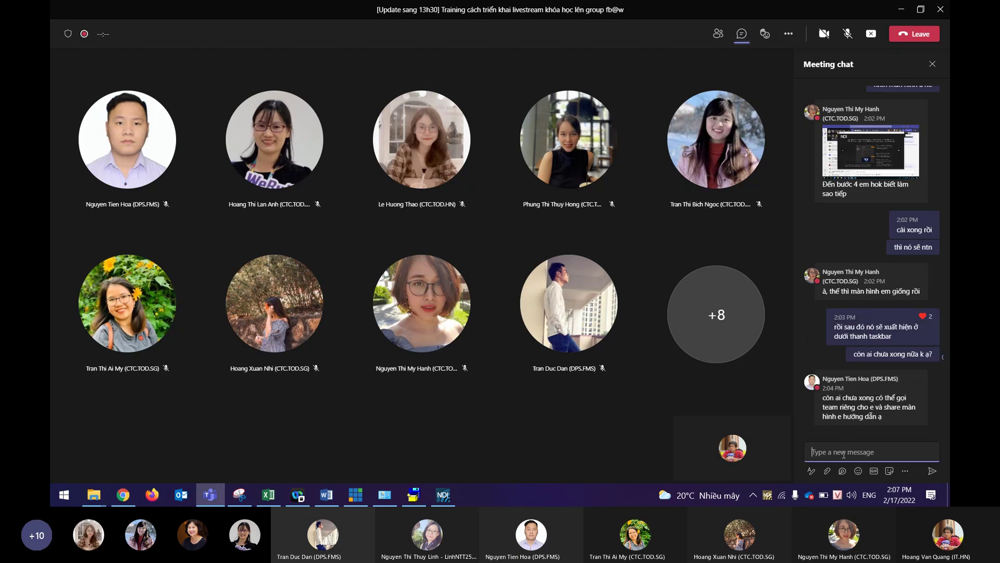
{"action": "type", "text": "Nếu mọi người chưa cọ"}
{"action": "key", "text": "BackSpace"}
{"action": "type", "text": "xong hay cso"}
{"action": "type", "text": " vân"}
{"action": "type", "text": "s đề gì t"}
{"action": "type", "text": "hid"}
{"action": "key", "text": "BackSpace"}
{"action": "type", "text": "f comment c"}
{"action": "type", "text": "deer em su"}
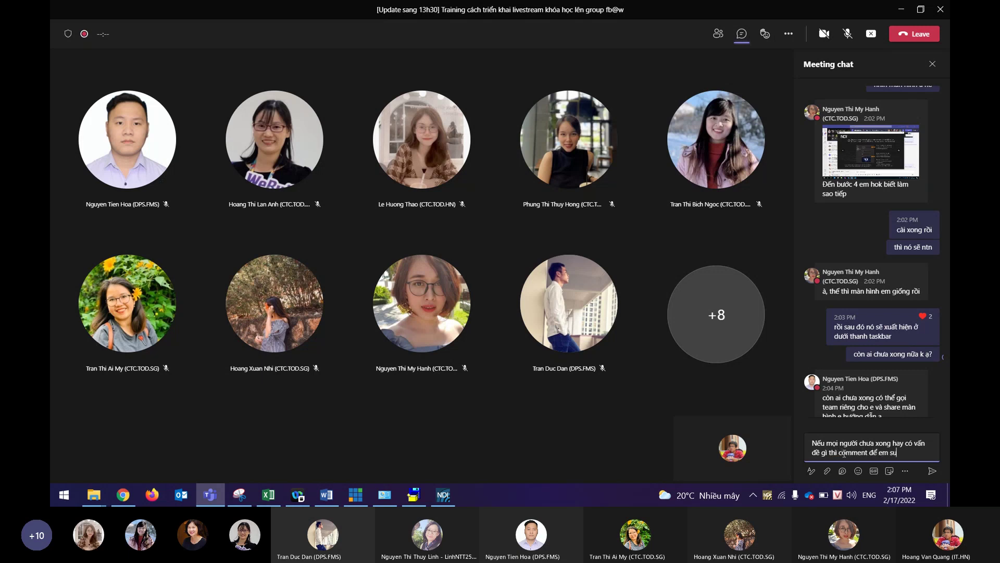
{"action": "type", "text": "pport"}
{"action": "key", "text": "Return"}
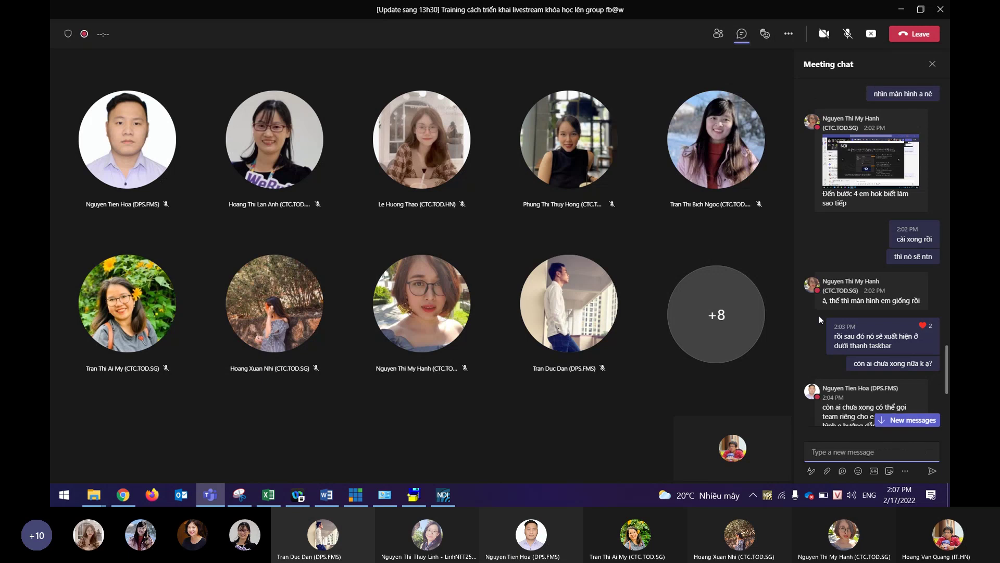
Heart the shared laptop photo, reply 'Đúng rồi chị 2 ạ', and view the photo full-size.
{"action": "scroll", "coordinate": [819, 319], "scroll_direction": "down", "scroll_amount": 4}
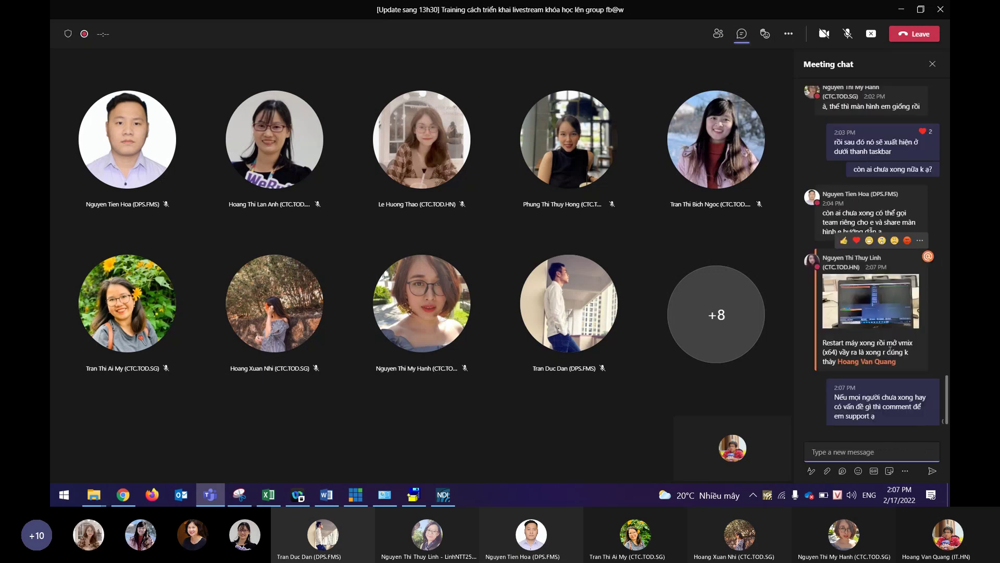
{"action": "left_click", "coordinate": [856, 240]}
{"action": "type", "text": "Đúng rồi chị 2 ạ"}
{"action": "key", "text": "Return"}
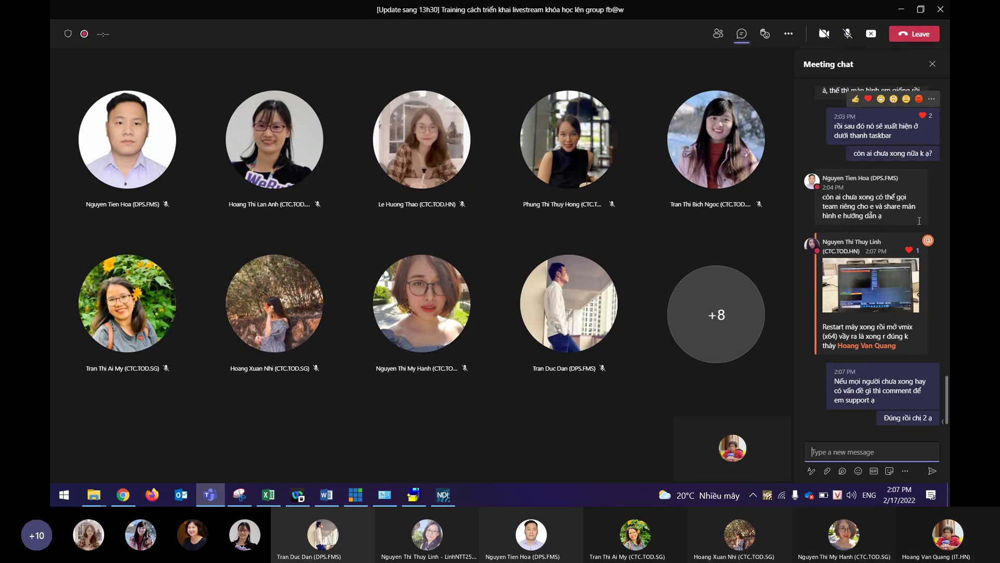
{"action": "left_click", "coordinate": [879, 291]}
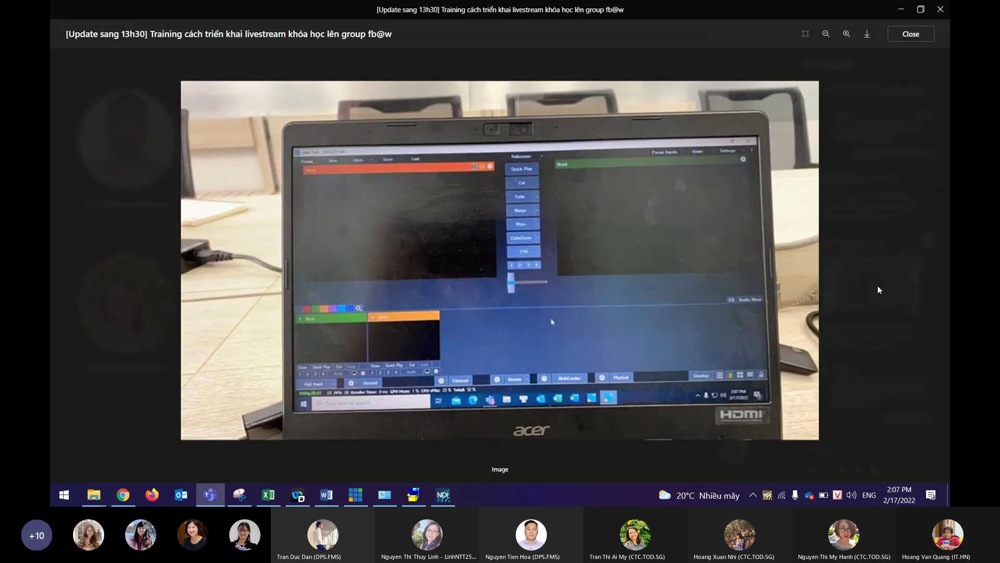
Close the full-size photo to return to the meeting and unmute the microphone.
{"action": "left_click", "coordinate": [755, 498]}
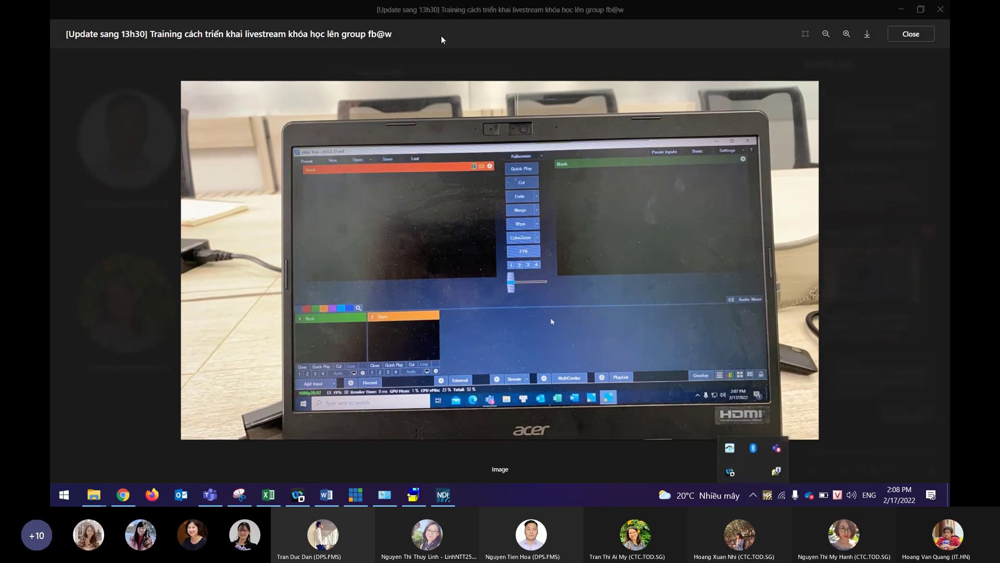
{"action": "left_click", "coordinate": [911, 33]}
{"action": "left_click", "coordinate": [911, 33]}
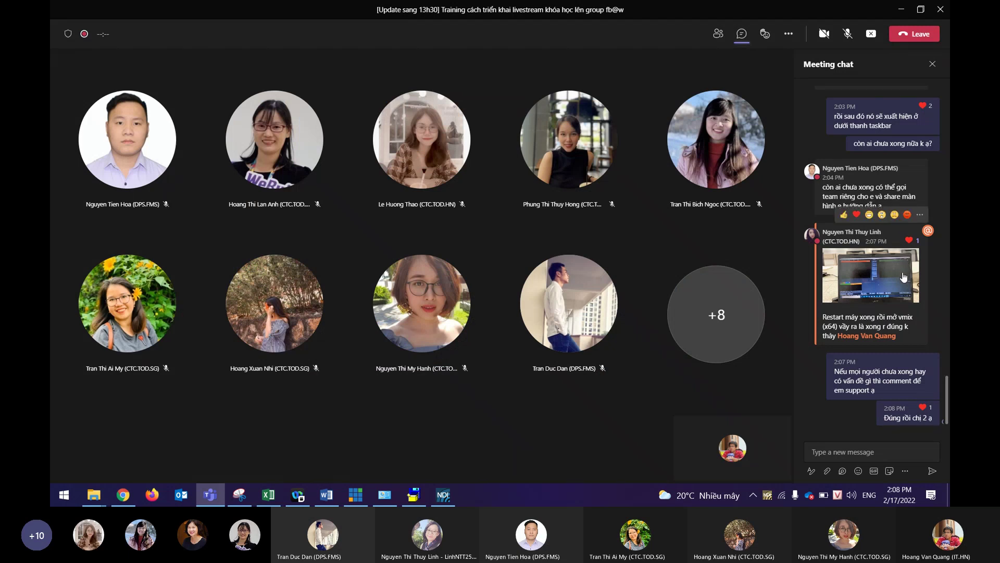
{"action": "mouse_move", "coordinate": [921, 412]}
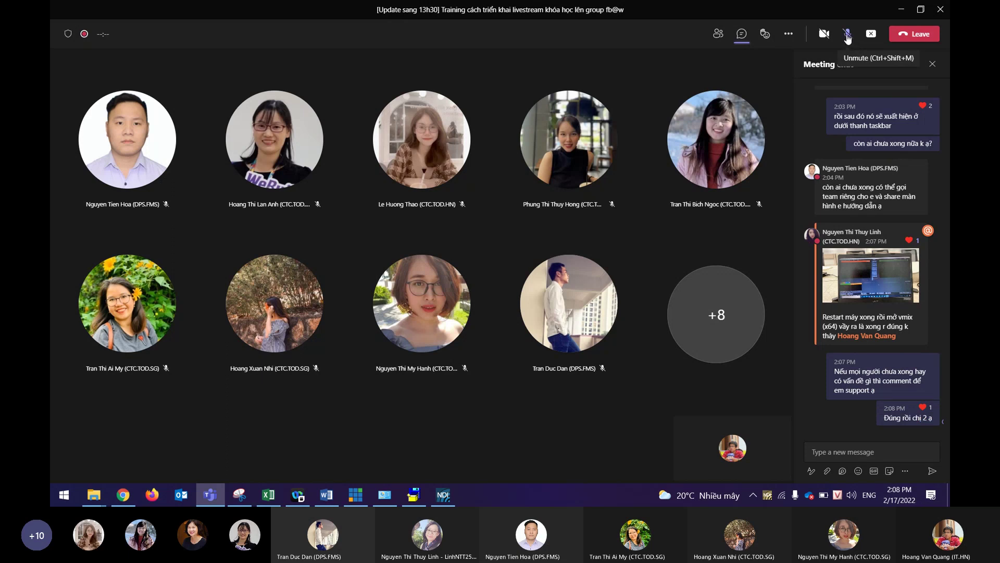
{"action": "left_click", "coordinate": [847, 34]}
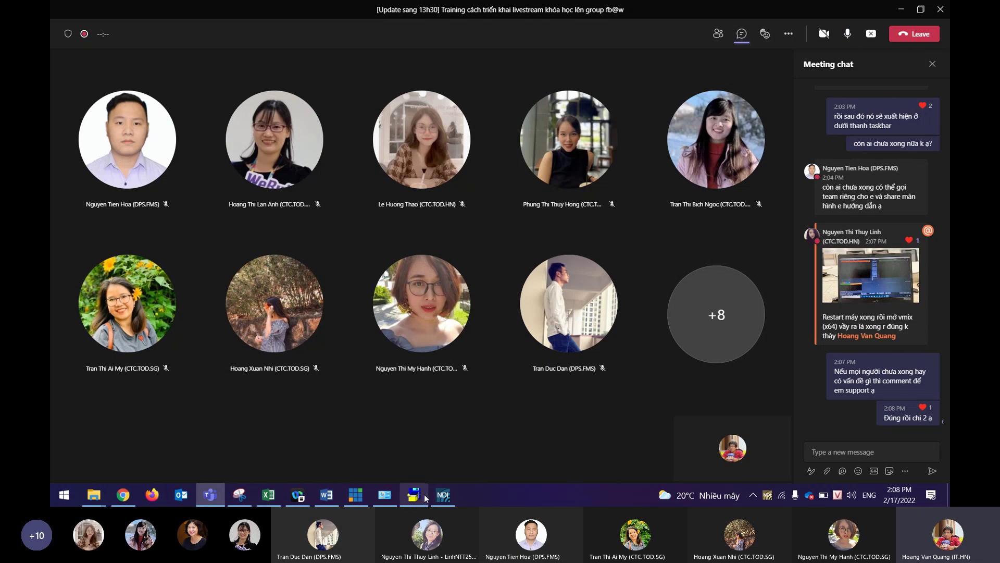
Close the VB-Audio and NDI Launcher windows from their taskbar previews.
{"action": "mouse_move", "coordinate": [426, 494]}
{"action": "left_click", "coordinate": [472, 415]}
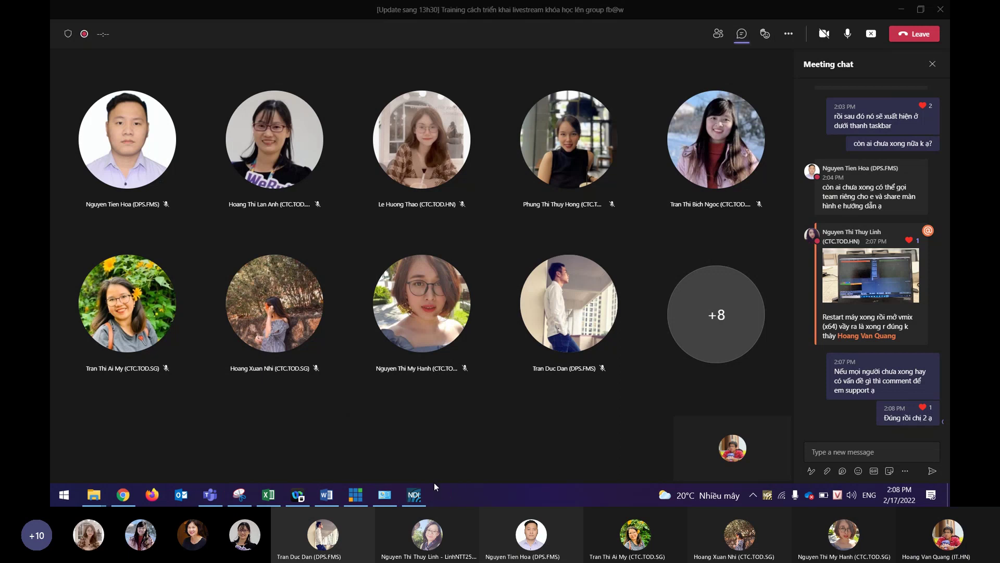
{"action": "mouse_move", "coordinate": [426, 492]}
{"action": "left_click", "coordinate": [461, 411]}
Mute the microphone again and raise the Windows speaker volume to 100.
{"action": "left_click", "coordinate": [845, 36]}
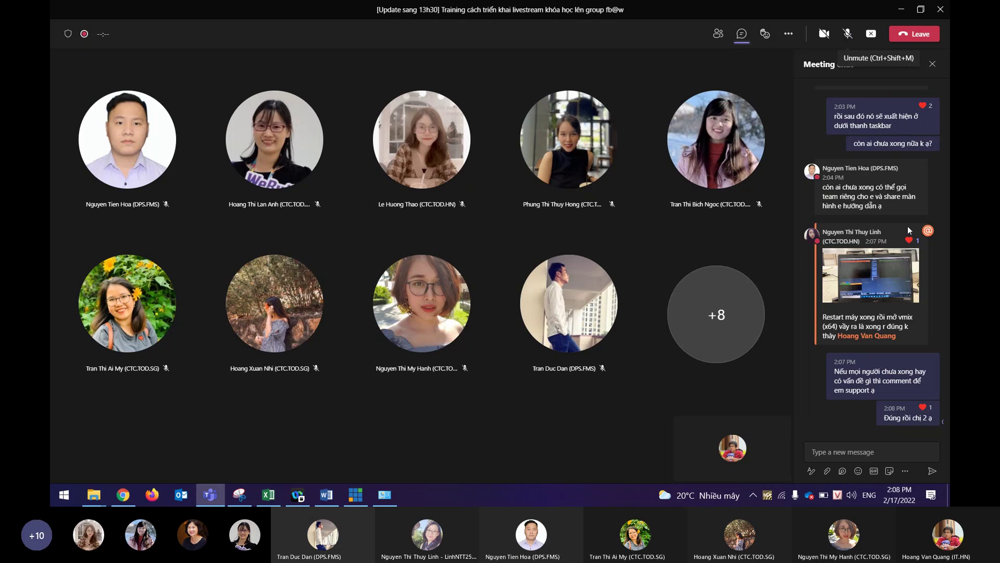
{"action": "left_click", "coordinate": [852, 496]}
{"action": "scroll", "coordinate": [861, 463], "scroll_direction": "up", "scroll_amount": 3}
{"action": "left_click", "coordinate": [564, 450]}
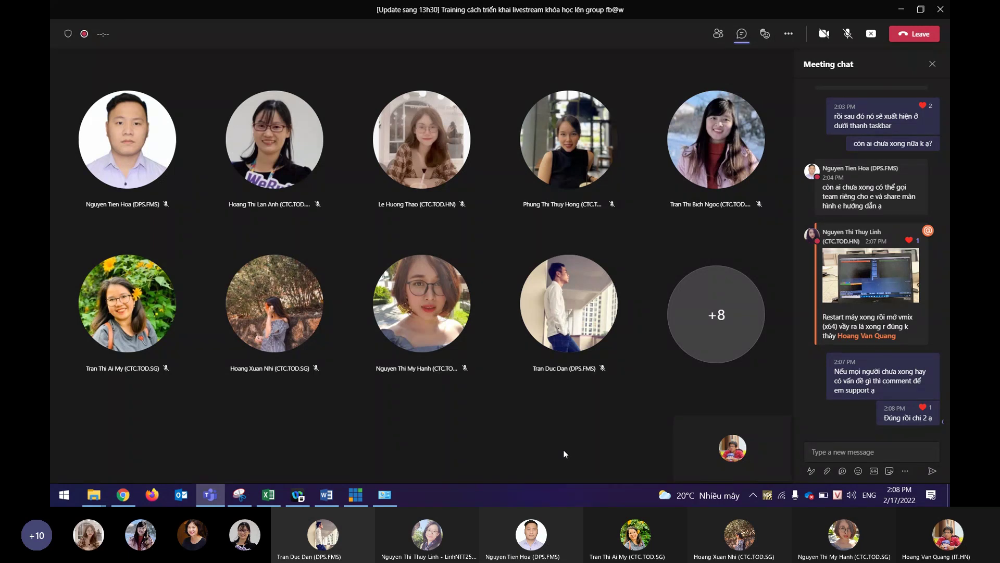
Send 'Minh đi tiếp nhé' and then '???' in the meeting chat.
{"action": "left_click", "coordinate": [838, 452]}
{"action": "type", "text": "Minh"}
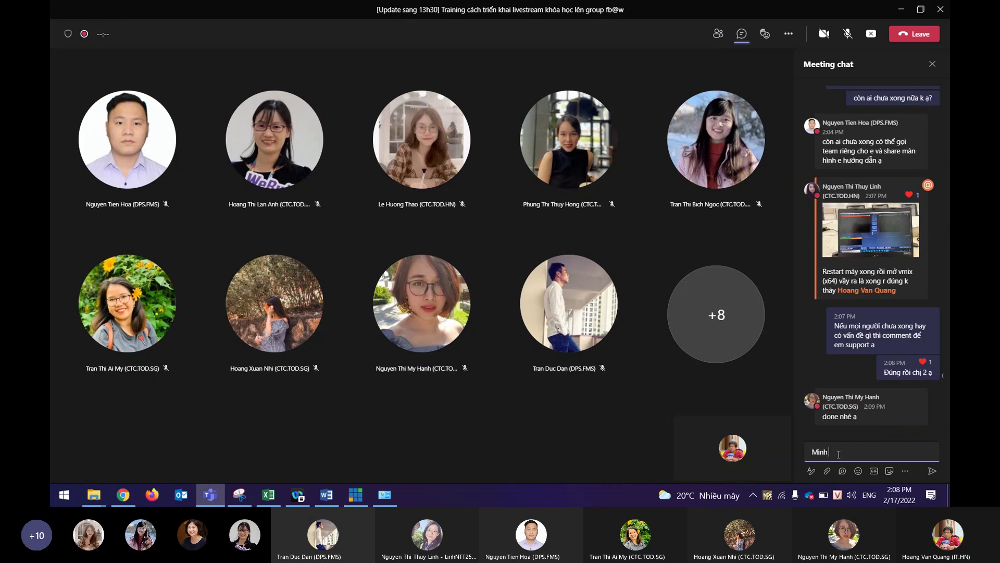
{"action": "type", "text": " đi tiếp nhé"}
{"action": "key", "text": "Return"}
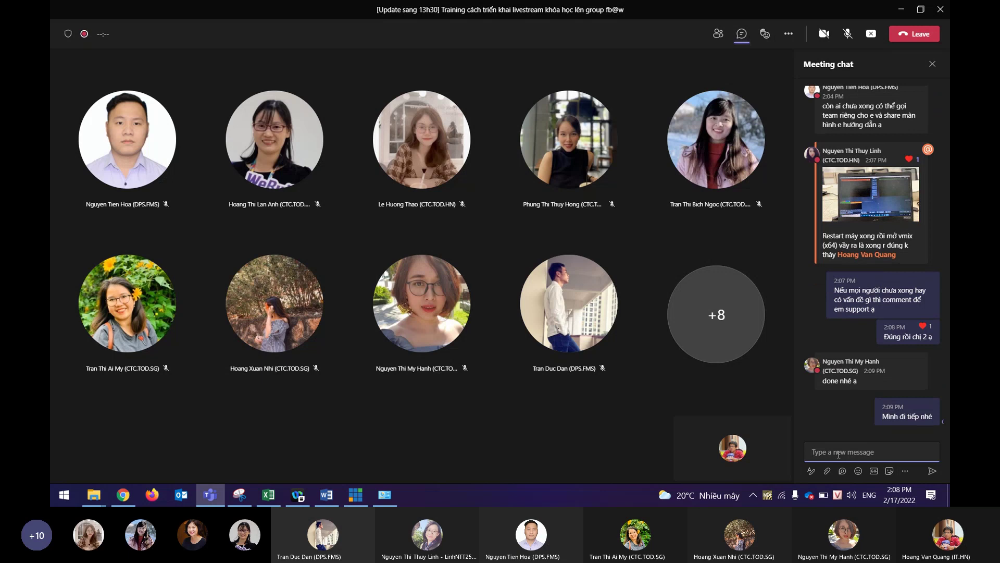
{"action": "type", "text": "???"}
{"action": "key", "text": "Return"}
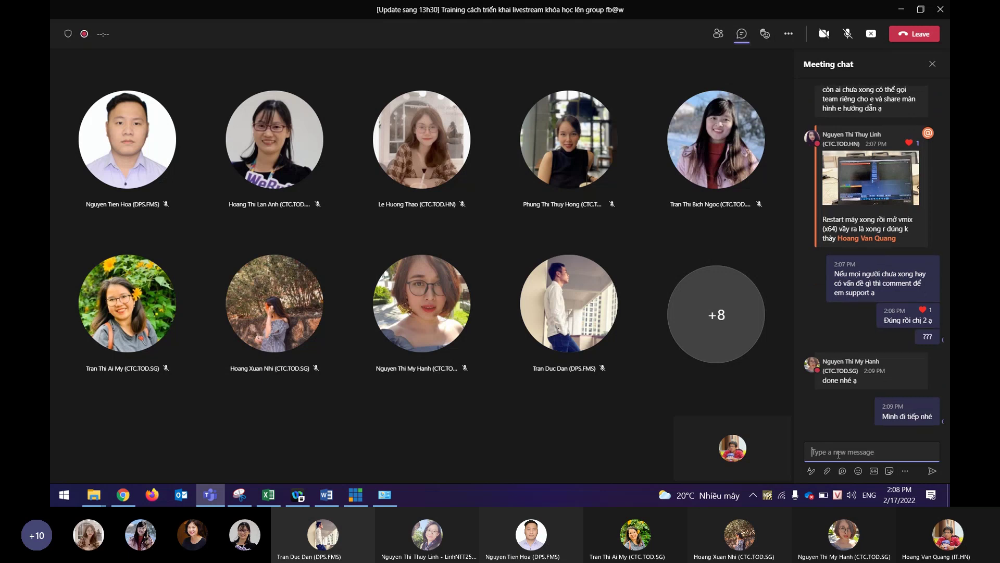
Unmute the microphone in the meeting toolbar.
{"action": "left_click", "coordinate": [826, 404]}
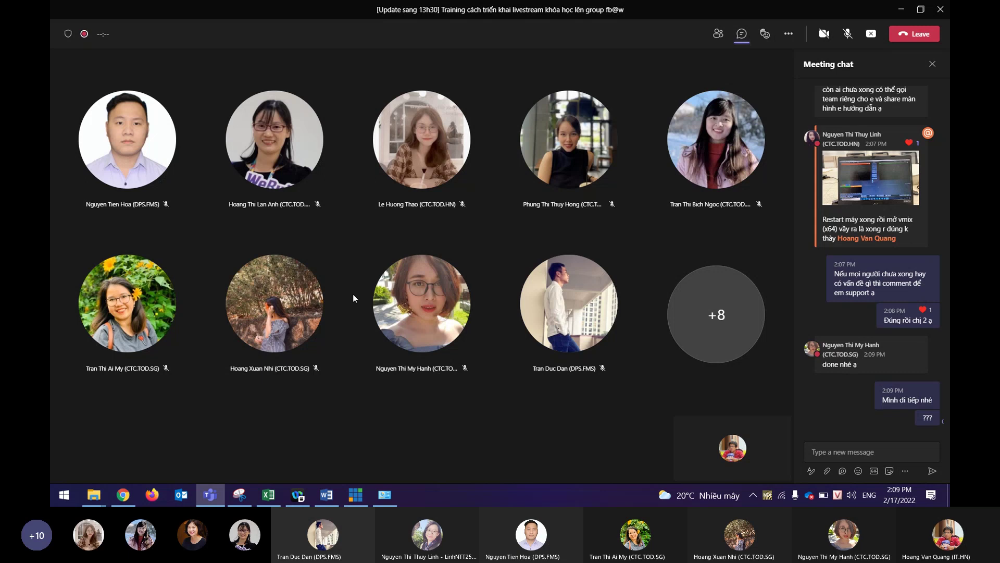
{"action": "mouse_move", "coordinate": [439, 297]}
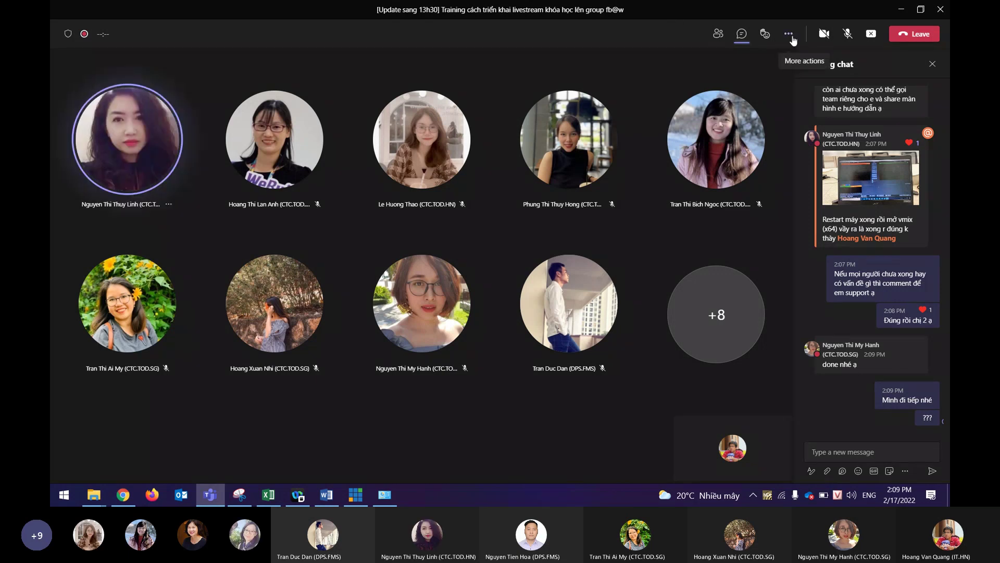
{"action": "left_click", "coordinate": [847, 33]}
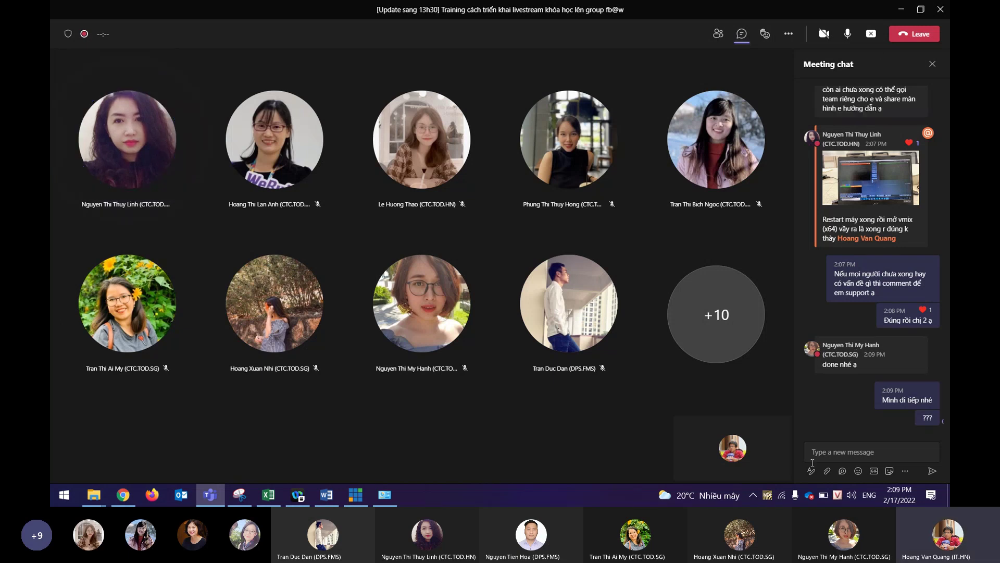
Check the Windows speaker volume and the list of playback devices.
{"action": "left_click", "coordinate": [856, 498]}
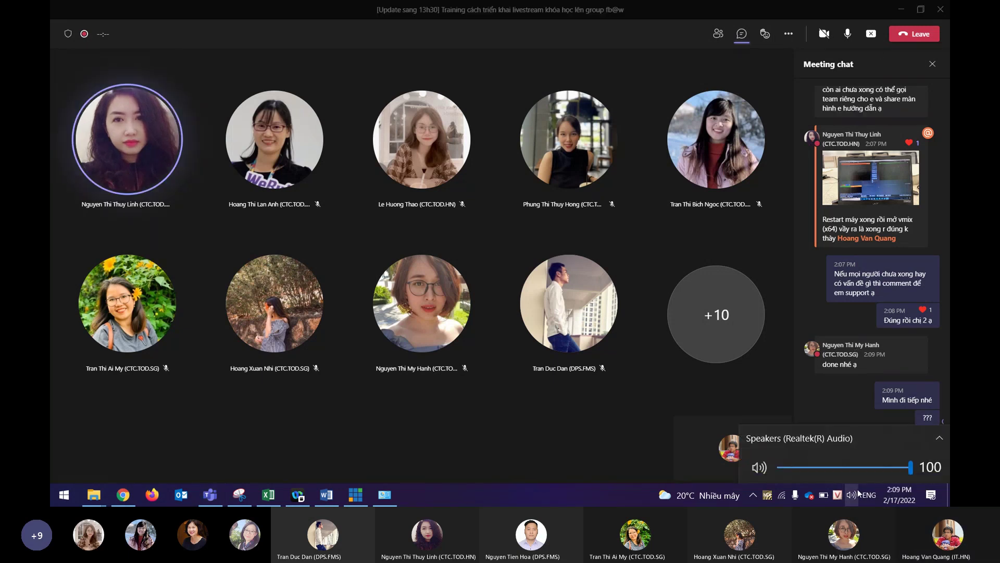
{"action": "left_click", "coordinate": [941, 442]}
{"action": "left_click", "coordinate": [849, 350]}
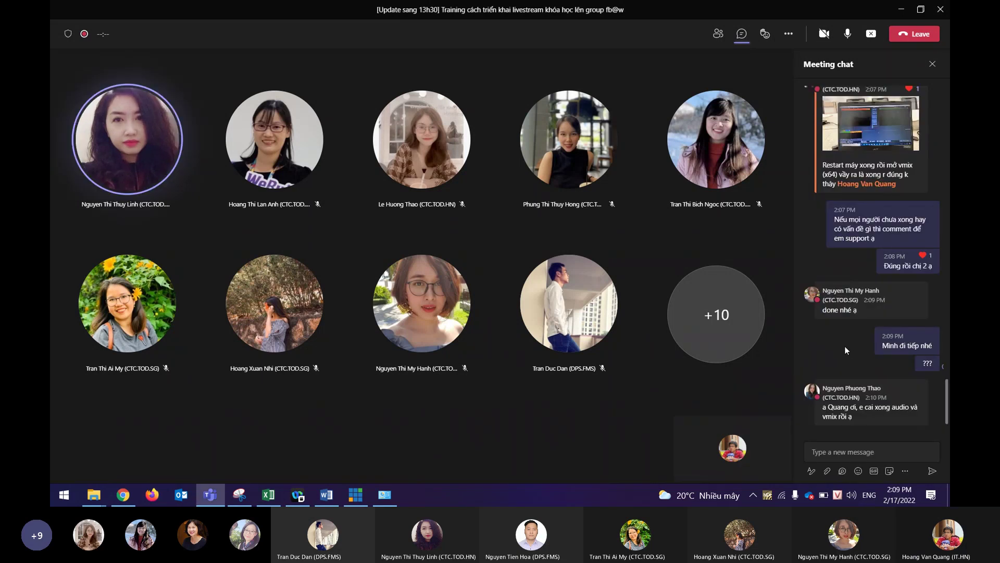
Reply 'k nghe đc em nói ak' in chat and open the meeting's Device settings.
{"action": "left_click", "coordinate": [852, 449]}
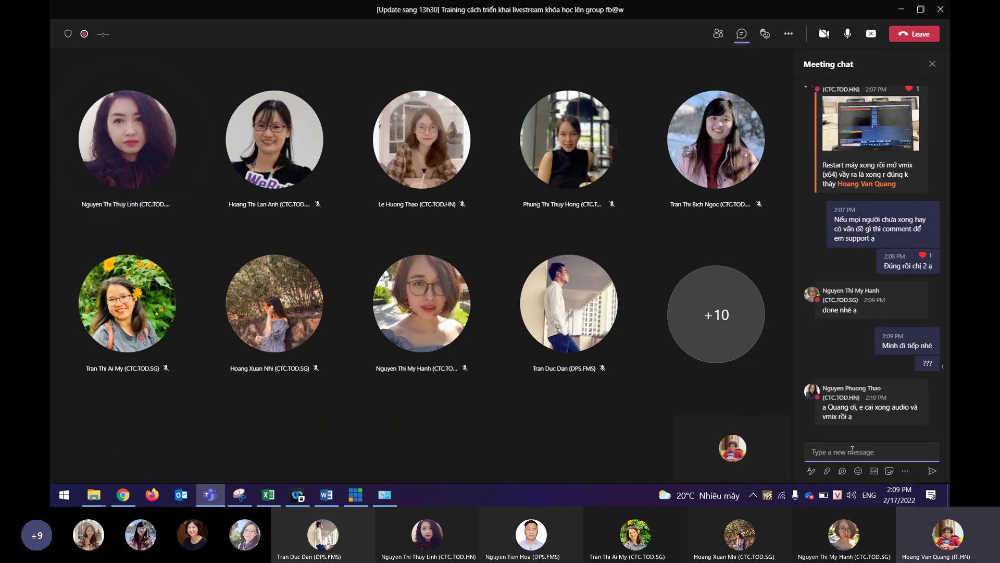
{"action": "type", "text": "k nghe d"}
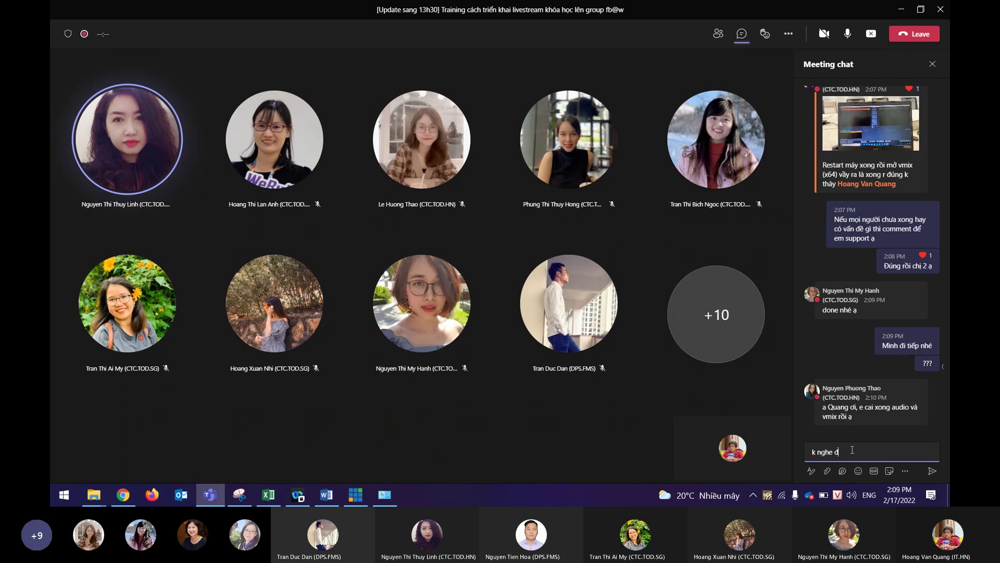
{"action": "type", "text": "c em rói ak"}
{"action": "key", "text": "Return"}
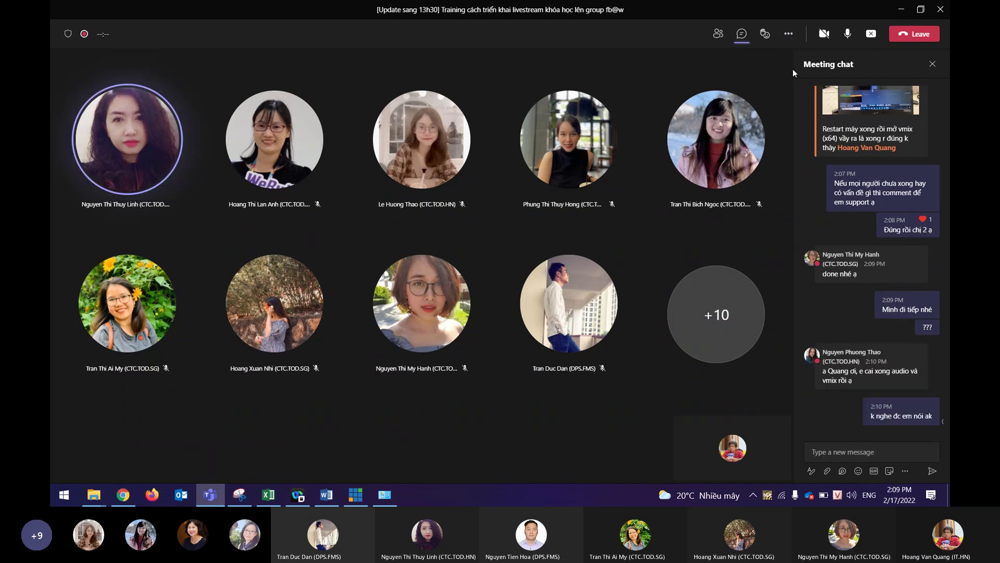
{"action": "left_click", "coordinate": [789, 33]}
{"action": "left_click", "coordinate": [815, 81]}
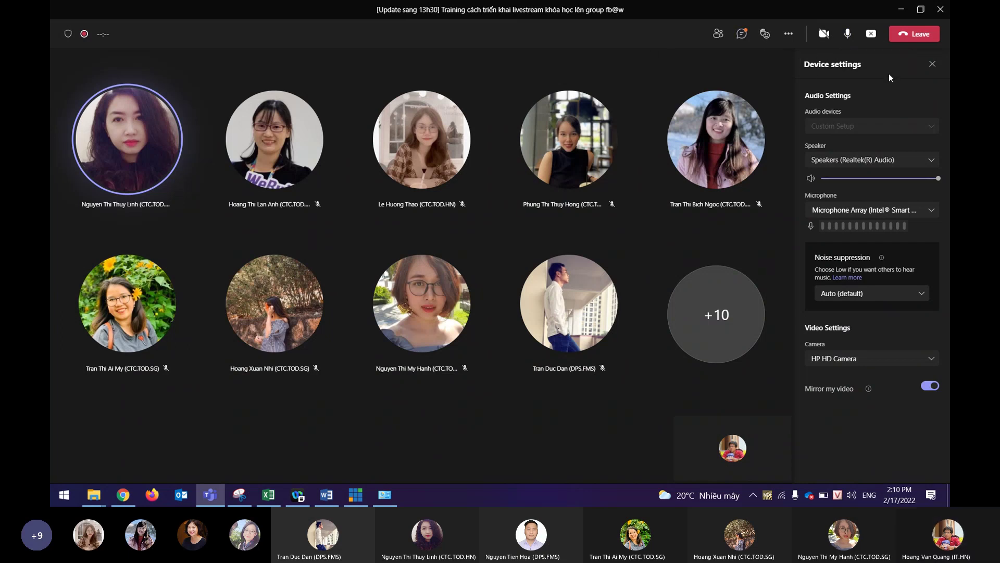
Close Device settings and show the Participants list with 20 people.
{"action": "left_click", "coordinate": [932, 64]}
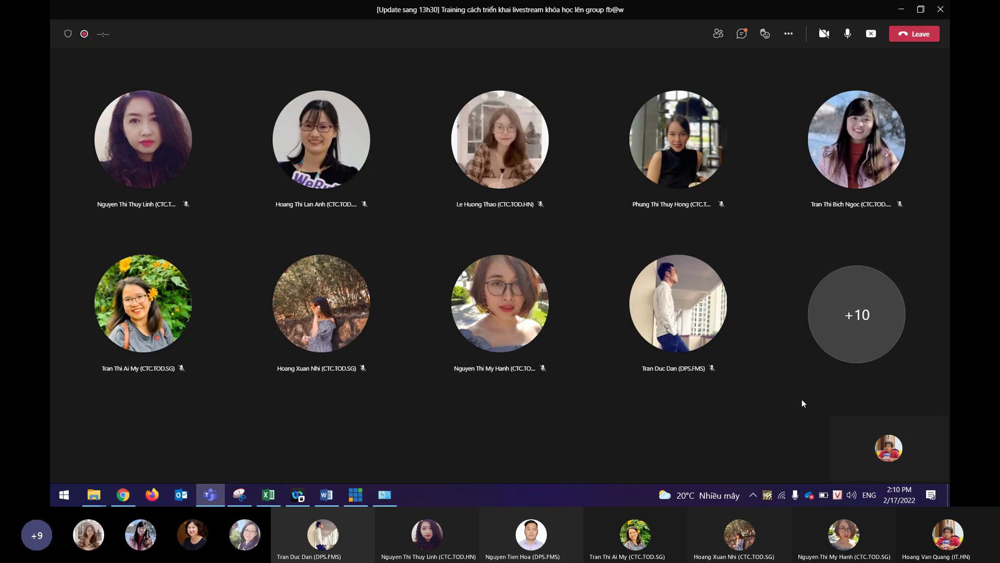
{"action": "left_click", "coordinate": [717, 34]}
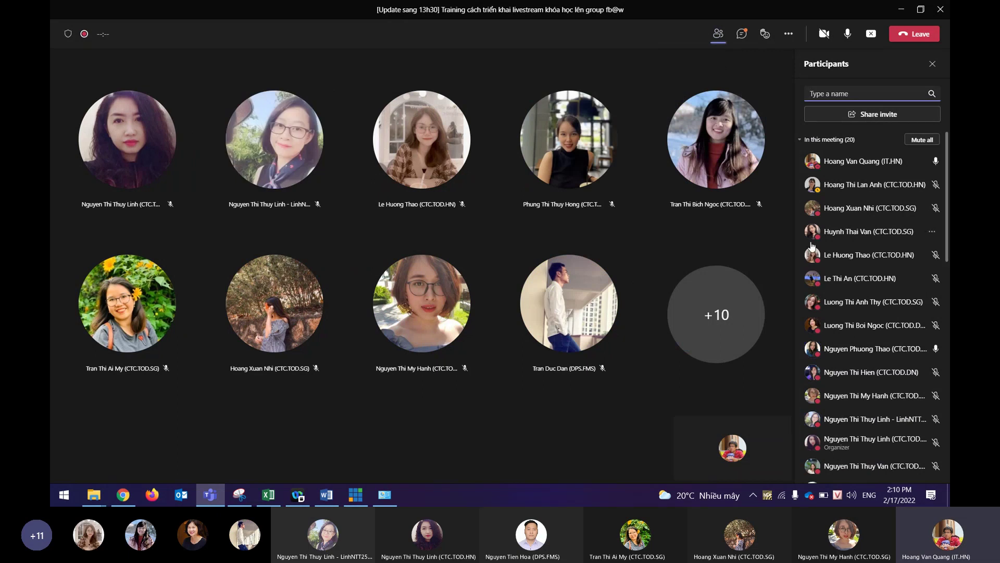
{"action": "scroll", "coordinate": [897, 262], "scroll_direction": "down", "scroll_amount": 10}
{"action": "scroll", "coordinate": [888, 269], "scroll_direction": "down", "scroll_amount": 1}
{"action": "scroll", "coordinate": [888, 269], "scroll_direction": "up", "scroll_amount": 10}
{"action": "scroll", "coordinate": [887, 265], "scroll_direction": "up", "scroll_amount": 1}
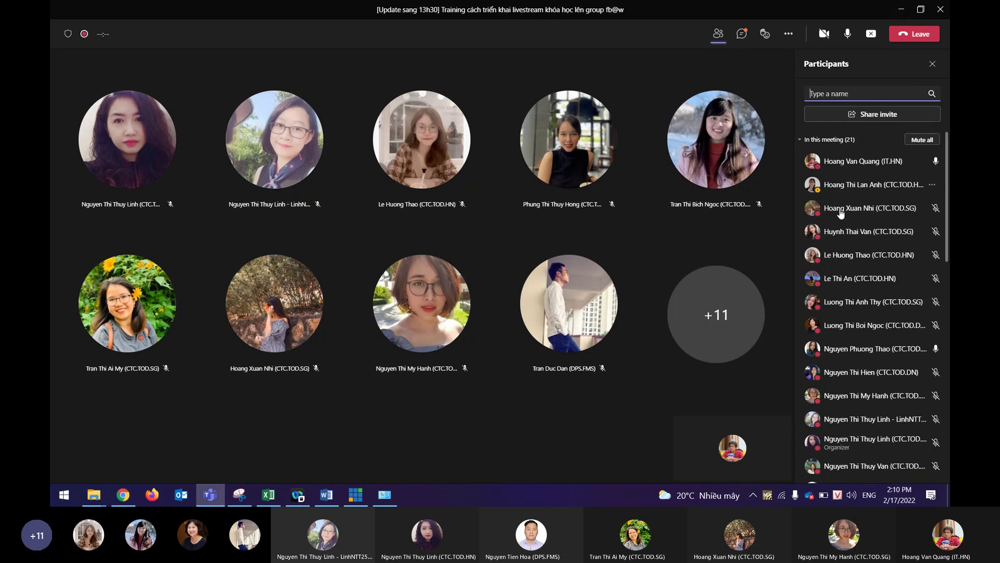
{"action": "left_click", "coordinate": [742, 33]}
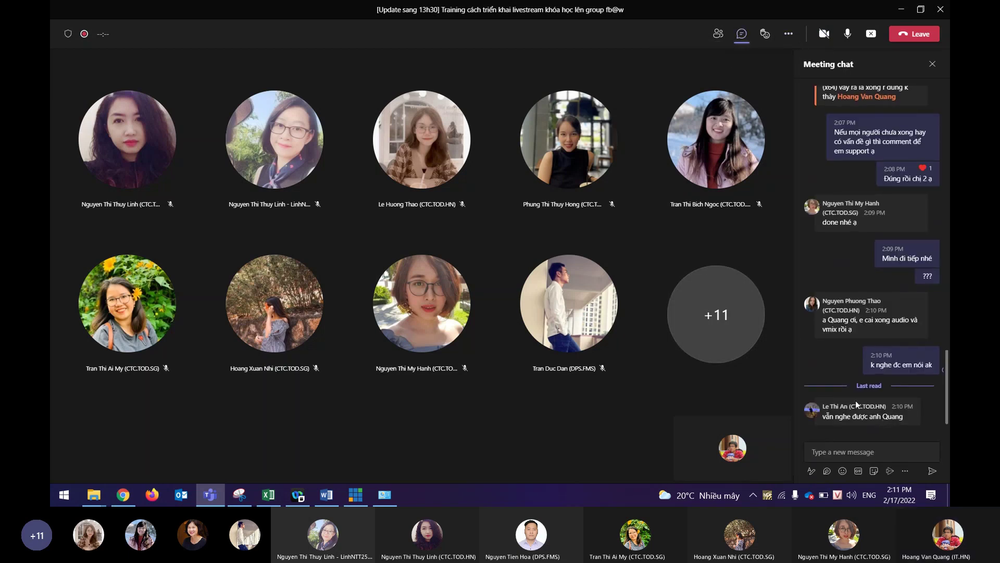
Heart the latest chat message, check the speaker volume and tray, then minimize Teams.
{"action": "left_click", "coordinate": [850, 388]}
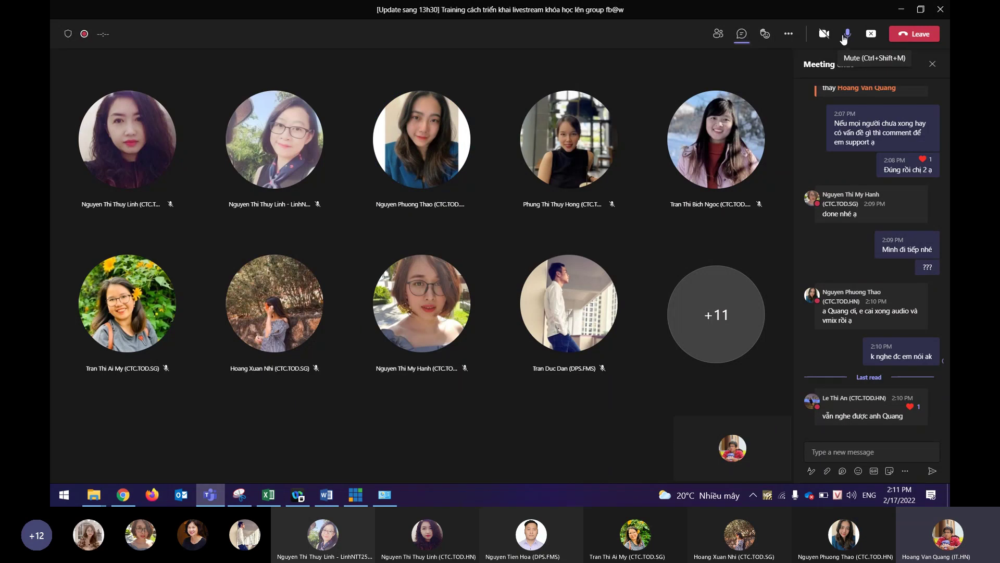
{"action": "left_click", "coordinate": [852, 496]}
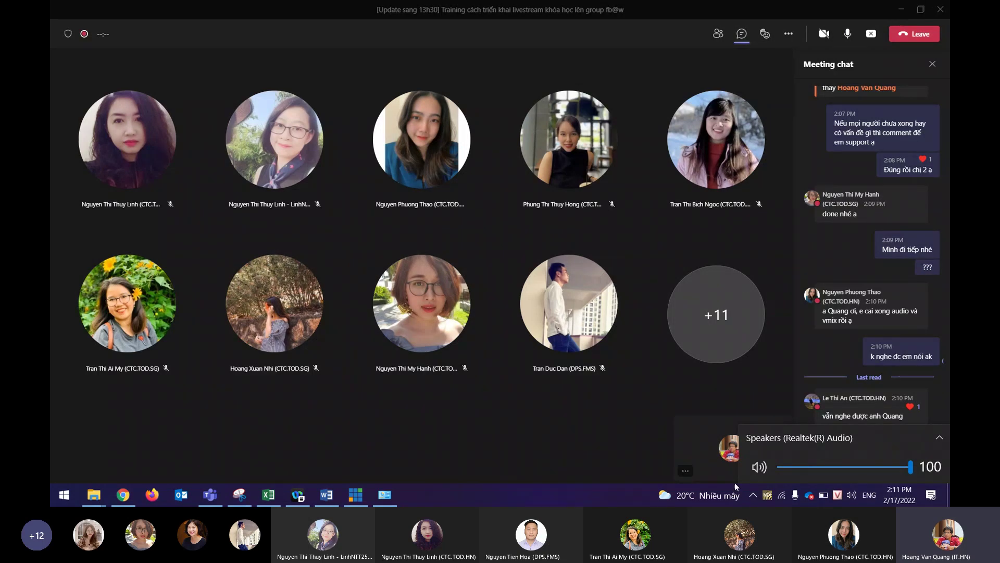
{"action": "left_click", "coordinate": [752, 499]}
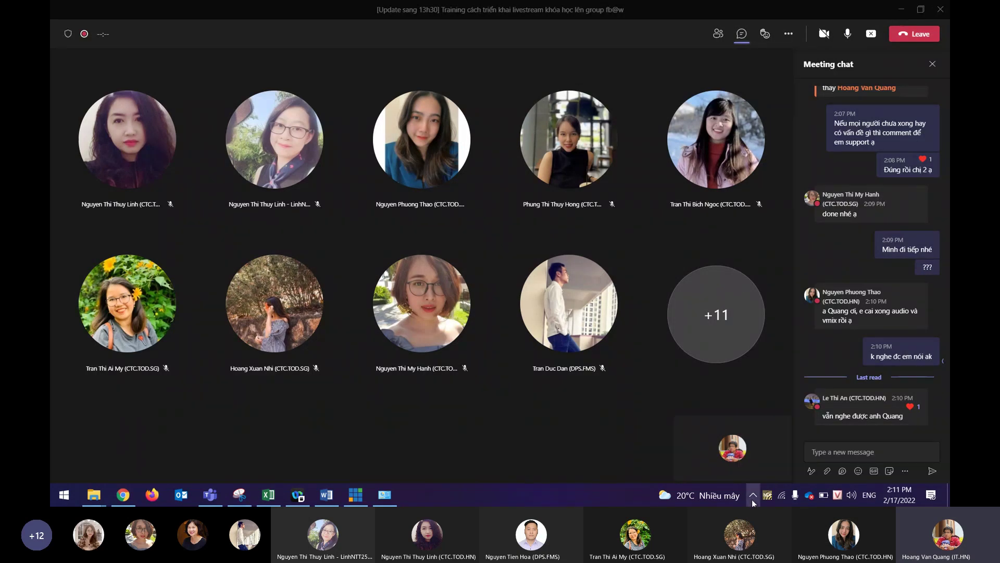
{"action": "left_click", "coordinate": [752, 499]}
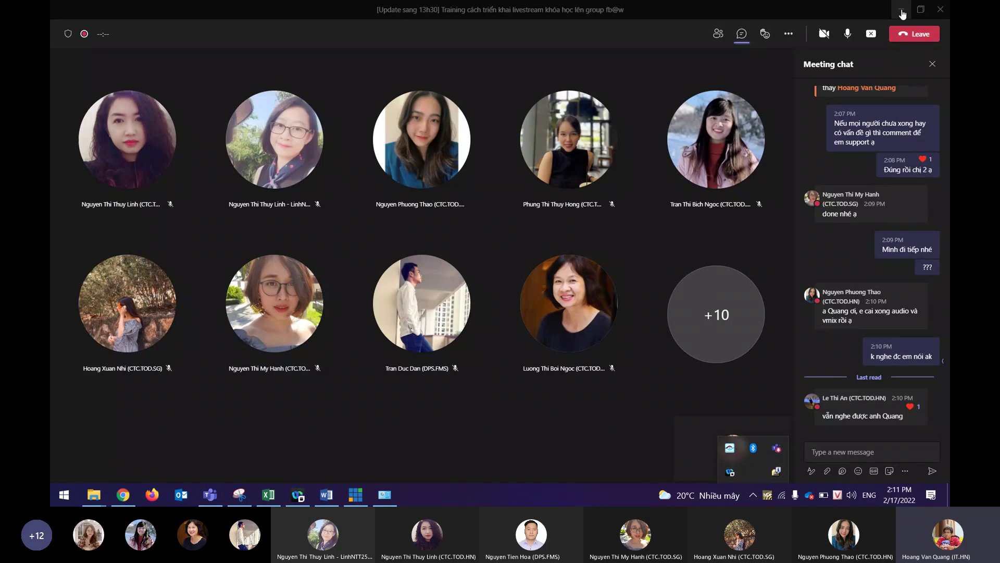
{"action": "left_click", "coordinate": [902, 11]}
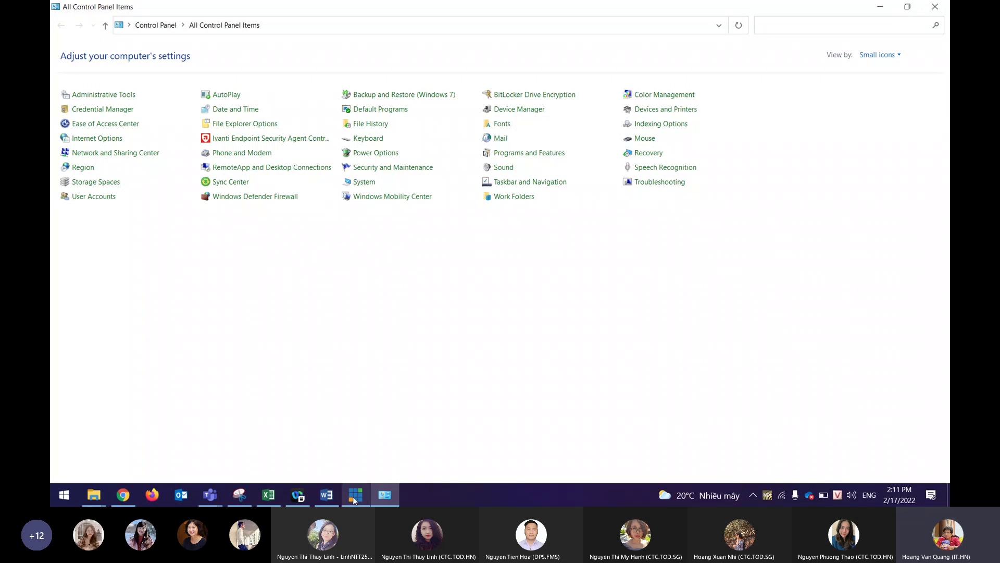
Switch to vMix and open its Settings, showing 1920x1080 output at 29.97p.
{"action": "mouse_move", "coordinate": [355, 501]}
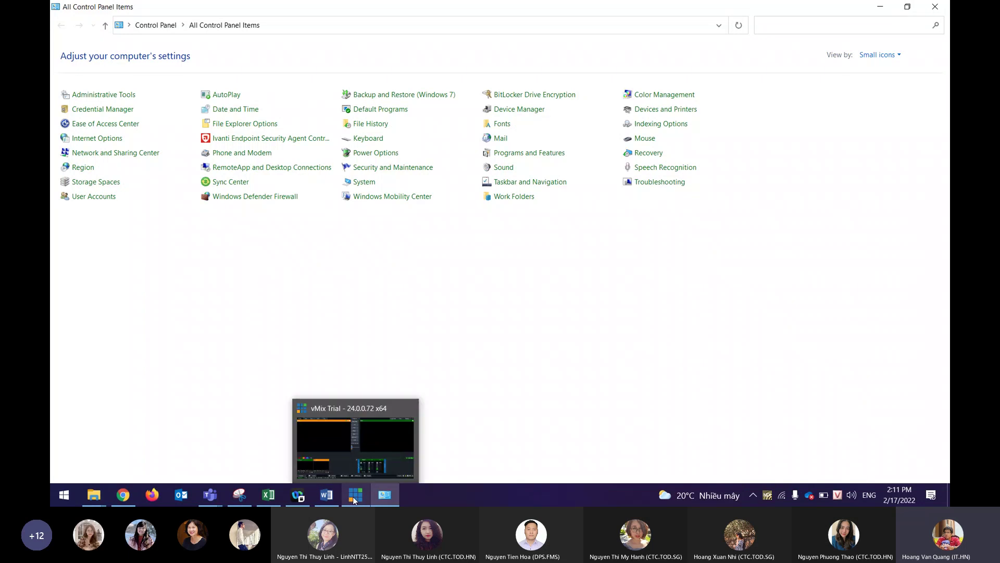
{"action": "left_click", "coordinate": [351, 439]}
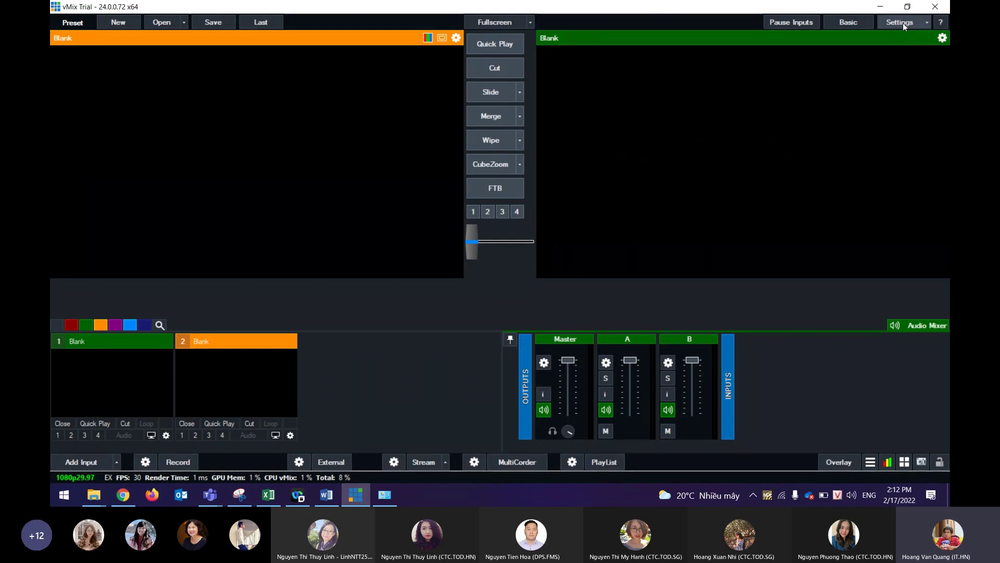
{"action": "left_click", "coordinate": [927, 24]}
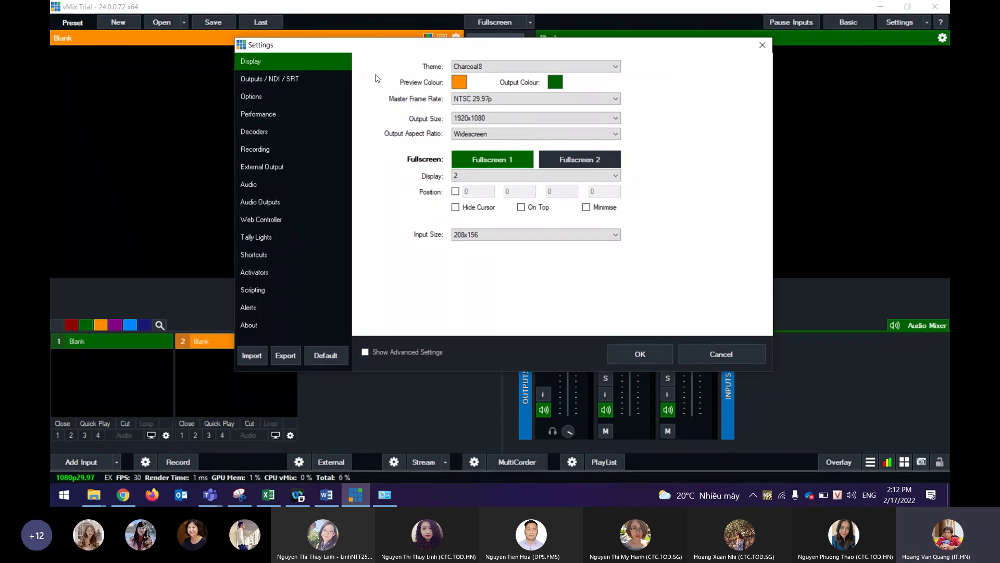
Under Outputs / NDI / SRT, toggle Output 1's NDI off and on, then open its output settings.
{"action": "left_click", "coordinate": [265, 80]}
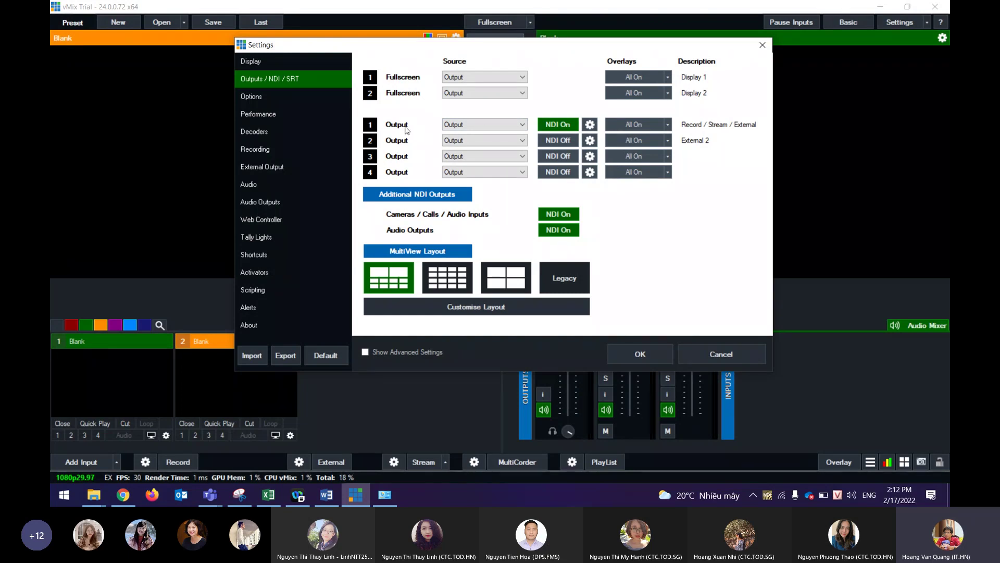
{"action": "left_click", "coordinate": [568, 126]}
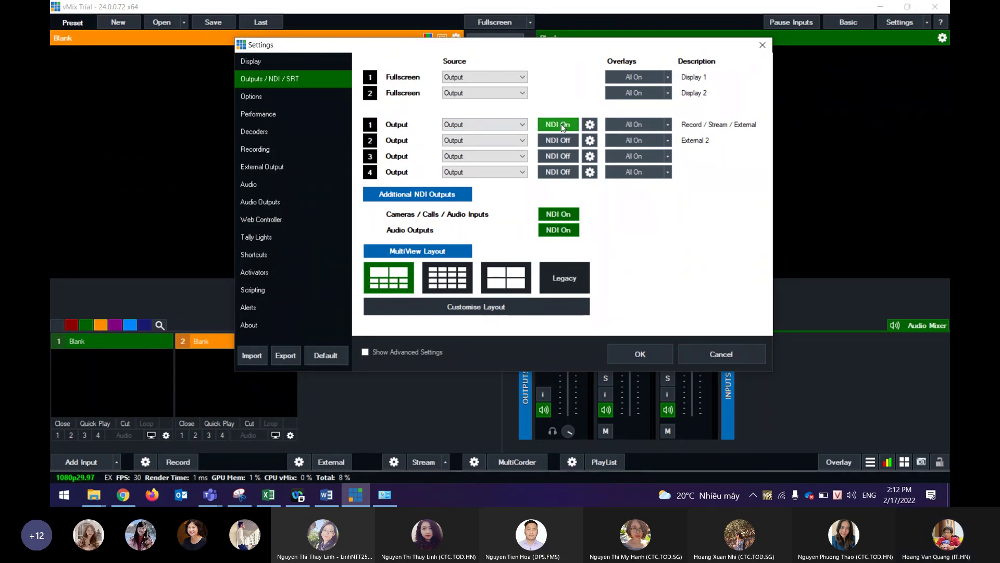
{"action": "left_click", "coordinate": [570, 125]}
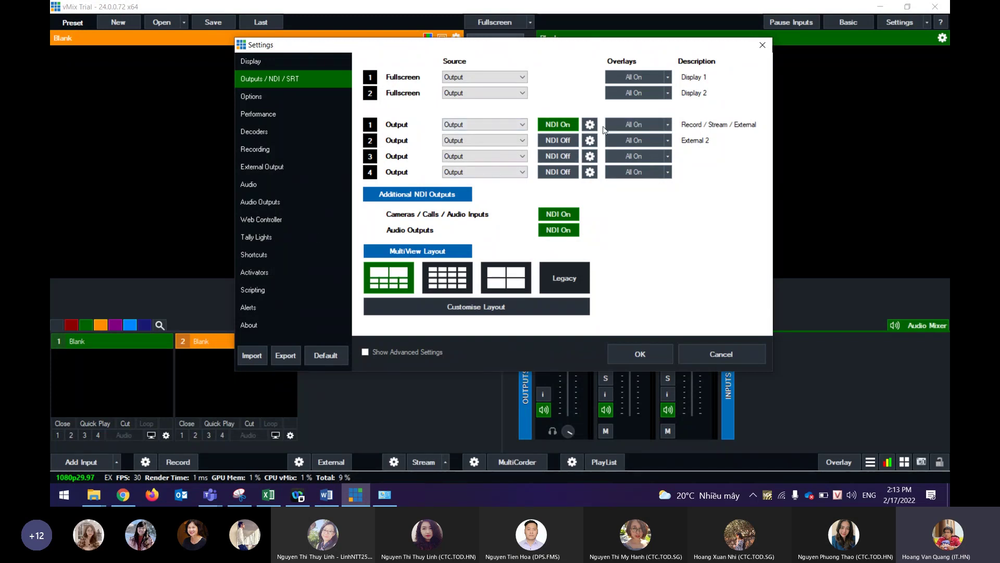
{"action": "left_click", "coordinate": [589, 125]}
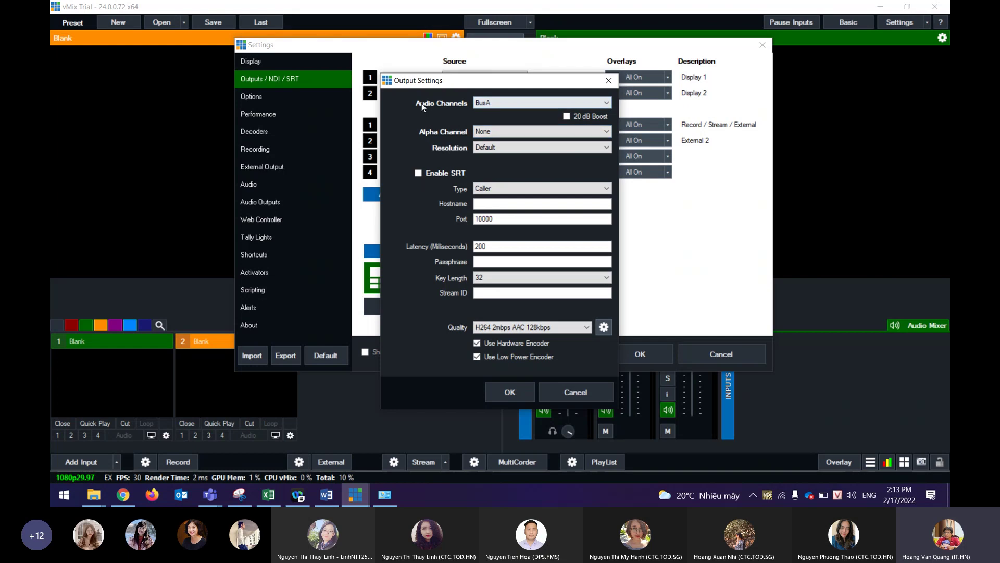
Keep Output 1's NDI audio channel on BusA, confirm, and go to Audio Outputs.
{"action": "left_click", "coordinate": [491, 103]}
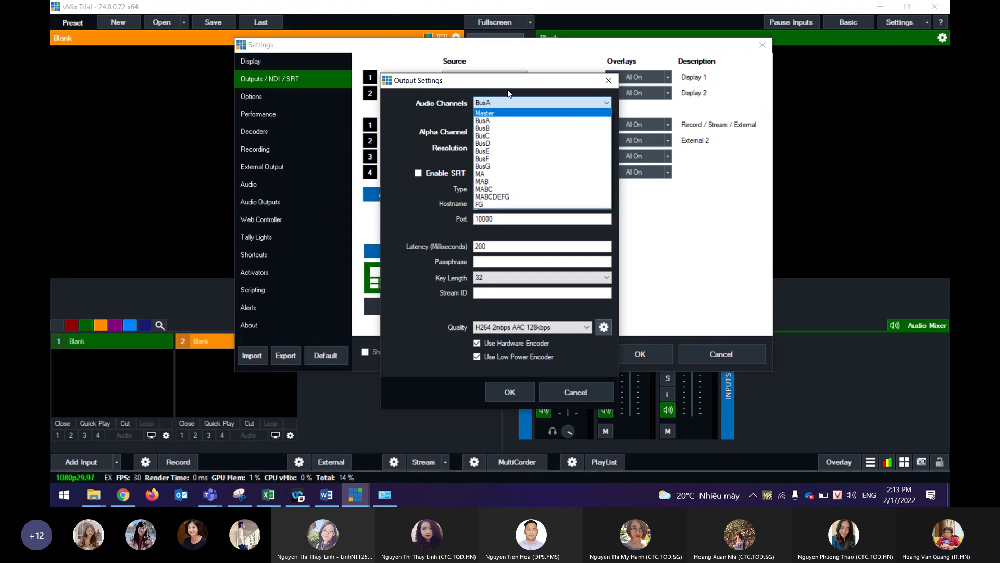
{"action": "left_click", "coordinate": [499, 122]}
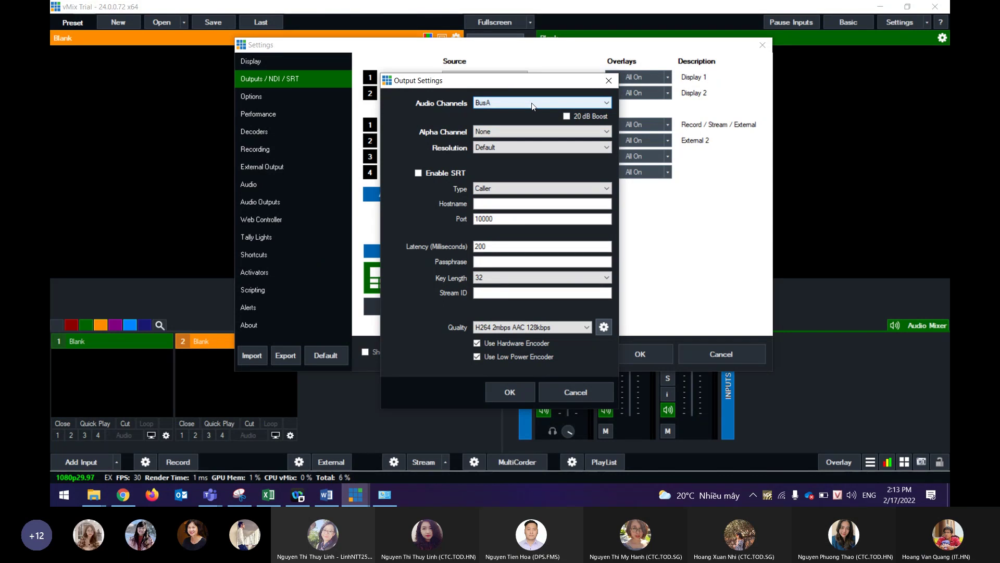
{"action": "left_click", "coordinate": [503, 389]}
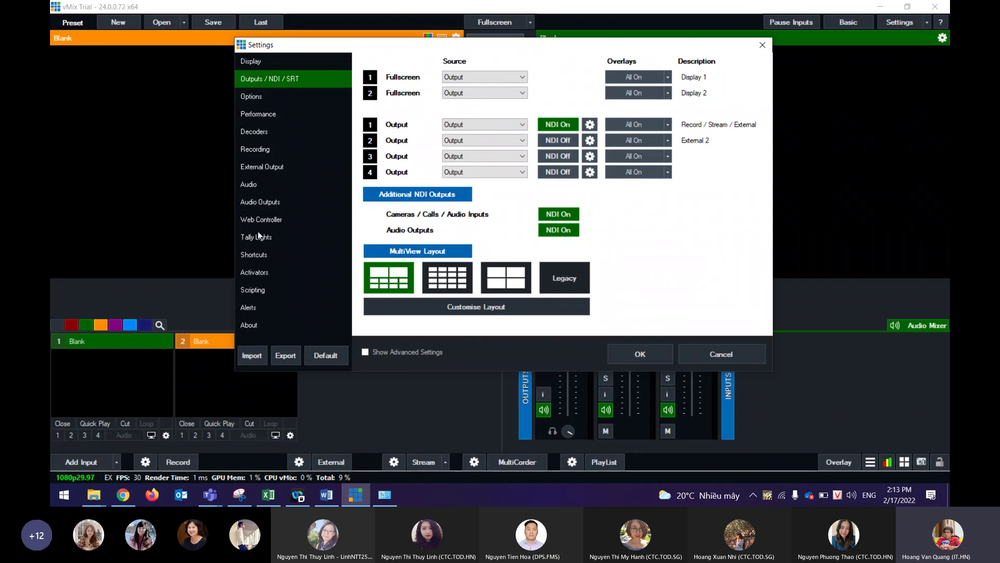
{"action": "left_click", "coordinate": [270, 203]}
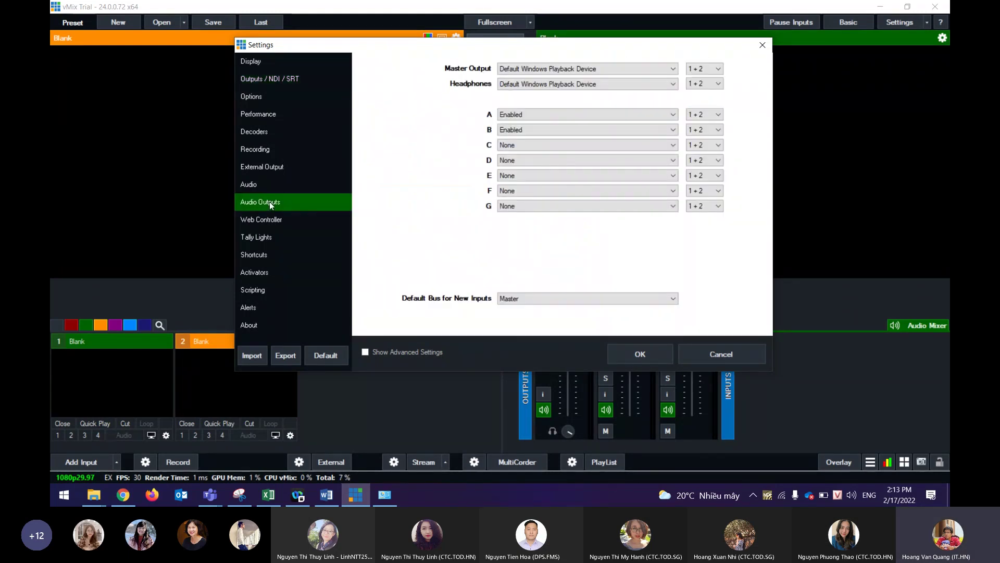
Set audio bus A to Enabled alongside B, save the settings, and begin adding an input.
{"action": "left_click", "coordinate": [544, 114]}
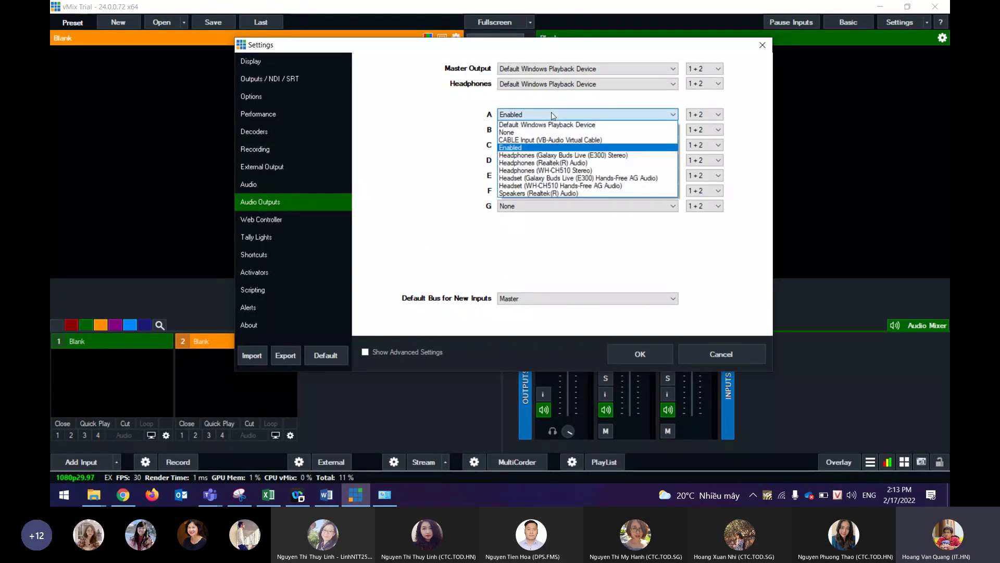
{"action": "left_click", "coordinate": [514, 148]}
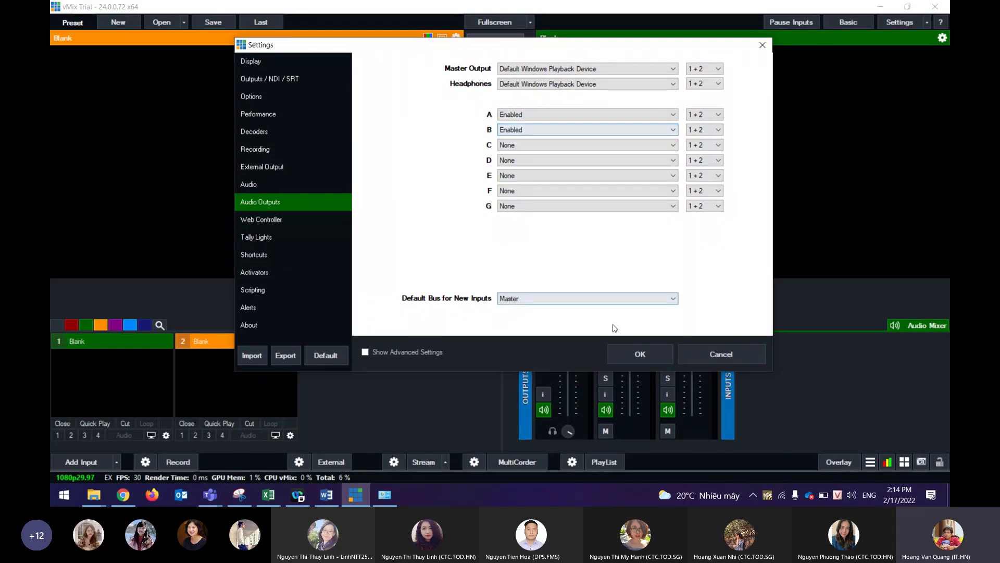
{"action": "left_click", "coordinate": [630, 353]}
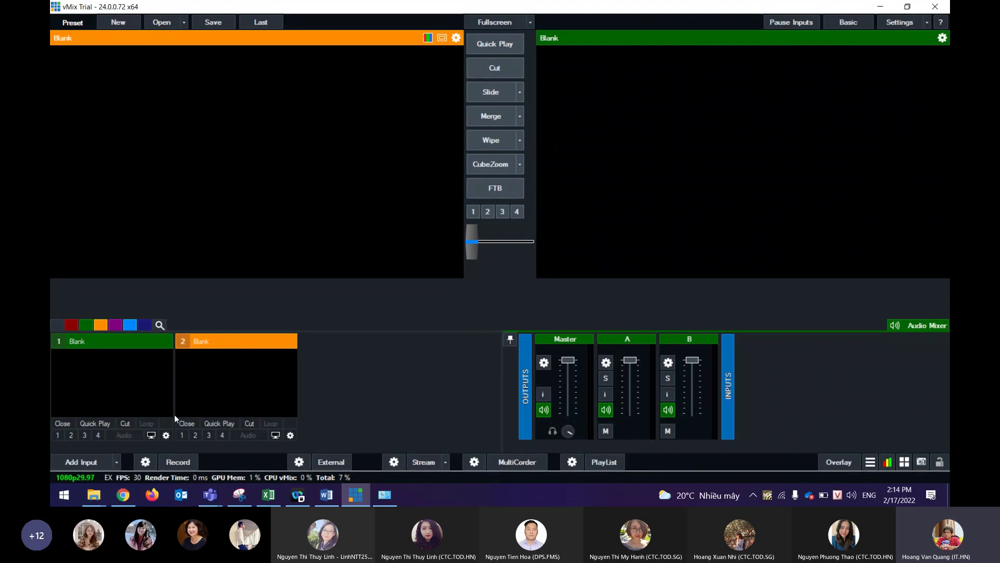
{"action": "left_click", "coordinate": [85, 464]}
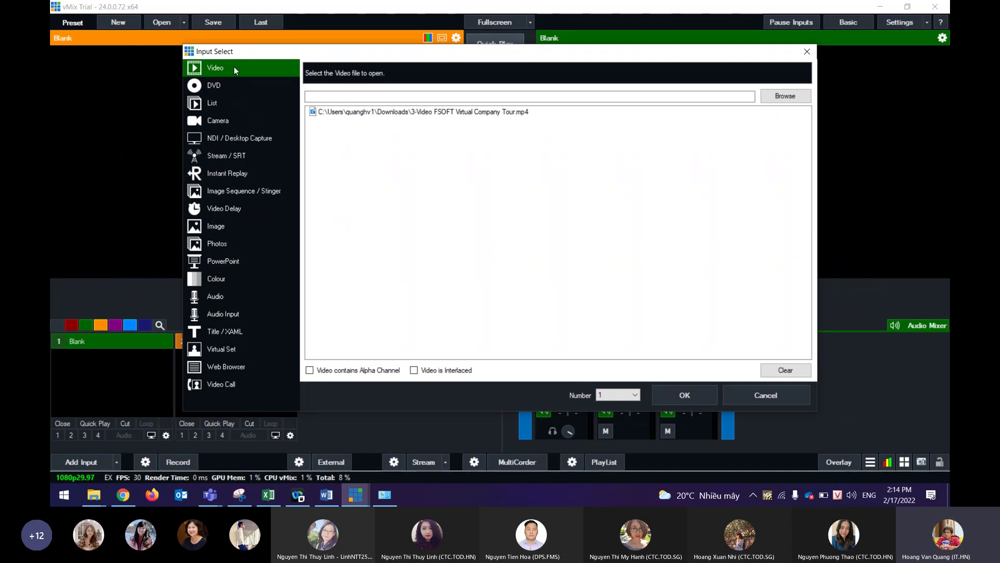
Browse Downloads for '7. Video Giới thiệu FUN.mp4' and add it as vMix input 1.
{"action": "left_click", "coordinate": [782, 98]}
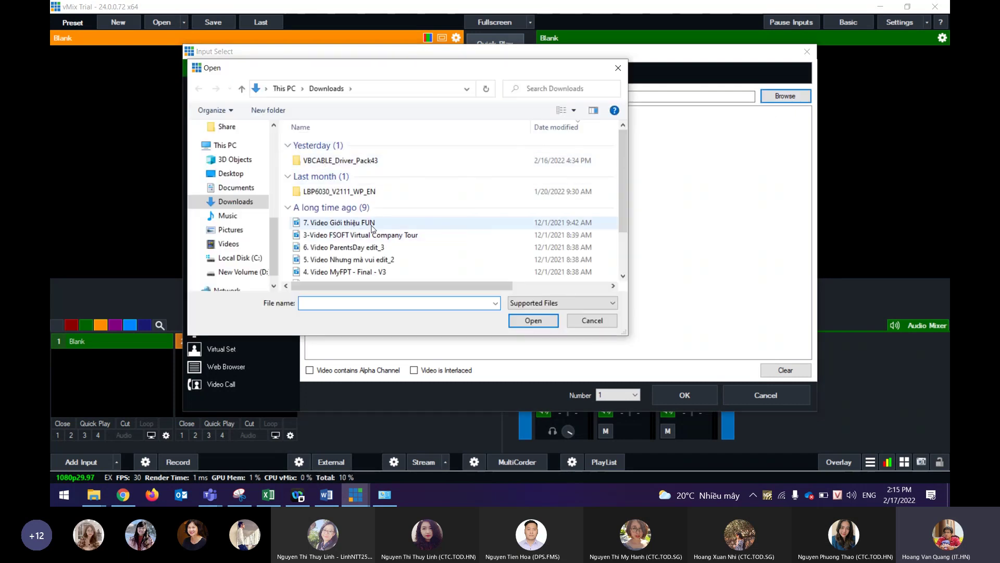
{"action": "left_click", "coordinate": [372, 224]}
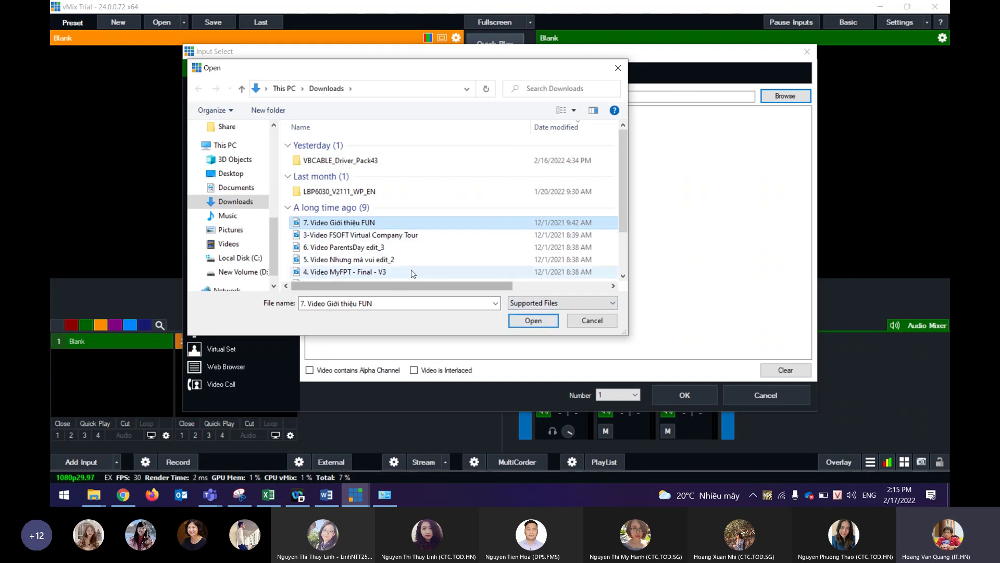
{"action": "left_click", "coordinate": [547, 320]}
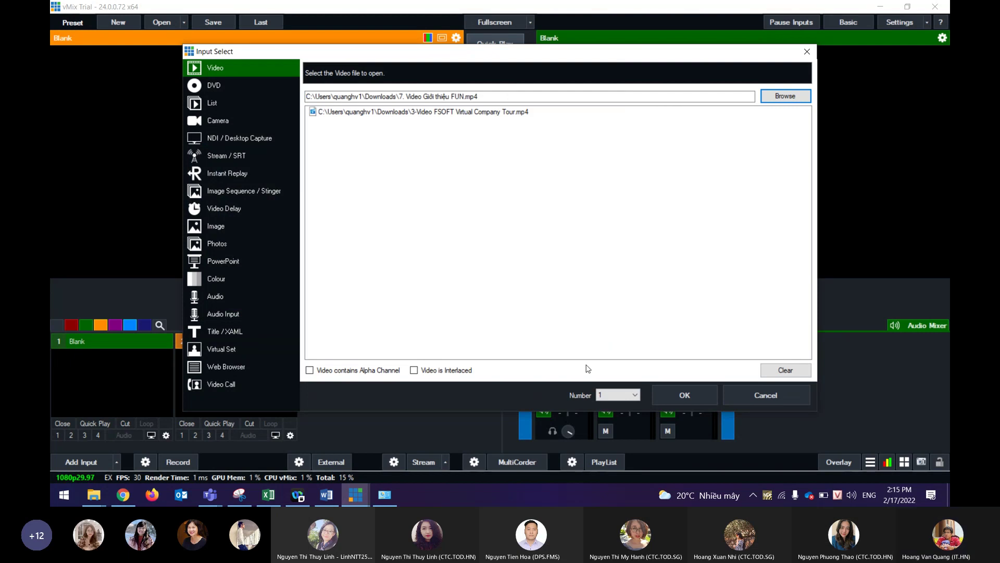
{"action": "left_click", "coordinate": [685, 395]}
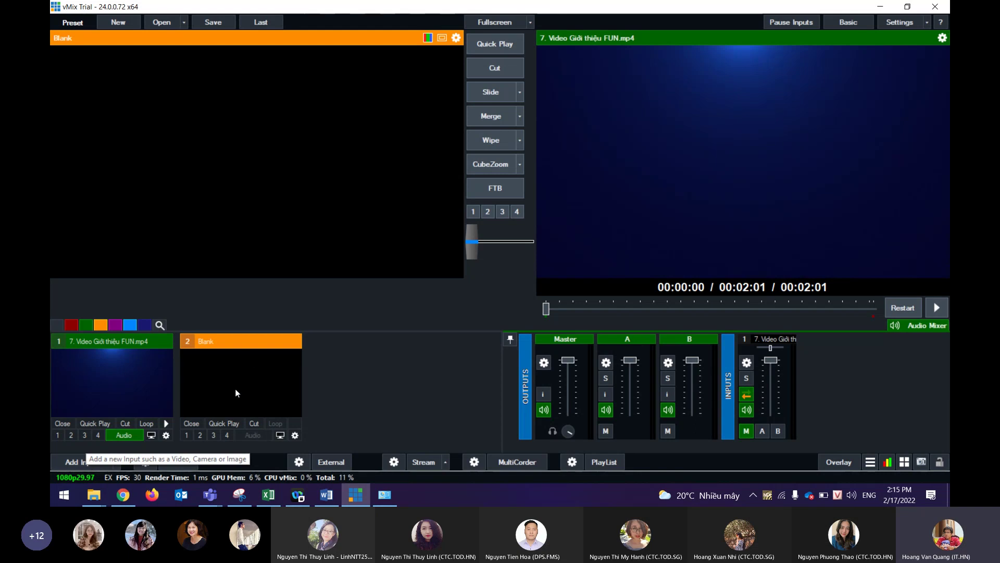
Start a Cisco Webex meeting from FPT Software's Personal Room.
{"action": "left_click", "coordinate": [298, 494]}
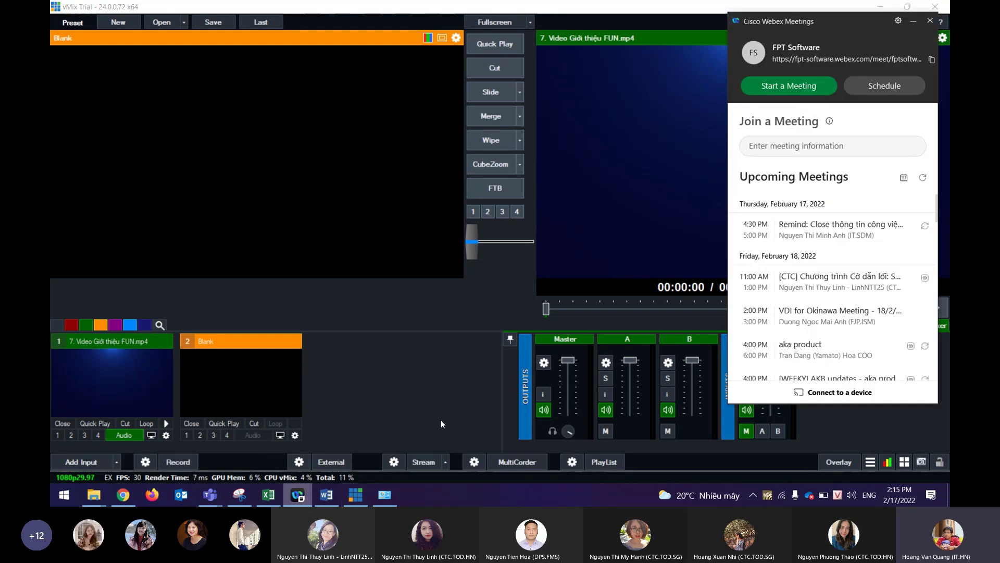
{"action": "left_click", "coordinate": [778, 92]}
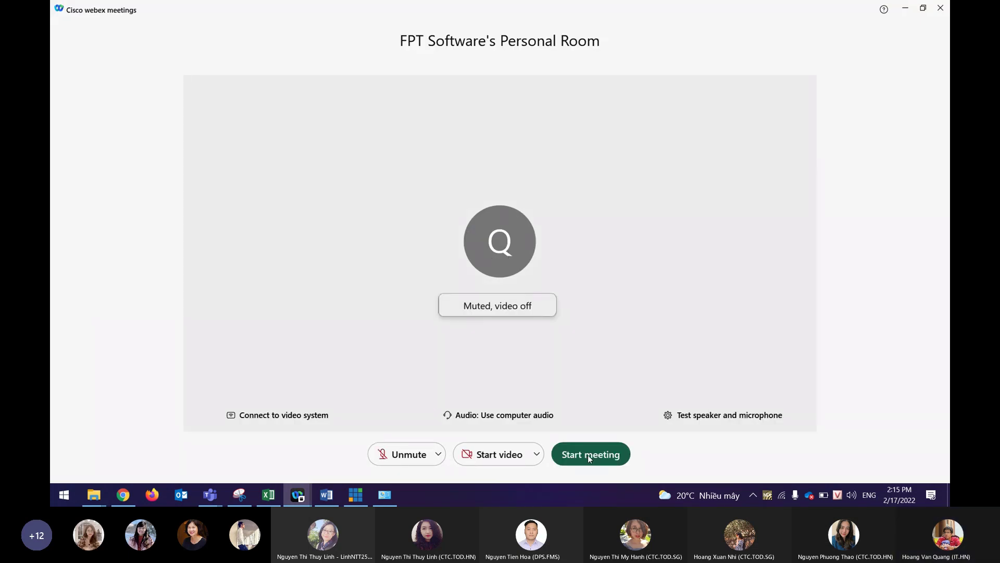
{"action": "left_click", "coordinate": [588, 455]}
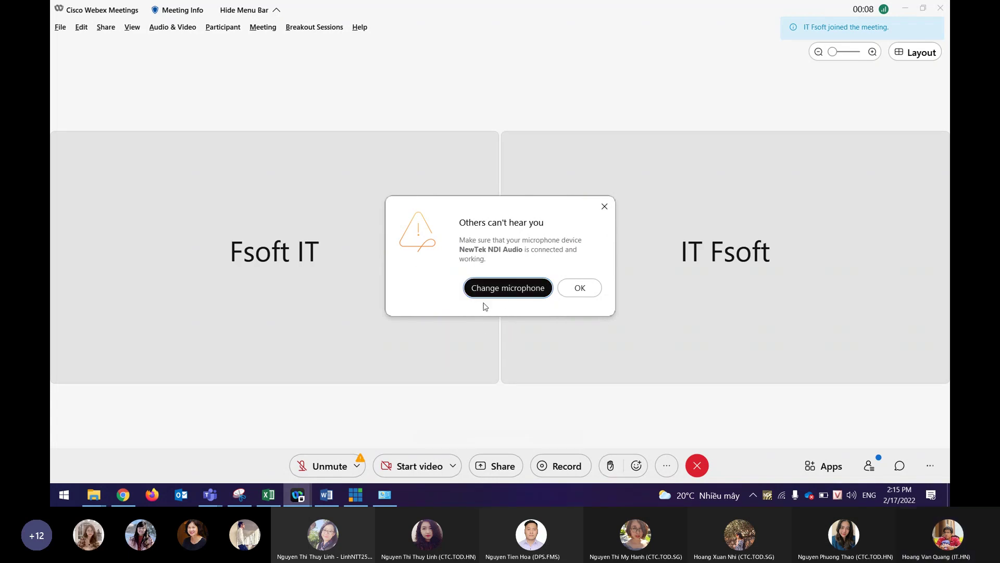
In Webex audio settings, keep CABLE Input as speaker and Line (NewTek NDI Audio) as microphone.
{"action": "left_click", "coordinate": [515, 289]}
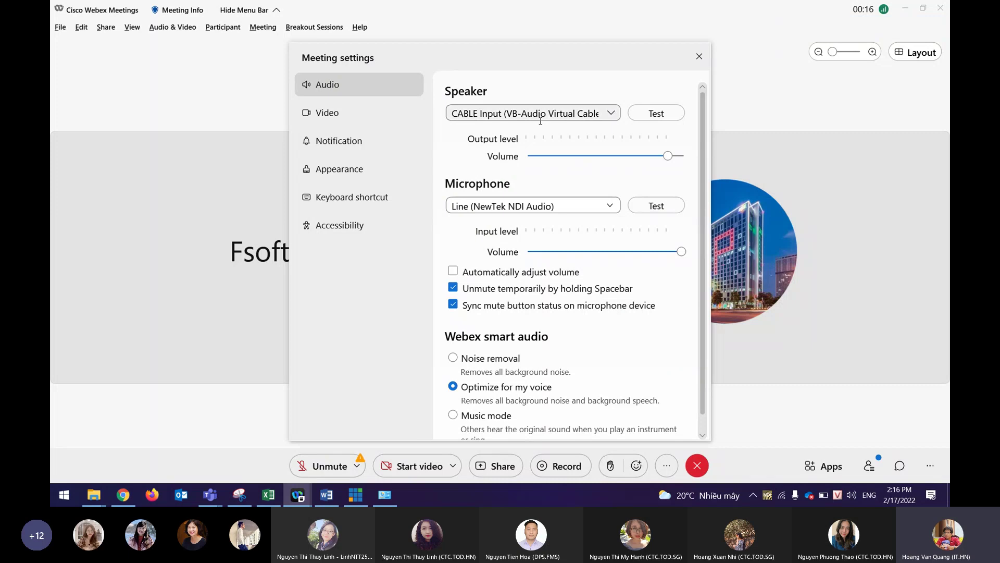
{"action": "left_click", "coordinate": [611, 114]}
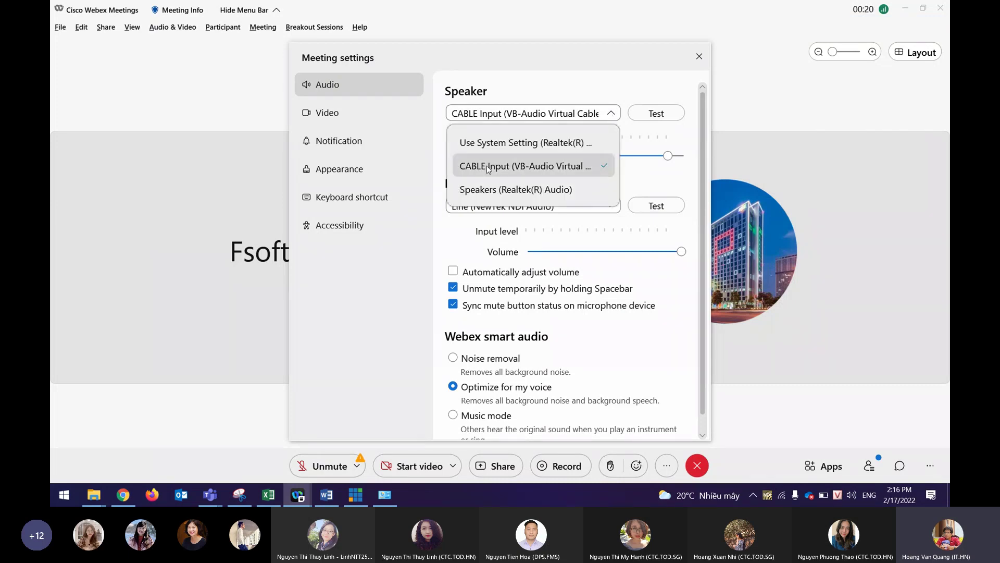
{"action": "left_click", "coordinate": [590, 167]}
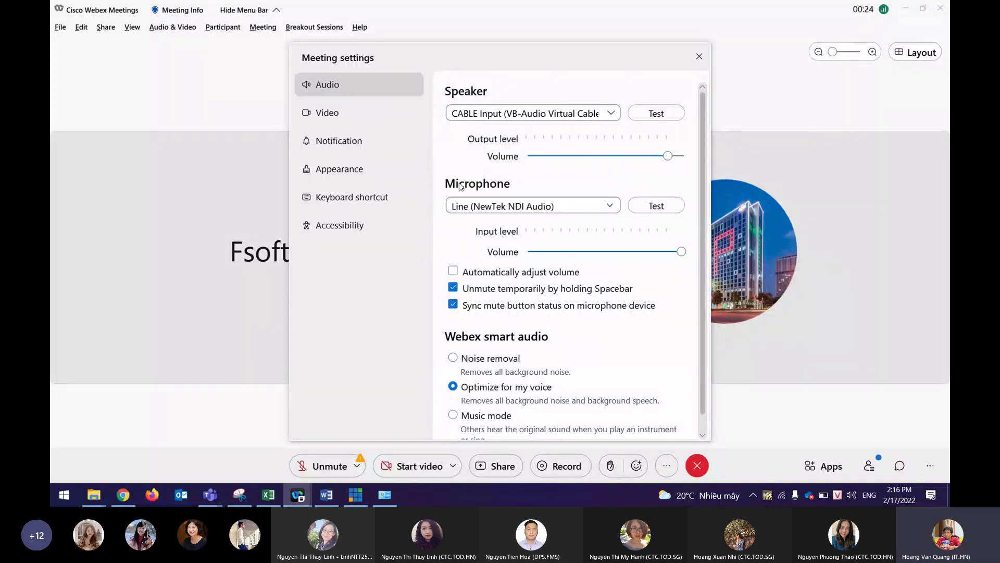
{"action": "left_click", "coordinate": [609, 206]}
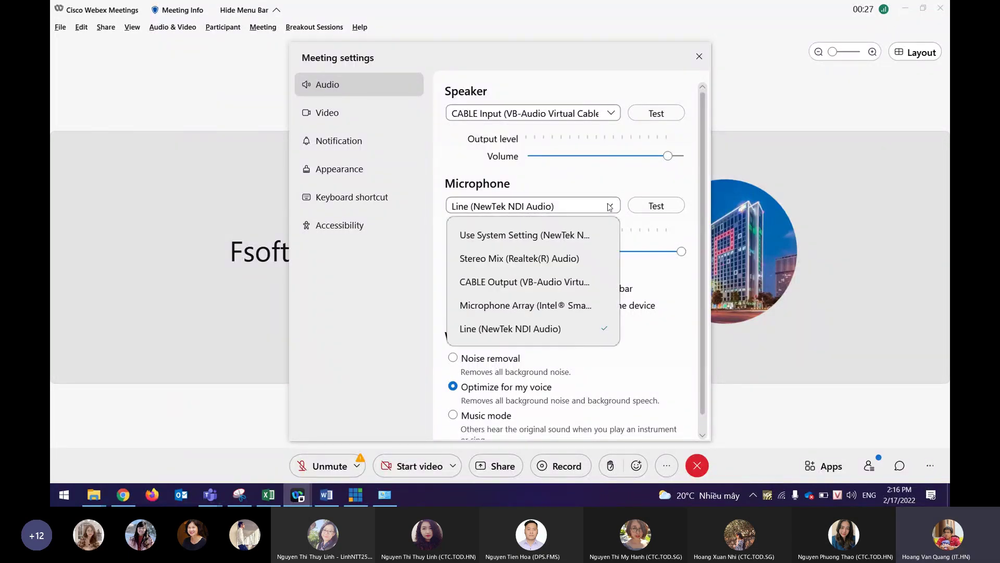
{"action": "left_click", "coordinate": [546, 334]}
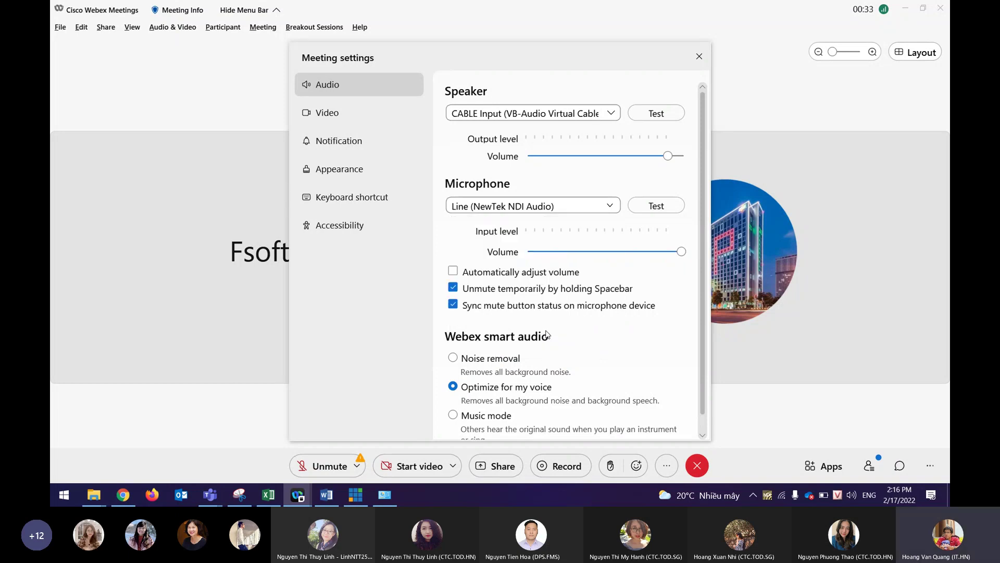
Close the meeting settings and dismiss the 'Others can't hear you' warning.
{"action": "scroll", "coordinate": [588, 269], "scroll_direction": "down", "scroll_amount": 1}
{"action": "scroll", "coordinate": [591, 268], "scroll_direction": "up", "scroll_amount": 1}
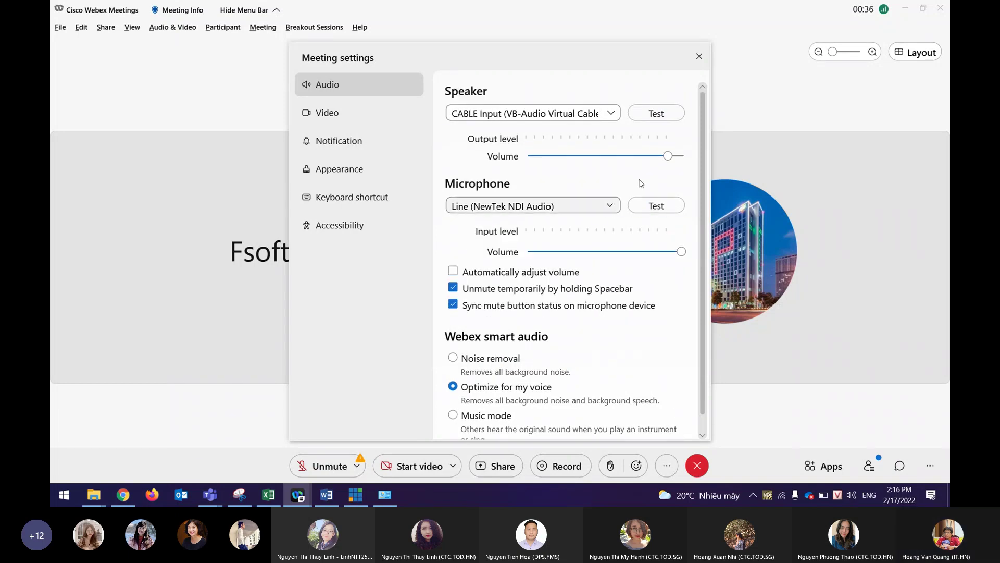
{"action": "left_click", "coordinate": [699, 56]}
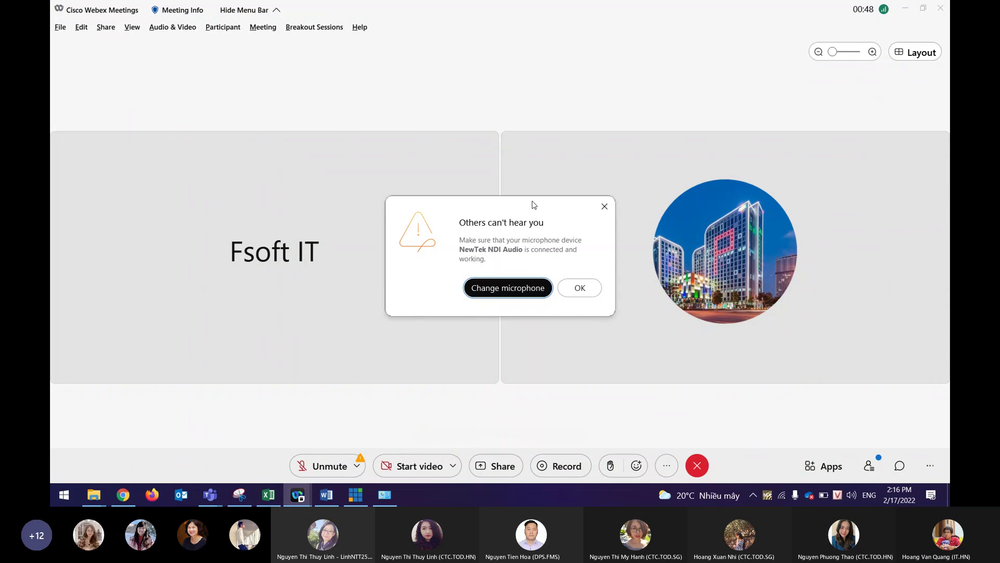
{"action": "left_click", "coordinate": [577, 287]}
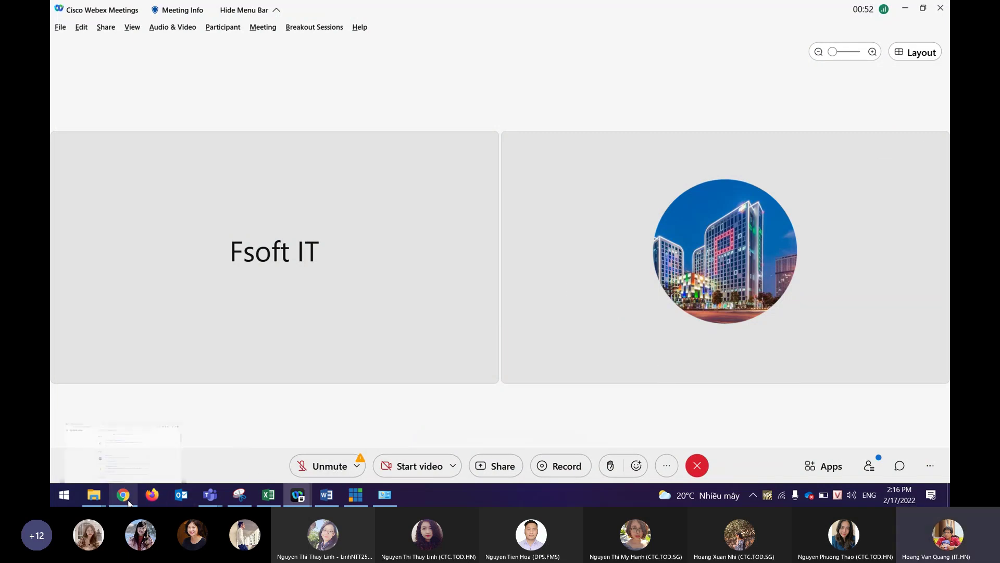
Close Chrome's Downloads tab and discard a new post draft in the Test VMIX group.
{"action": "left_click", "coordinate": [123, 433]}
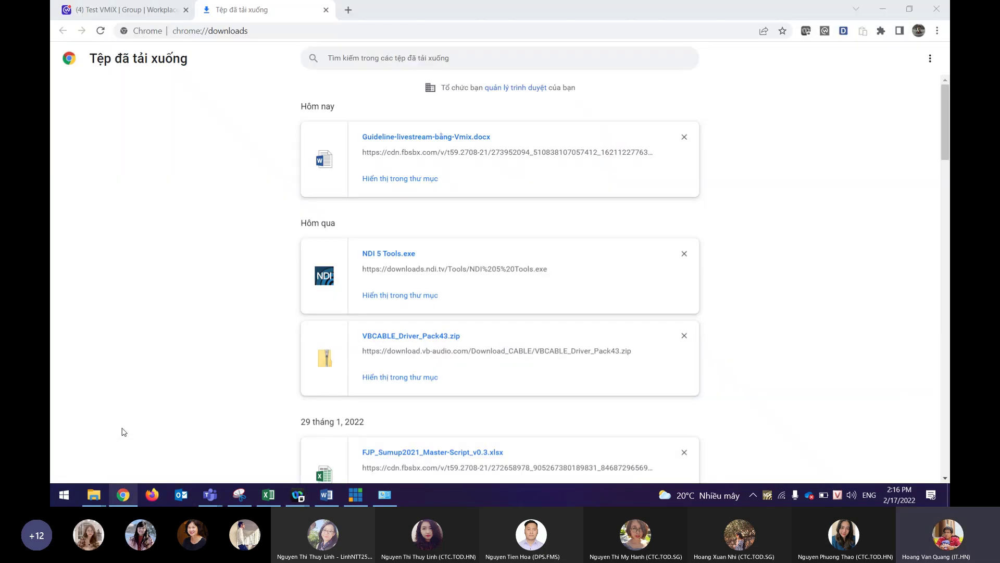
{"action": "middle_click", "coordinate": [253, 16]}
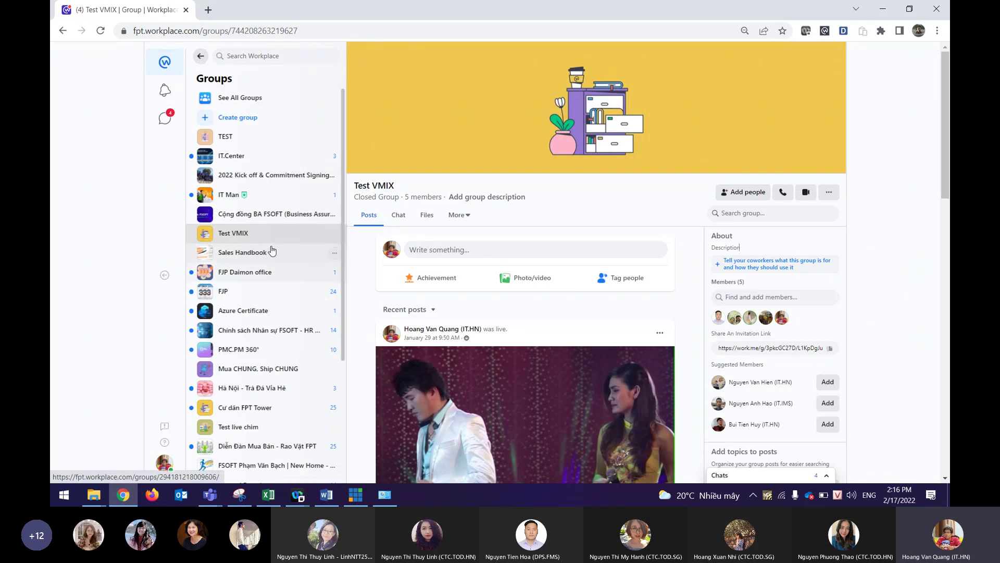
{"action": "left_click", "coordinate": [467, 251]}
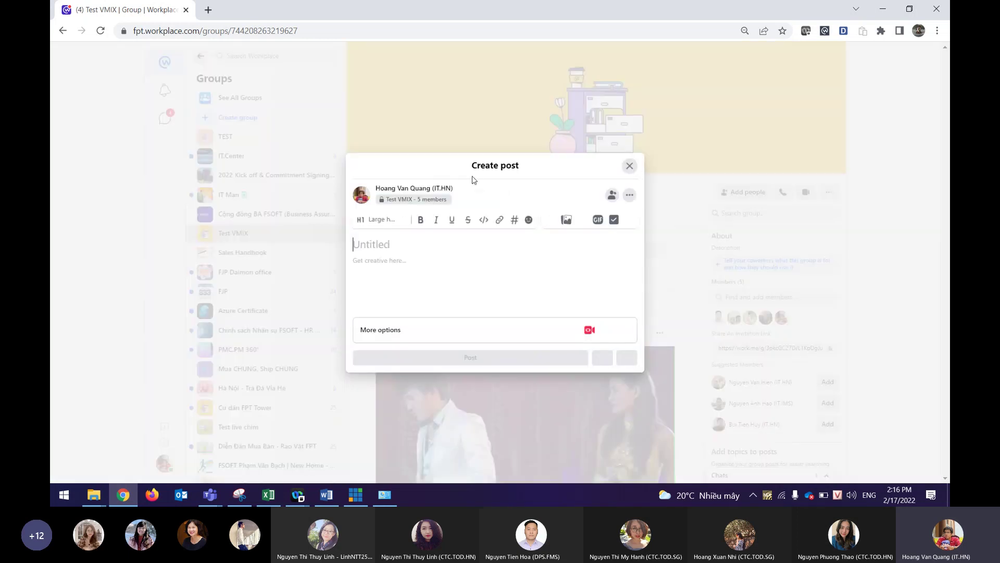
{"action": "left_click", "coordinate": [629, 166]}
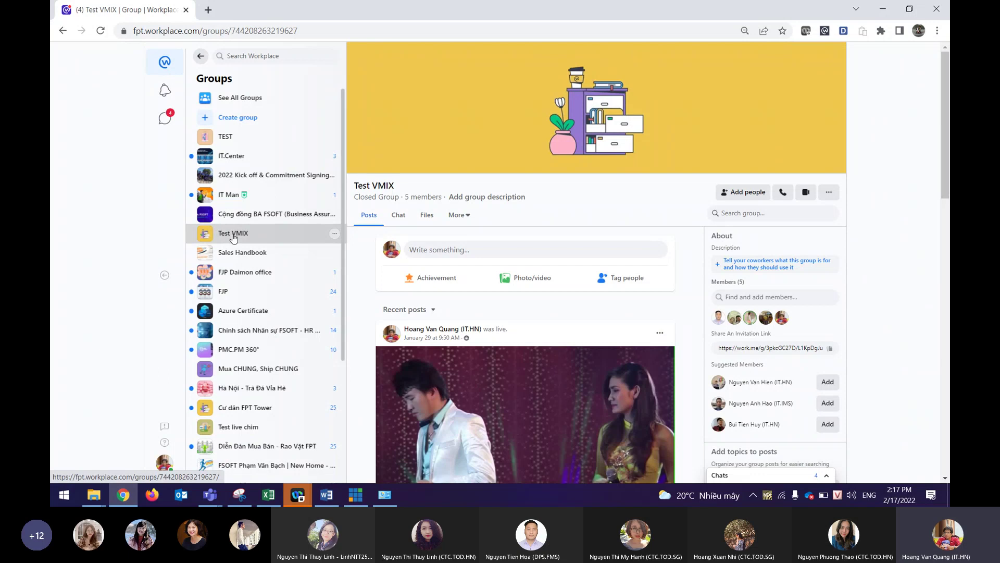
{"action": "left_click", "coordinate": [753, 297]}
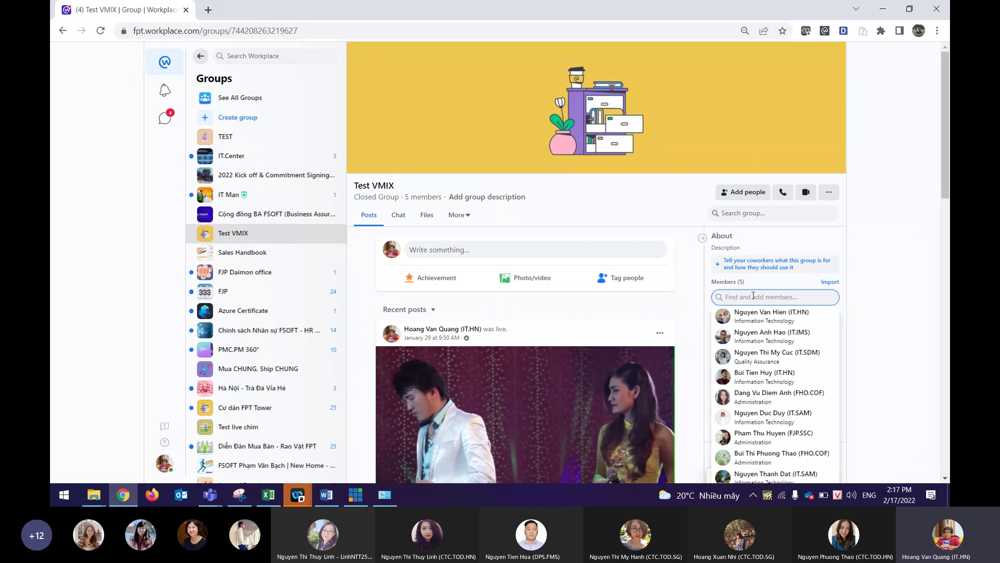
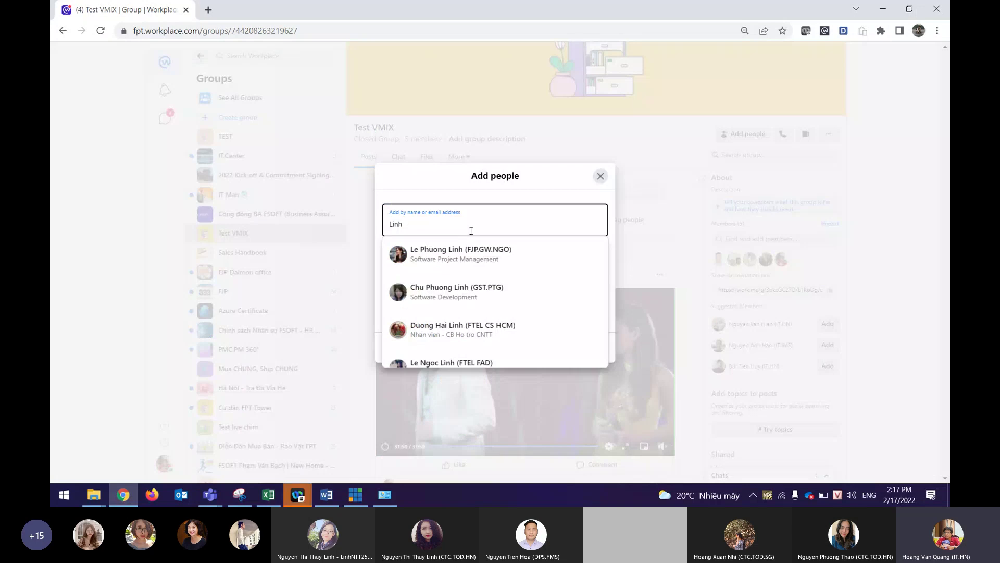
Search for a colleague by full name and user ID and add the match to the invite list.
{"action": "type", "text": "ntt2"}
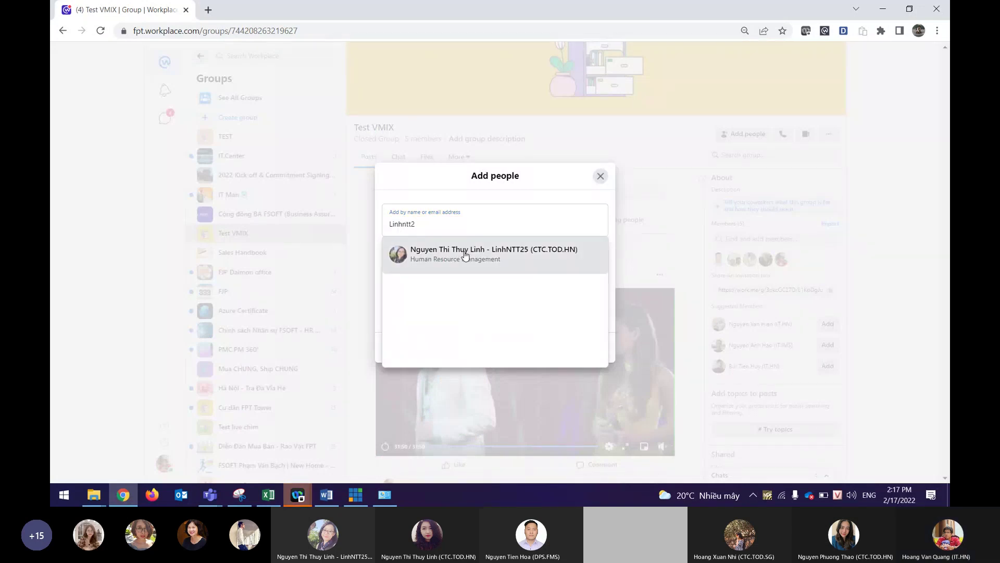
{"action": "left_click", "coordinate": [464, 255]}
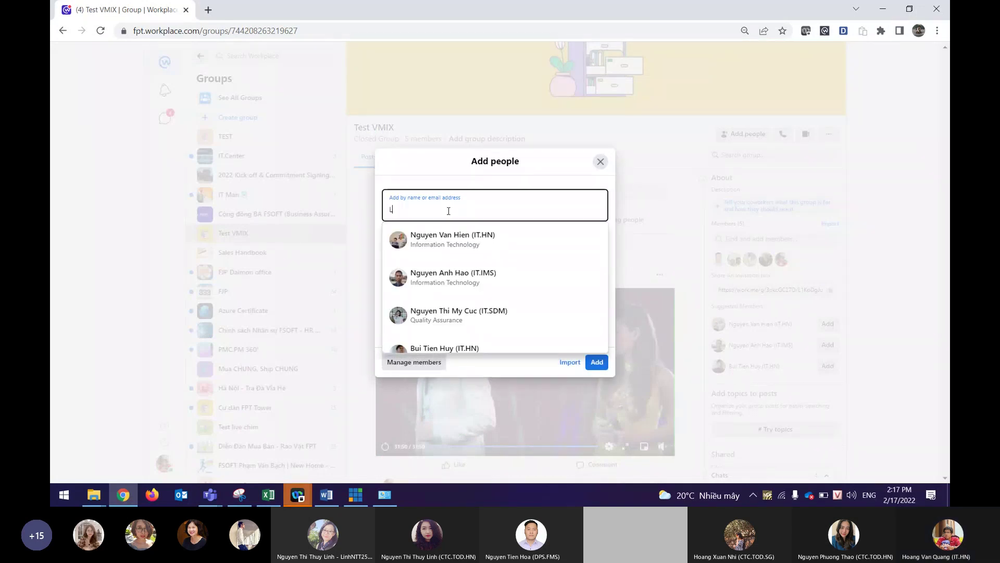
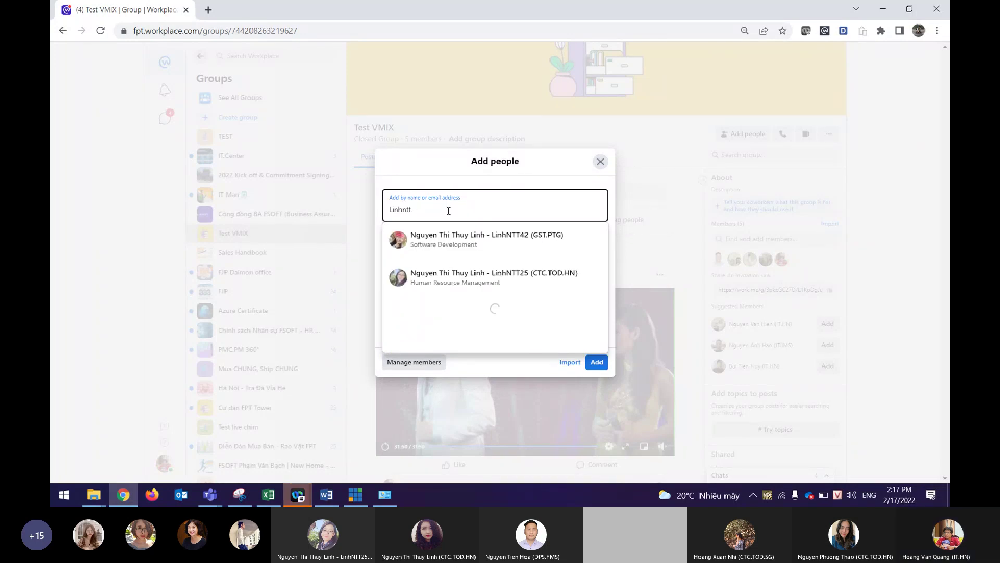
Add two more colleagues to the invite list, searching by user ID and by full name.
{"action": "key", "text": "Return"}
{"action": "type", "text": "Nguyen thi"}
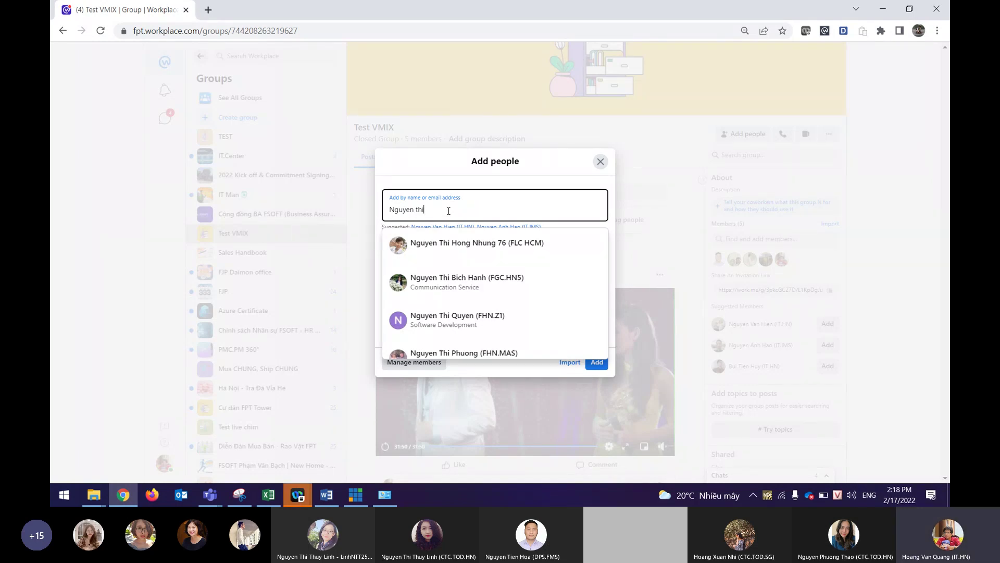
{"action": "key", "text": "BackSpace"}
{"action": "key", "text": "BackSpace"}
{"action": "key", "text": "BackSpace"}
{"action": "key", "text": "BackSpace"}
{"action": "key", "text": "BackSpace"}
{"action": "key", "text": "BackSpace"}
{"action": "key", "text": "BackSpace"}
{"action": "key", "text": "BackSpace"}
{"action": "key", "text": "BackSpace"}
{"action": "key", "text": "BackSpace"}
{"action": "type", "text": "an"}
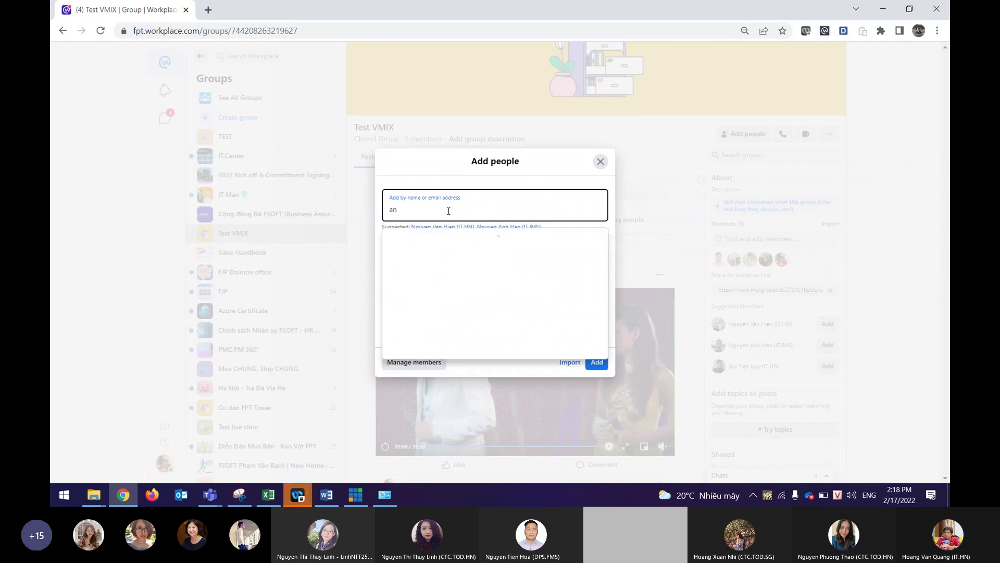
{"action": "type", "text": " t18"}
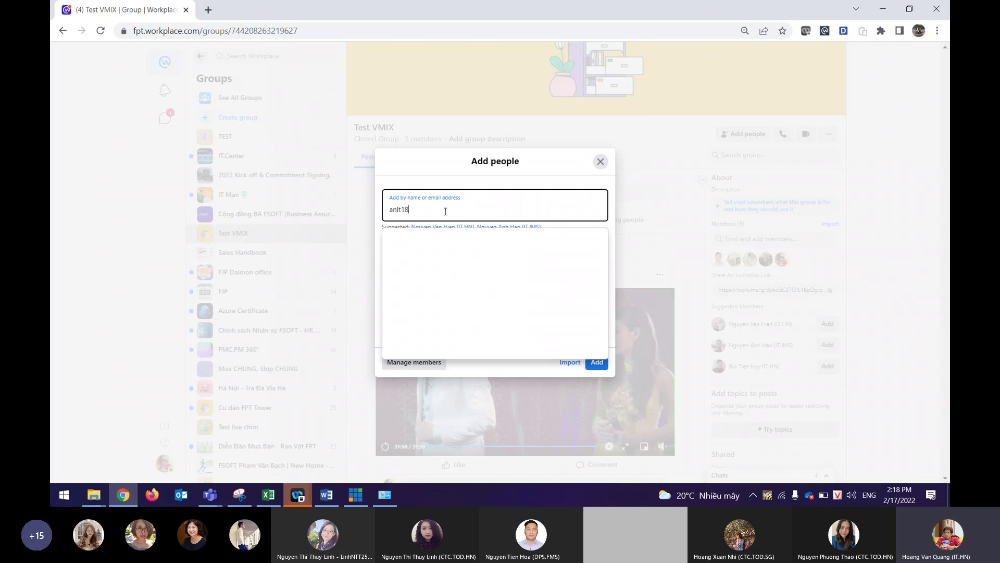
{"action": "key", "text": "ctrl+a"}
{"action": "left_click", "coordinate": [471, 208]}
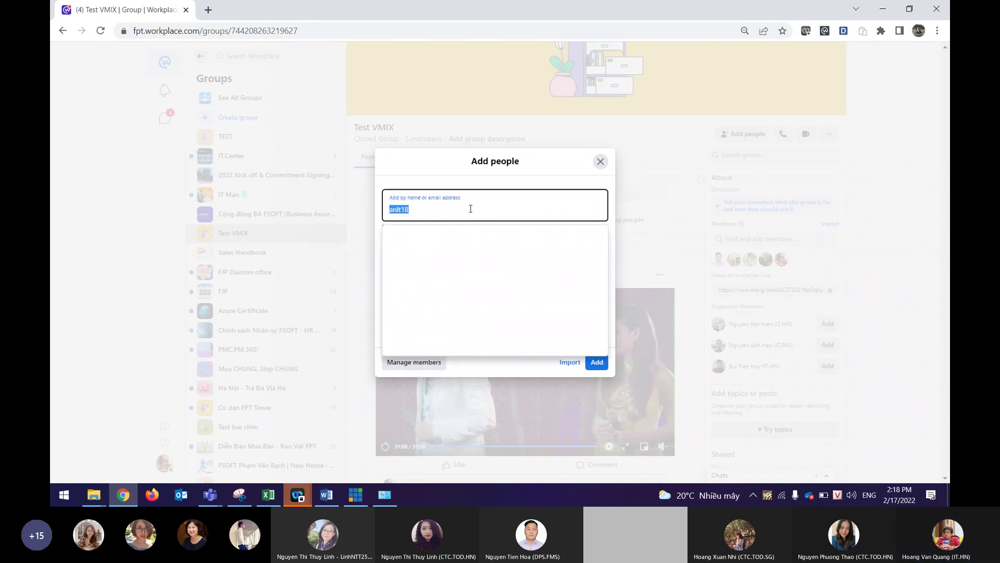
{"action": "key", "text": "BackSpace"}
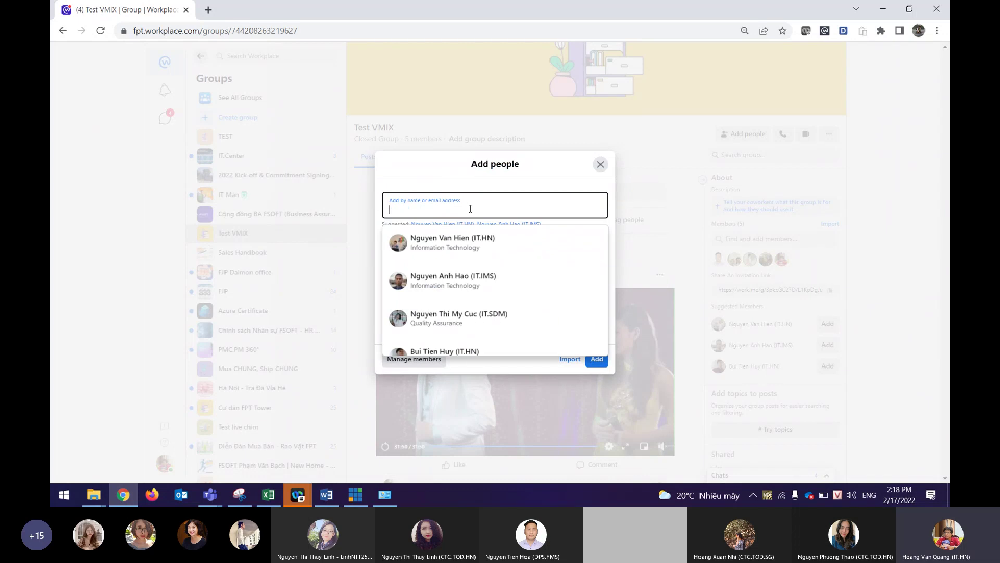
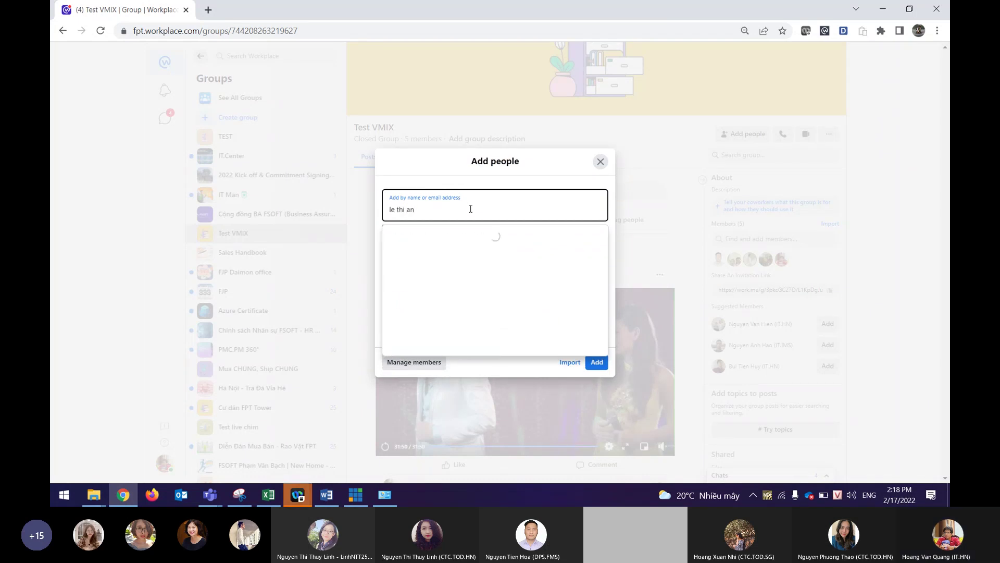
{"action": "left_click", "coordinate": [471, 237]}
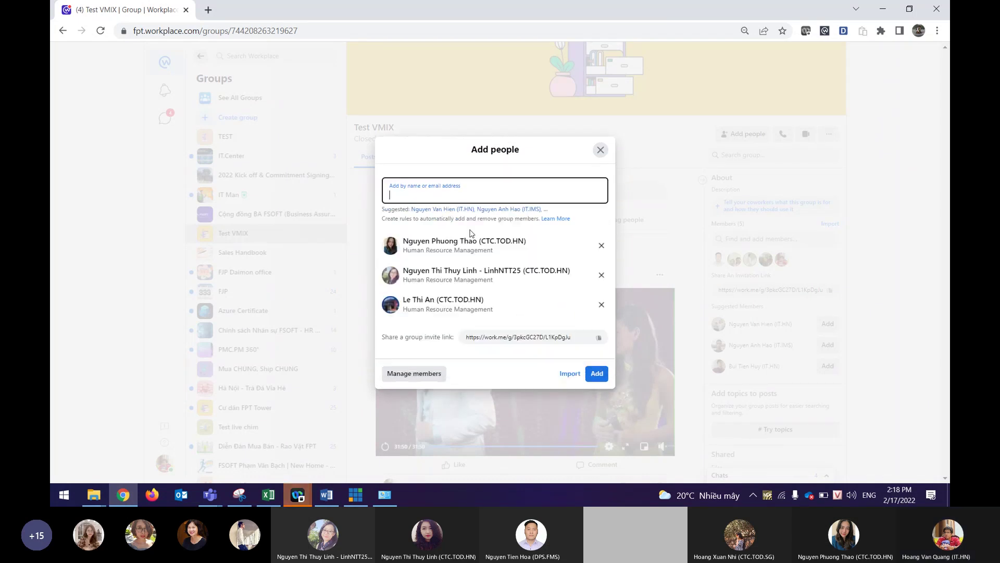
Add two further colleagues, picking the right person from the search suggestions.
{"action": "left_click", "coordinate": [442, 196]}
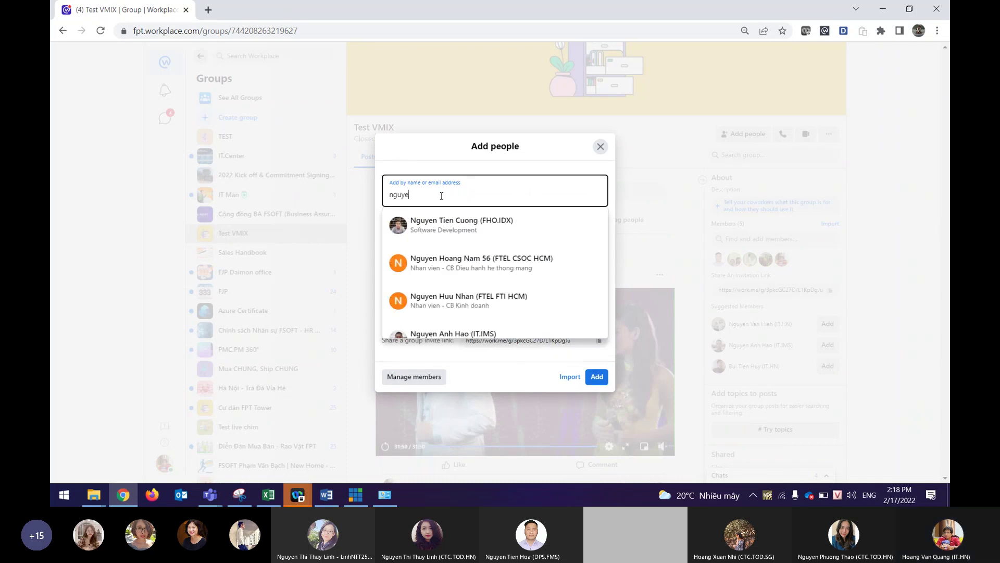
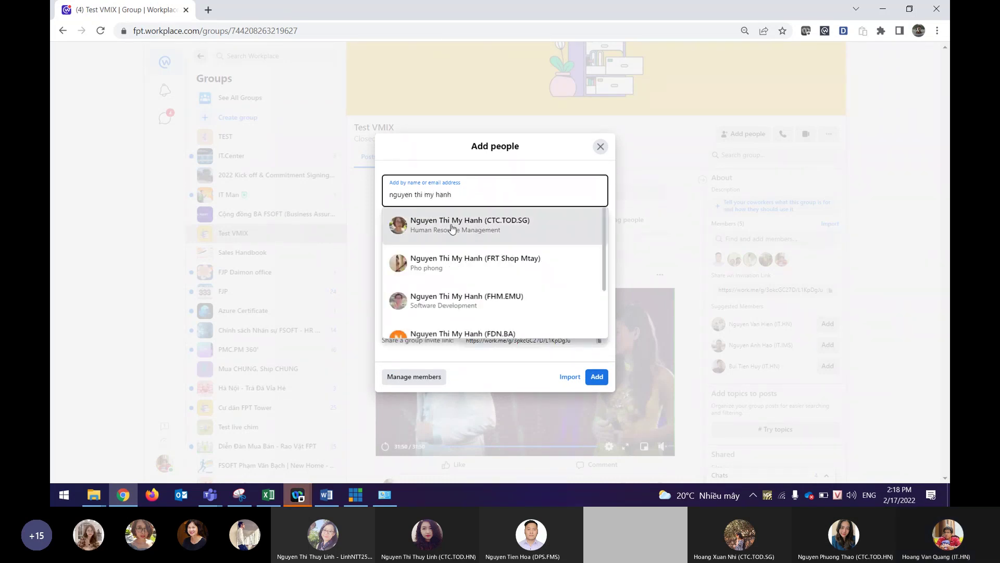
{"action": "key", "text": "Return"}
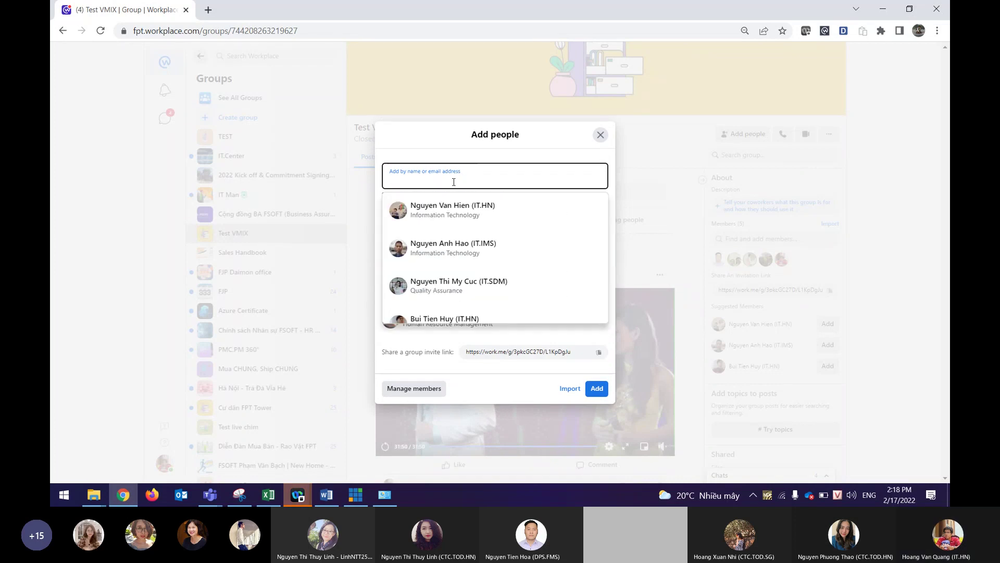
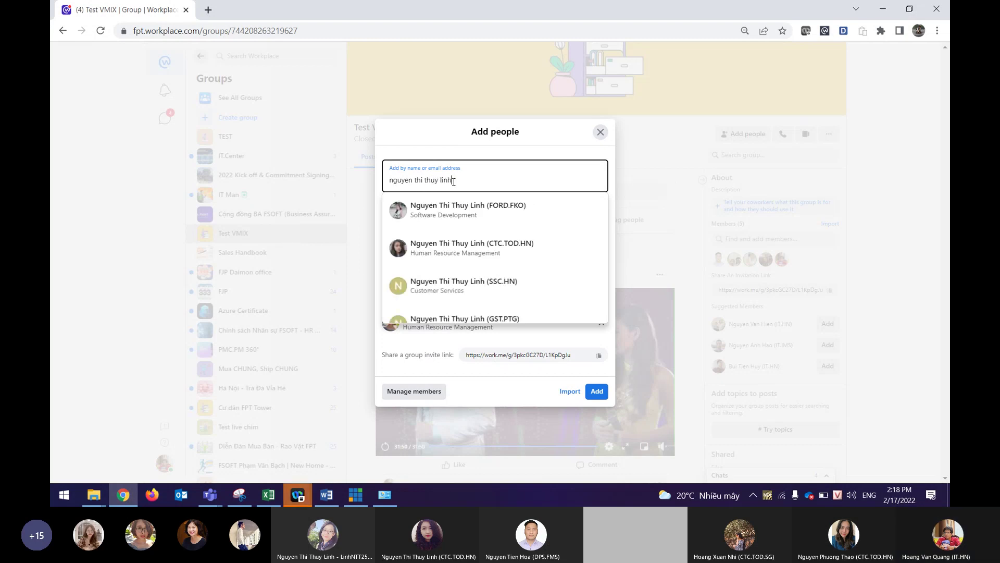
{"action": "key", "text": "Down"}
{"action": "key", "text": "Down"}
{"action": "key", "text": "Return"}
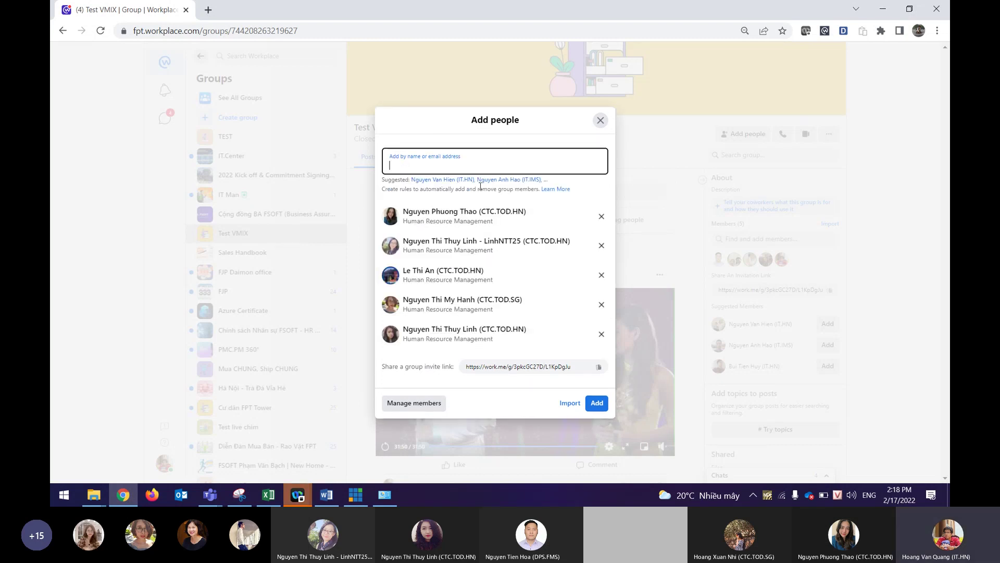
Add three more colleagues to the invite list by full-name search.
{"action": "left_click", "coordinate": [473, 172]}
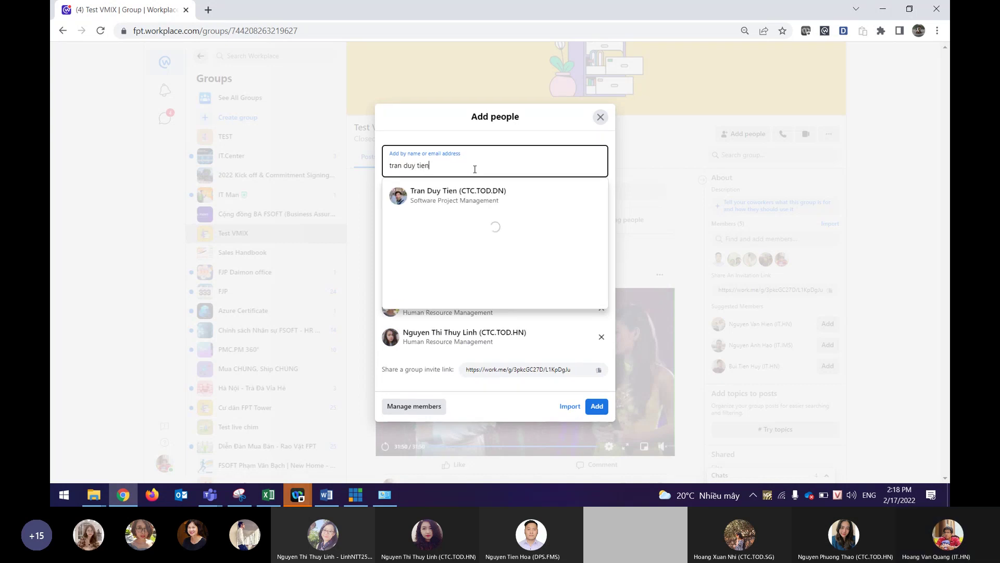
{"action": "left_click", "coordinate": [451, 196]}
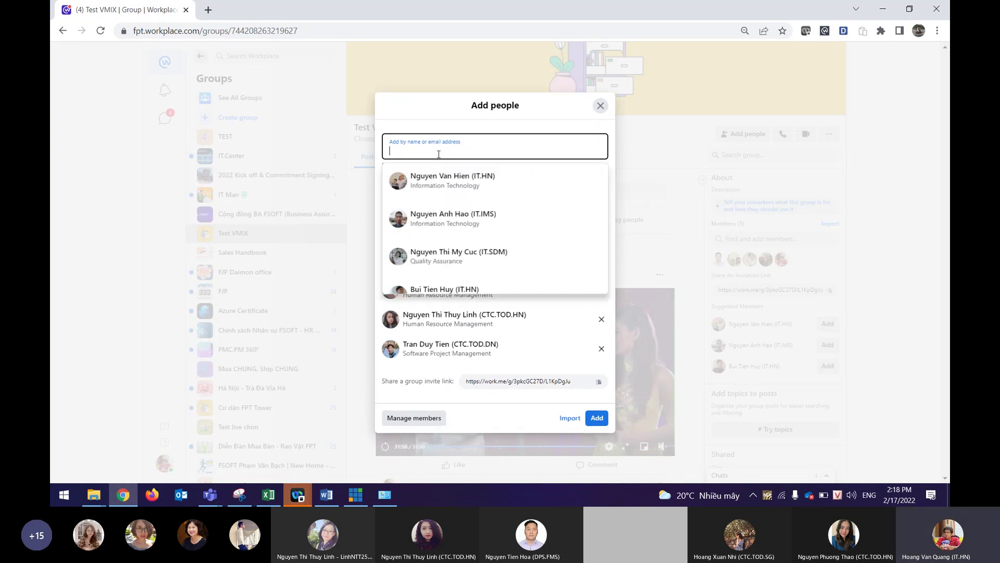
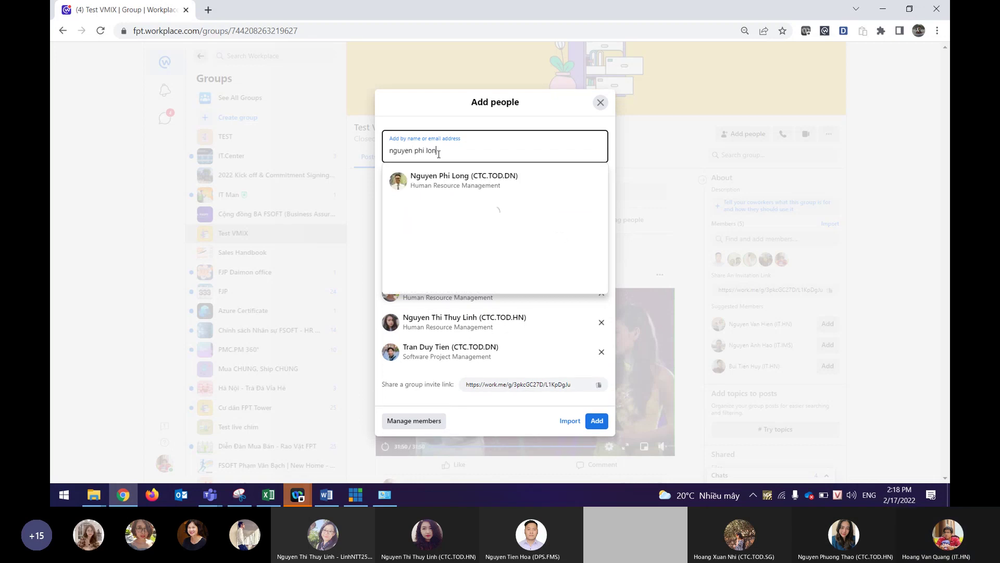
{"action": "key", "text": "Return"}
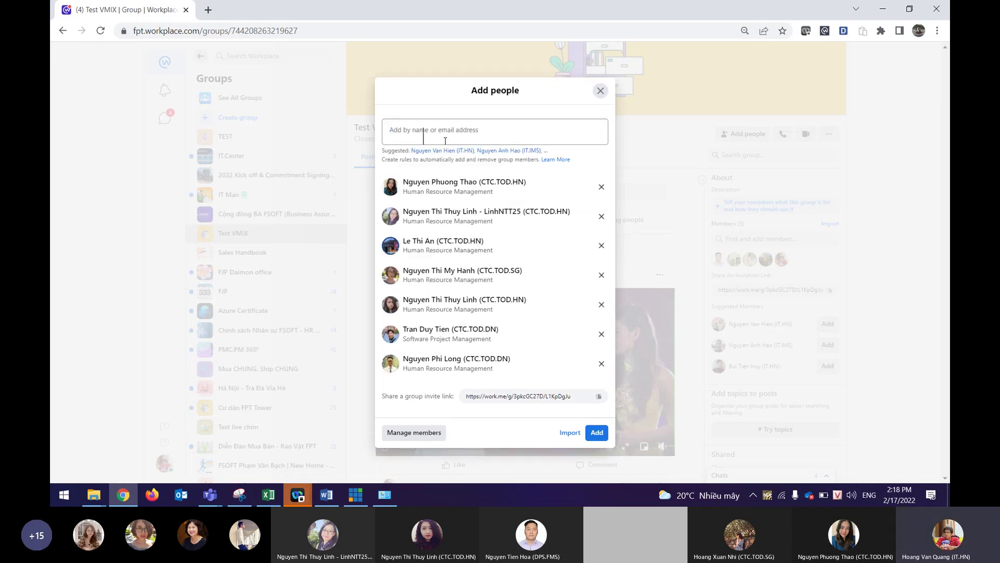
{"action": "left_click", "coordinate": [446, 137]}
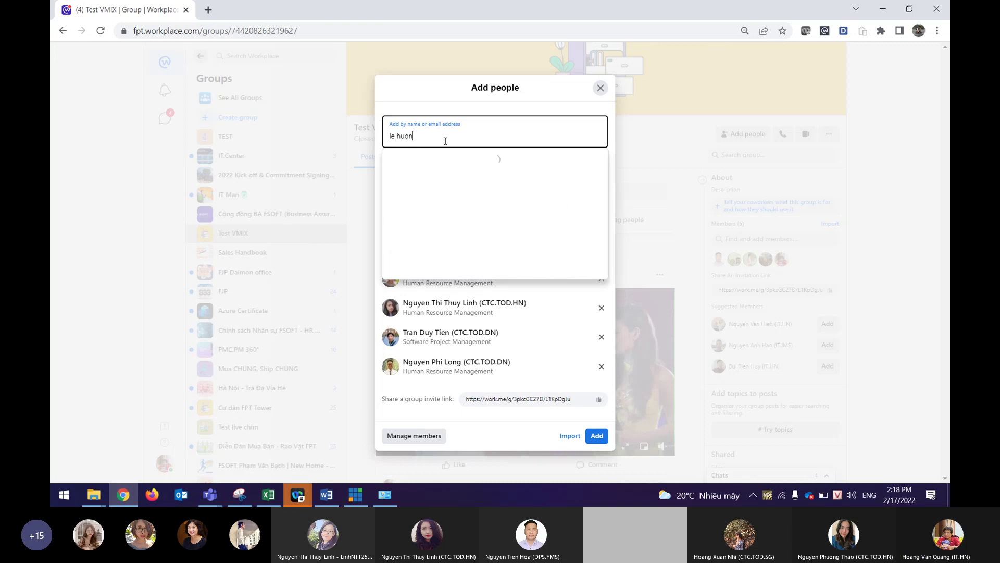
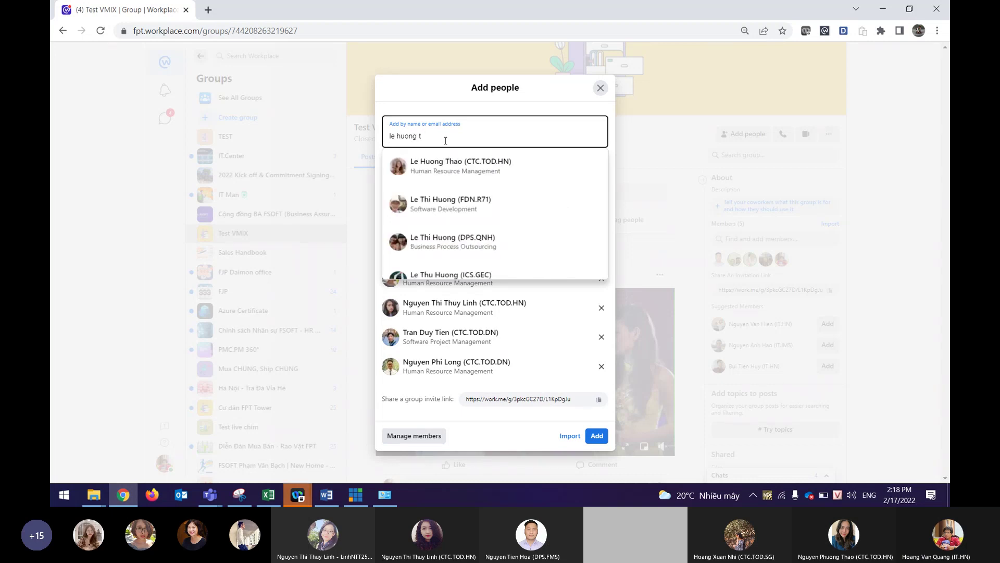
{"action": "left_click", "coordinate": [445, 167]}
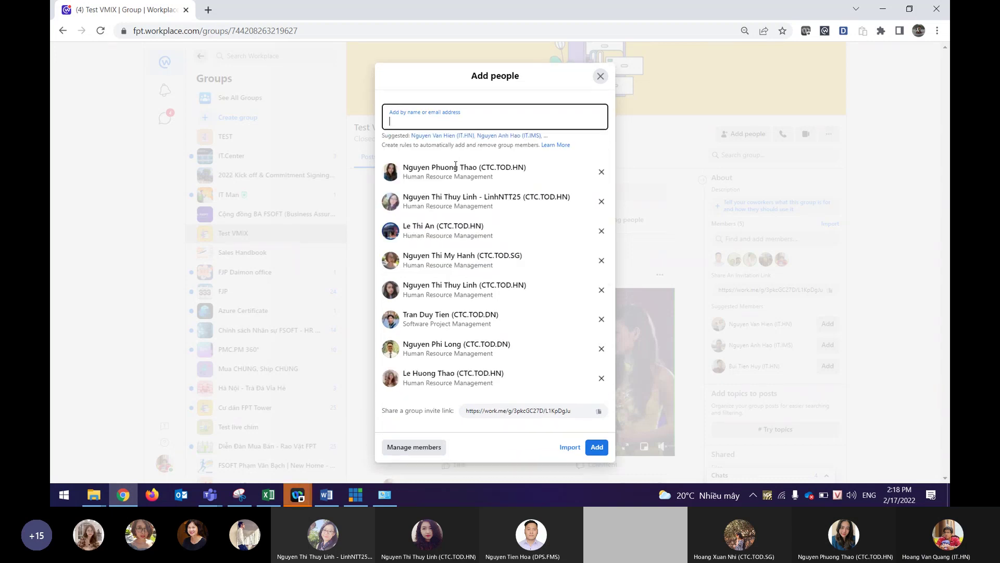
Add two more colleagues, including a CTC.TOD.HN match found further down the results.
{"action": "left_click", "coordinate": [455, 121]}
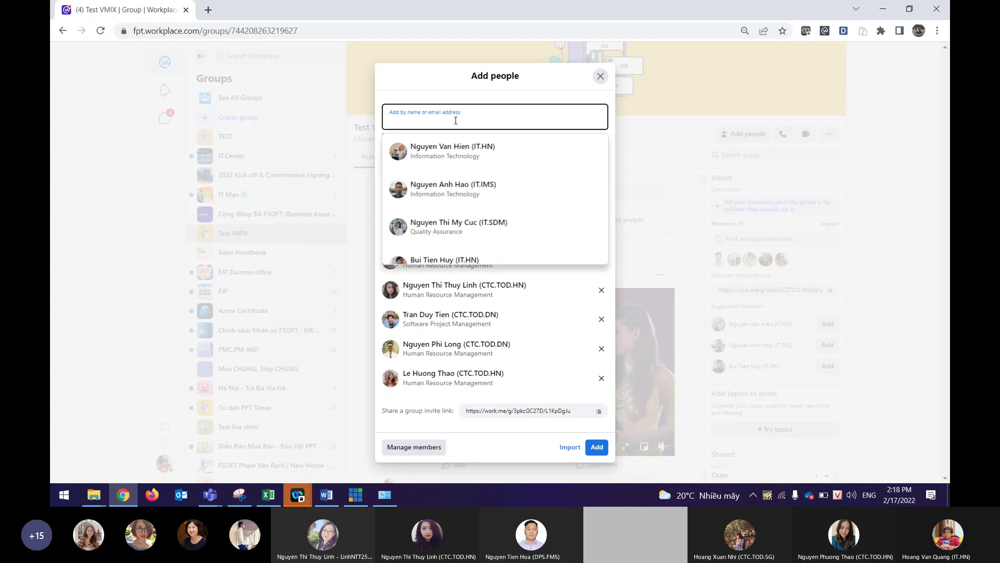
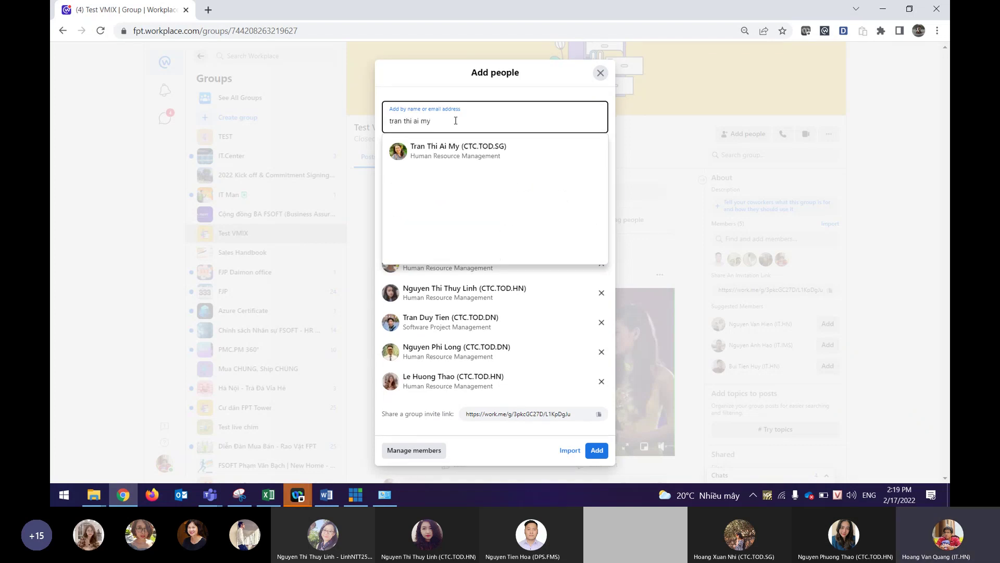
{"action": "left_click", "coordinate": [444, 151]}
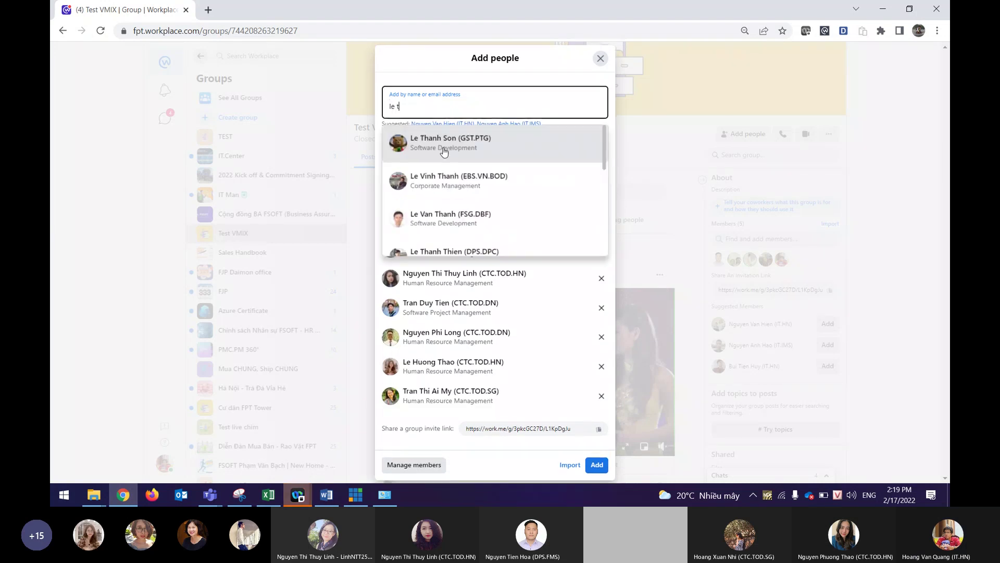
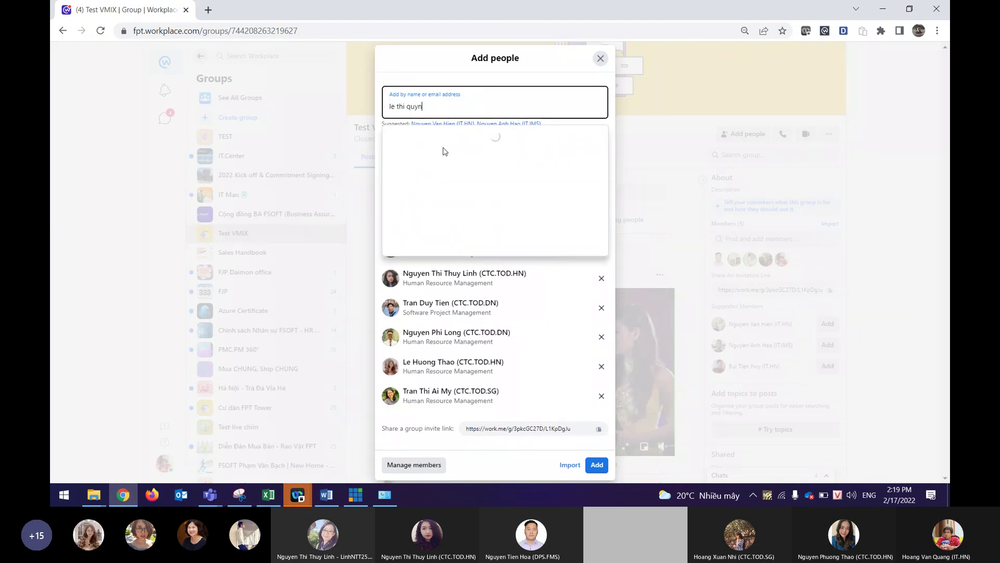
{"action": "type", "text": "rang"}
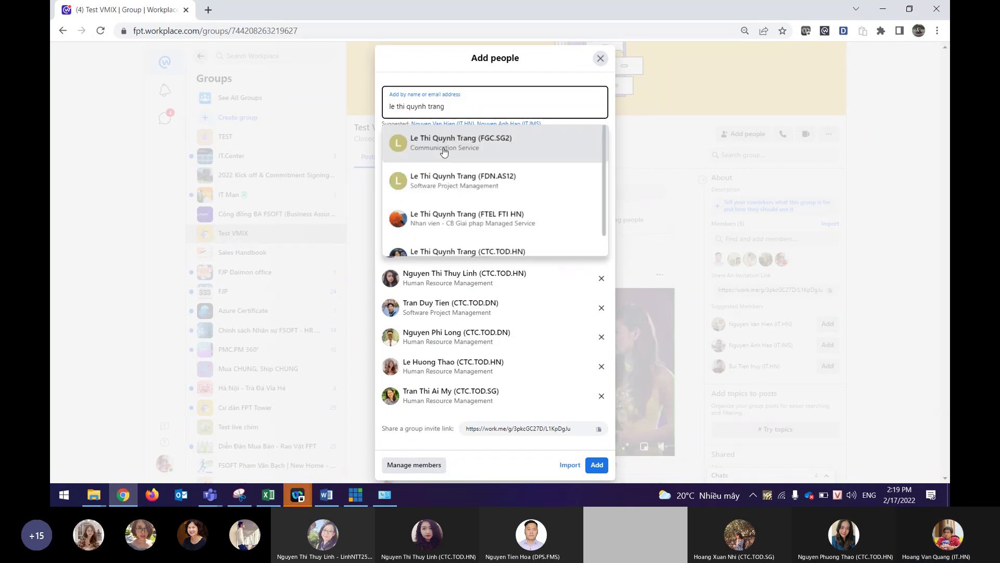
{"action": "scroll", "coordinate": [514, 162], "scroll_direction": "down", "scroll_amount": 1}
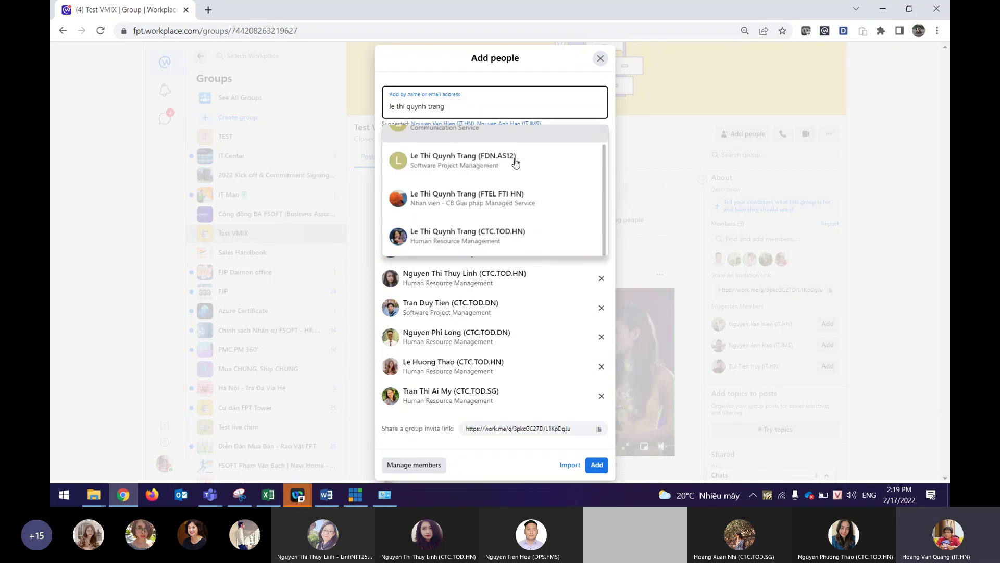
{"action": "left_click", "coordinate": [530, 241]}
Add a final CTC.TOD.HN colleague after refining the search, then send the invitations.
{"action": "left_click", "coordinate": [432, 104]}
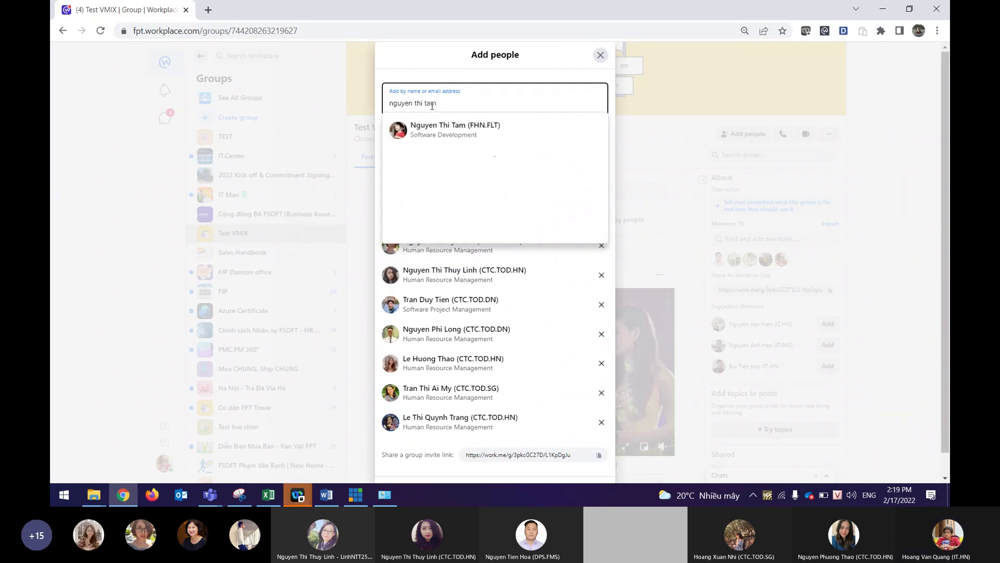
{"action": "scroll", "coordinate": [539, 173], "scroll_direction": "down", "scroll_amount": 1}
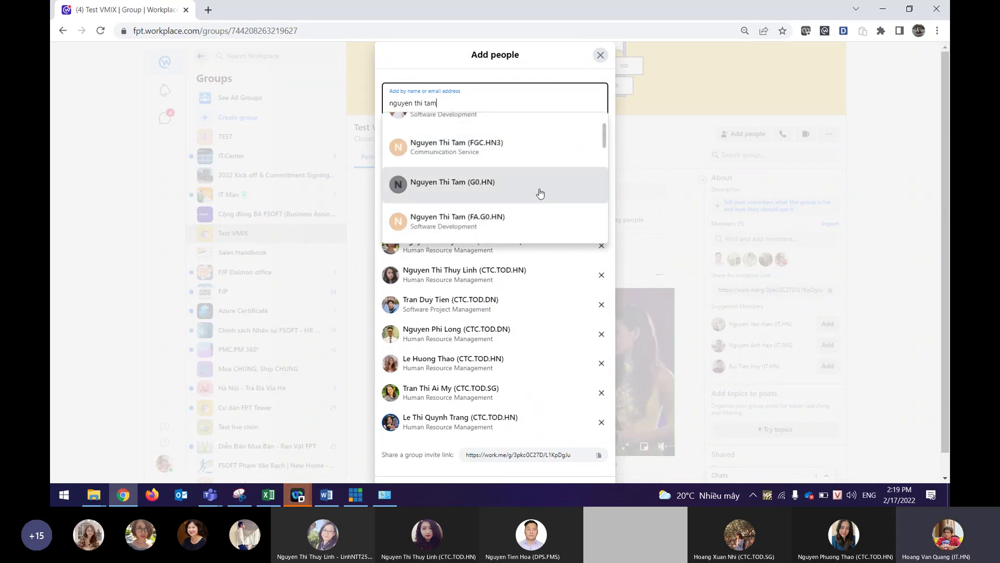
{"action": "scroll", "coordinate": [540, 193], "scroll_direction": "up", "scroll_amount": 1}
{"action": "triple_click", "coordinate": [480, 100]}
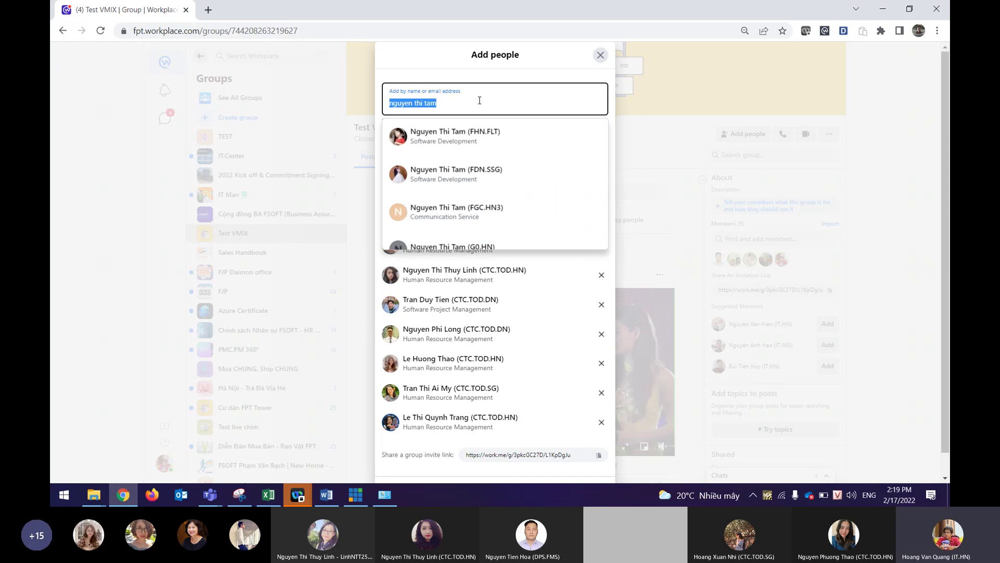
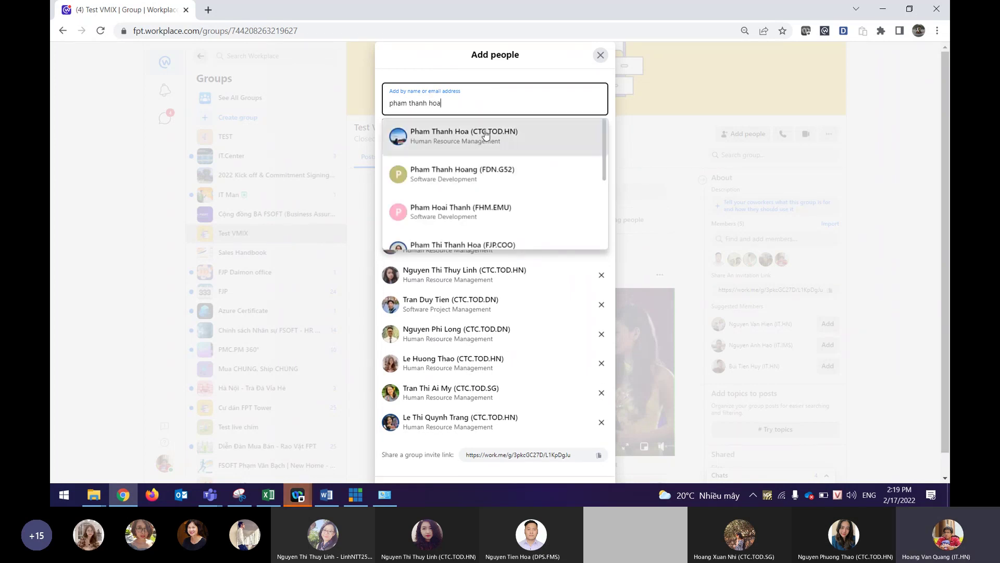
{"action": "scroll", "coordinate": [574, 149], "scroll_direction": "down", "scroll_amount": 3}
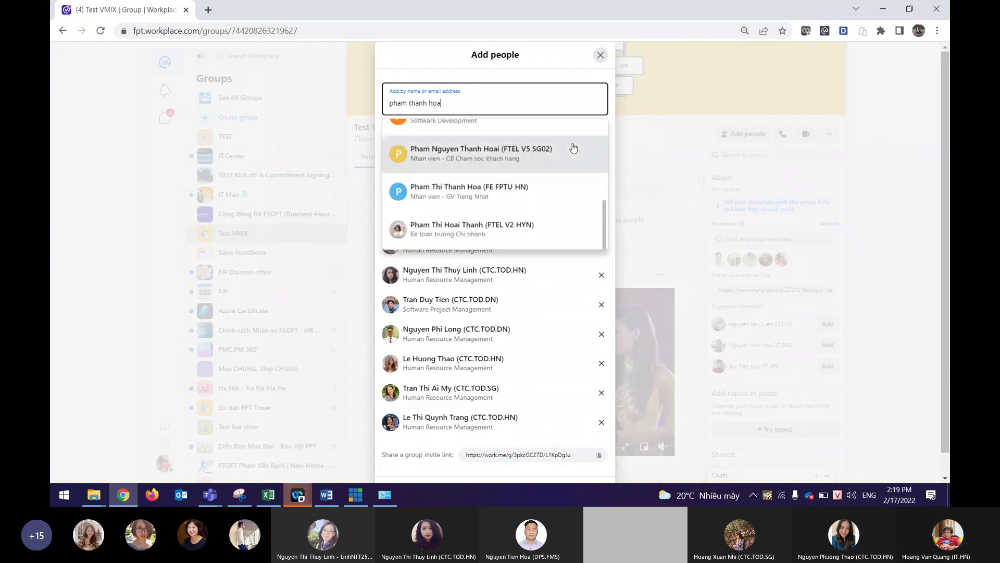
{"action": "scroll", "coordinate": [573, 148], "scroll_direction": "up", "scroll_amount": 5}
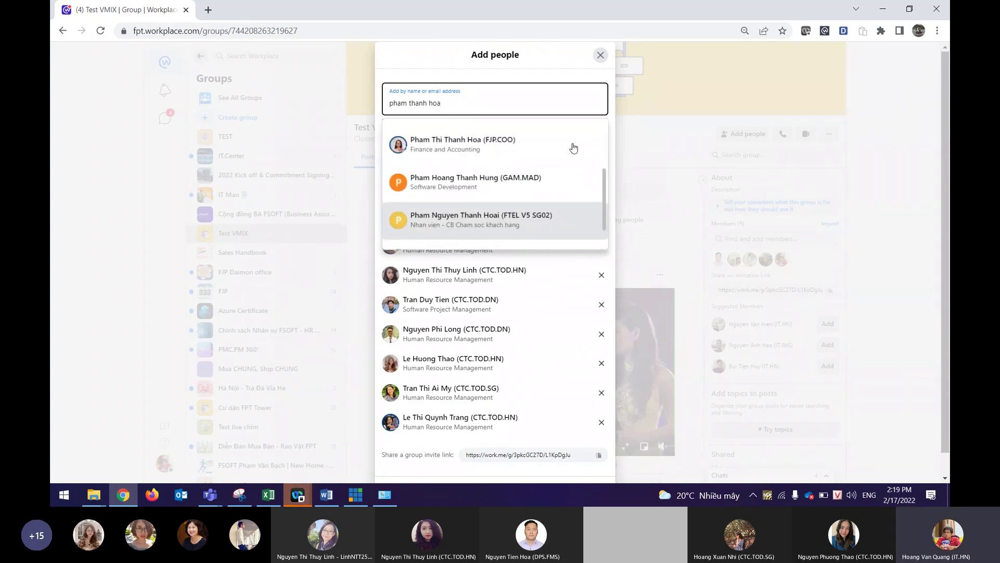
{"action": "left_click", "coordinate": [562, 146]}
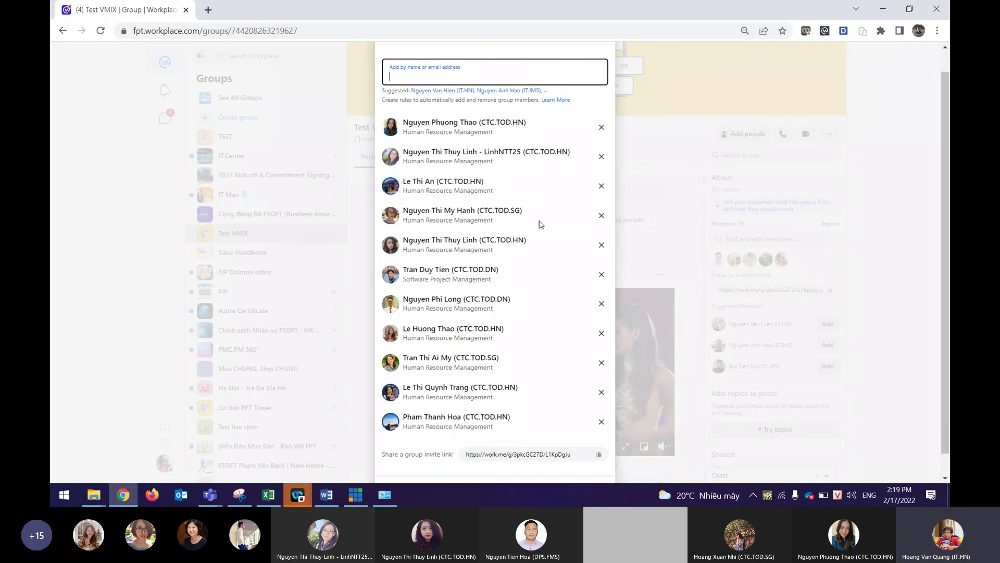
{"action": "scroll", "coordinate": [573, 364], "scroll_direction": "down", "scroll_amount": 1}
{"action": "left_click", "coordinate": [603, 472]}
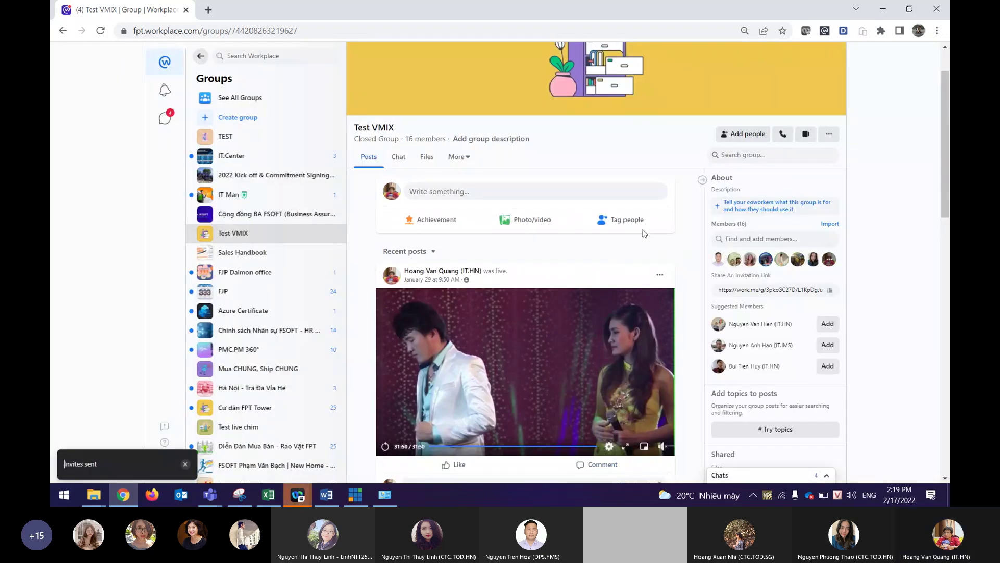
Create a Live video broadcast that goes live now in the Test VMIX group.
{"action": "scroll", "coordinate": [629, 223], "scroll_direction": "down", "scroll_amount": 1}
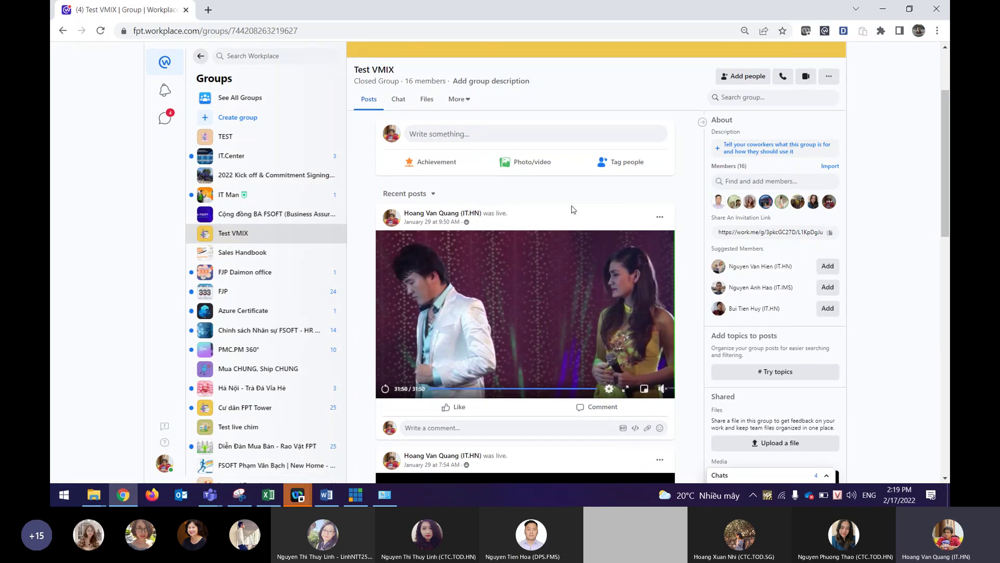
{"action": "left_click", "coordinate": [535, 134]}
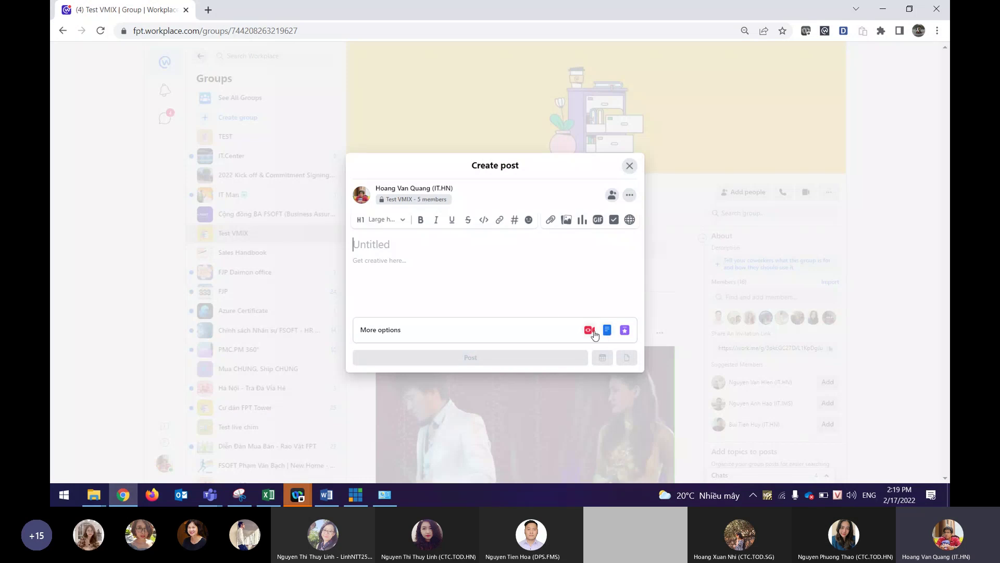
{"action": "left_click", "coordinate": [593, 333]}
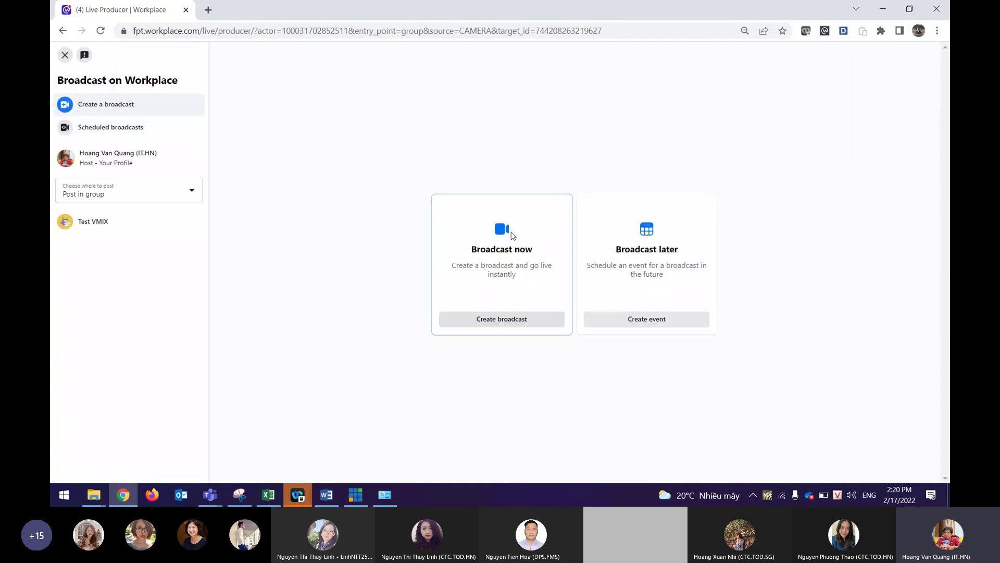
{"action": "left_click", "coordinate": [495, 320]}
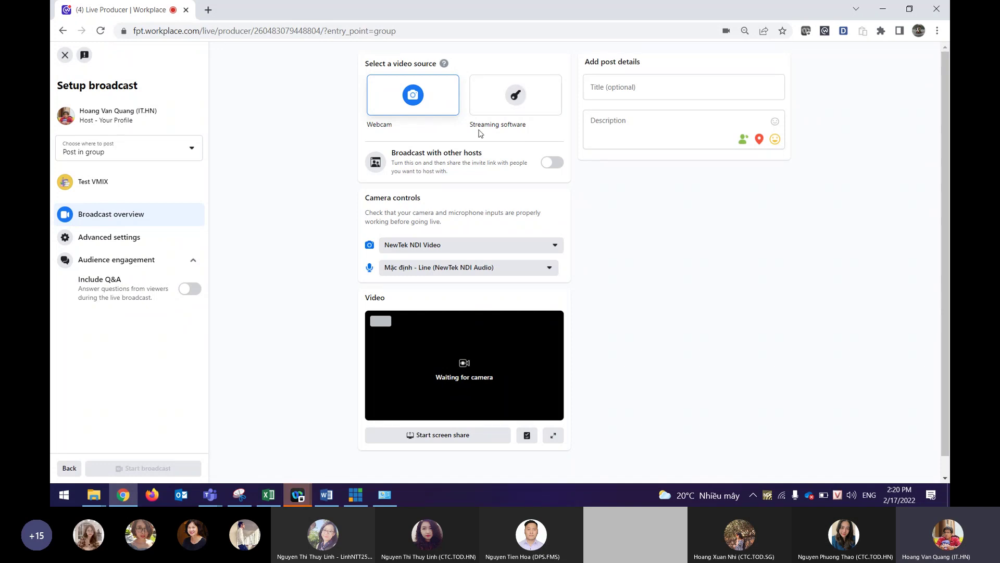
Set the broadcast source to streaming software, expand advanced stream settings, and return to vMix.
{"action": "left_click_drag", "start_coordinate": [472, 124], "coordinate": [527, 125]}
{"action": "left_click", "coordinate": [516, 96]}
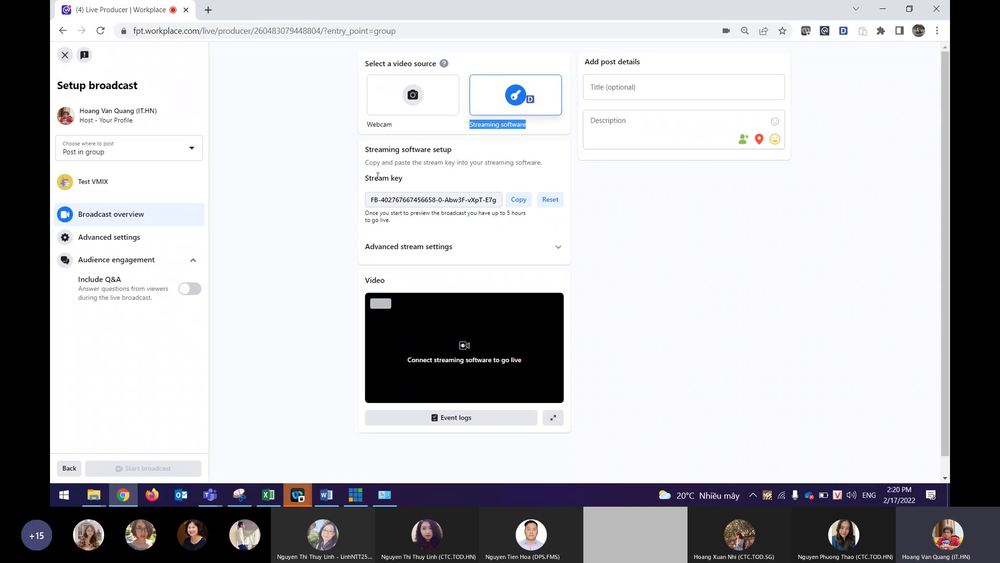
{"action": "left_click_drag", "start_coordinate": [370, 178], "coordinate": [403, 179]}
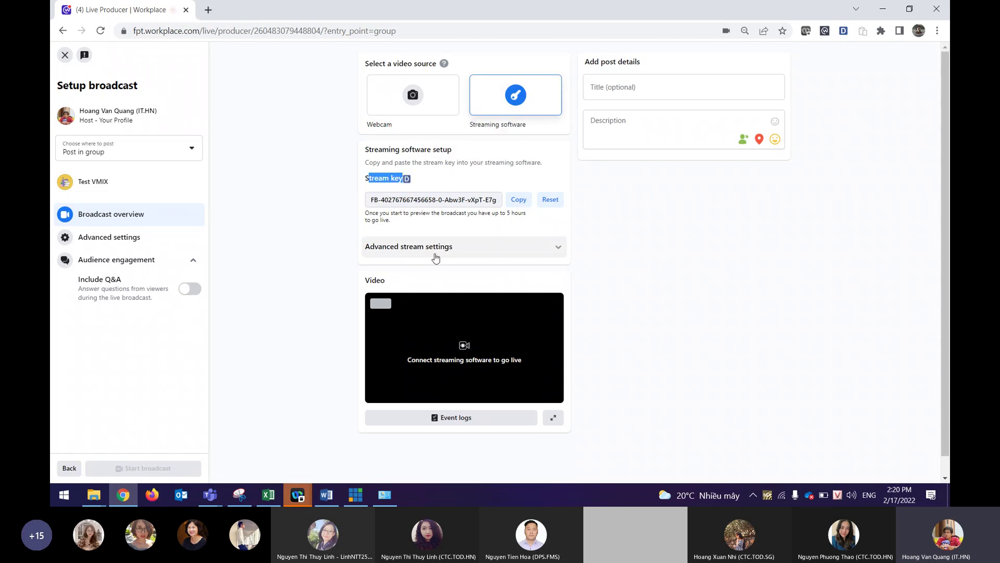
{"action": "left_click", "coordinate": [412, 249]}
{"action": "left_click_drag", "start_coordinate": [386, 357], "coordinate": [431, 355]}
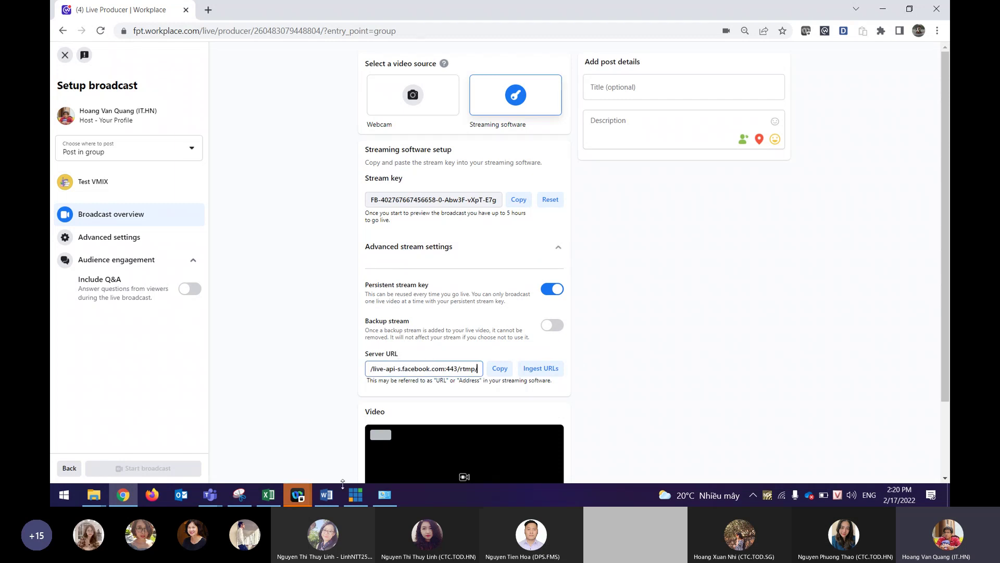
{"action": "left_click", "coordinate": [351, 500]}
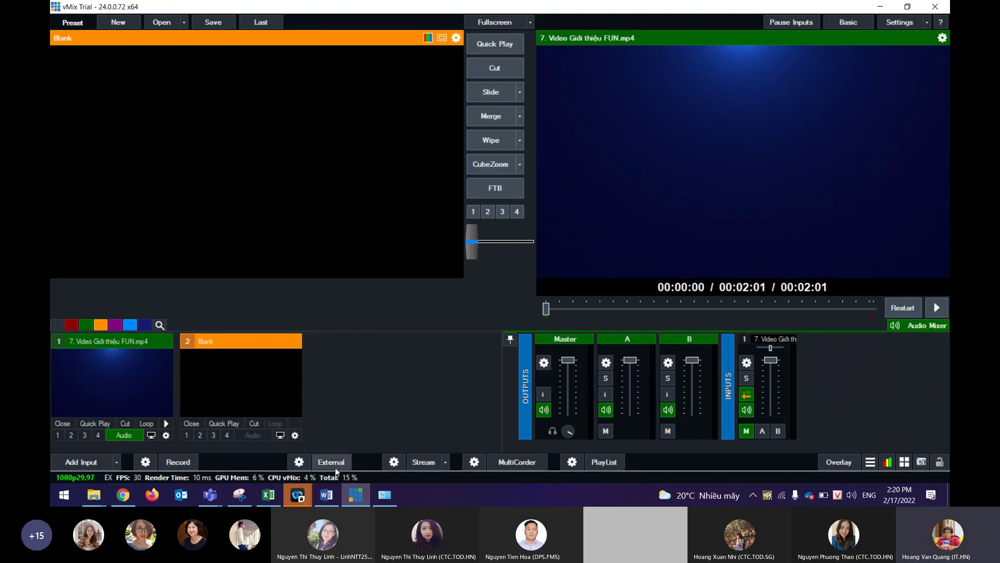
Copy the Workplace stream key into vMix's Stream Name or Key field.
{"action": "left_click", "coordinate": [395, 462]}
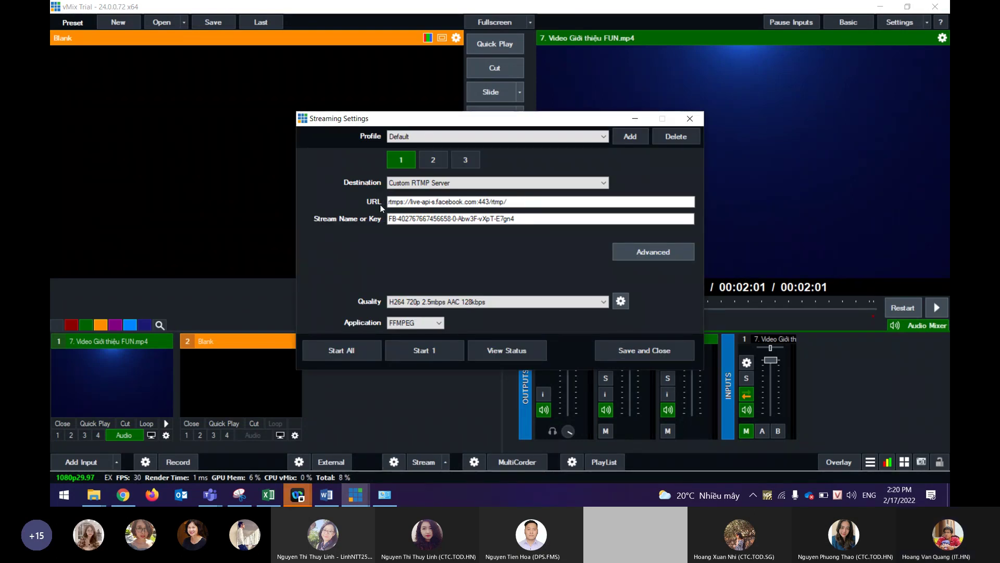
{"action": "key", "text": "Escape"}
{"action": "key", "text": "alt+Tab"}
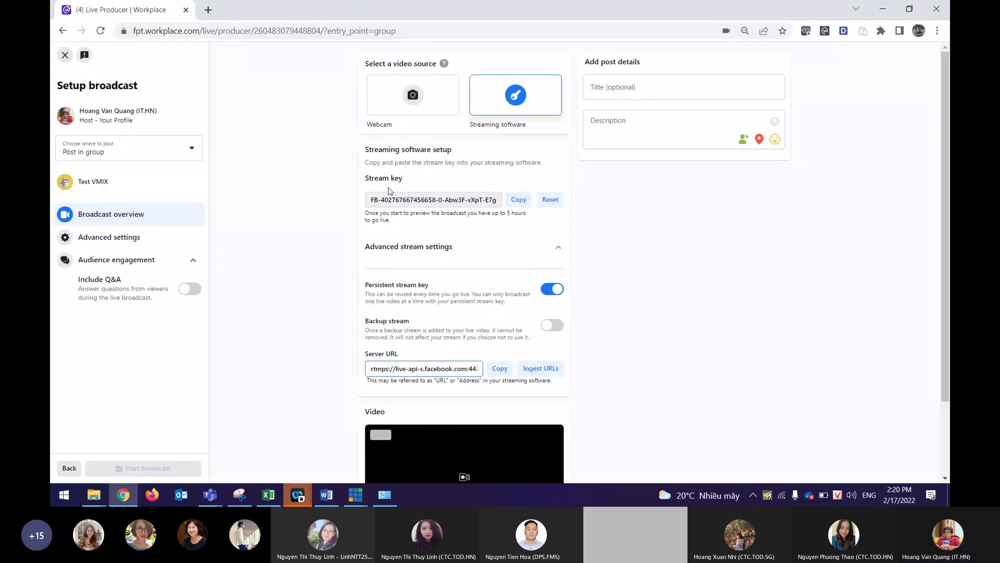
{"action": "left_click", "coordinate": [518, 200]}
{"action": "key", "text": "alt+Tab"}
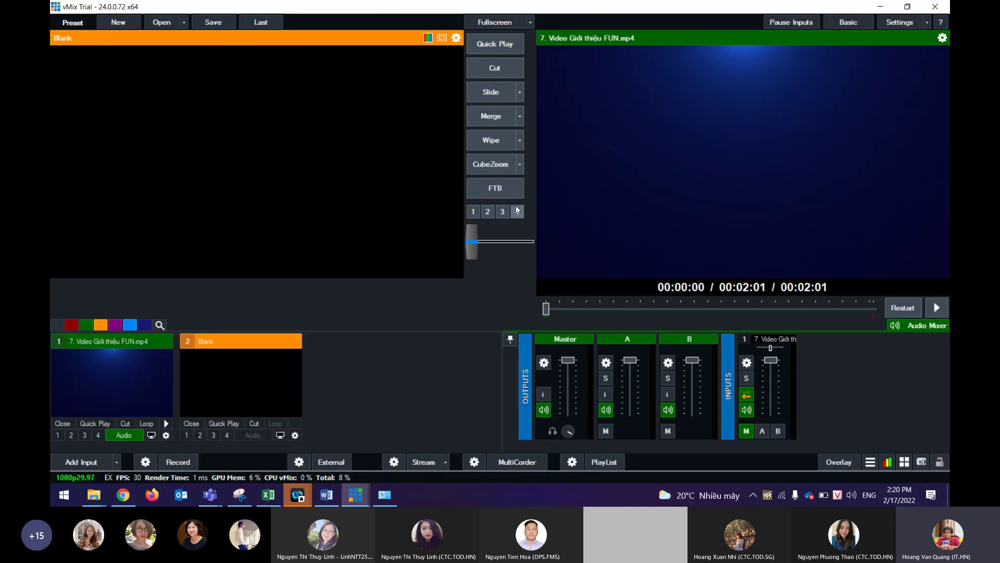
{"action": "key", "text": "alt+Tab"}
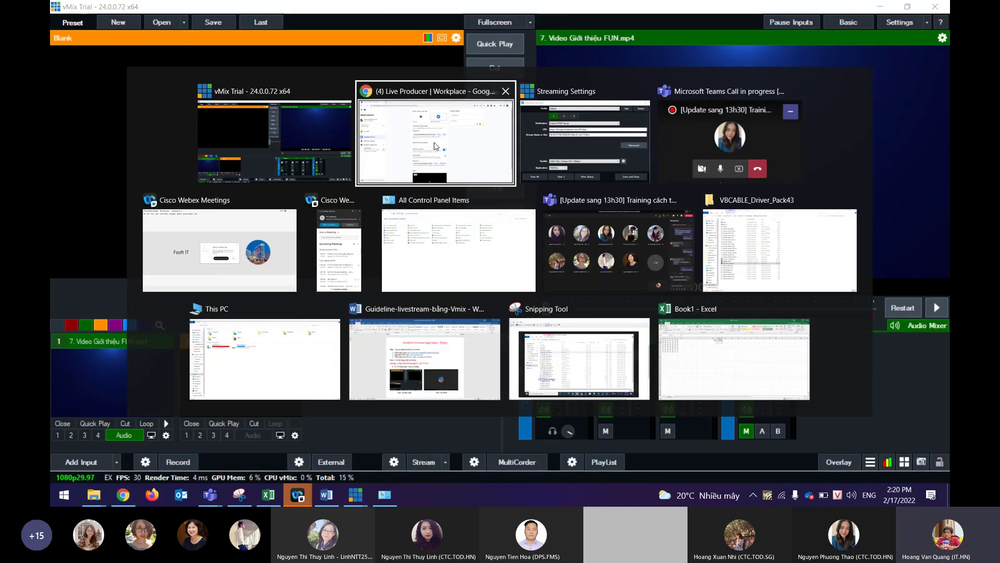
{"action": "key", "text": "Tab"}
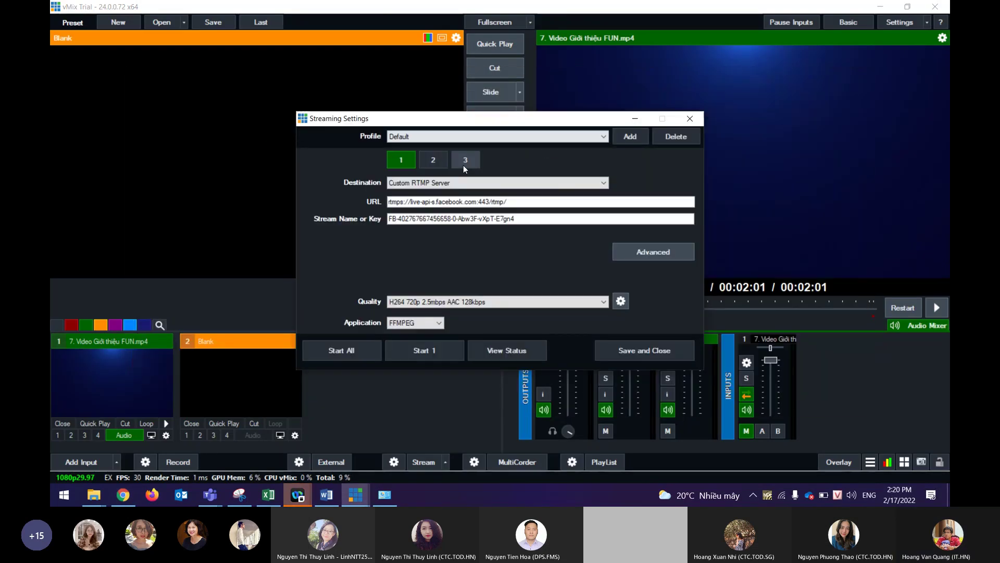
{"action": "left_click", "coordinate": [522, 220]}
{"action": "key", "text": "ctrl+a"}
{"action": "left_click", "coordinate": [523, 220]}
Paste Workplace's rtmps server URL into vMix's URL field and save the streaming settings.
{"action": "key", "text": "Escape"}
{"action": "key", "text": "alt+Tab"}
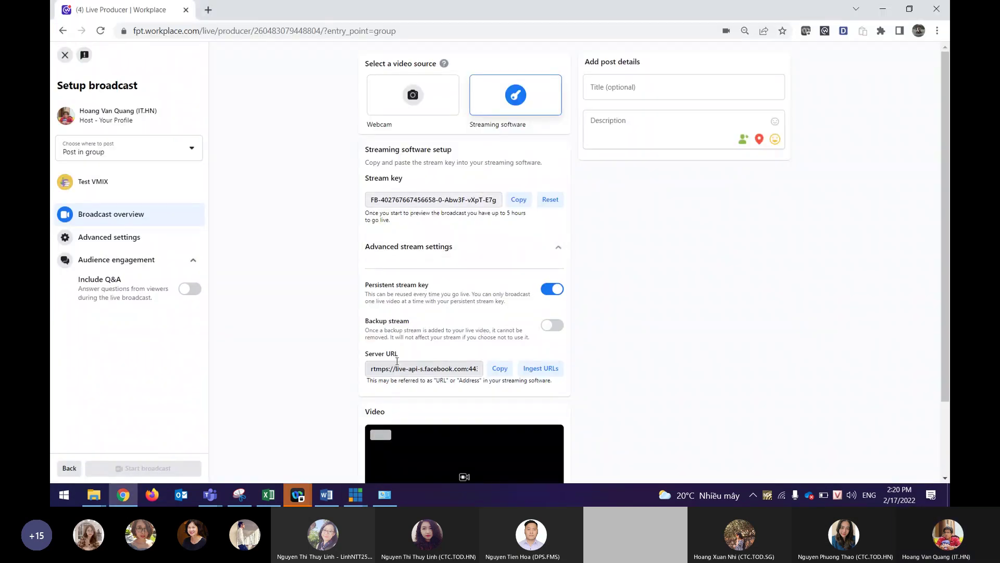
{"action": "left_click", "coordinate": [502, 369]}
{"action": "key", "text": "alt+Tab"}
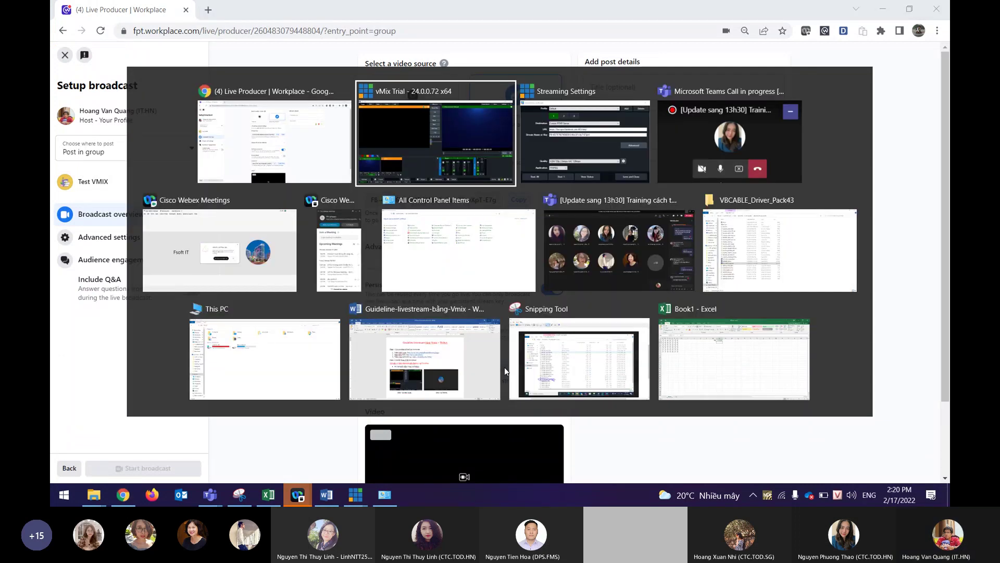
{"action": "triple_click", "coordinate": [479, 202]}
{"action": "key", "text": "ctrl+v"}
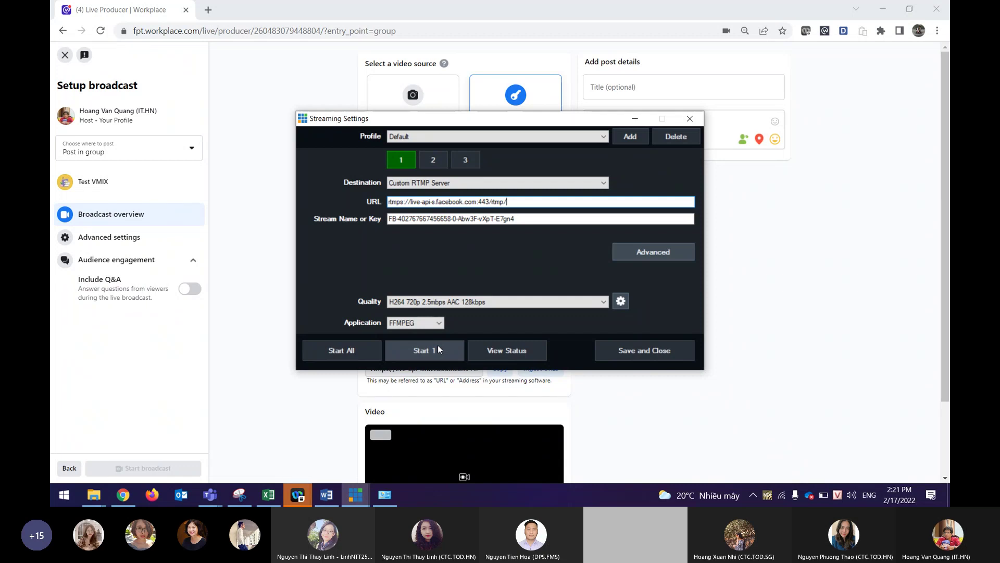
{"action": "left_click", "coordinate": [676, 357]}
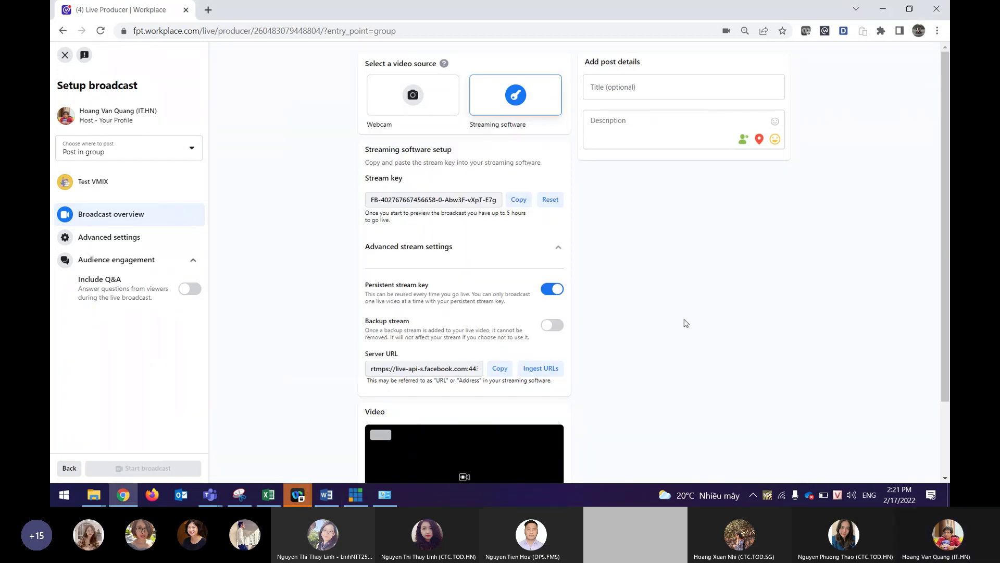
{"action": "scroll", "coordinate": [672, 334], "scroll_direction": "down", "scroll_amount": 2}
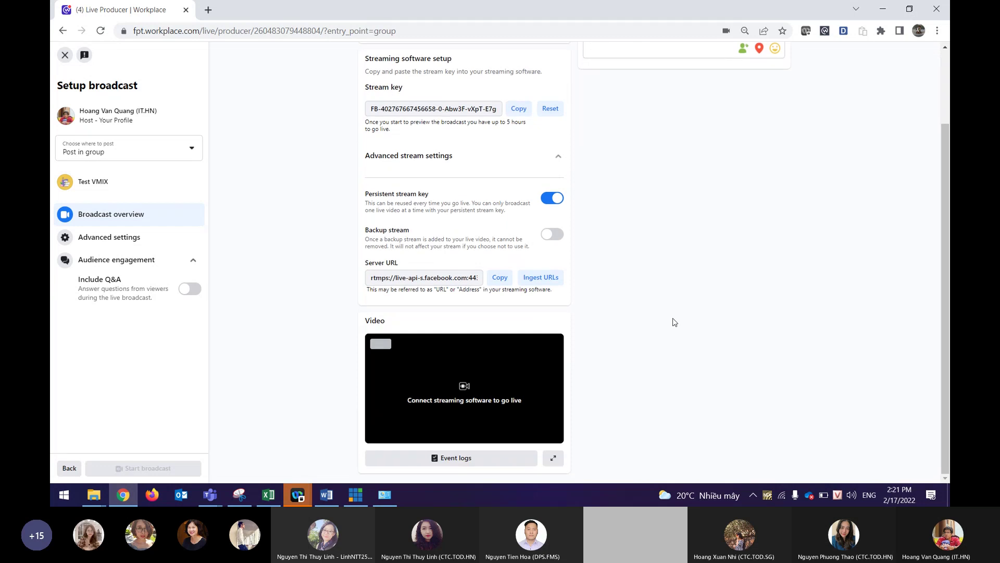
Collapse the advanced stream settings on the Workplace broadcast page and bring vMix back to the front.
{"action": "scroll", "coordinate": [672, 322], "scroll_direction": "up", "scroll_amount": 2}
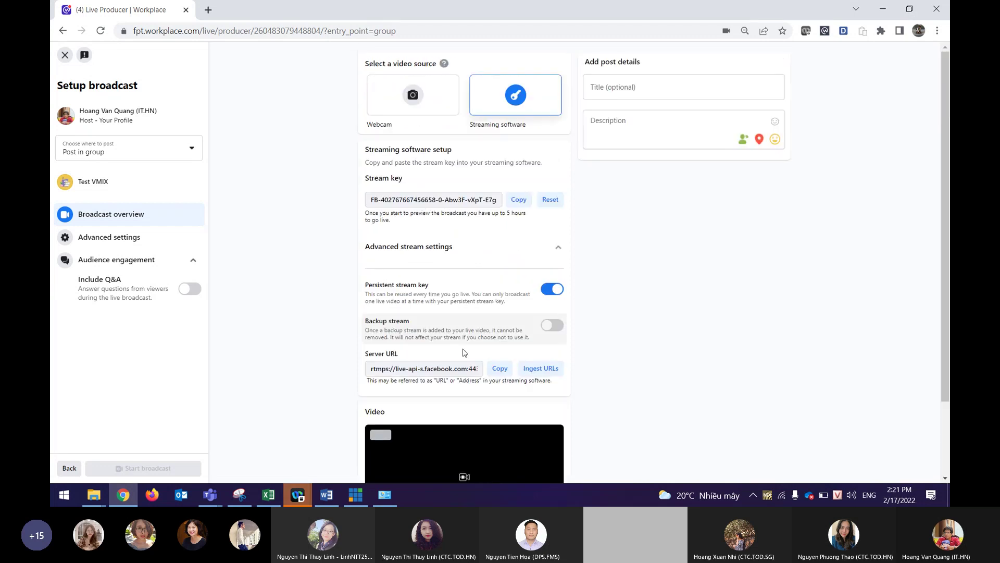
{"action": "left_click", "coordinate": [555, 249]}
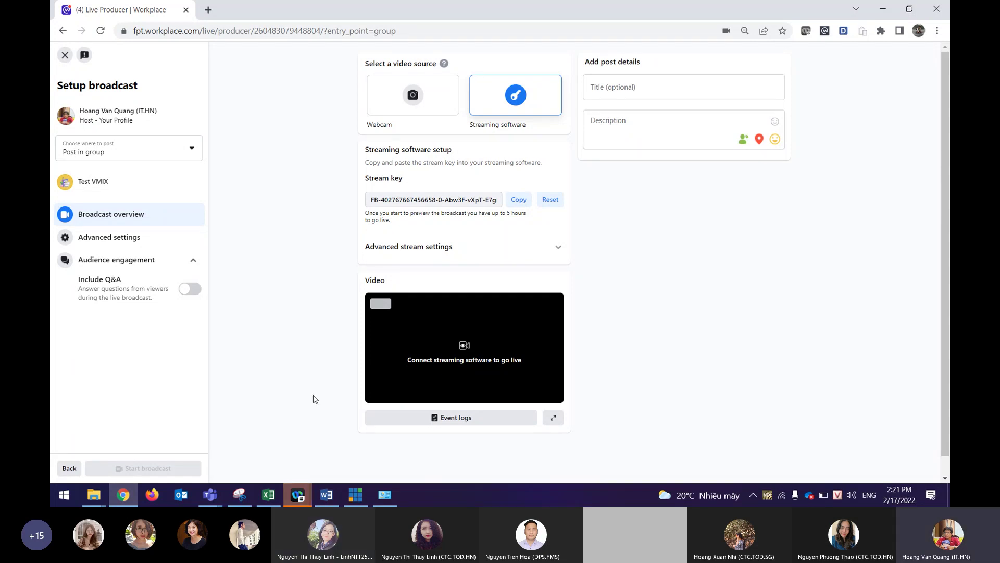
{"action": "mouse_move", "coordinate": [350, 483]}
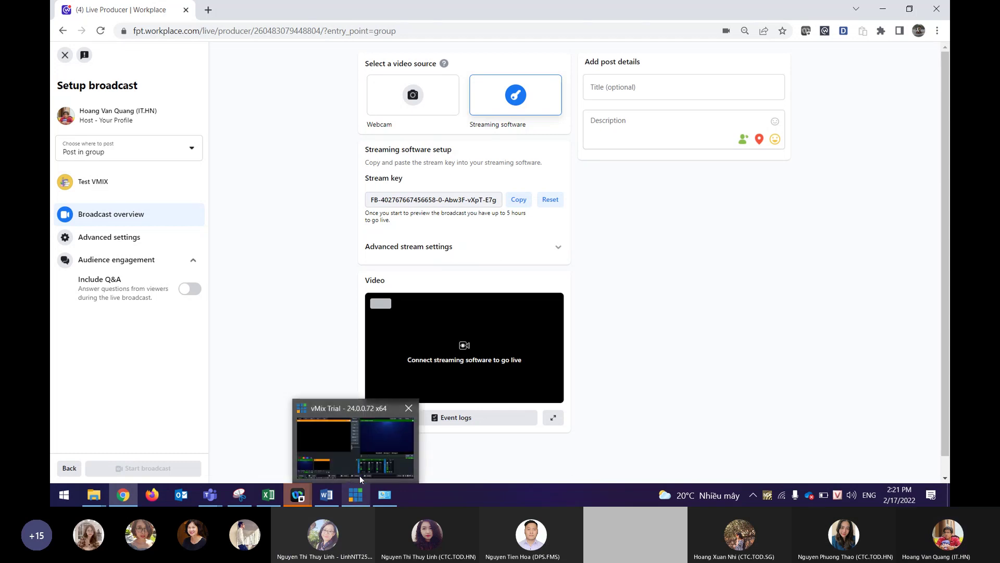
{"action": "left_click", "coordinate": [360, 475]}
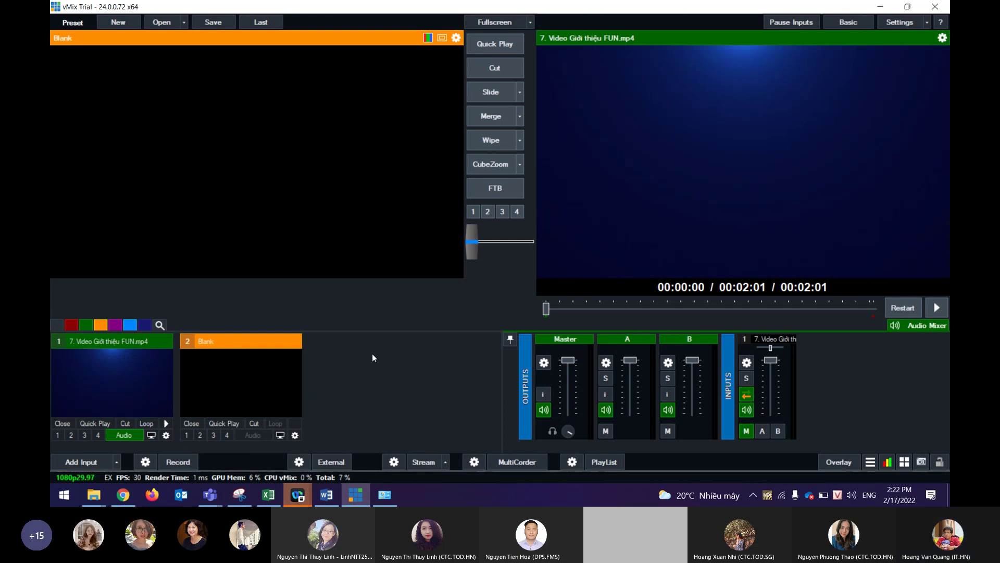
Add the Cisco Webex Service window as Desktop Capture input 2, then preview the FUN intro video.
{"action": "left_click", "coordinate": [91, 462]}
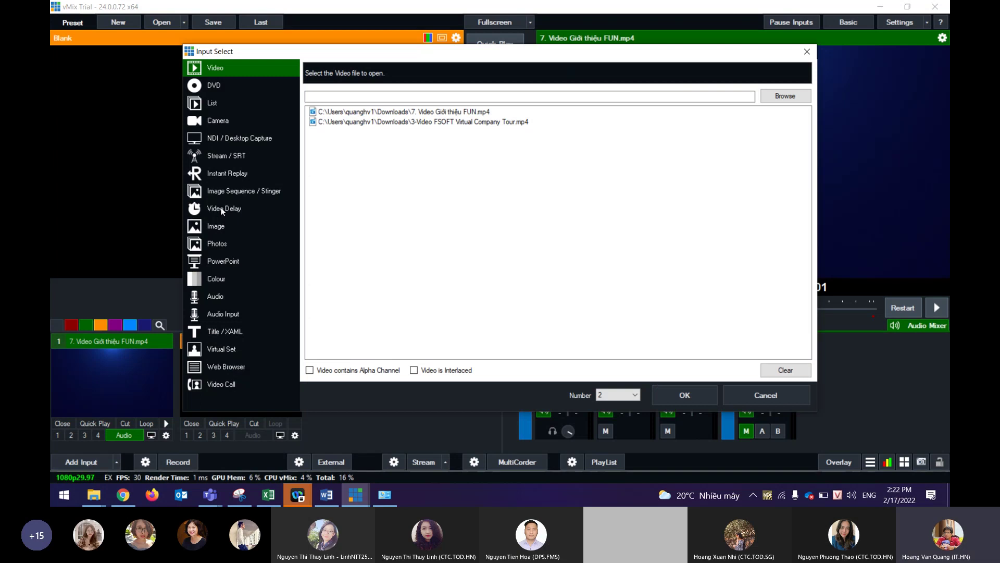
{"action": "left_click", "coordinate": [238, 139]}
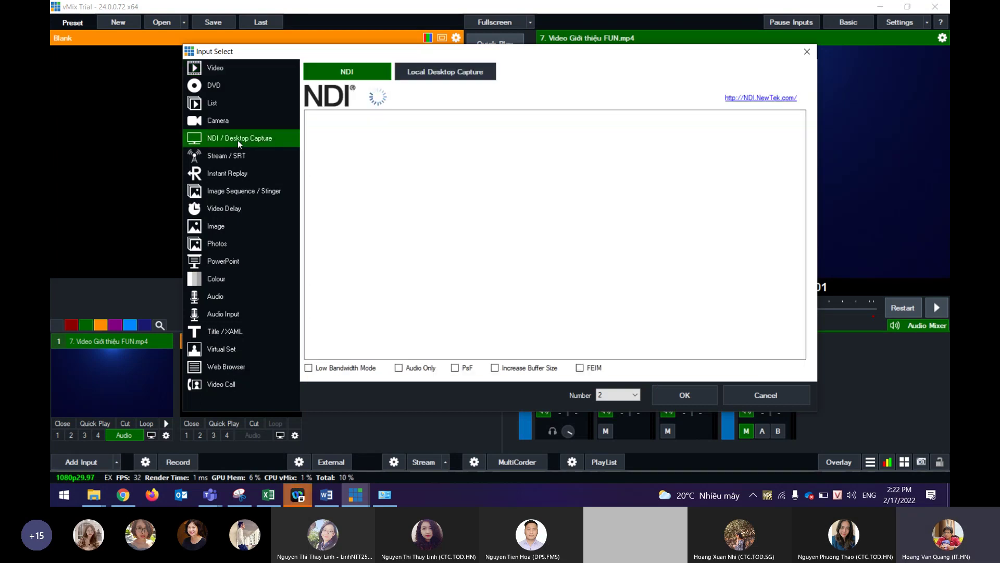
{"action": "left_click", "coordinate": [438, 78]}
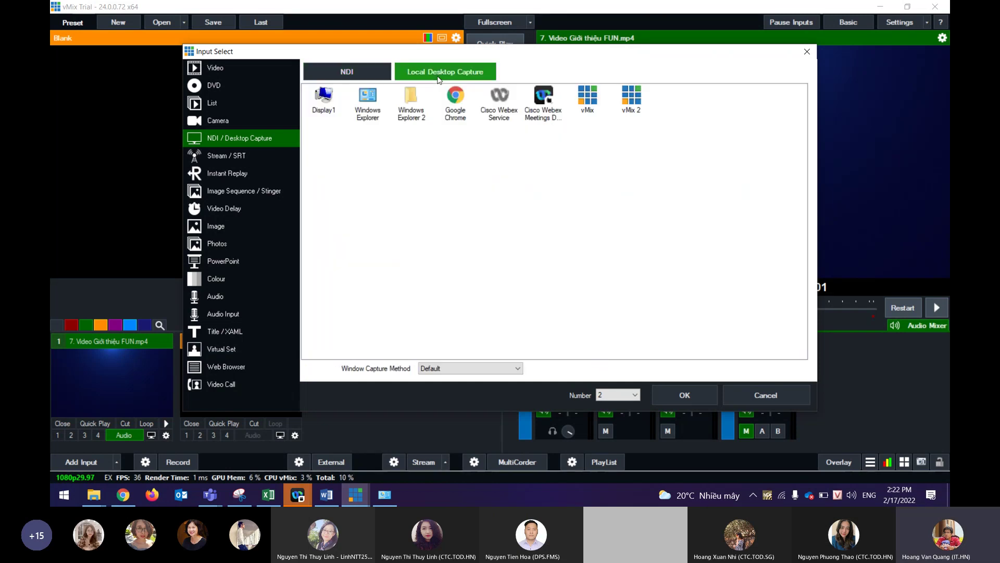
{"action": "left_click", "coordinate": [500, 99]}
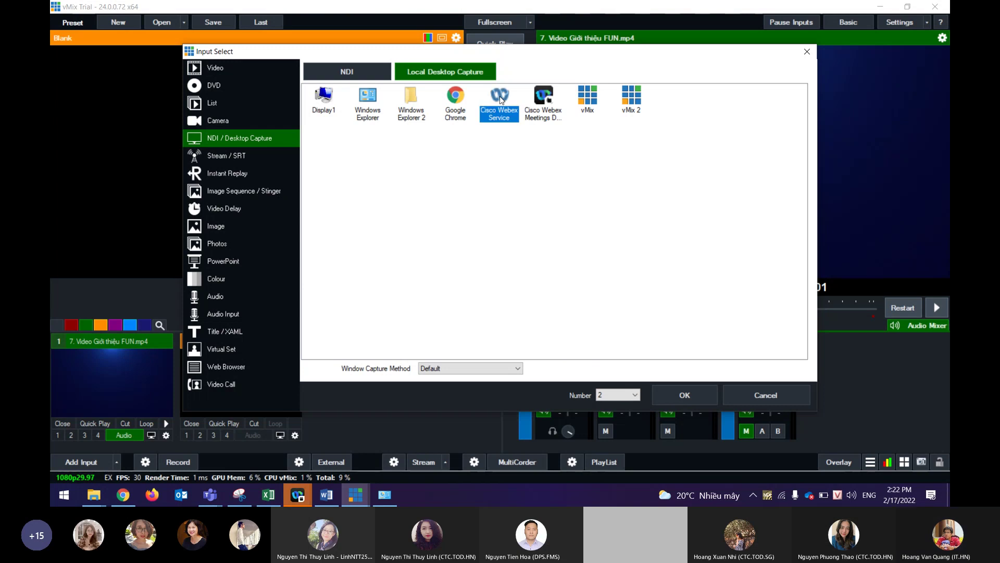
{"action": "left_click", "coordinate": [681, 395]}
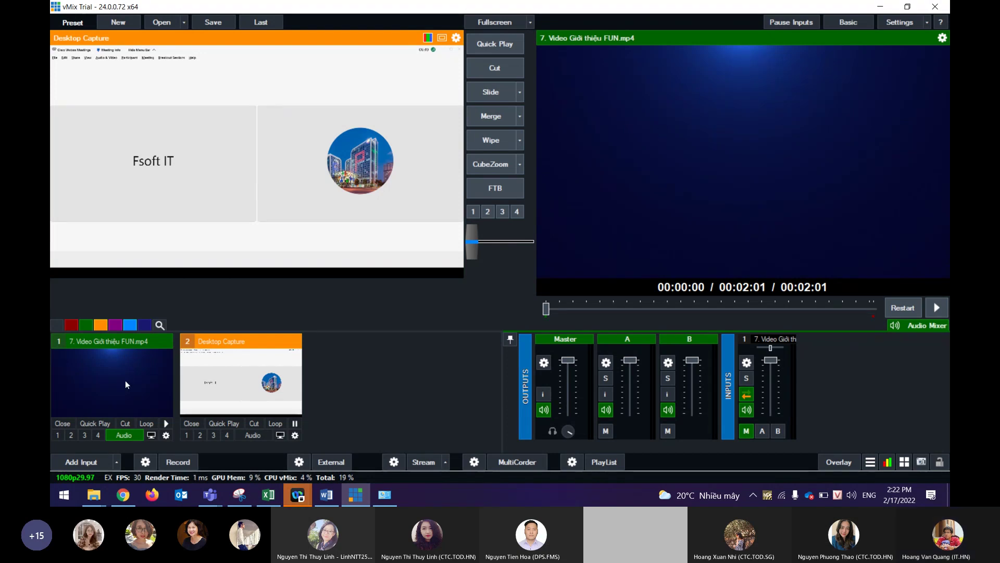
{"action": "left_click", "coordinate": [126, 384]}
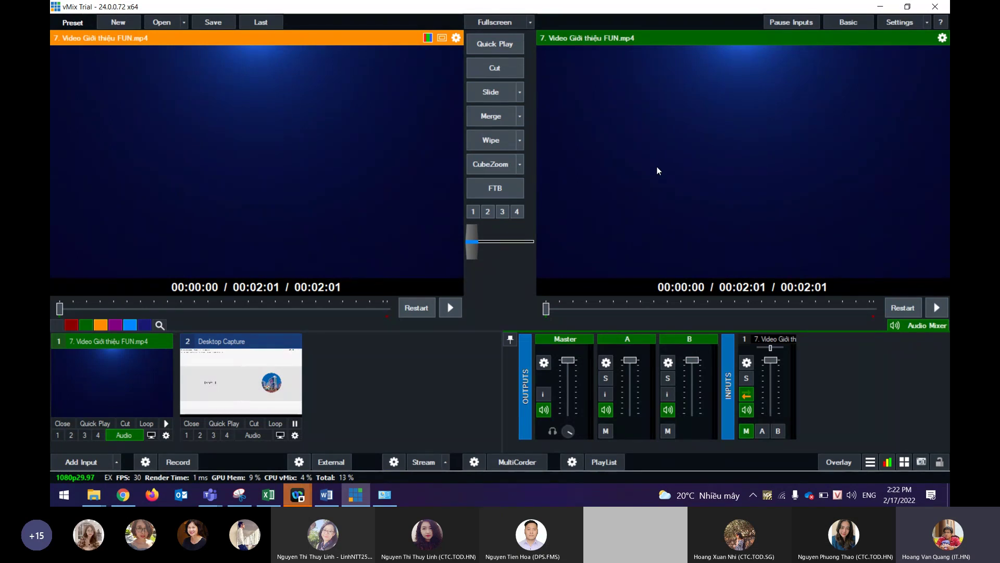
Play and pause the FUN intro video, then queue the Webex capture and transition it live.
{"action": "left_click", "coordinate": [456, 308]}
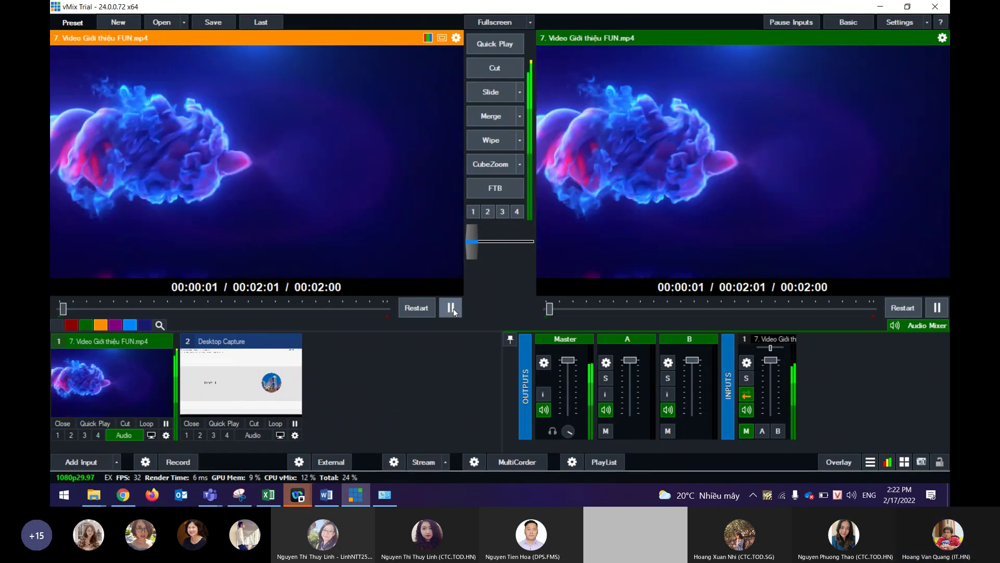
{"action": "left_click", "coordinate": [452, 308]}
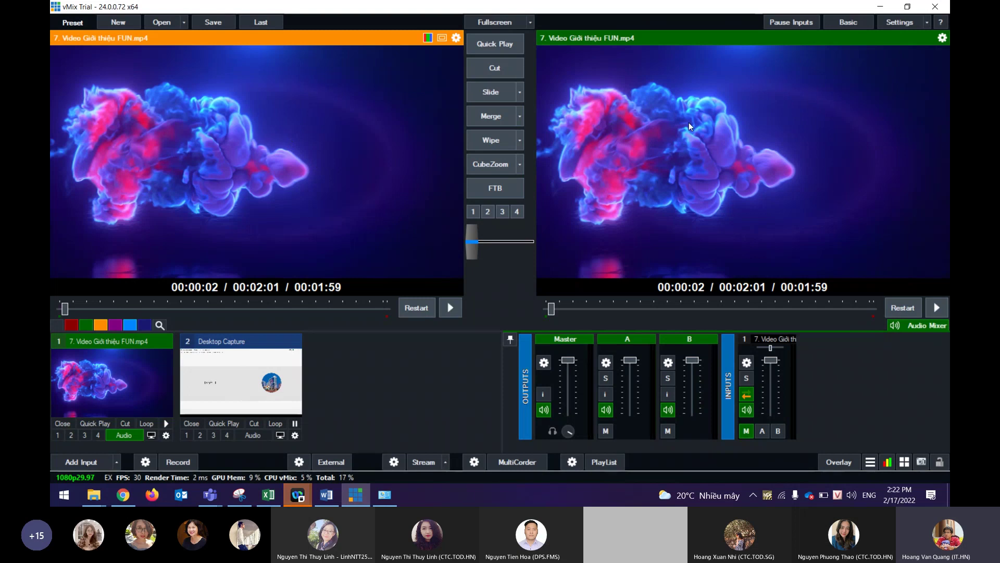
{"action": "left_click", "coordinate": [214, 364]}
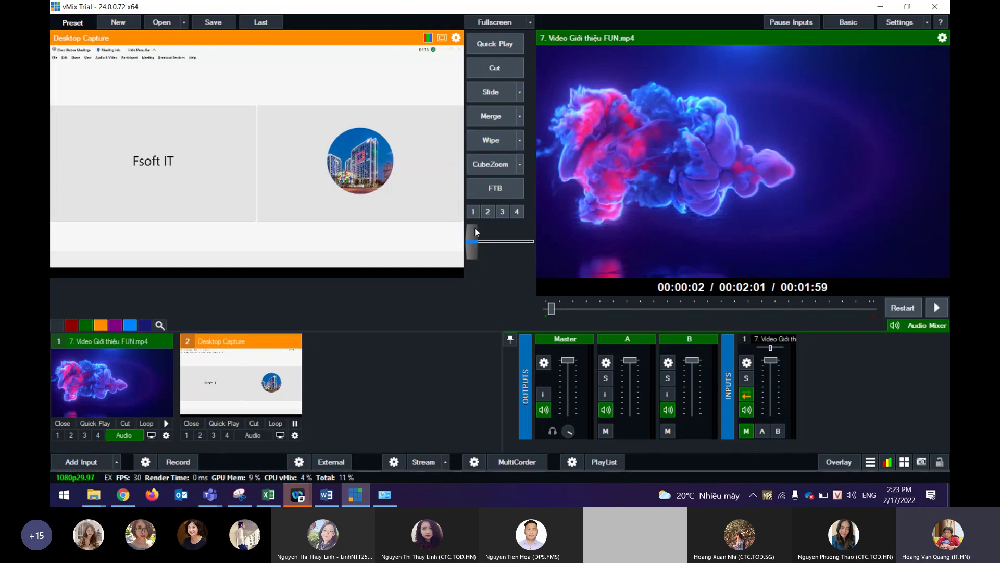
{"action": "left_click_drag", "start_coordinate": [474, 243], "coordinate": [534, 245]}
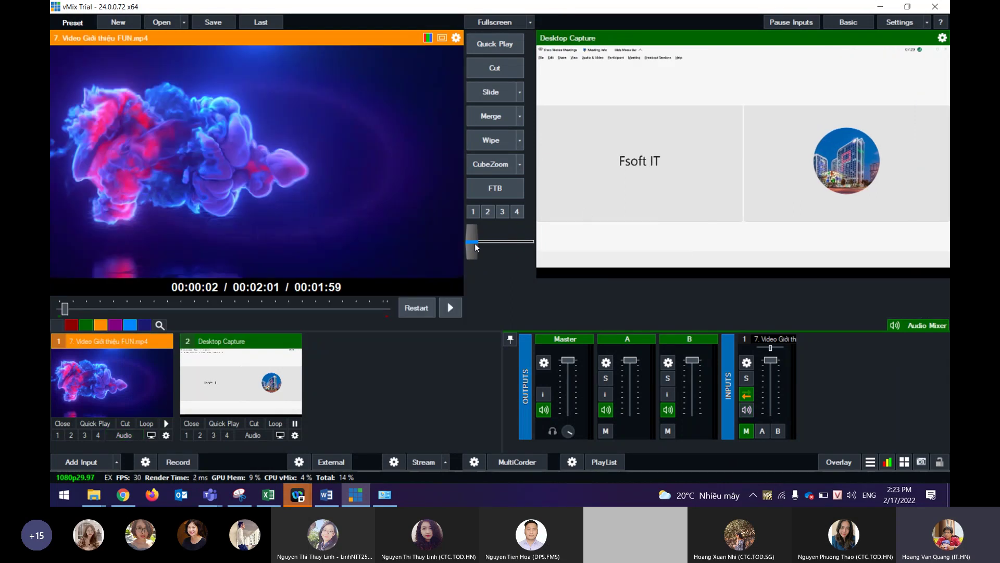
Transition the intro video back out, pause it, put the Webex capture live, and return to Chrome.
{"action": "left_click_drag", "start_coordinate": [474, 243], "coordinate": [531, 243]}
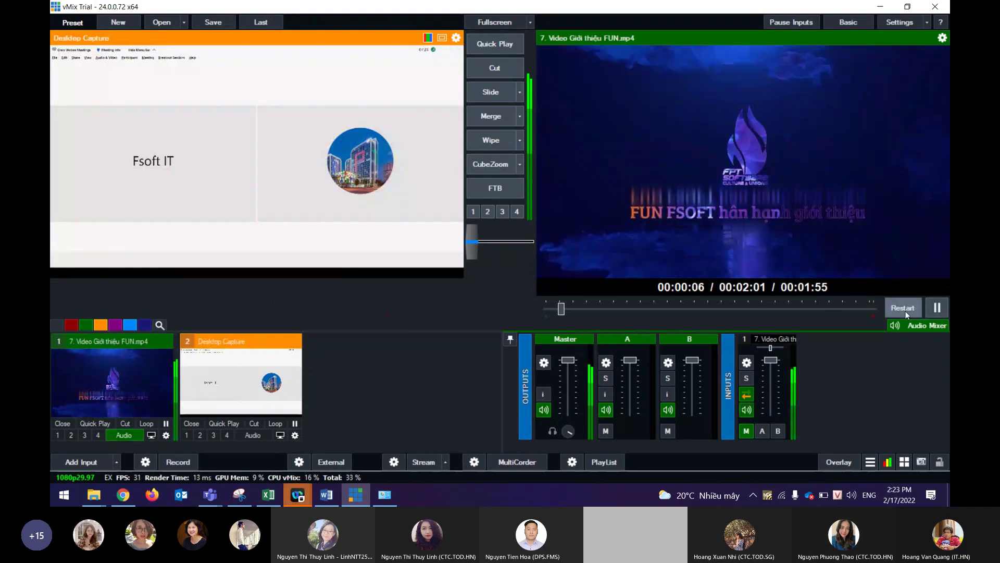
{"action": "left_click", "coordinate": [936, 308]}
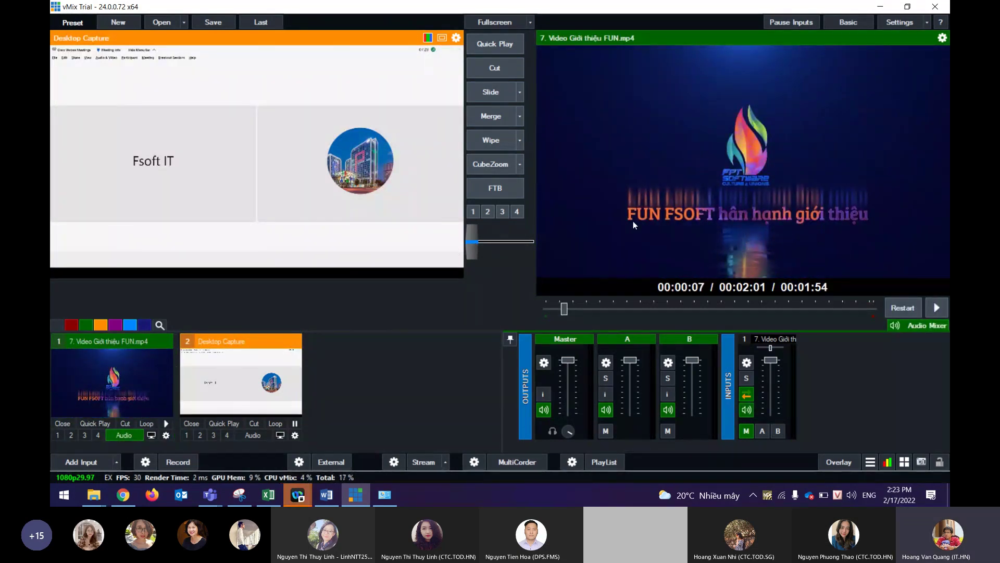
{"action": "left_click", "coordinate": [479, 243]}
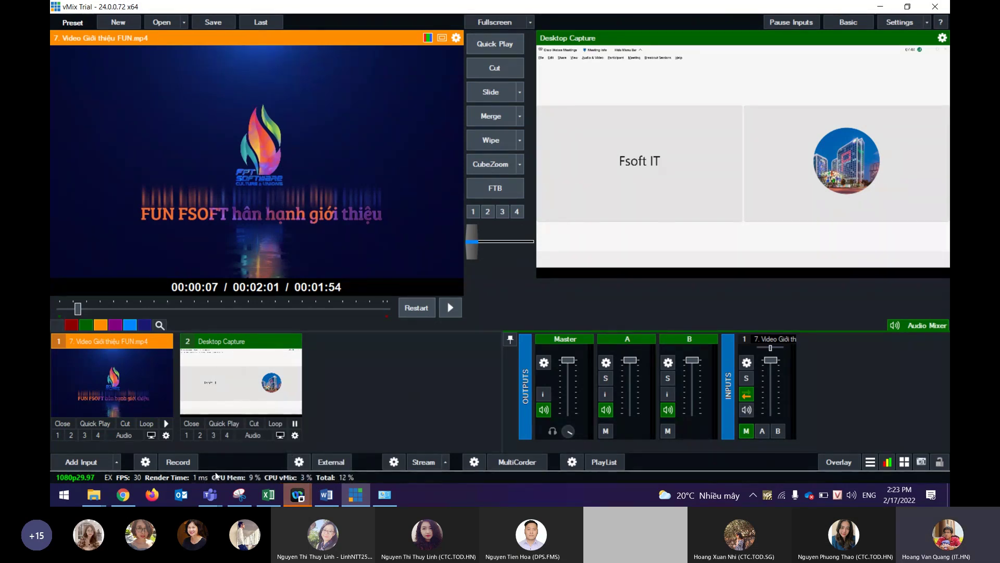
{"action": "key", "text": "alt+Tab"}
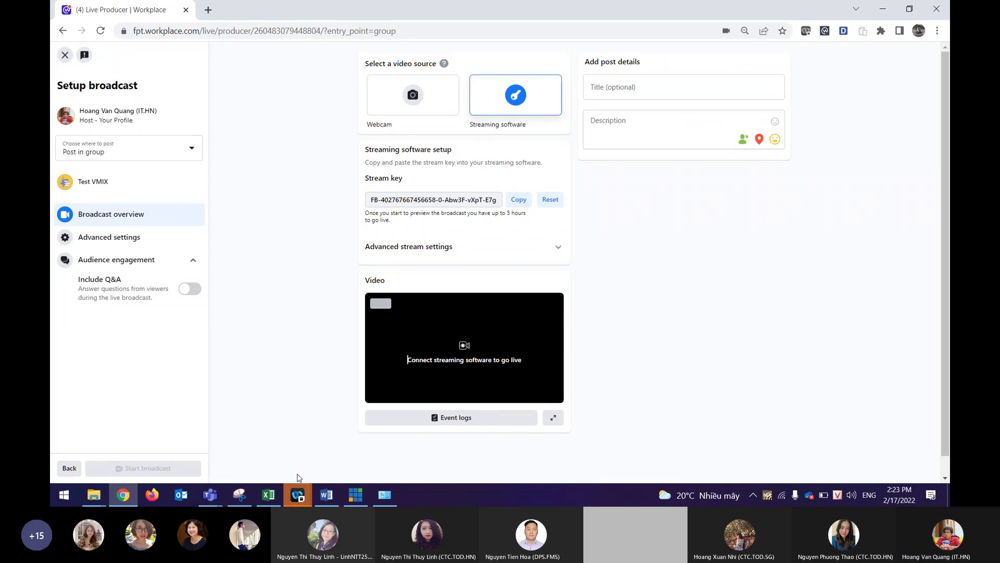
Add Audio Input 3 using the CABLE Output (VB-Audio Virtual Cable) device.
{"action": "left_click", "coordinate": [356, 498]}
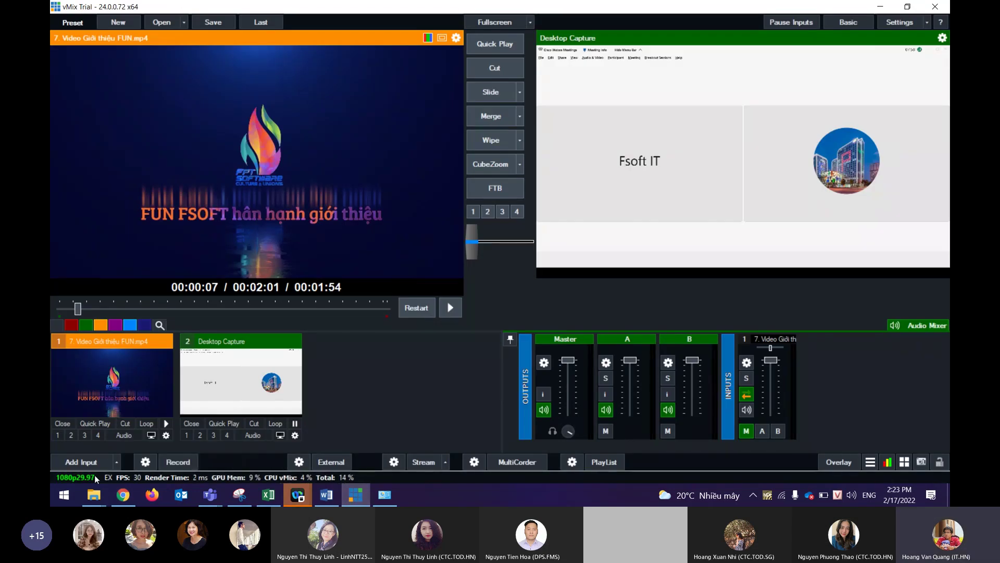
{"action": "left_click", "coordinate": [83, 462]}
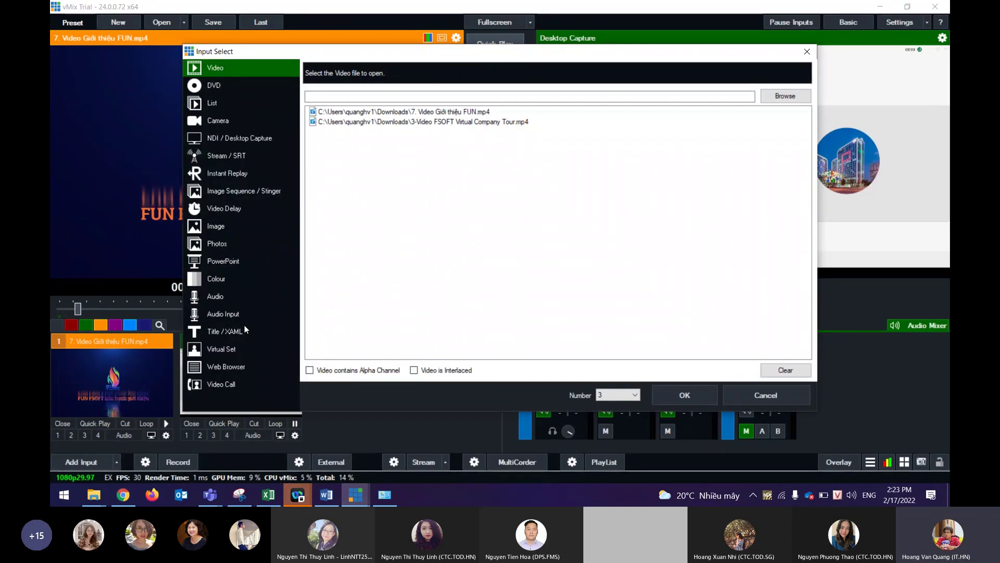
{"action": "left_click", "coordinate": [217, 313]}
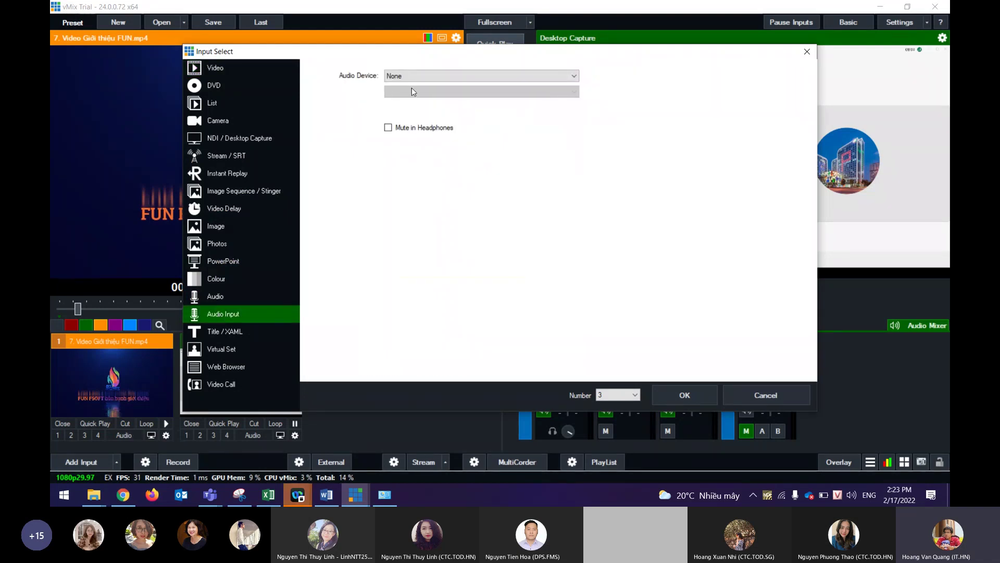
{"action": "left_click", "coordinate": [411, 77]}
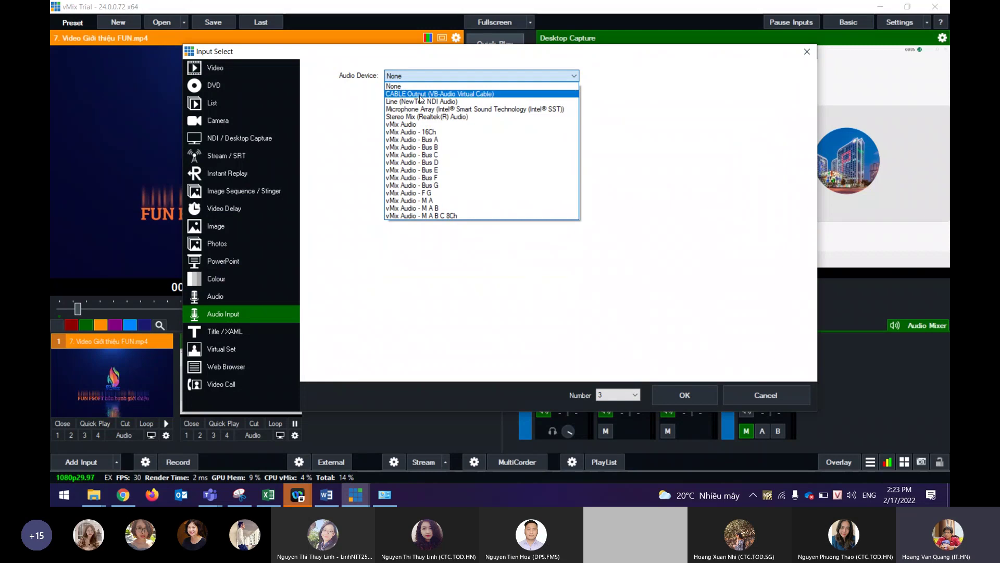
{"action": "left_click", "coordinate": [420, 96]}
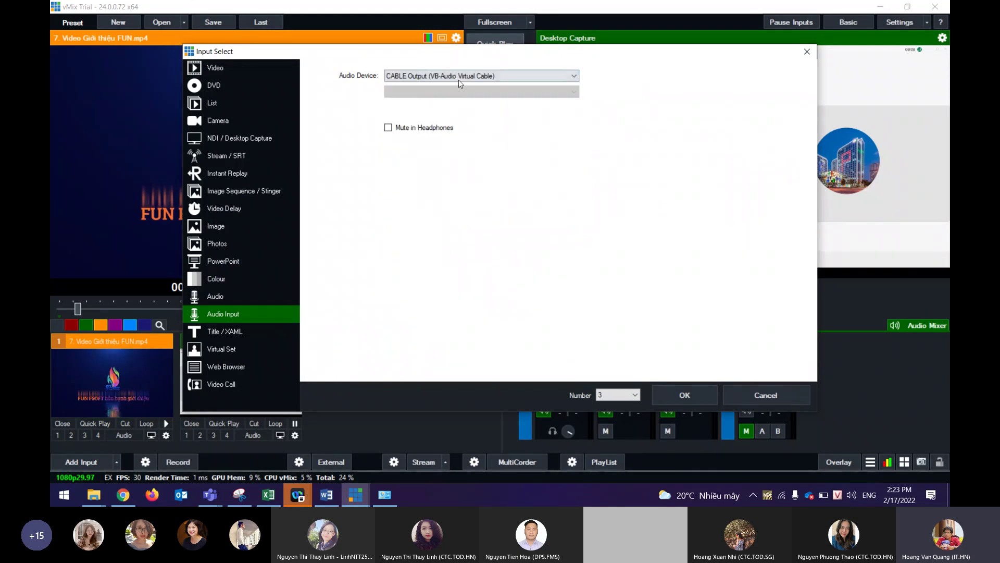
{"action": "left_click", "coordinate": [694, 396]}
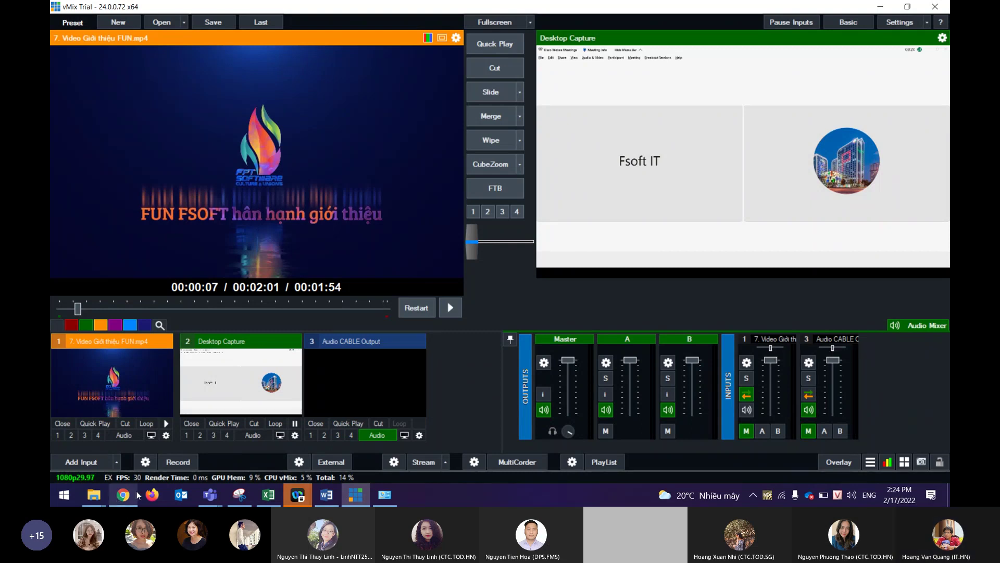
Give the broadcast the title 'Lễ Vinh danh' and a description announcing the annual honouring ceremony.
{"action": "mouse_move", "coordinate": [129, 496]}
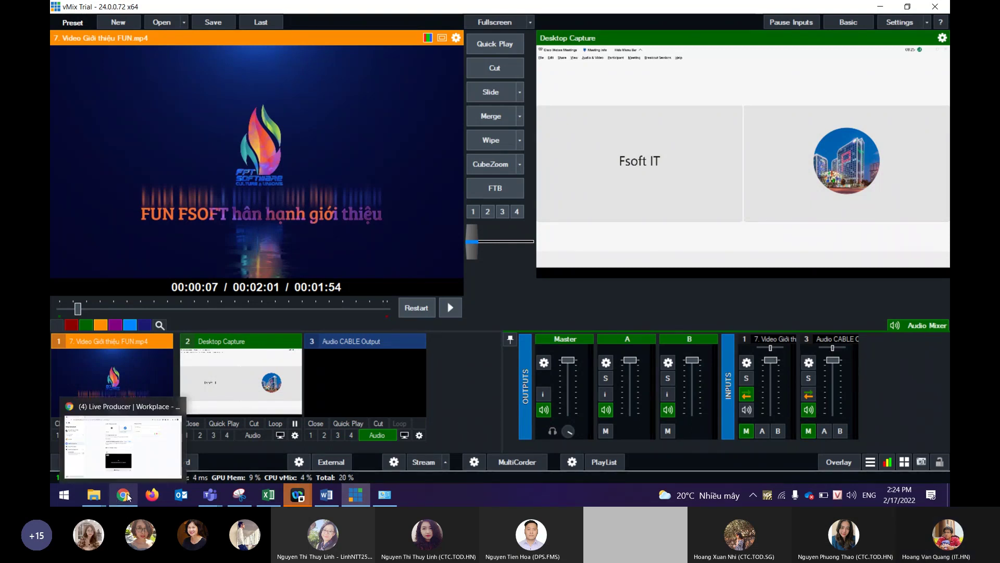
{"action": "left_click", "coordinate": [159, 456]}
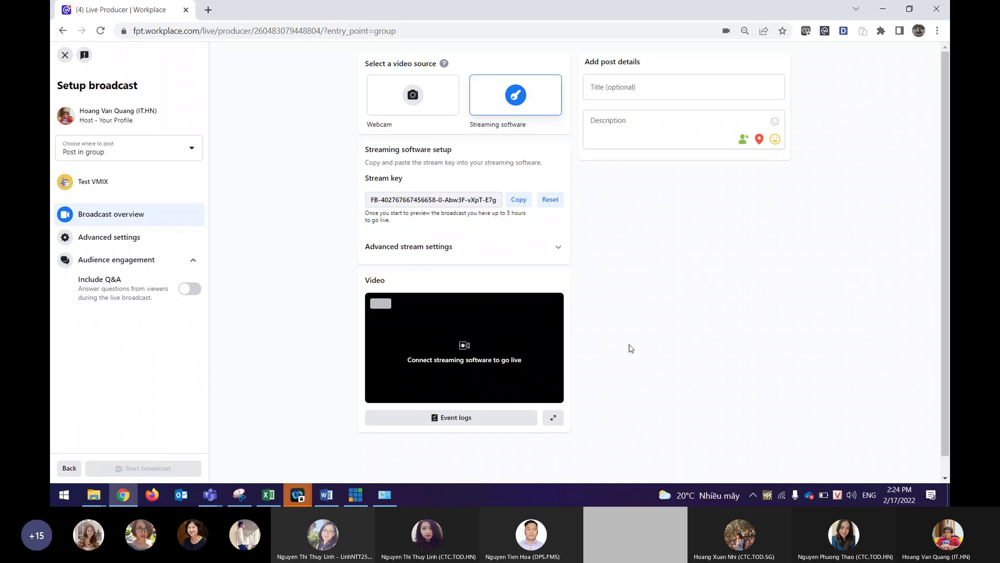
{"action": "left_click", "coordinate": [356, 495]}
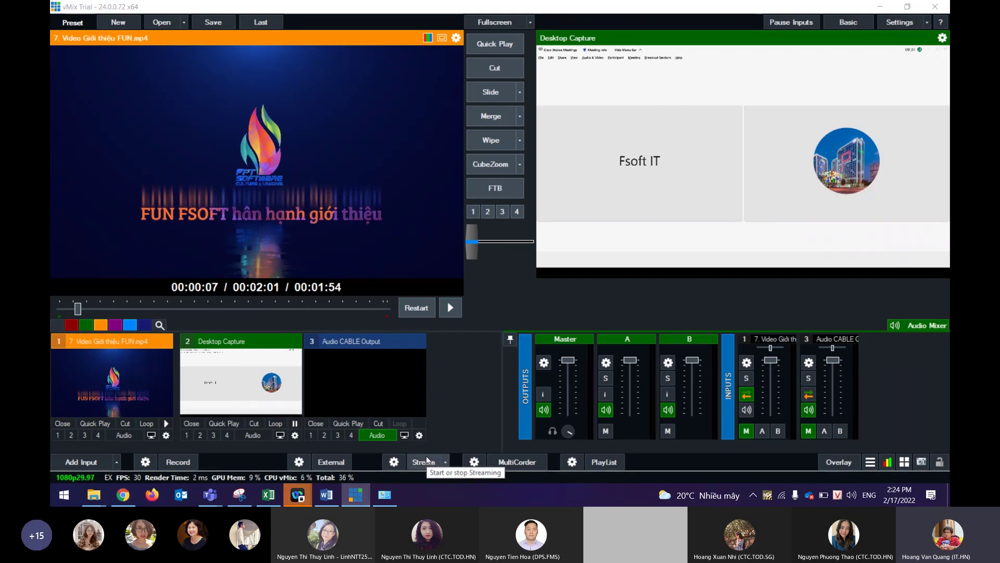
{"action": "key", "text": "alt+Tab"}
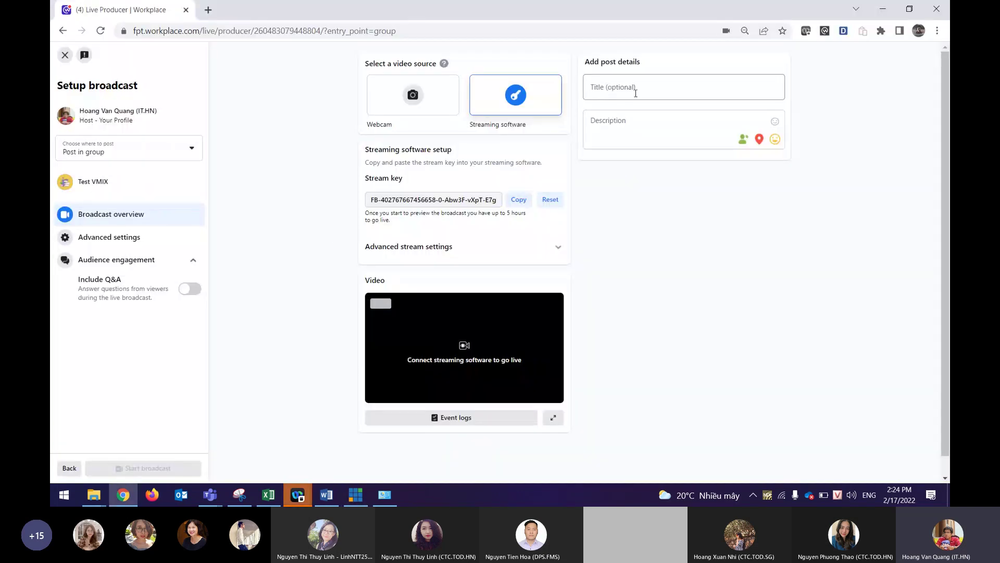
{"action": "left_click", "coordinate": [635, 94]}
{"action": "type", "text": "Le"}
{"action": "type", "text": "x Vinh da"}
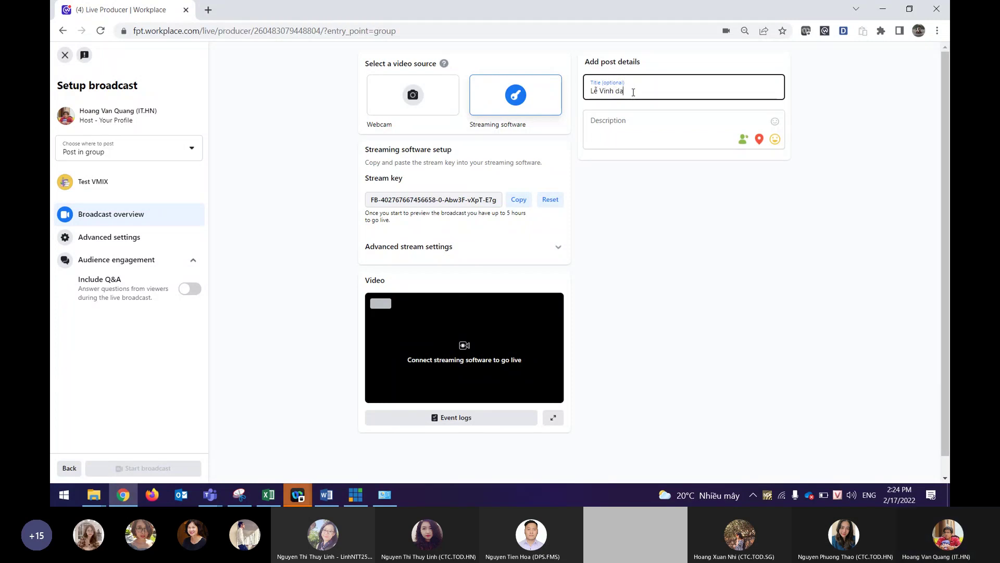
{"action": "type", "text": "nh"}
{"action": "key", "text": "Tab"}
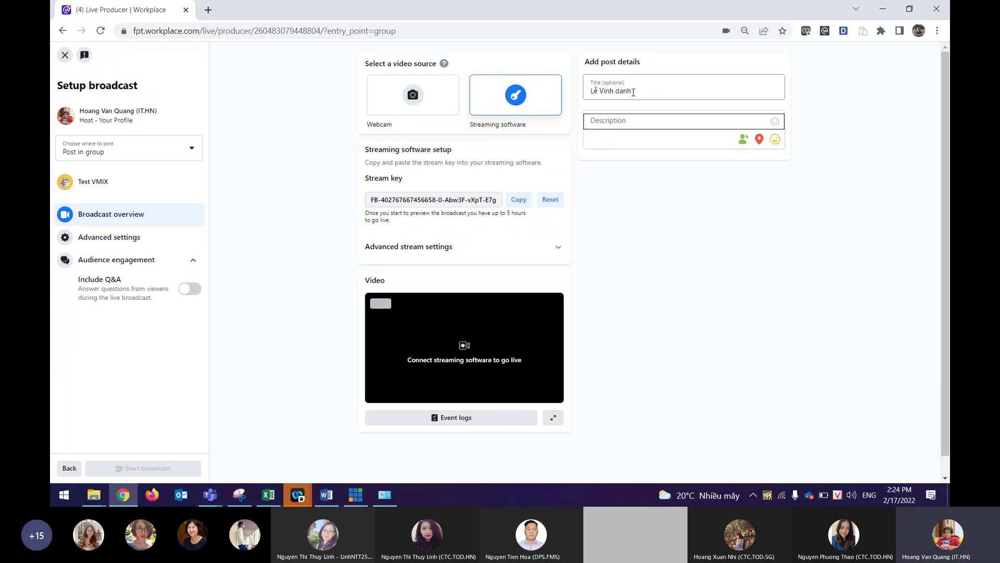
{"action": "type", "text": "hi moi ngo"}
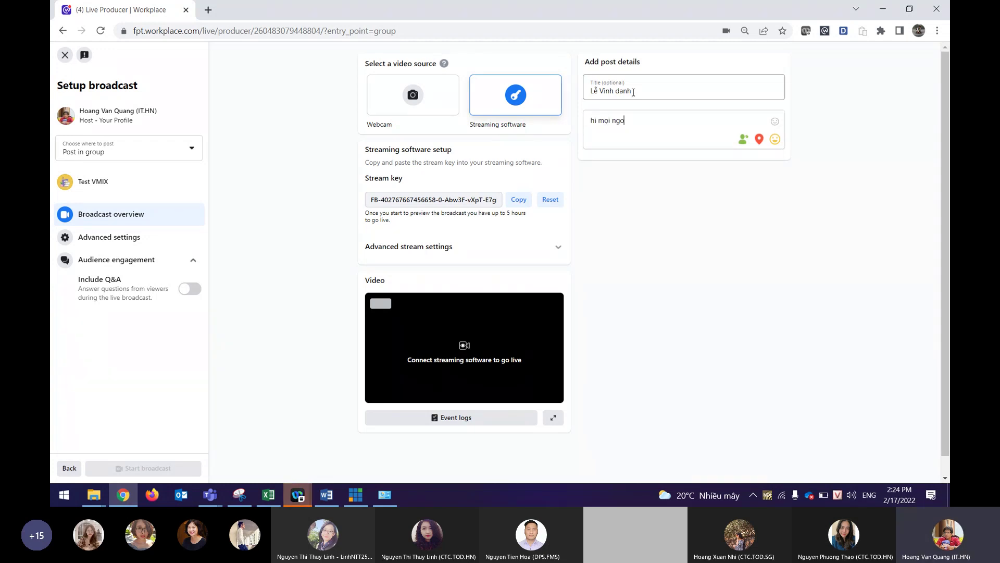
{"action": "type", "text": "ười d"}
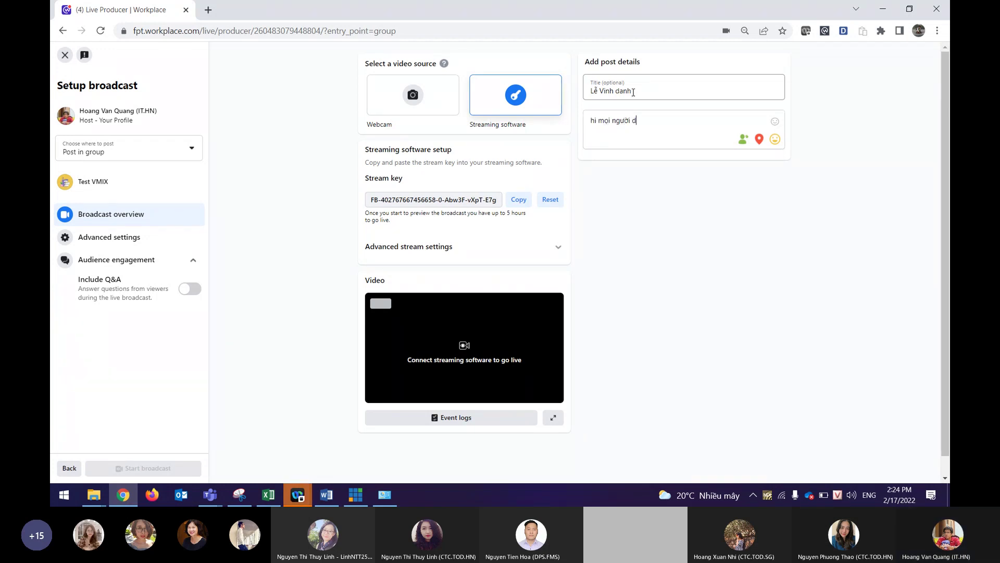
{"action": "type", "text": "ây là lê "}
{"action": "type", "text": "tôn vinh moỗi năm một lần"}
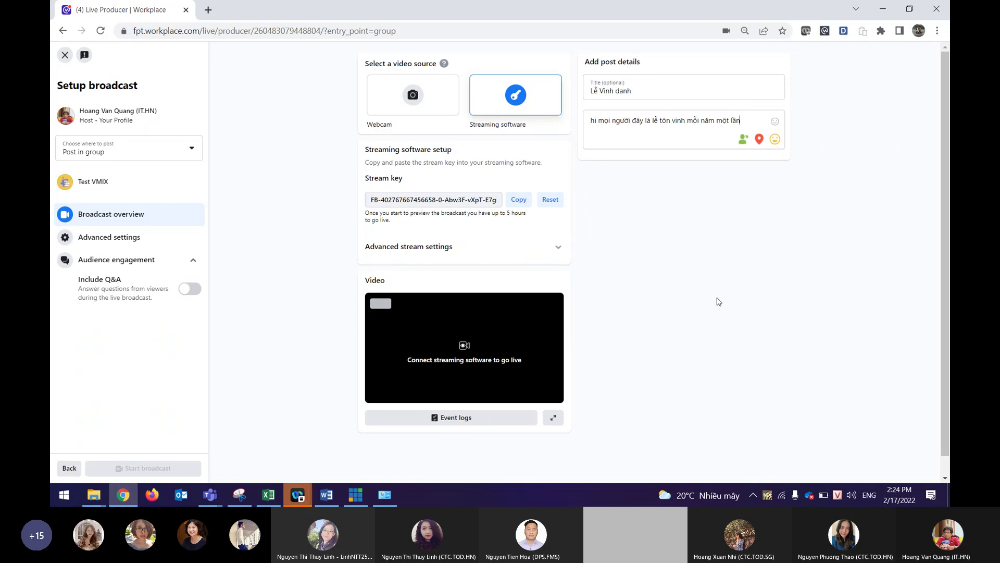
{"action": "left_click", "coordinate": [356, 499]}
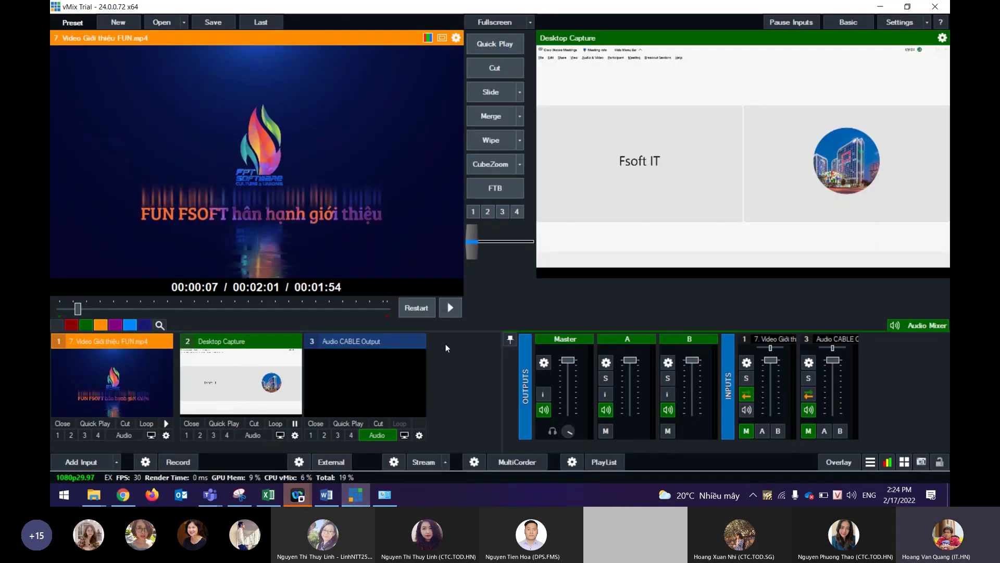
Stop Stream 1 to the Workplace RTMP server and reopen the streaming settings.
{"action": "left_click", "coordinate": [400, 463]}
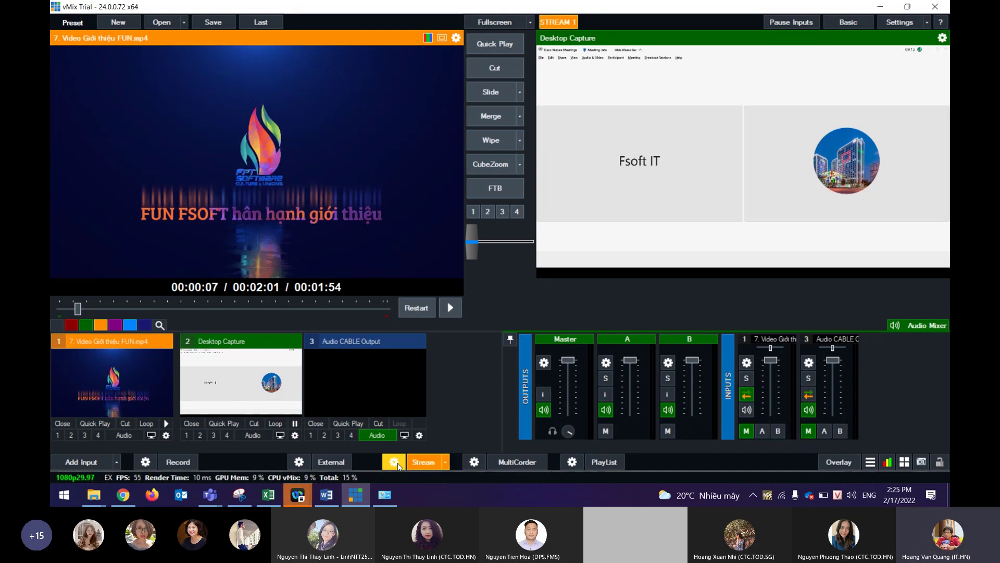
{"action": "left_click", "coordinate": [398, 463]}
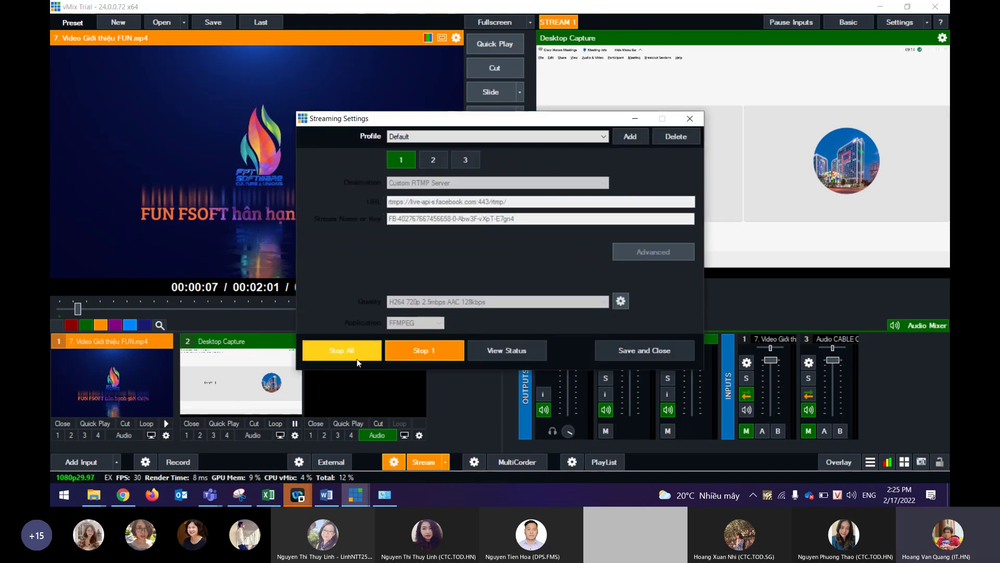
{"action": "left_click", "coordinate": [638, 348]}
{"action": "left_click", "coordinate": [447, 462]}
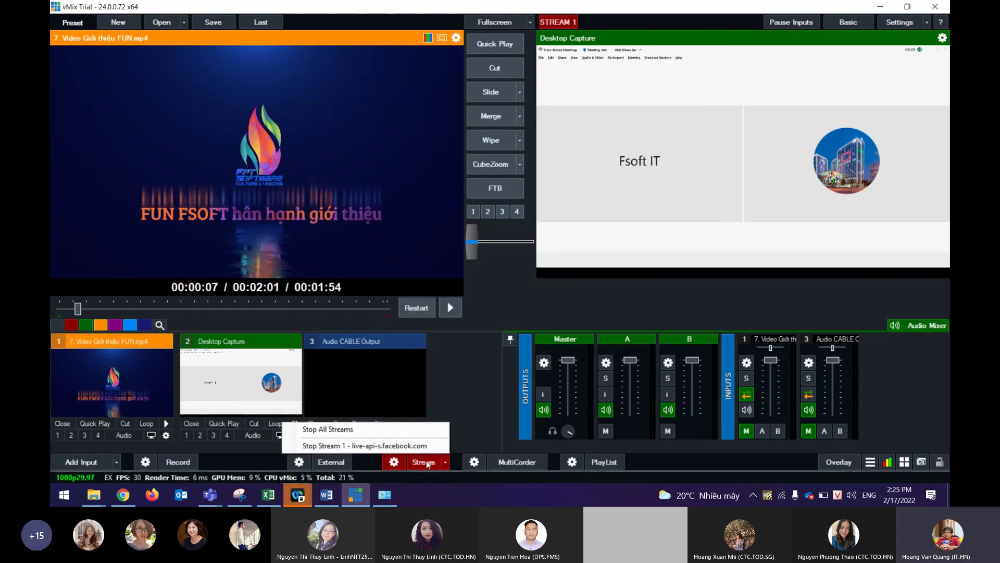
{"action": "left_click", "coordinate": [392, 433]}
{"action": "left_click", "coordinate": [421, 352]}
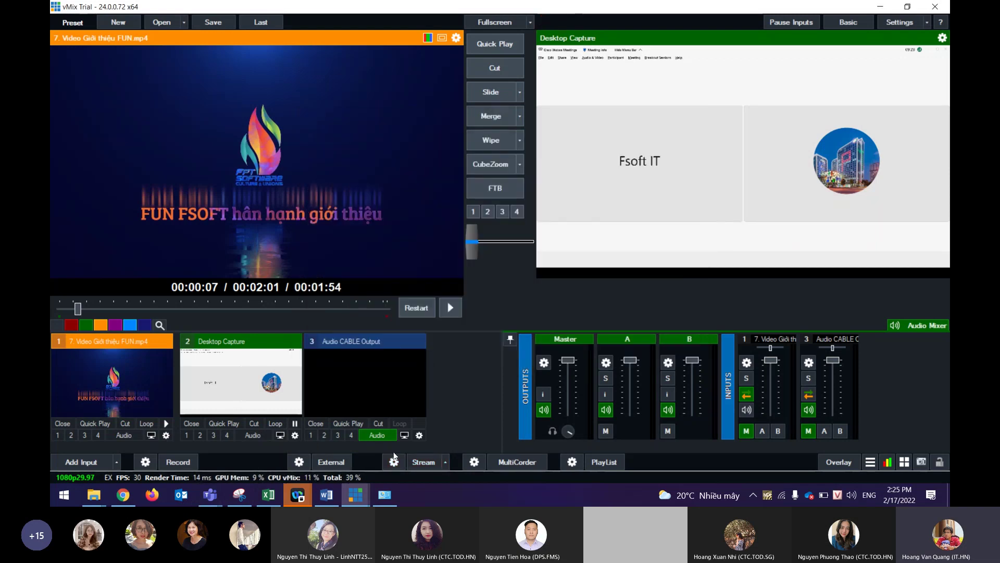
{"action": "left_click", "coordinate": [394, 462]}
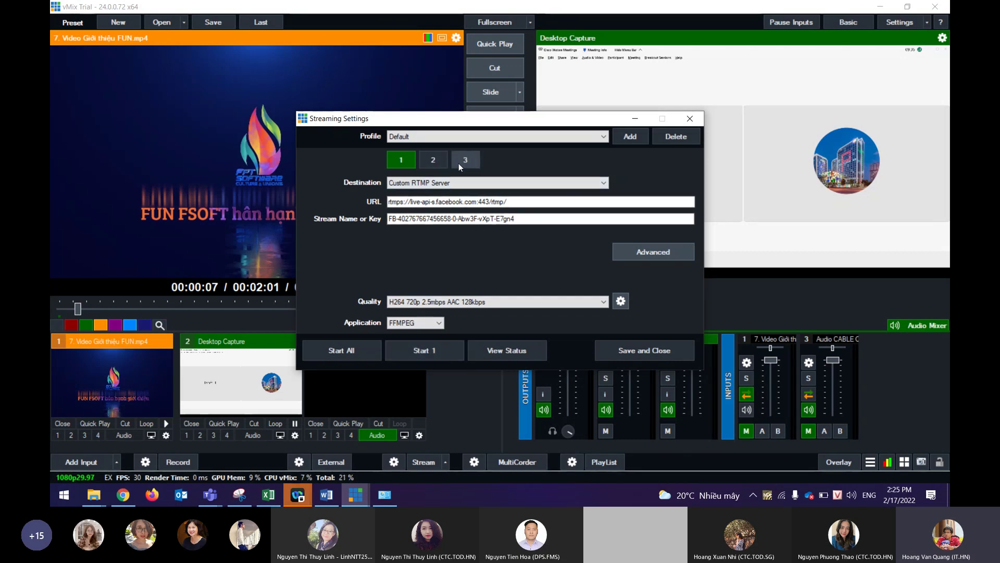
Leave stream slot 2 at None and start Stream 1 to the custom RTMP server.
{"action": "left_click", "coordinate": [432, 161]}
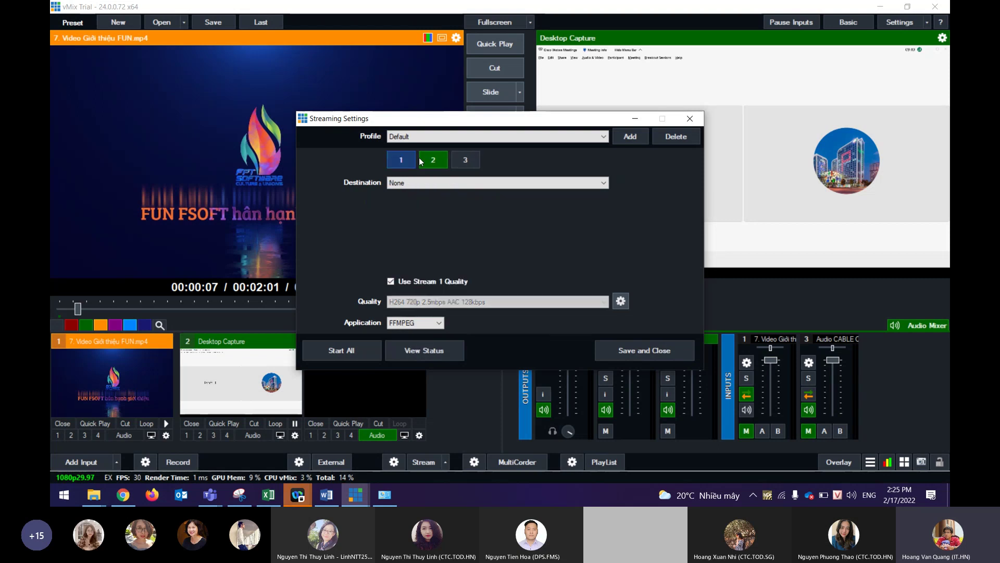
{"action": "left_click", "coordinate": [462, 185]}
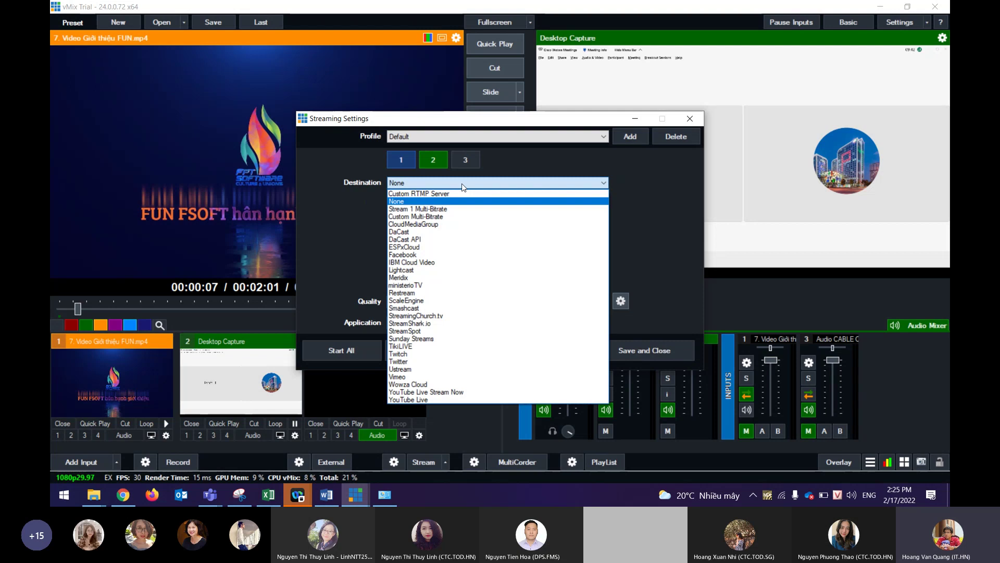
{"action": "left_click", "coordinate": [462, 183]}
{"action": "left_click", "coordinate": [400, 161]}
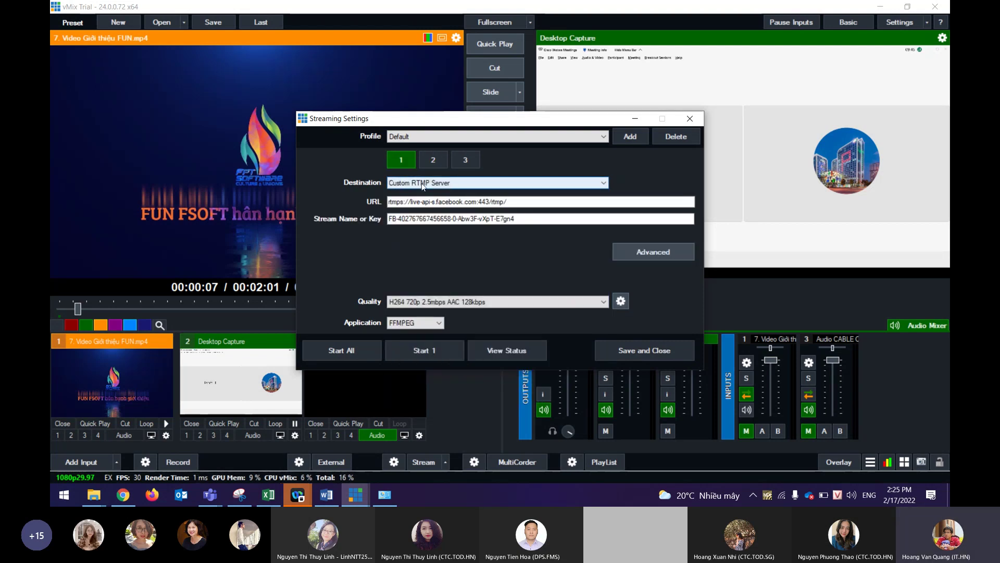
{"action": "left_click", "coordinate": [433, 159]}
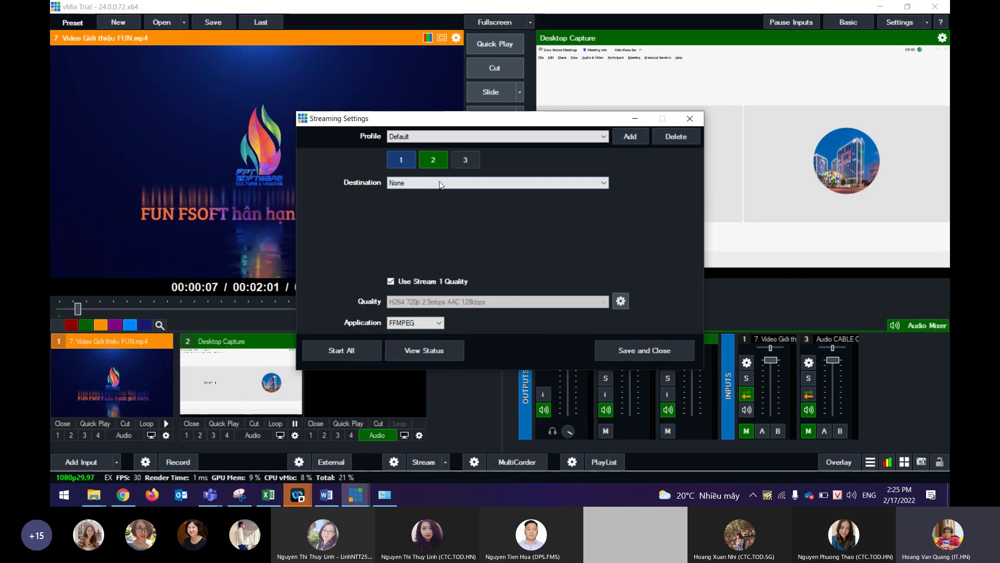
{"action": "left_click", "coordinate": [439, 181]}
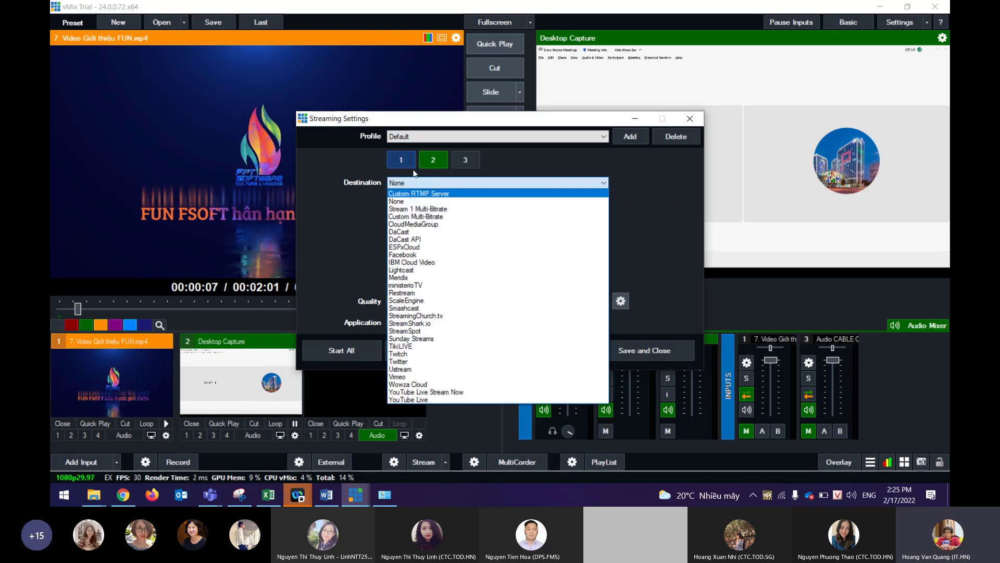
{"action": "left_click", "coordinate": [471, 167]}
{"action": "left_click", "coordinate": [401, 164]}
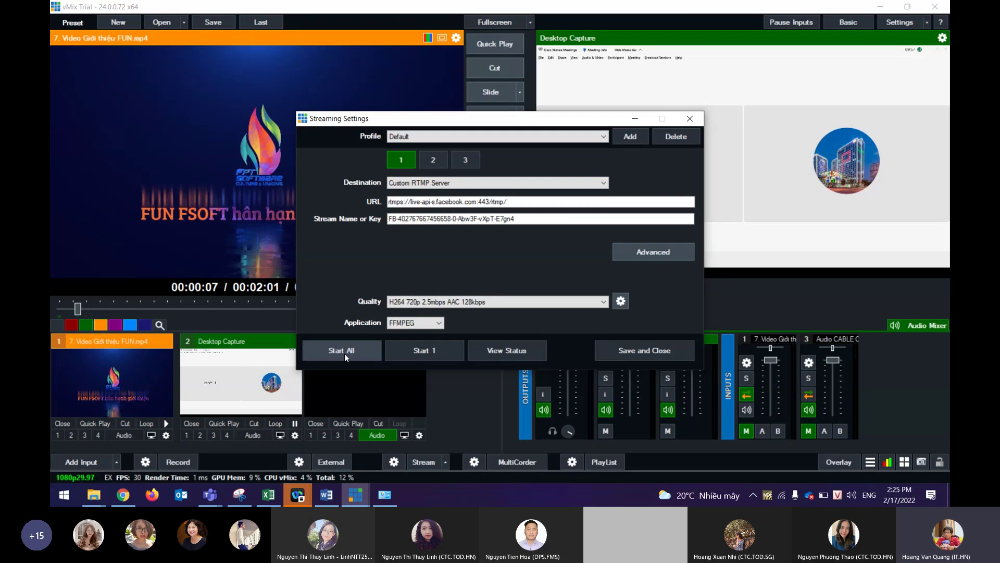
{"action": "left_click", "coordinate": [442, 352]}
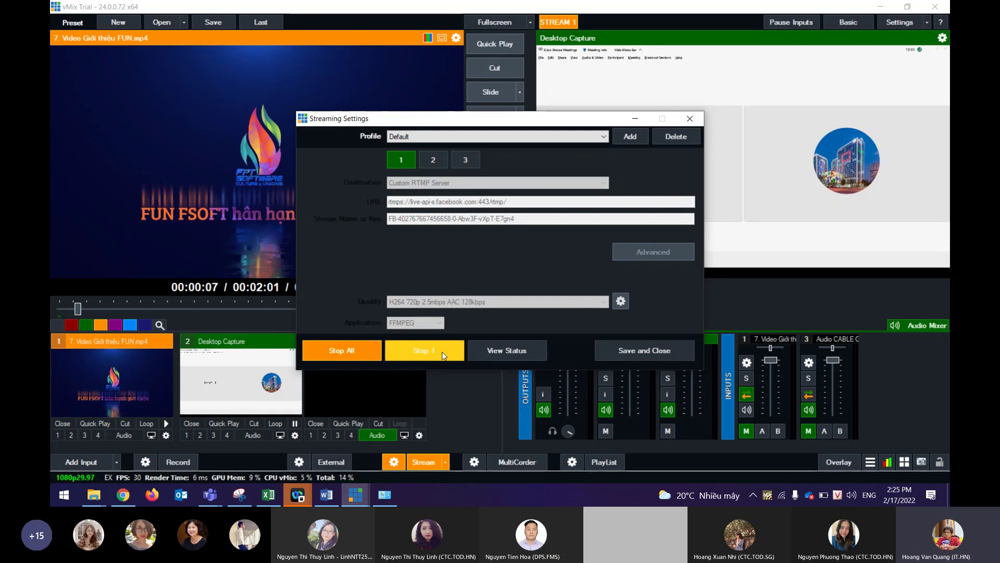
{"action": "left_click", "coordinate": [128, 498]}
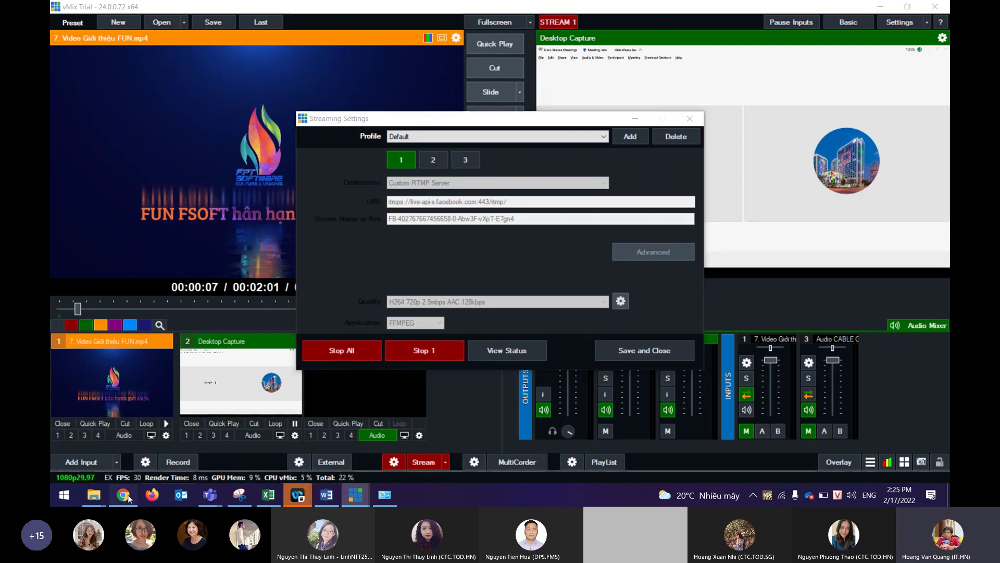